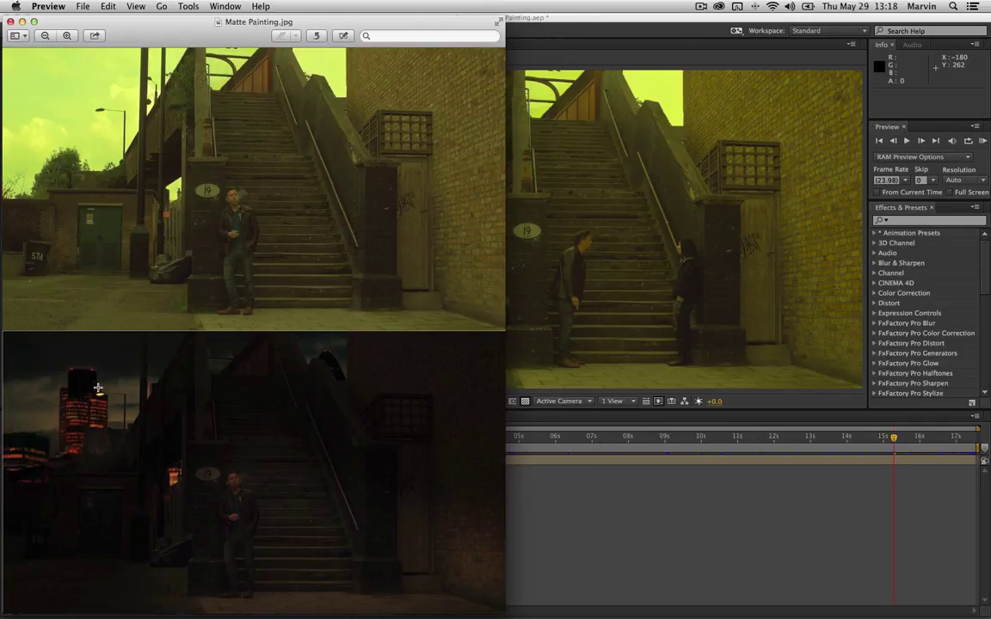
Switch to After Effects and scrub through the AA357001.MOV shot, returning to its first frame
click(629, 506)
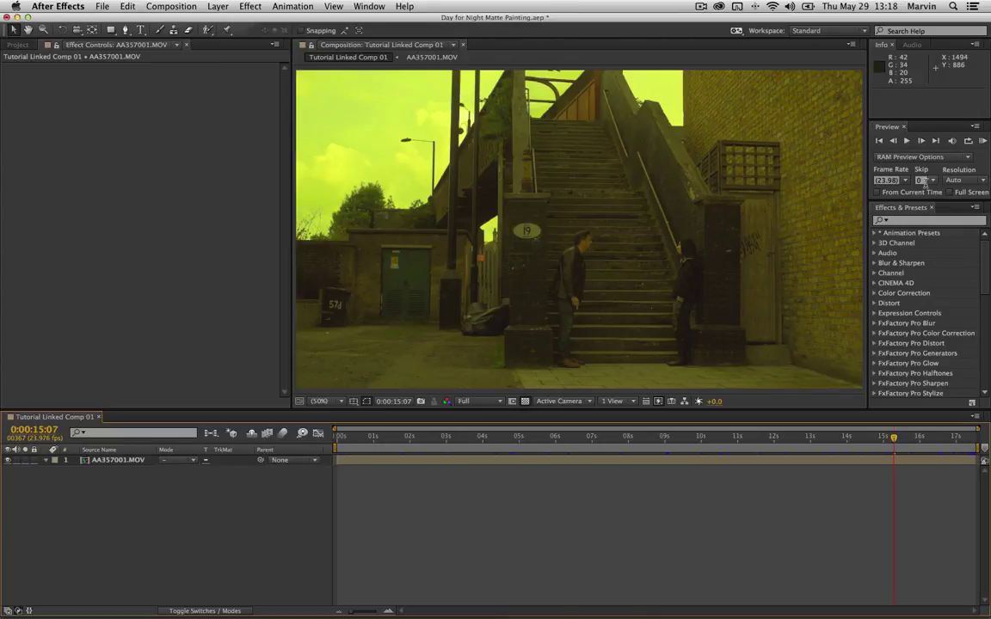
click(879, 141)
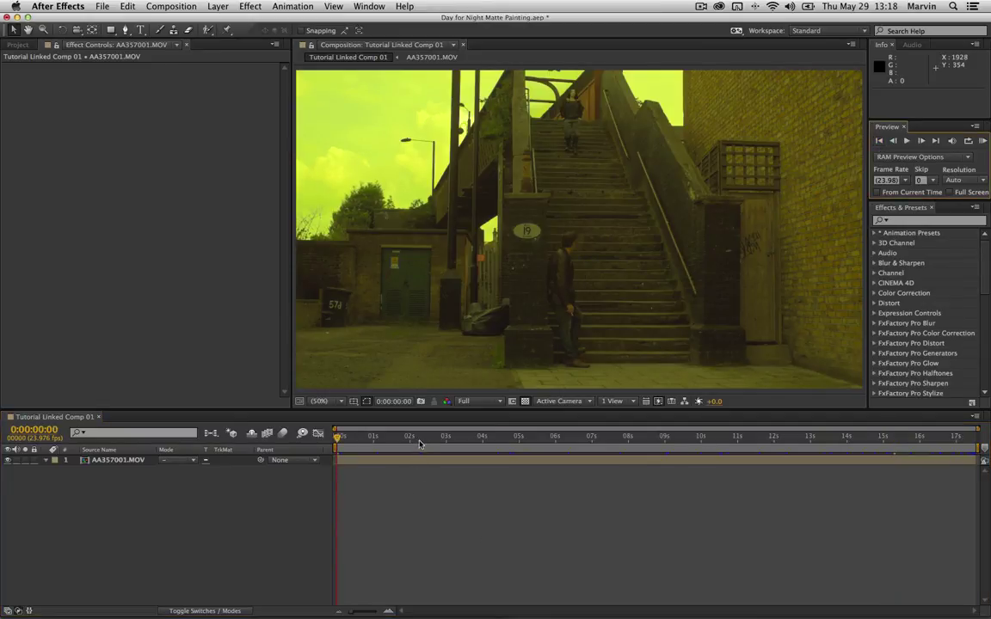
drag(420, 443, 283, 449)
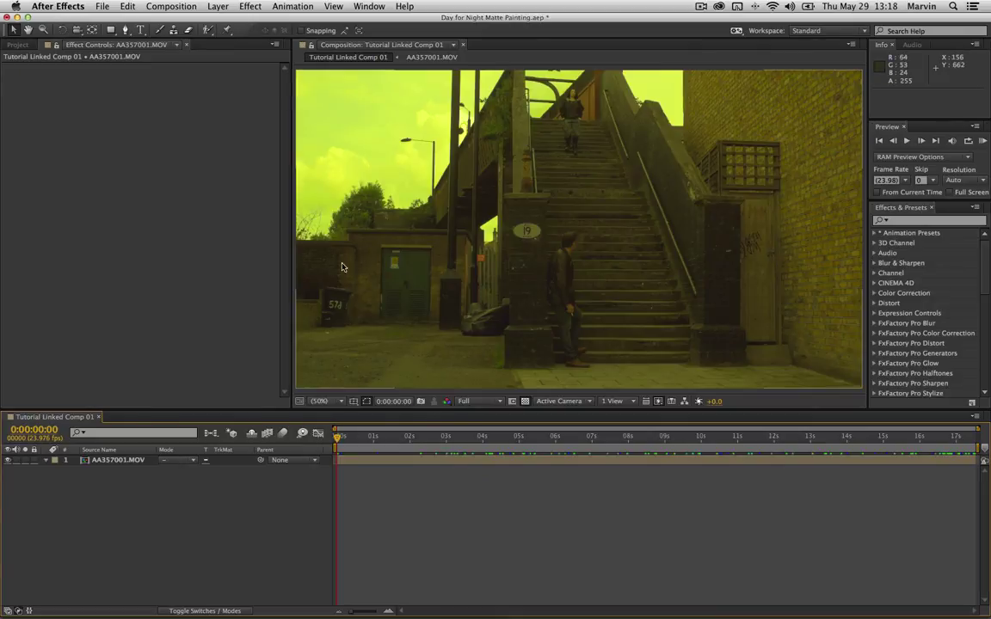
Draw a Pen tool mask on AA357001.MOV around the large sky area left of the poles, excluding the street lamp, and set it to Subtract
click(121, 460)
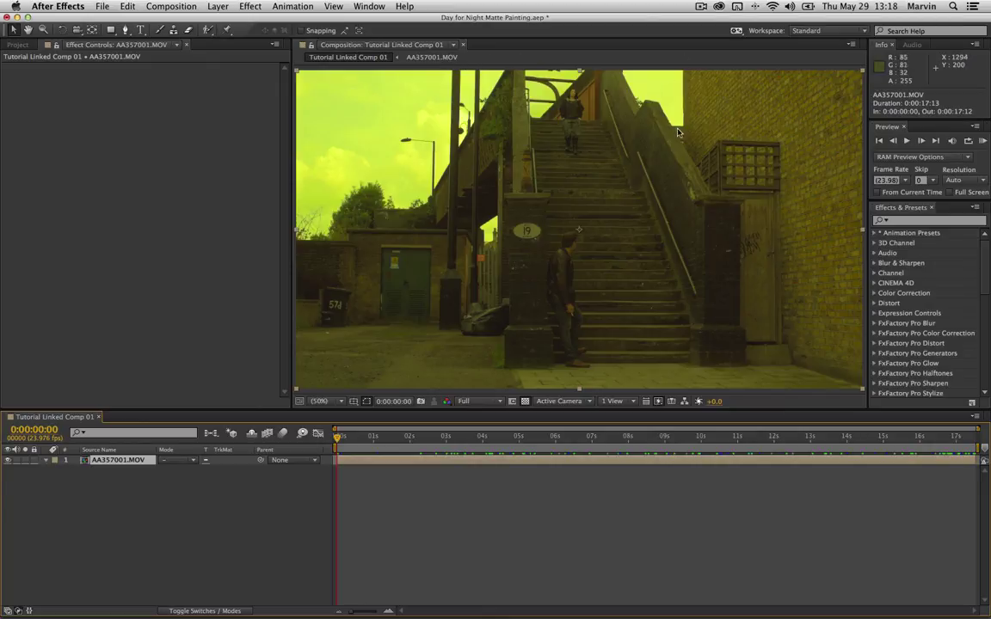
click(126, 30)
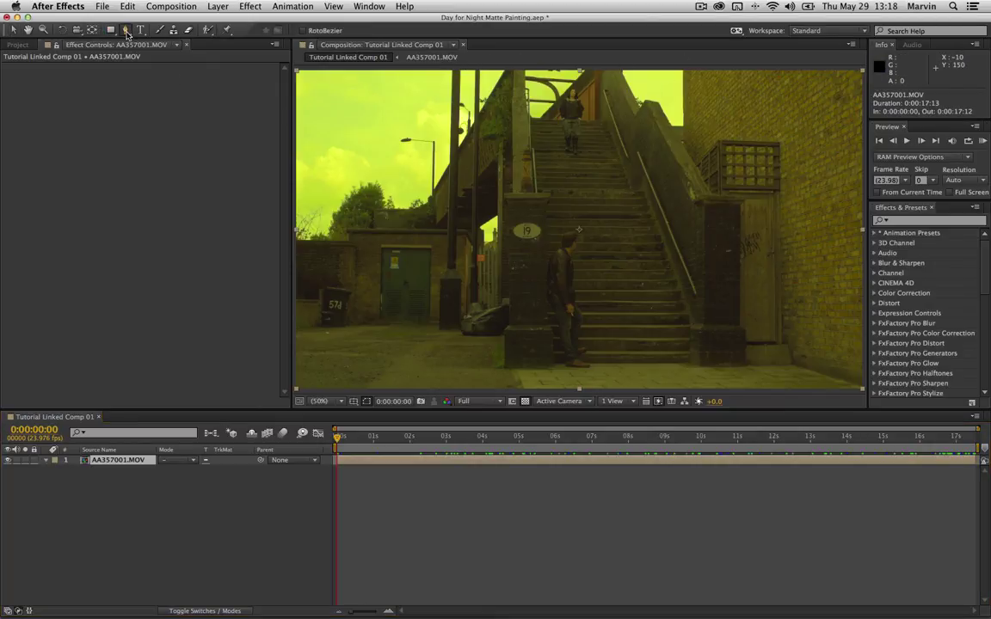
click(295, 242)
click(345, 235)
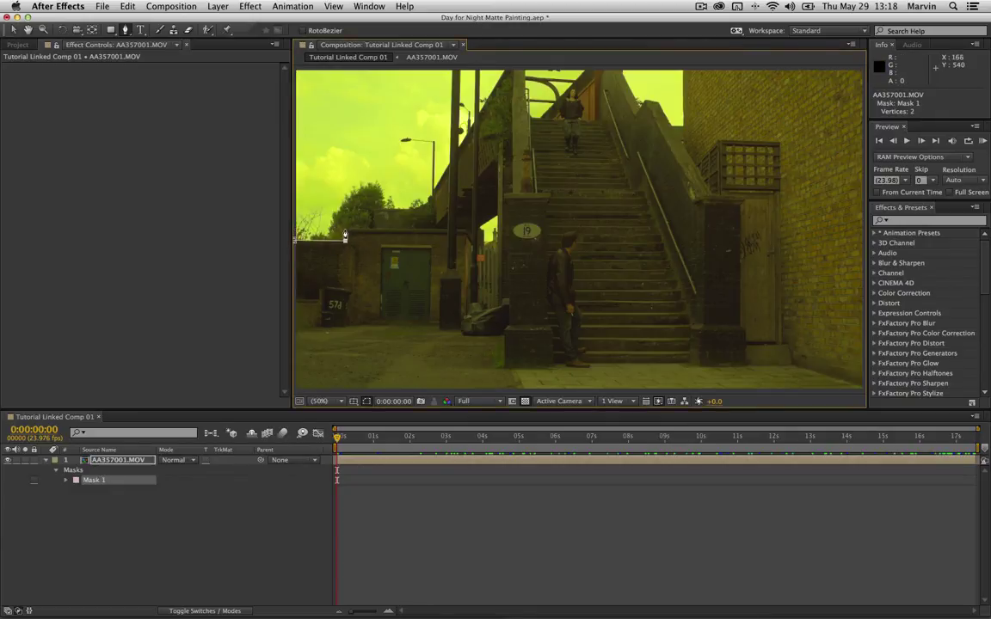
click(344, 227)
click(368, 224)
click(371, 208)
click(417, 204)
click(397, 150)
click(397, 127)
click(435, 174)
click(441, 169)
click(310, 71)
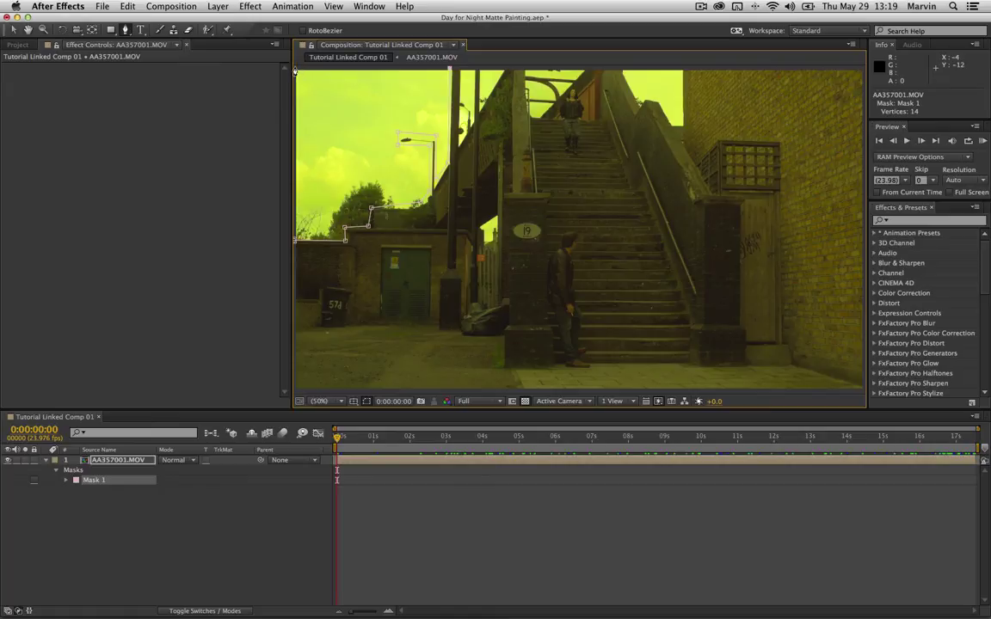
click(295, 243)
click(295, 244)
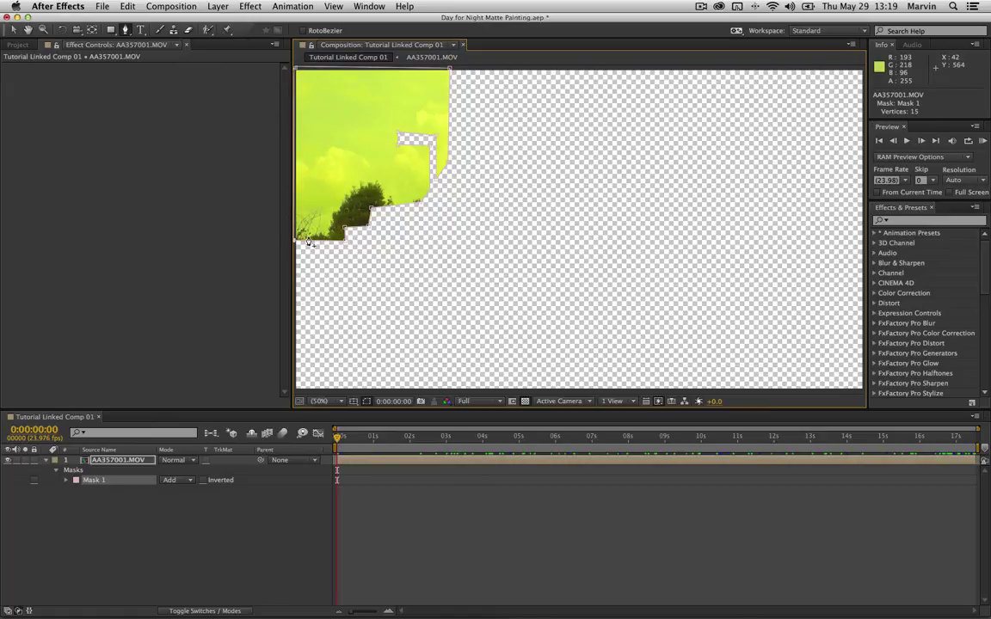
click(191, 479)
click(193, 515)
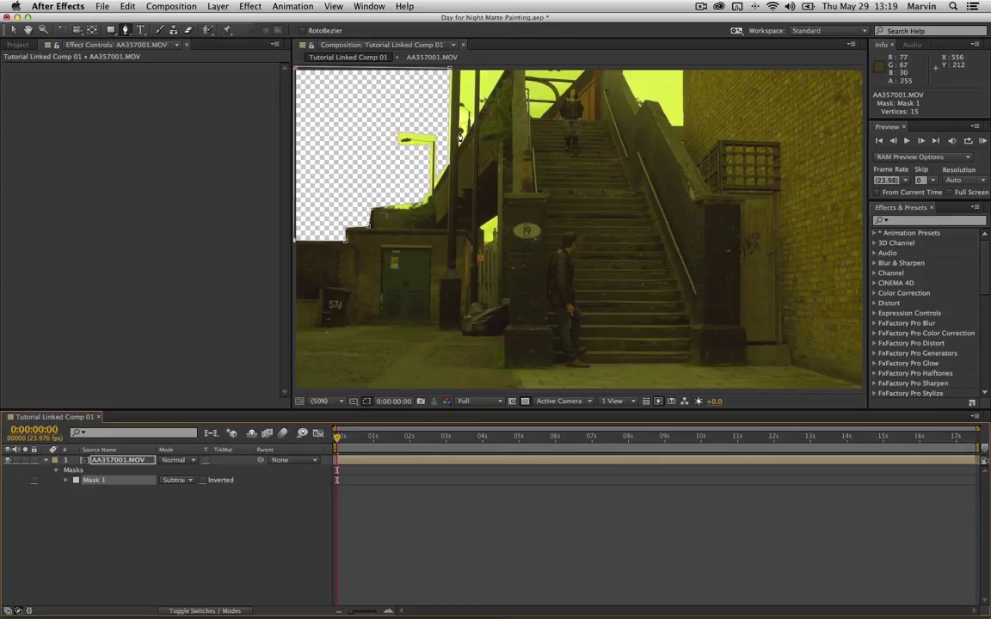
Mask the narrow strip of sky between the two vertical poles and set that mask to Subtract
click(461, 74)
click(472, 128)
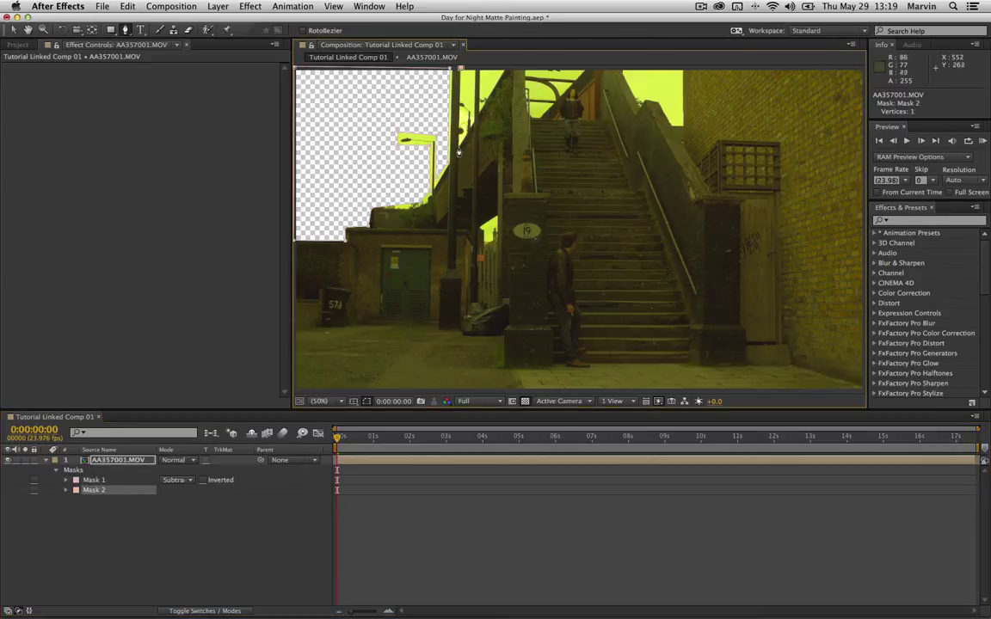
click(474, 73)
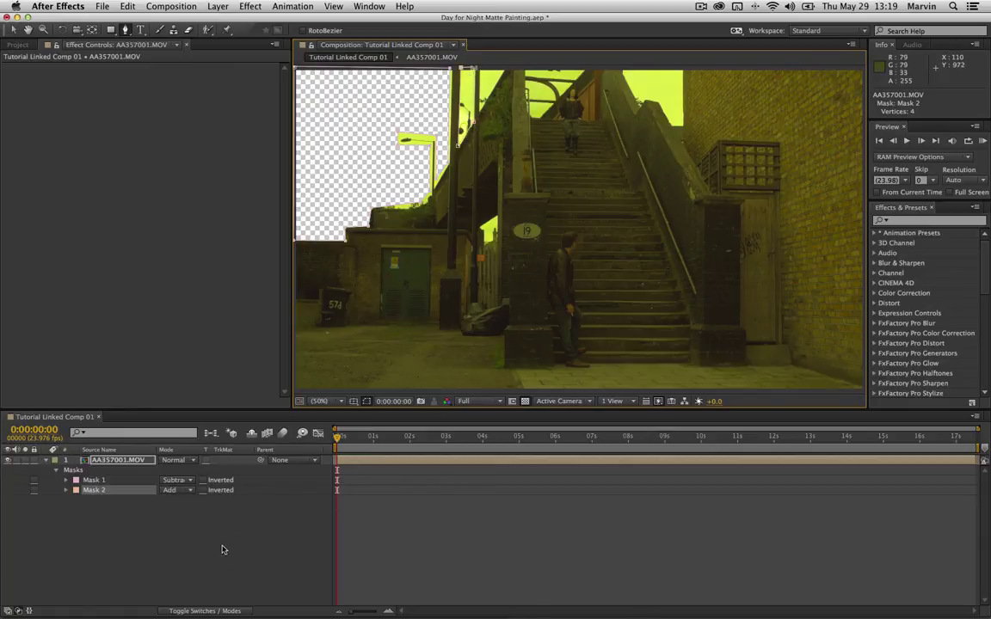
click(174, 490)
click(179, 524)
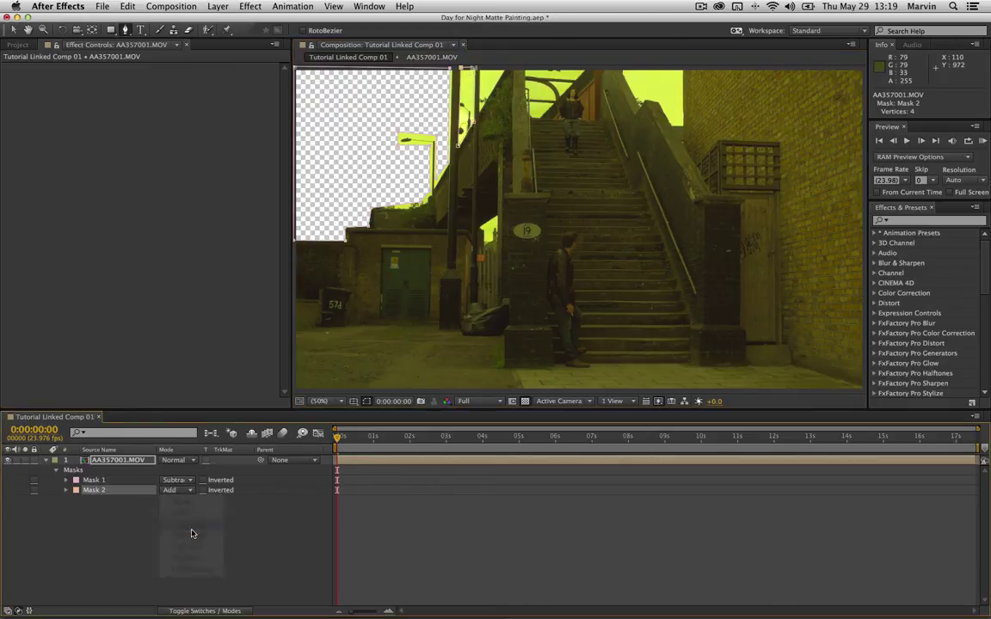
Draw a three-point mask over the small sky triangle right of the second pole and set it to Subtract
click(481, 69)
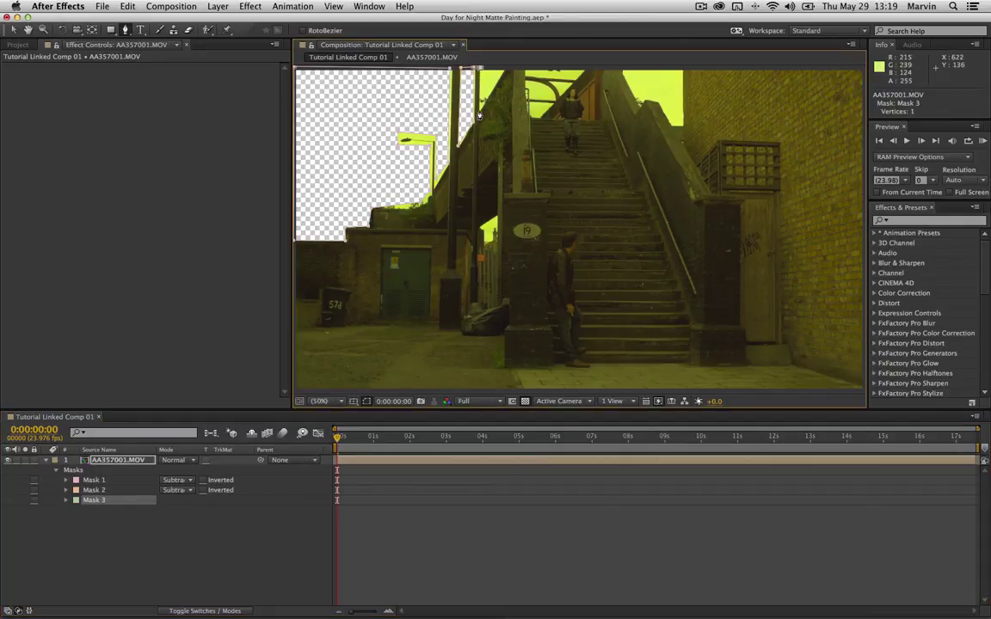
click(504, 73)
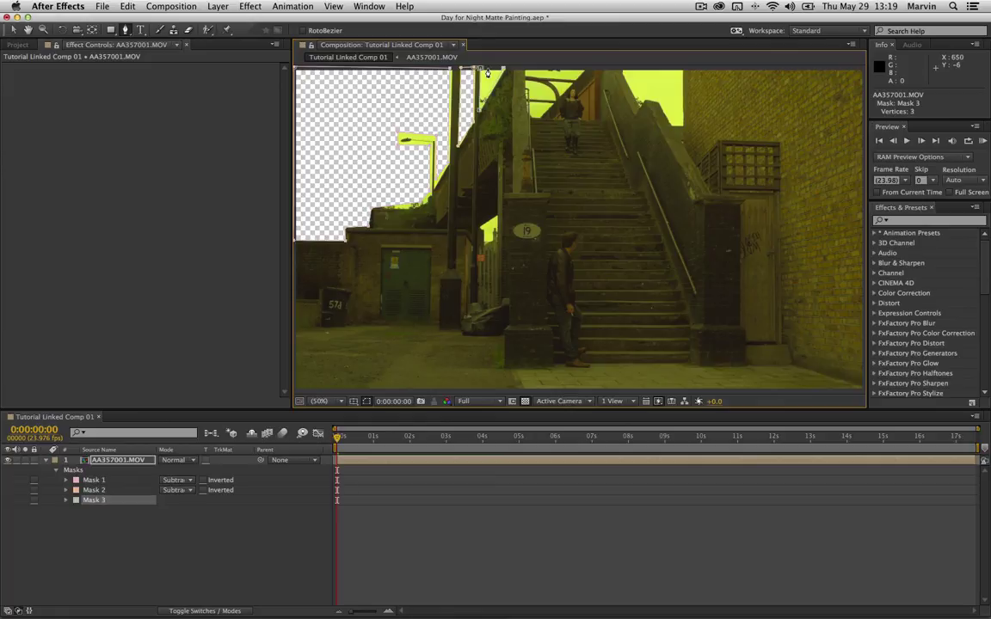
click(452, 68)
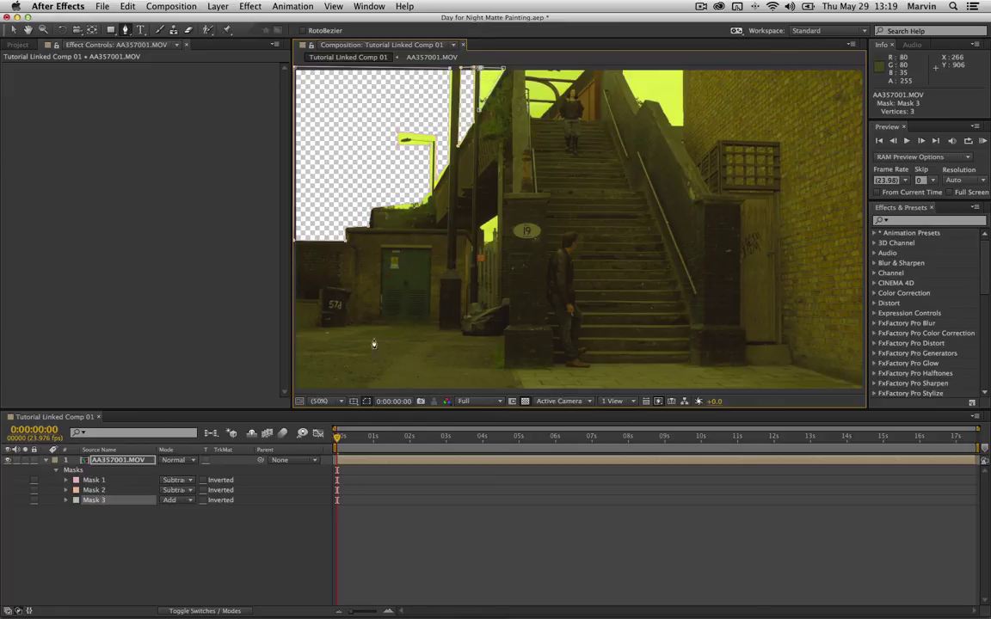
click(176, 499)
click(183, 533)
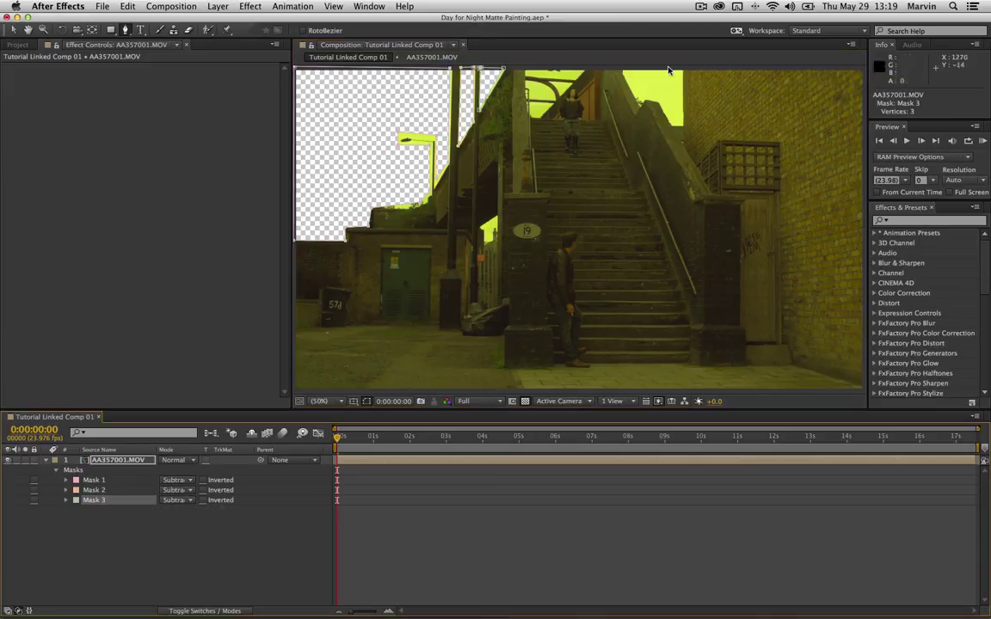
Mask the sky patch between the staircase wall and the brick building, following the wall's edge, and set it to Subtract
click(621, 69)
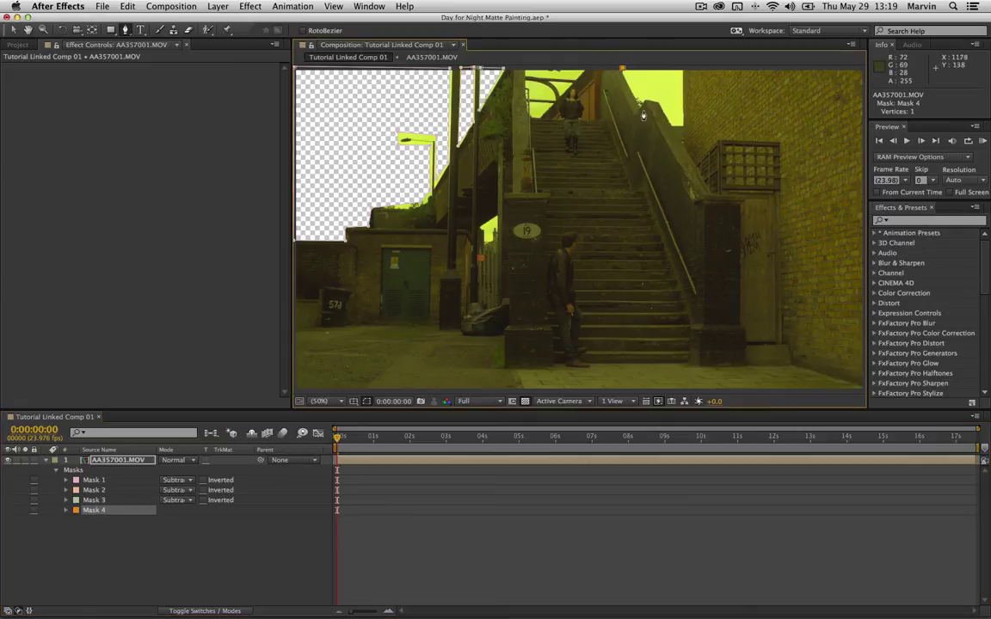
click(643, 104)
click(672, 121)
click(676, 126)
click(682, 126)
click(681, 68)
click(620, 69)
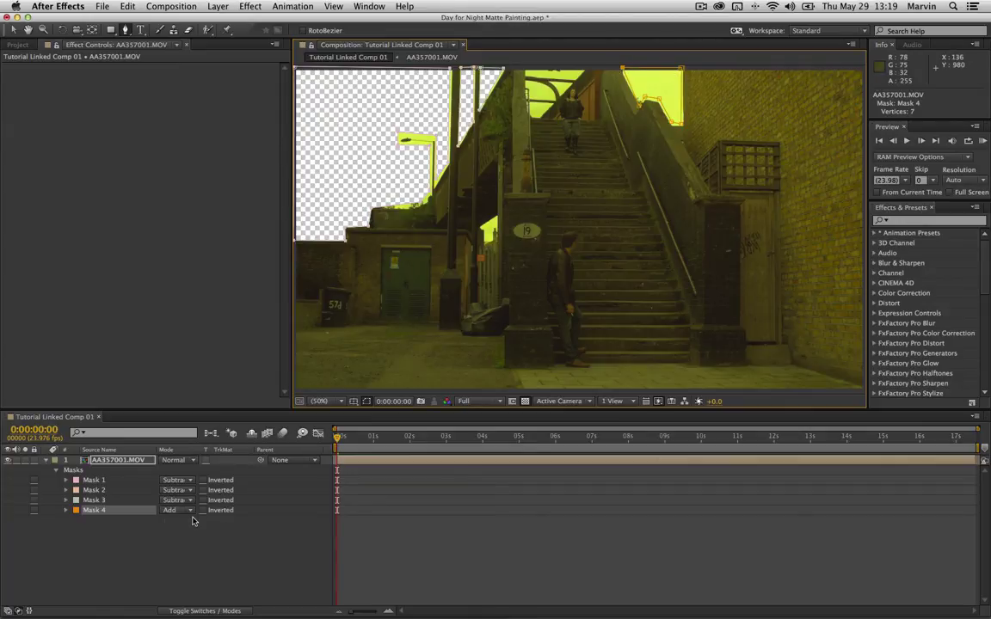
click(191, 512)
click(189, 543)
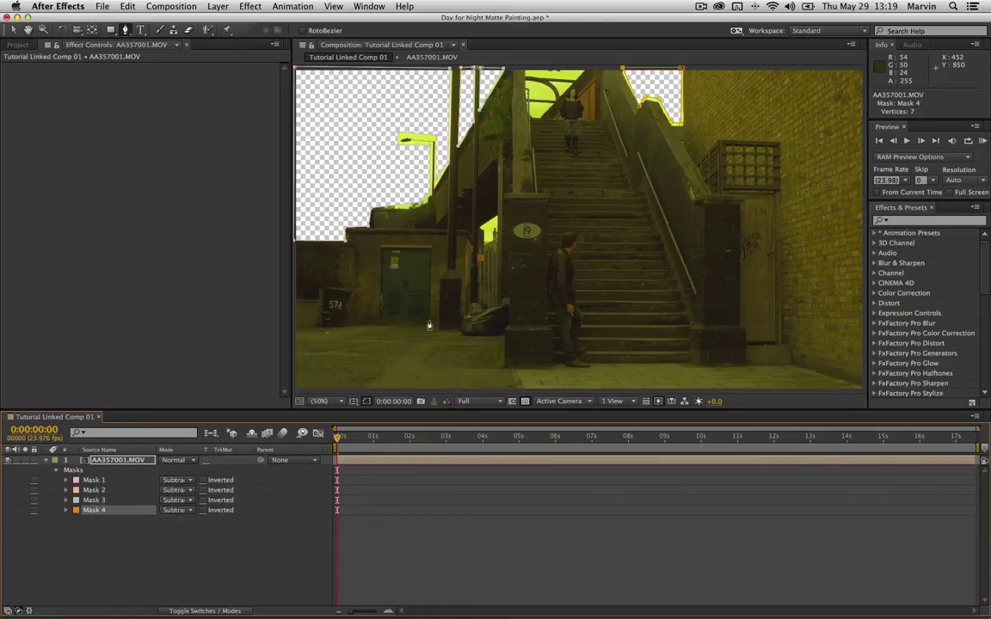
Draw a four-point mask over the sky above the footbridge's top beam and set it to Subtract
click(525, 68)
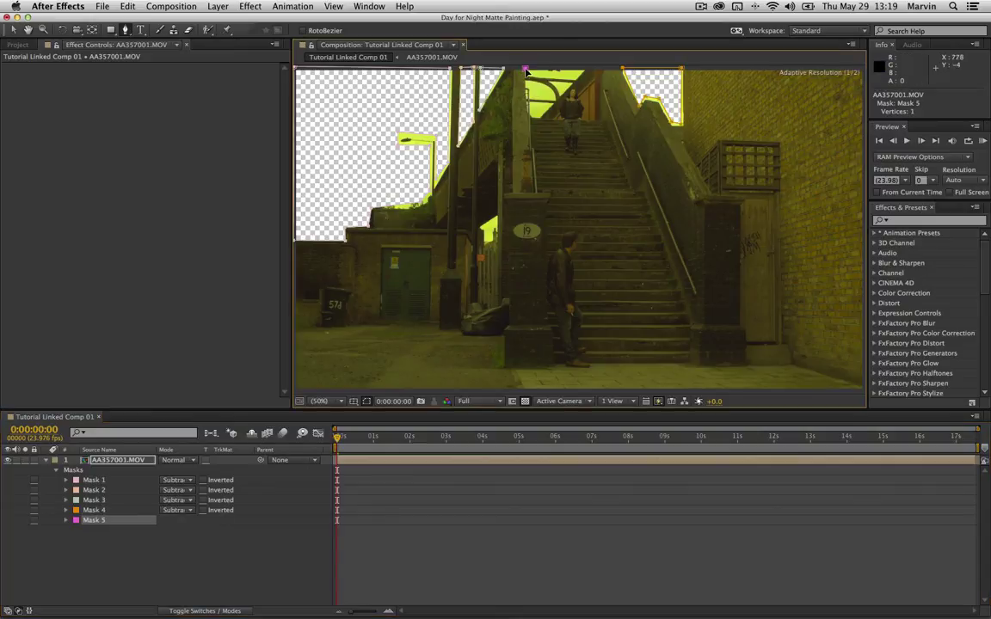
click(573, 83)
click(574, 79)
click(585, 69)
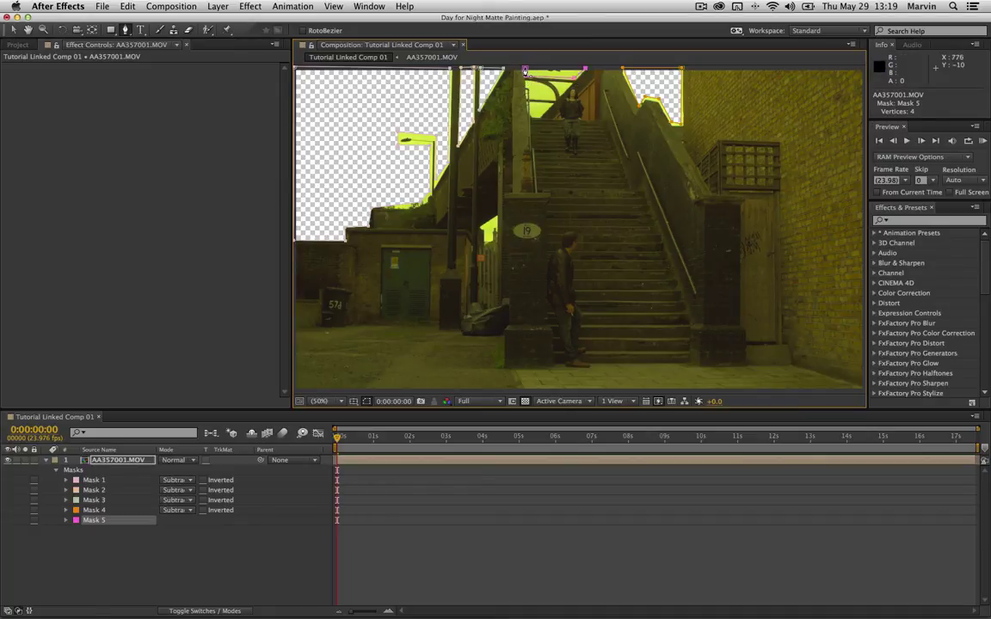
click(526, 69)
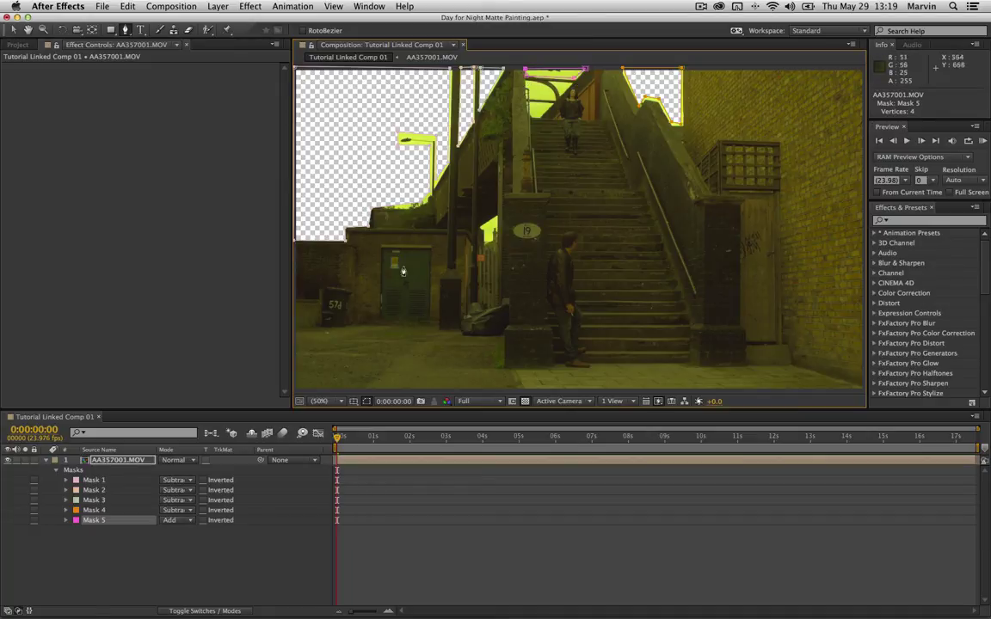
click(189, 522)
click(185, 553)
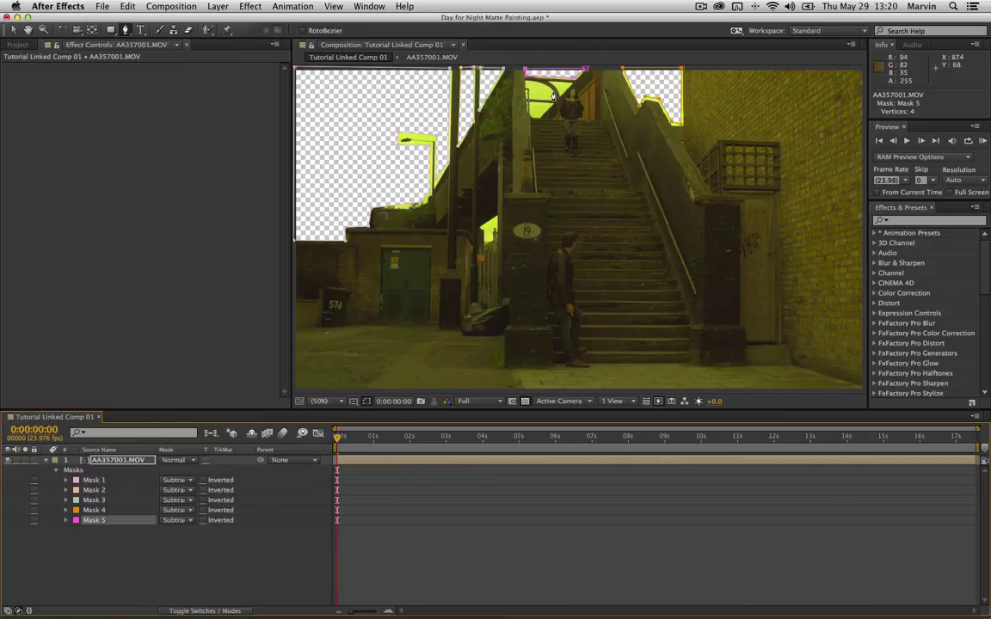
Mask the triangular sky opening between the bridge's top beam, curved arch and sloping stair wall, and set it to Subtract
key(period)
key(period)
key(space)
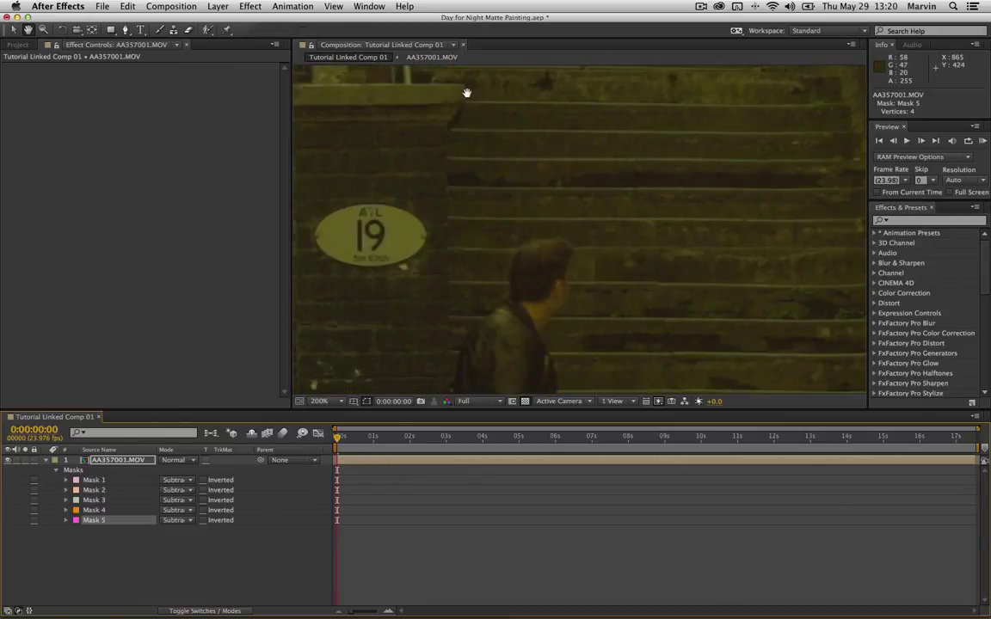
drag(466, 92, 509, 244)
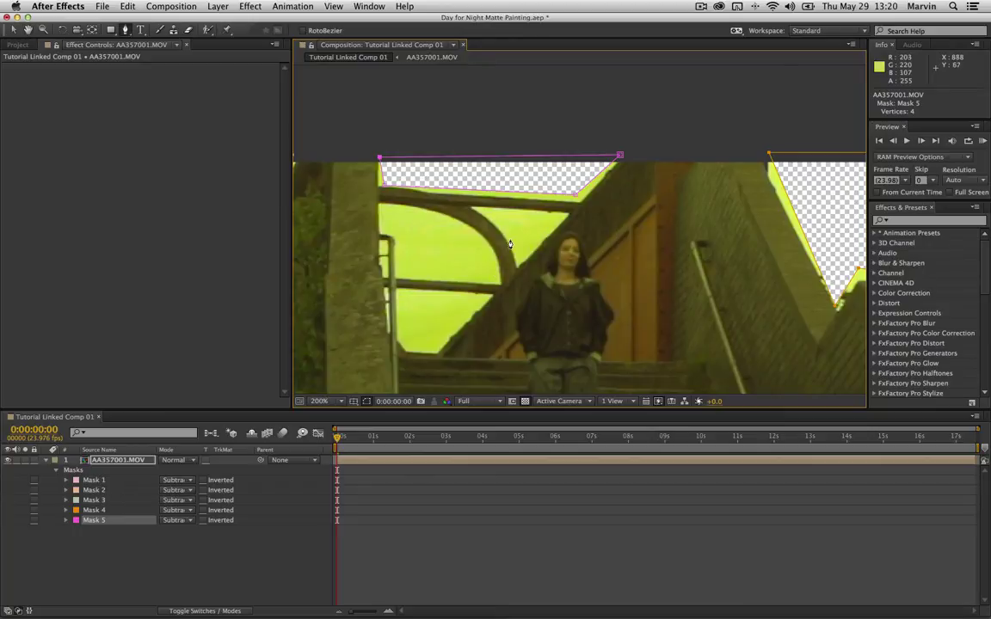
click(471, 207)
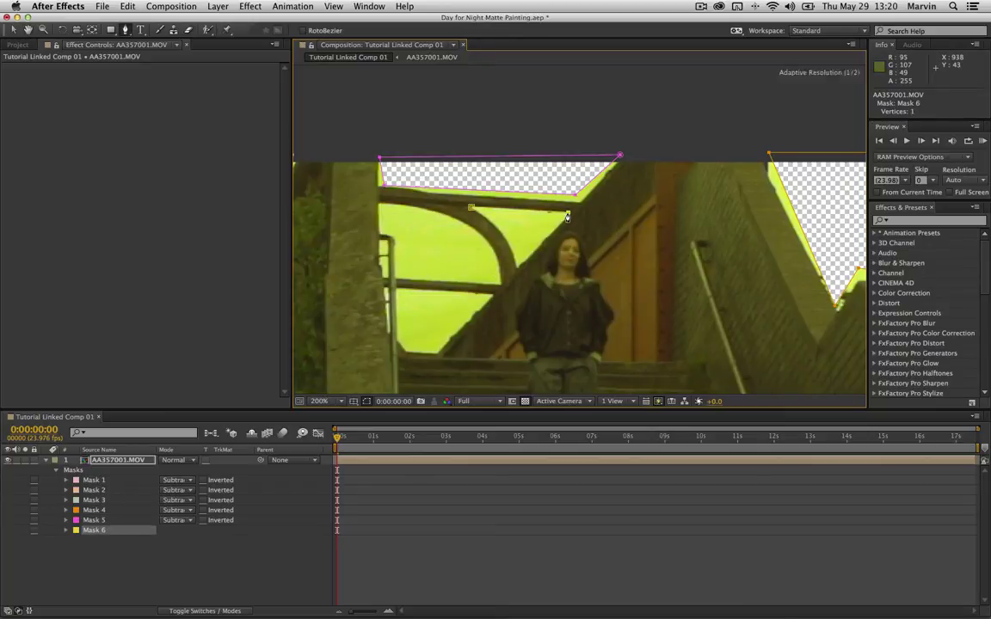
click(568, 213)
click(511, 255)
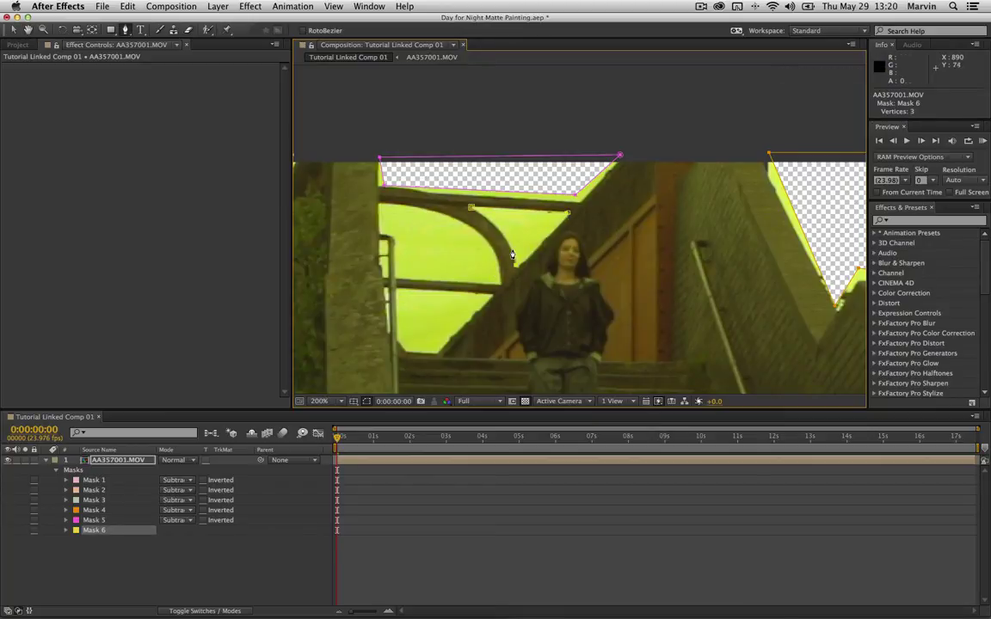
click(508, 243)
click(493, 227)
click(475, 216)
click(472, 209)
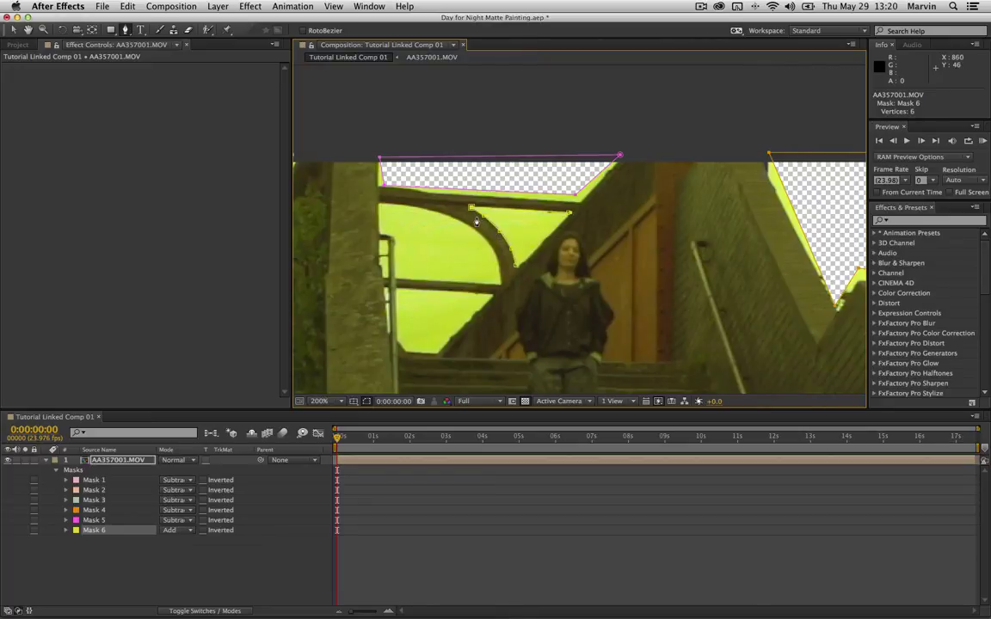
click(191, 531)
click(181, 557)
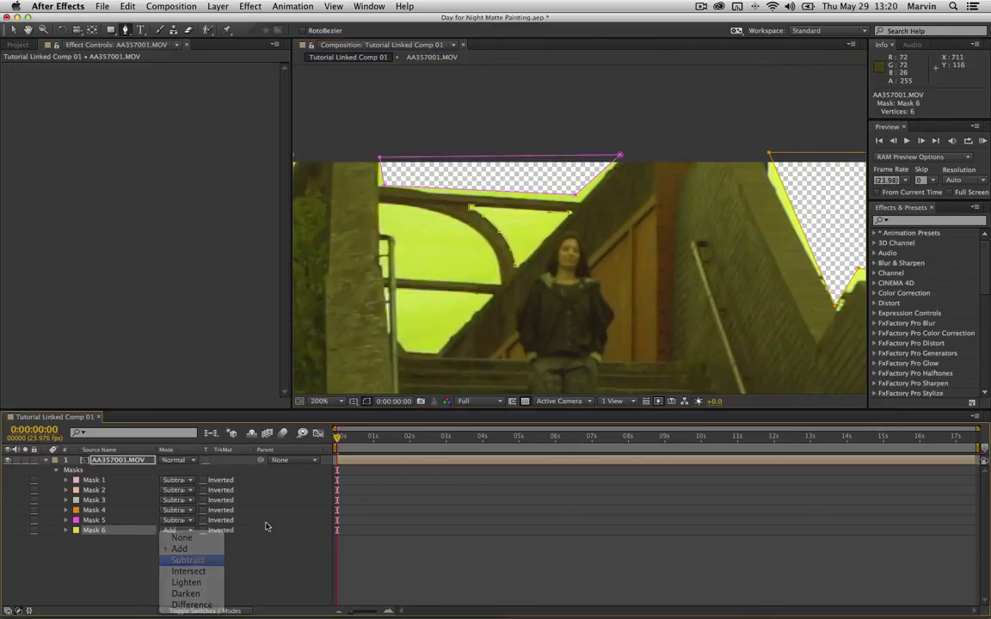
Mask the sky opening inside the bridge's curved arch, going around the handrail, and set that mask to Subtract
click(377, 206)
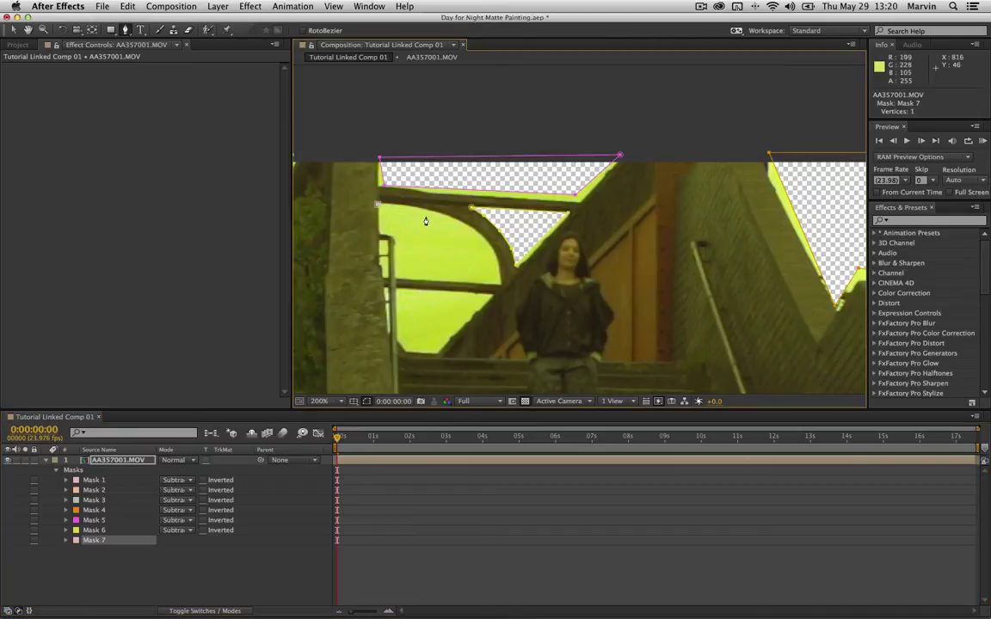
click(417, 210)
click(447, 221)
click(479, 233)
click(396, 279)
click(395, 243)
click(376, 207)
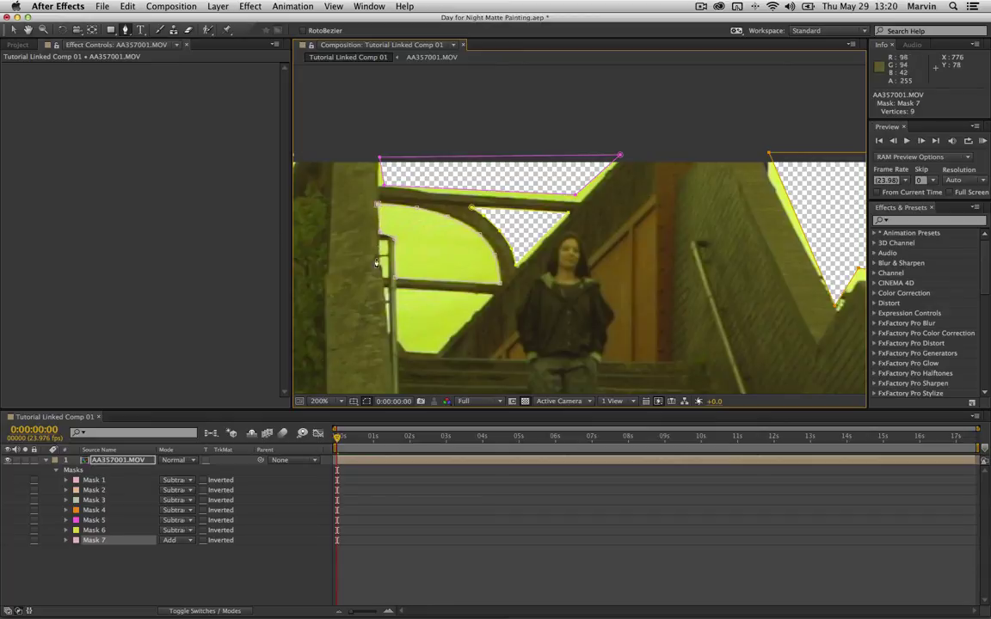
click(190, 543)
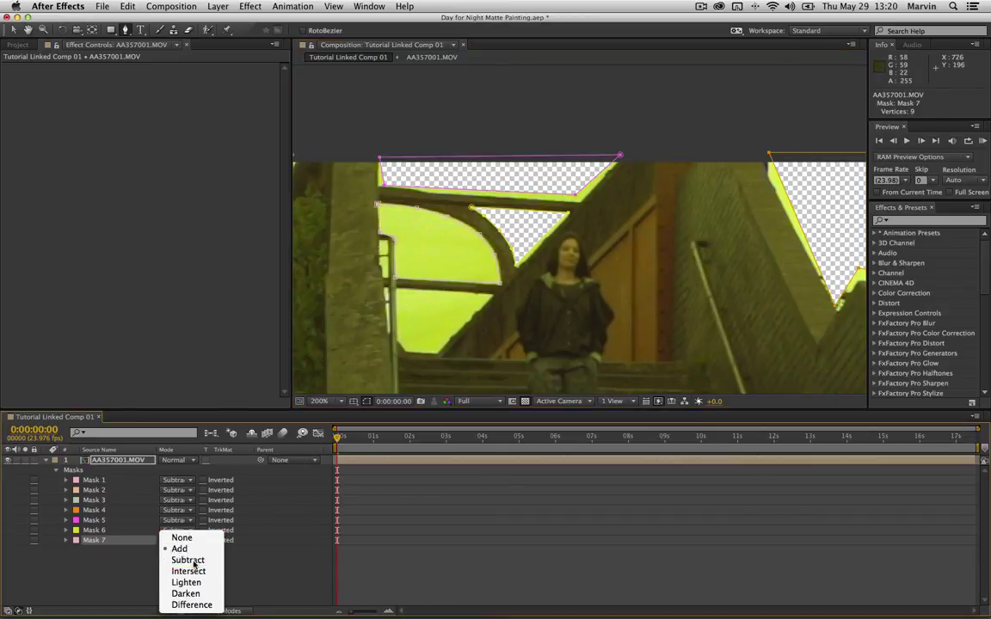
click(193, 560)
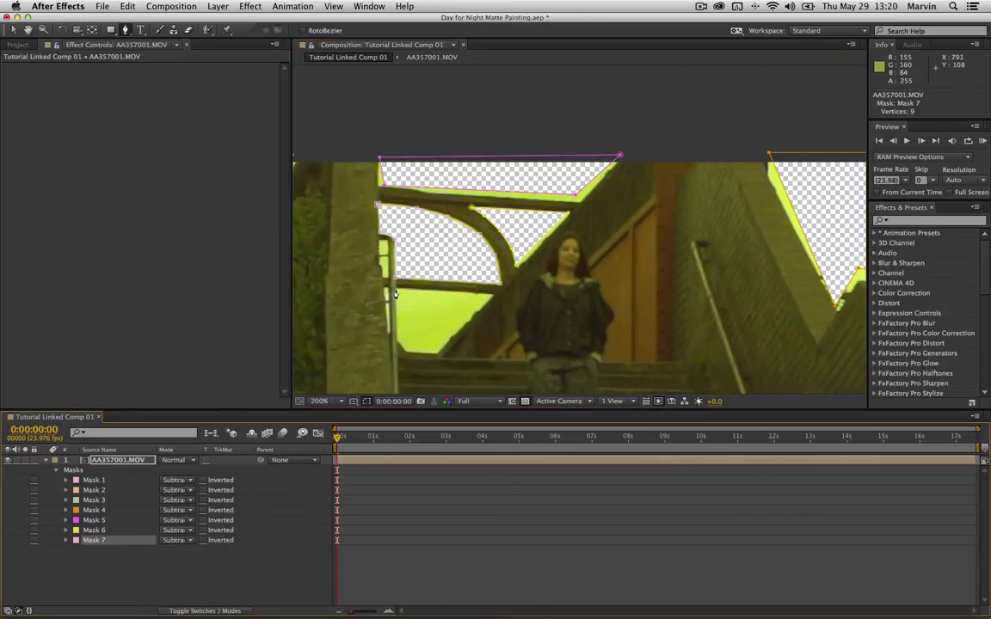
Mask the sky opening below the footbridge's handrail, down to the stair wall and steps, and set the mask to Subtract
click(396, 289)
click(490, 300)
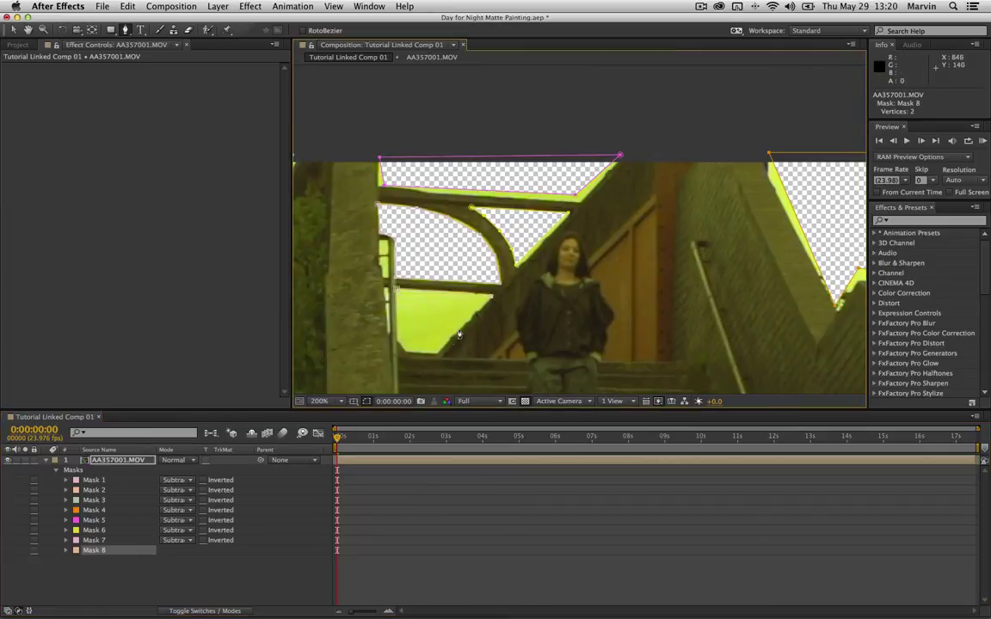
click(437, 358)
click(397, 295)
click(191, 550)
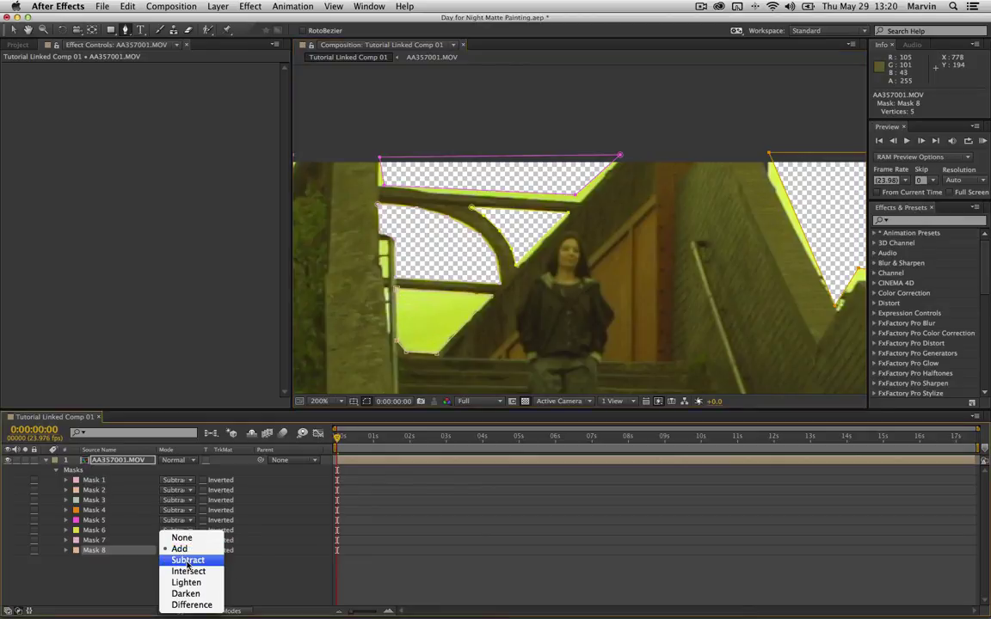
click(185, 559)
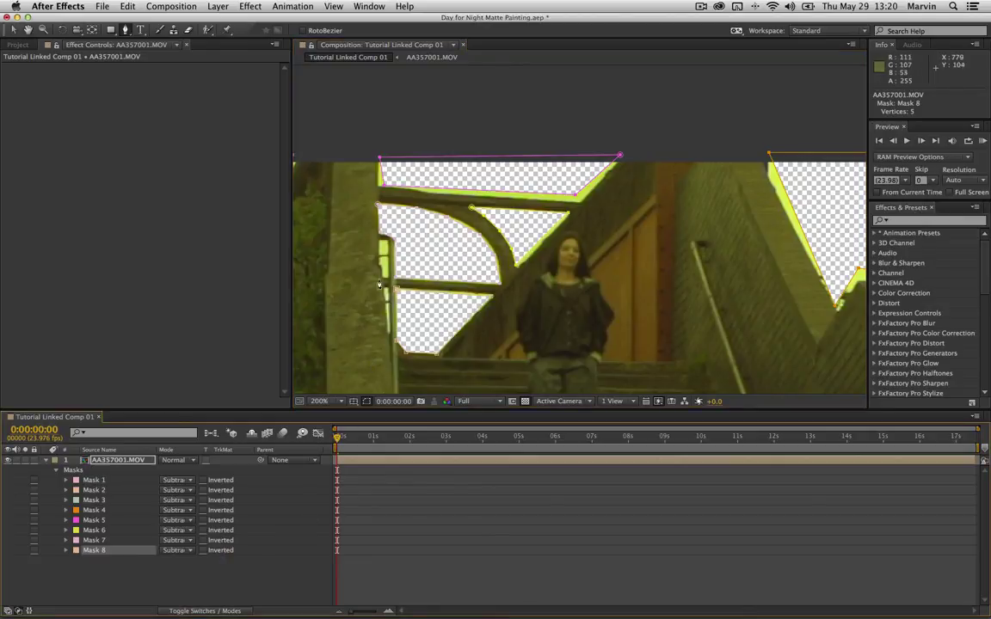
Draw a four-point mask over the topmost small sky gap between the stone pillar and the thin post, and set it to Subtract
key(period)
scroll(420, 261, down, 3)
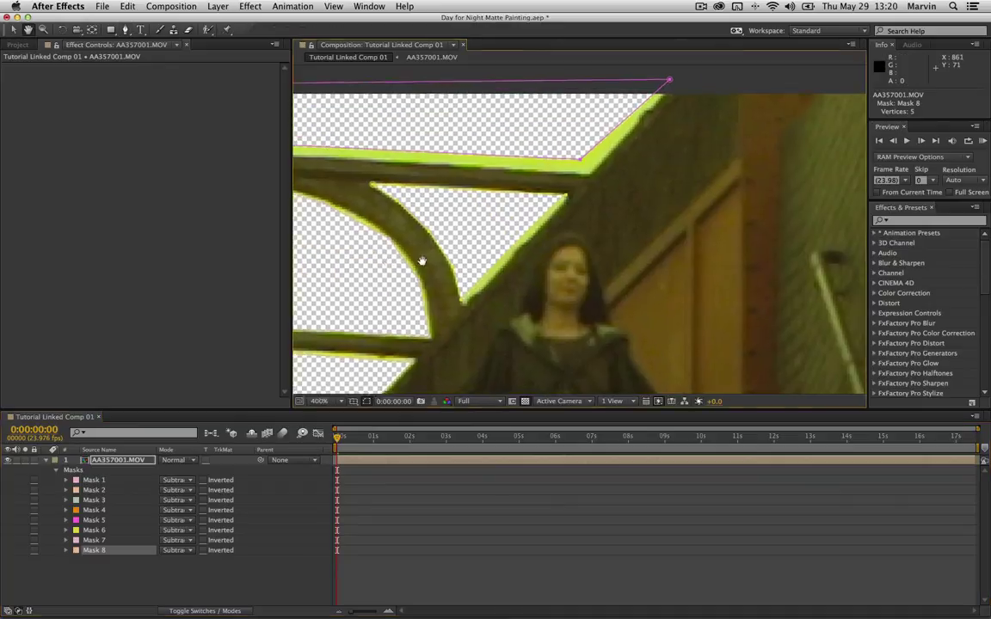
drag(421, 261, 532, 169)
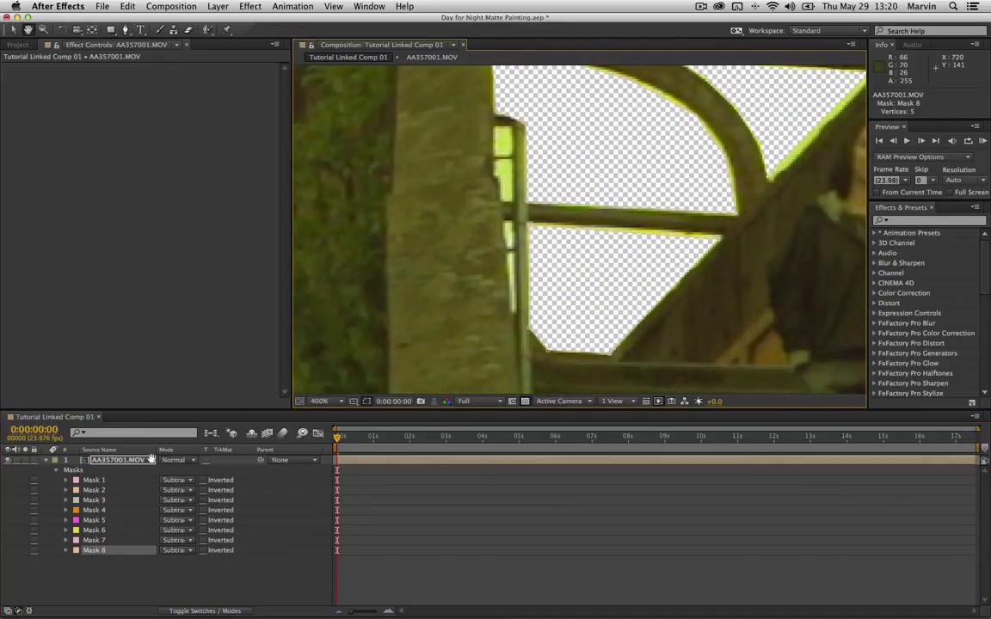
key(g)
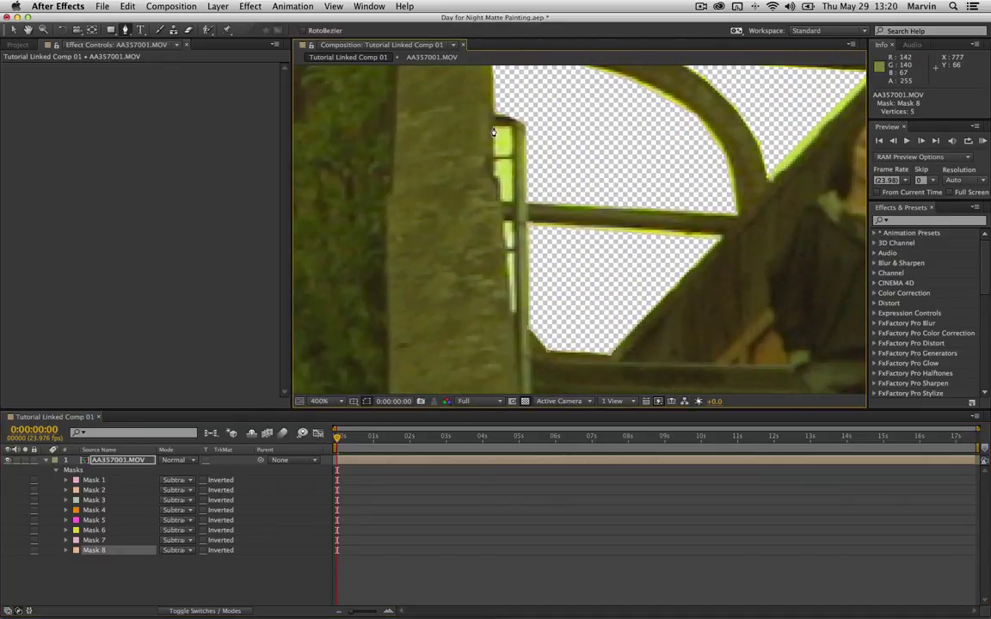
click(494, 132)
click(510, 150)
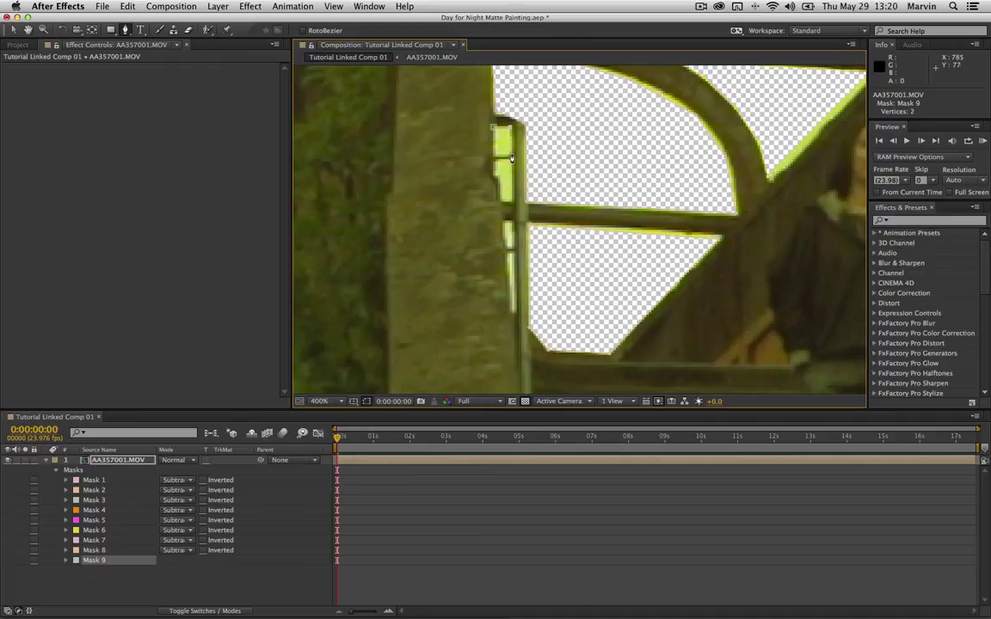
click(495, 159)
click(494, 133)
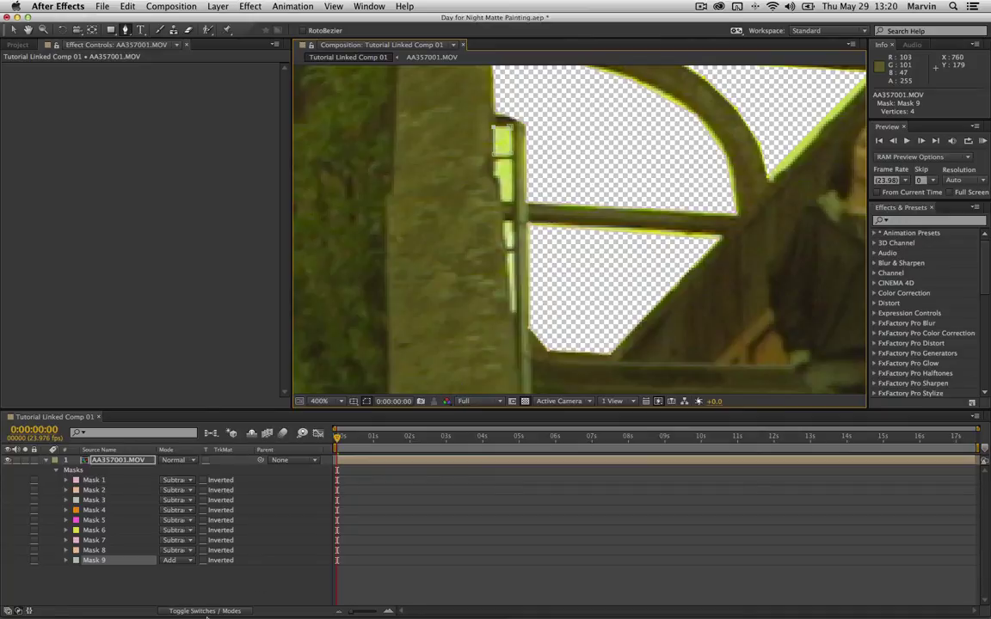
click(190, 563)
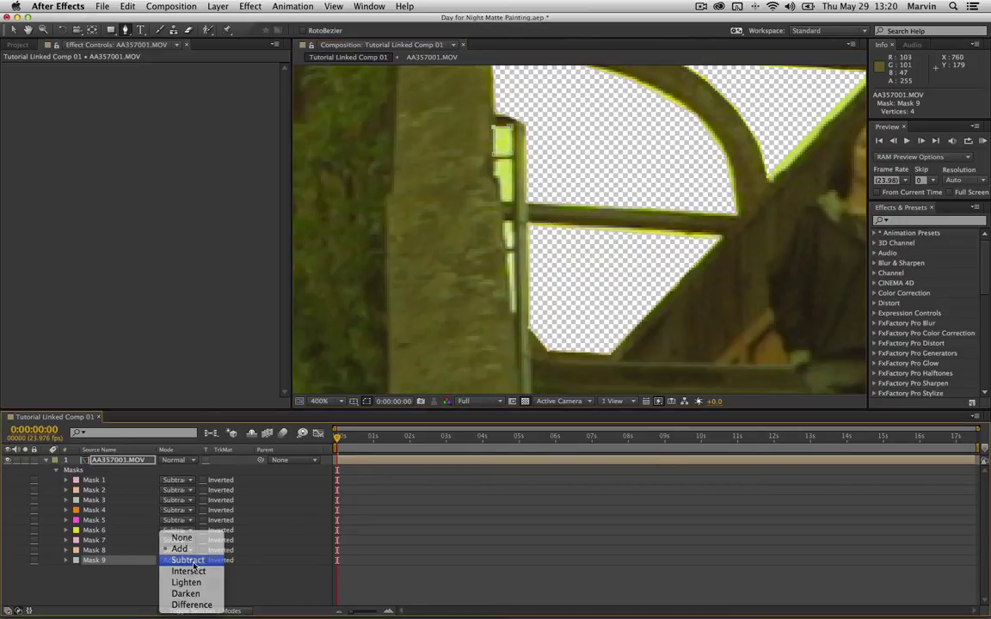
click(188, 561)
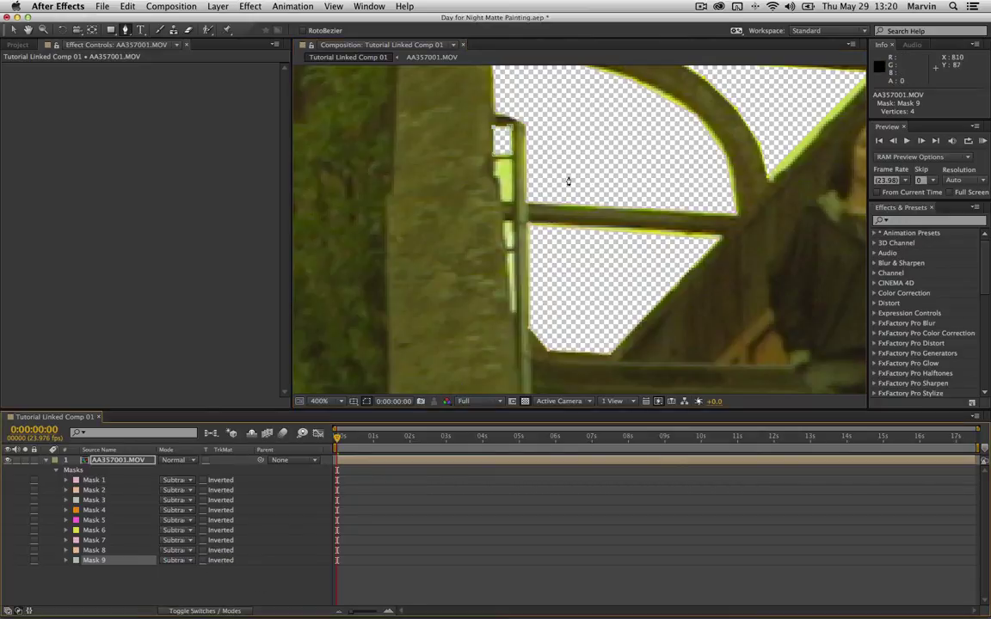
Mask the second sky gap beside the stone pillar, just above the handrail, following its notched edge, and set it to Subtract
click(496, 163)
click(511, 162)
click(511, 201)
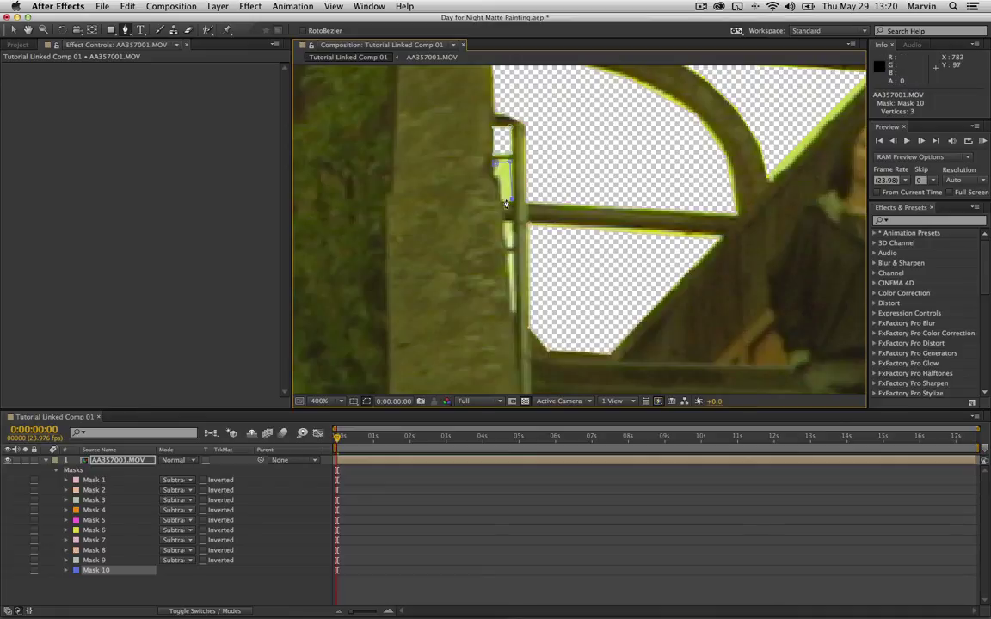
click(497, 200)
click(496, 162)
click(191, 574)
click(190, 560)
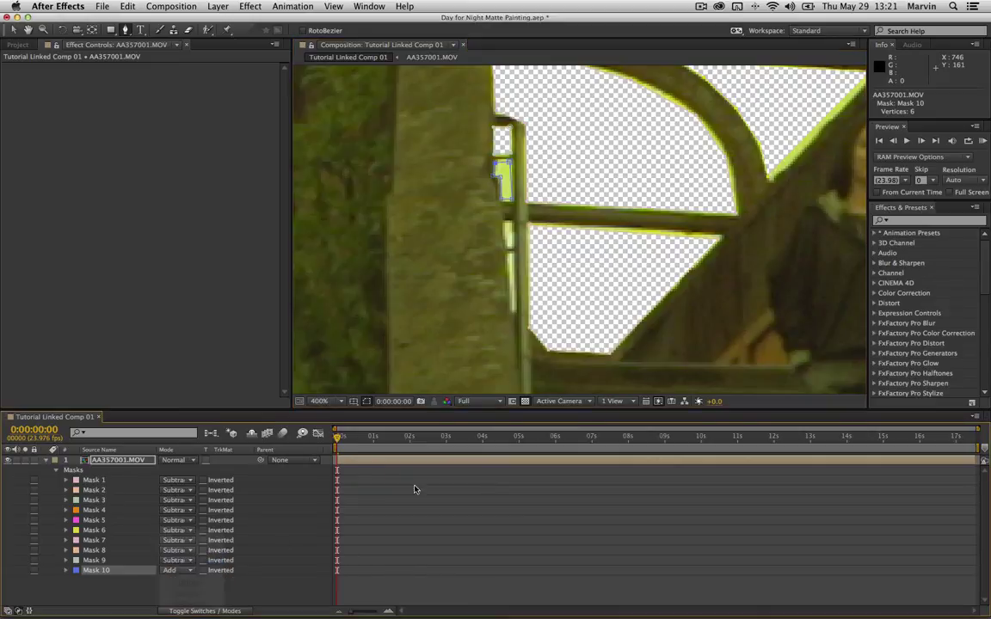
Draw a four-point mask over the small sky gap just below the handrail beside the pillar, and set it to Subtract
click(500, 221)
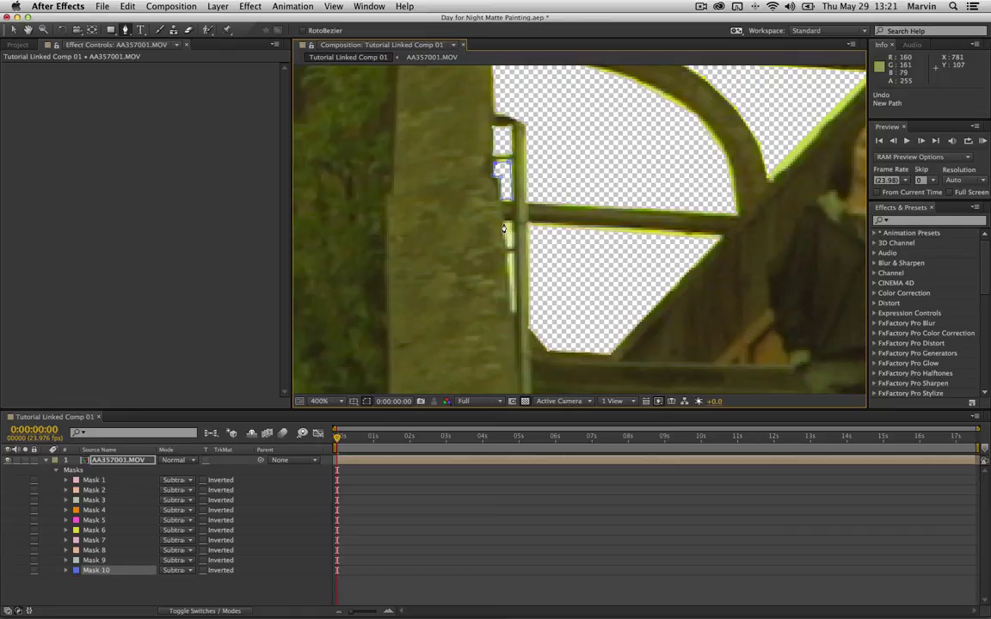
click(511, 246)
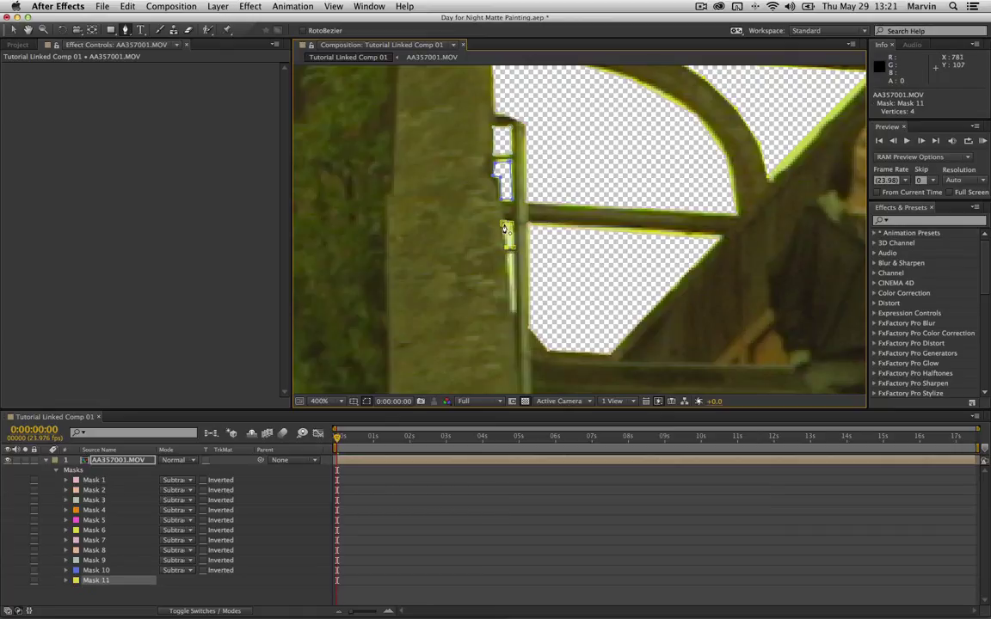
click(504, 229)
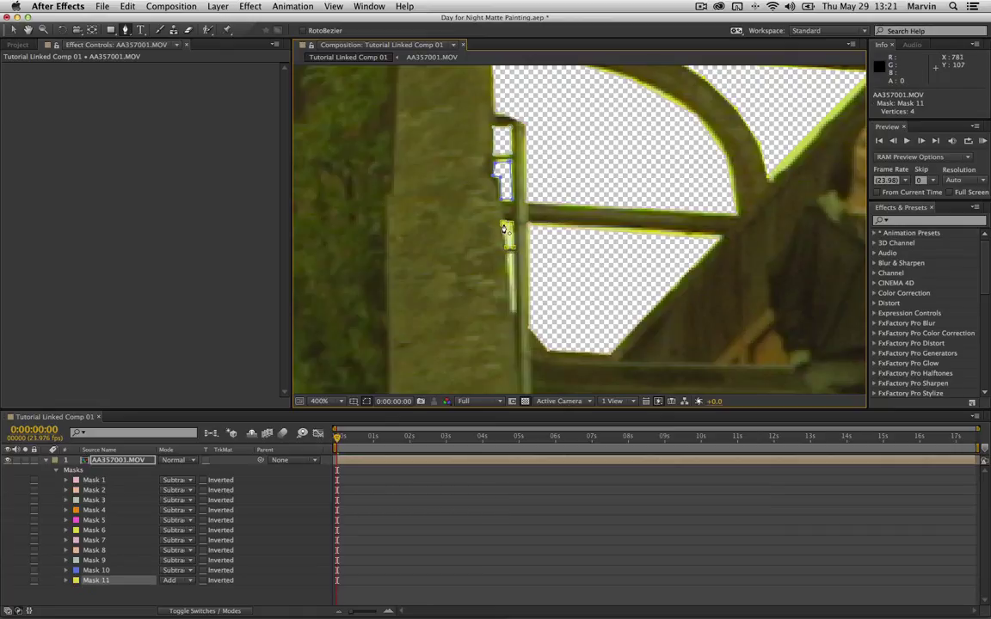
click(189, 582)
click(179, 559)
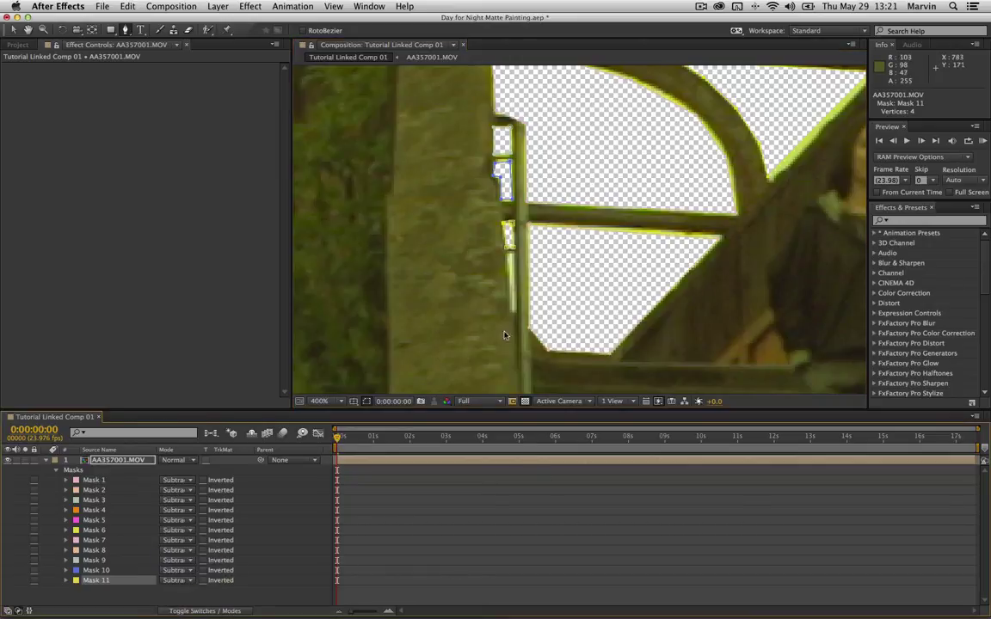
Draw a four-point mask over the lowest narrow sky sliver between the pillar and the post, and set it to Subtract
click(510, 255)
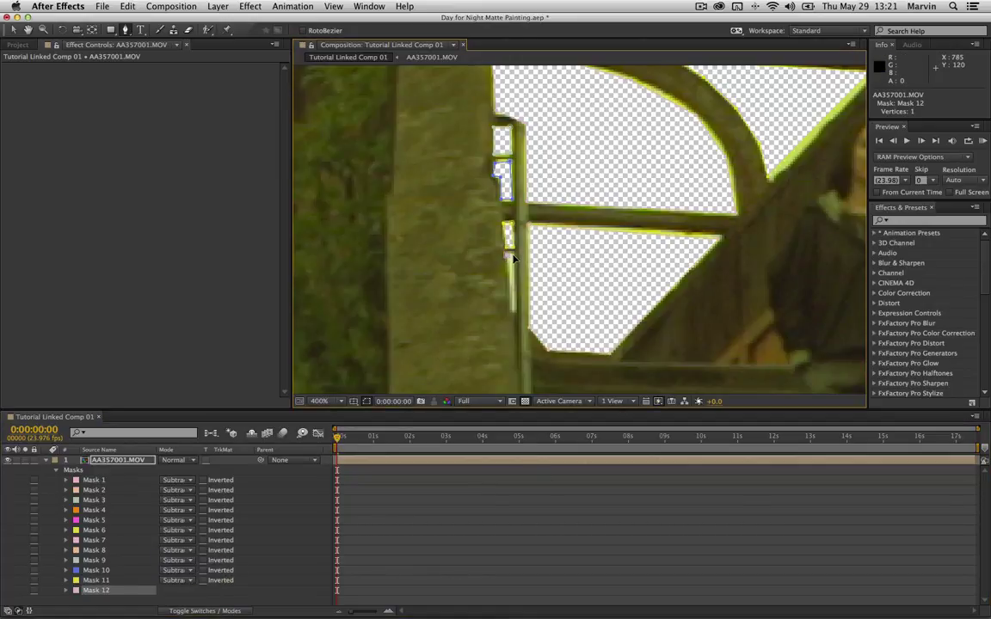
click(516, 281)
click(507, 258)
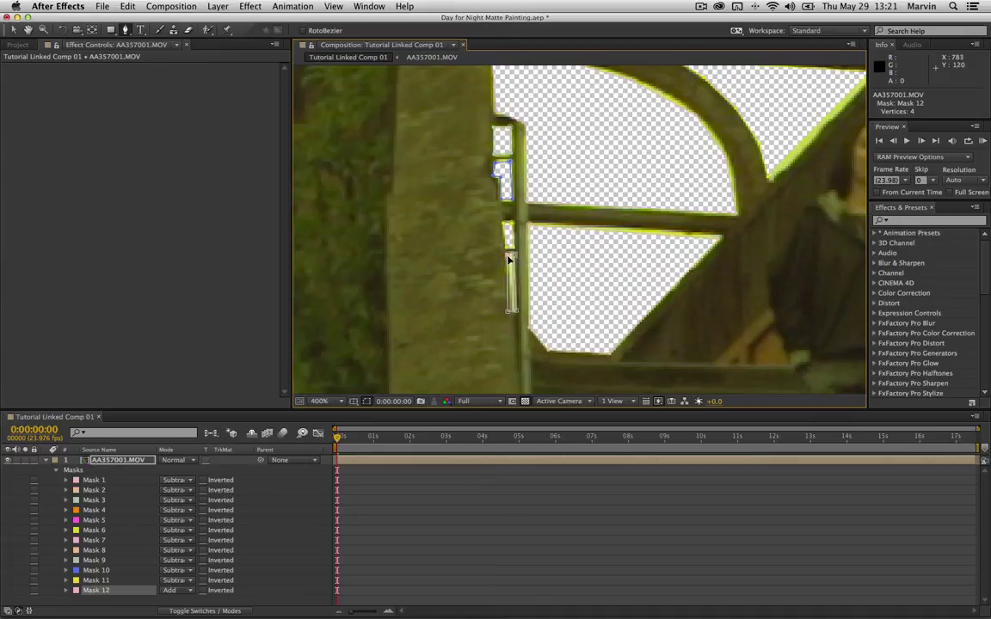
click(190, 592)
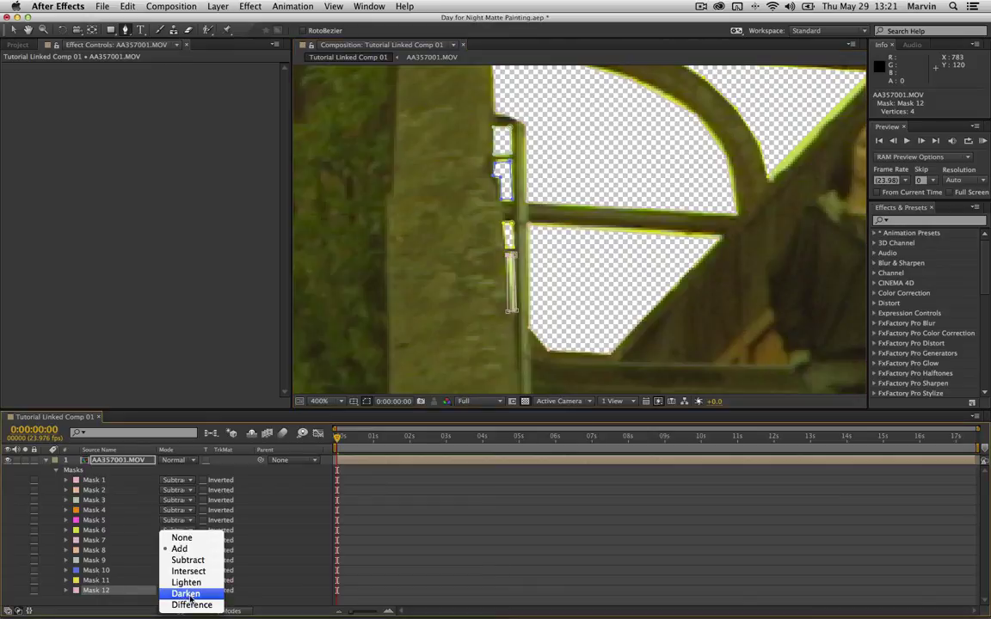
click(191, 560)
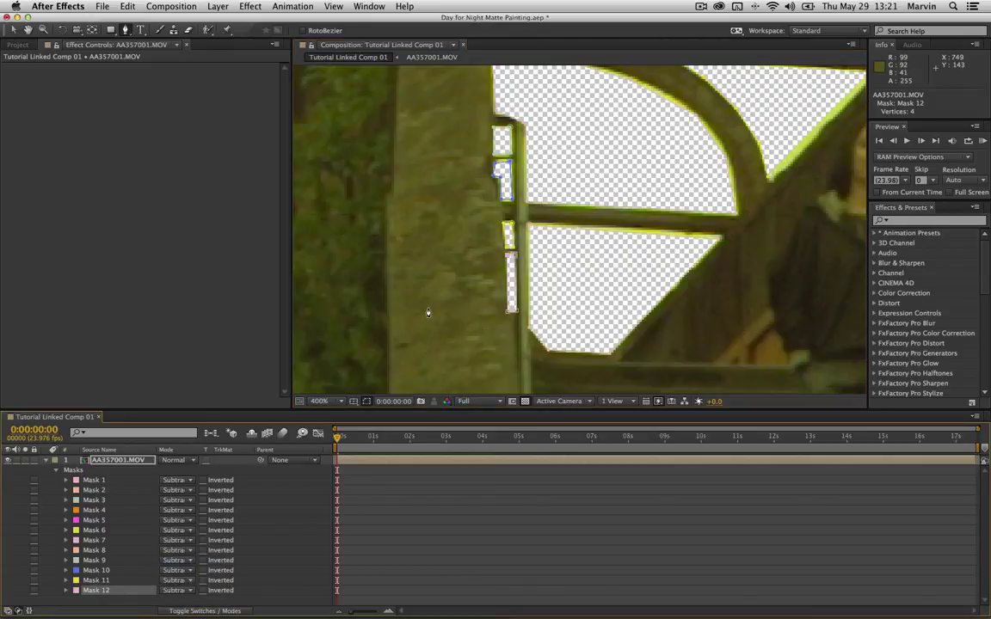
Mask the sky opening beside the ATL 19 sign's wall, tracing the slanted roofline, chimney and rooftop, and set it to Subtract
drag(426, 309, 409, 187)
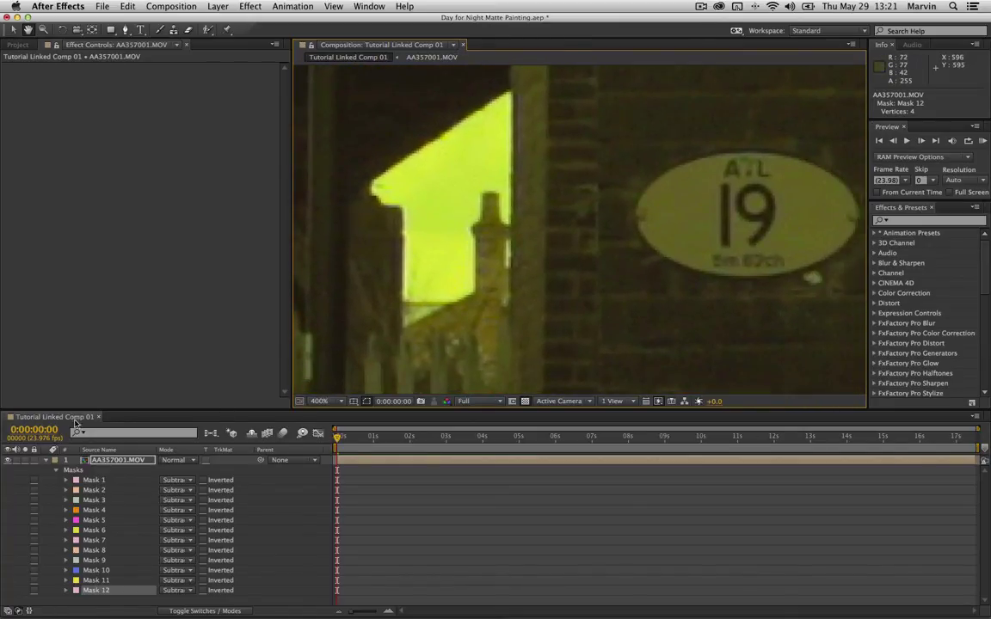
key(g)
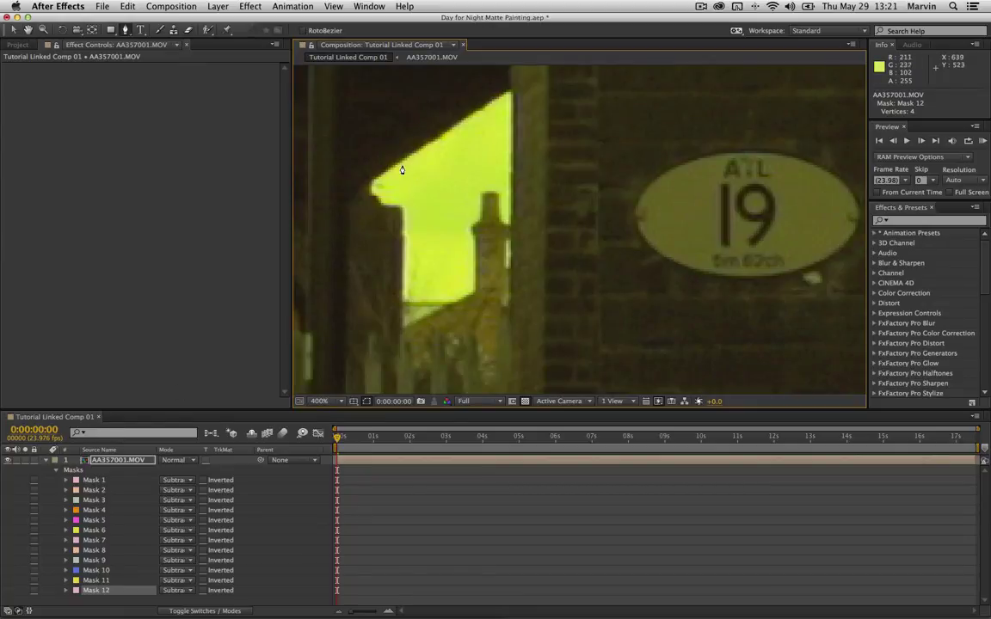
click(370, 187)
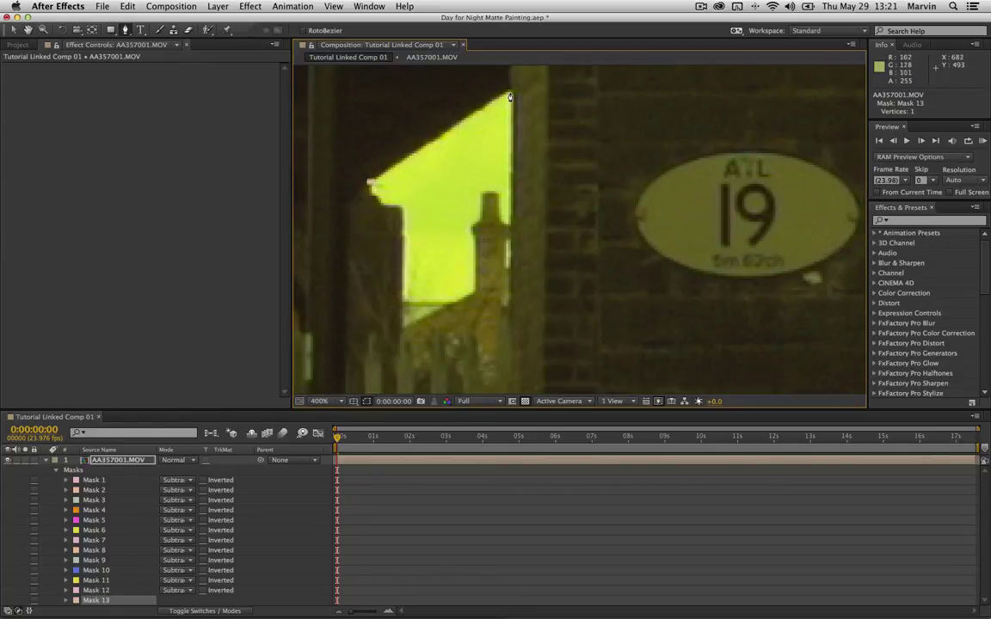
click(510, 90)
click(511, 229)
click(500, 205)
click(480, 196)
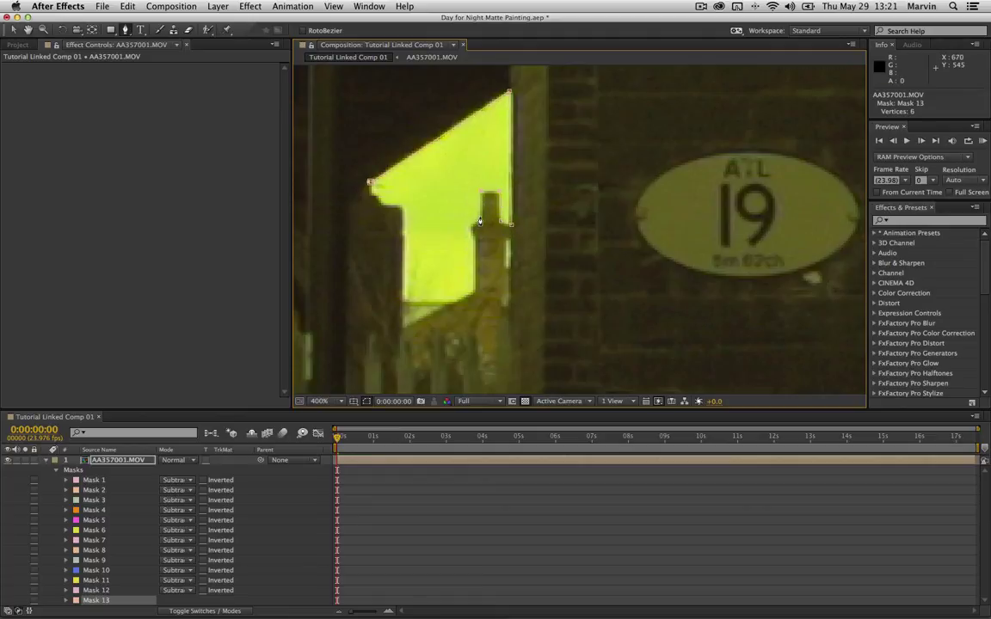
click(469, 228)
click(473, 244)
click(410, 325)
click(403, 328)
click(381, 209)
click(379, 201)
click(368, 186)
click(370, 183)
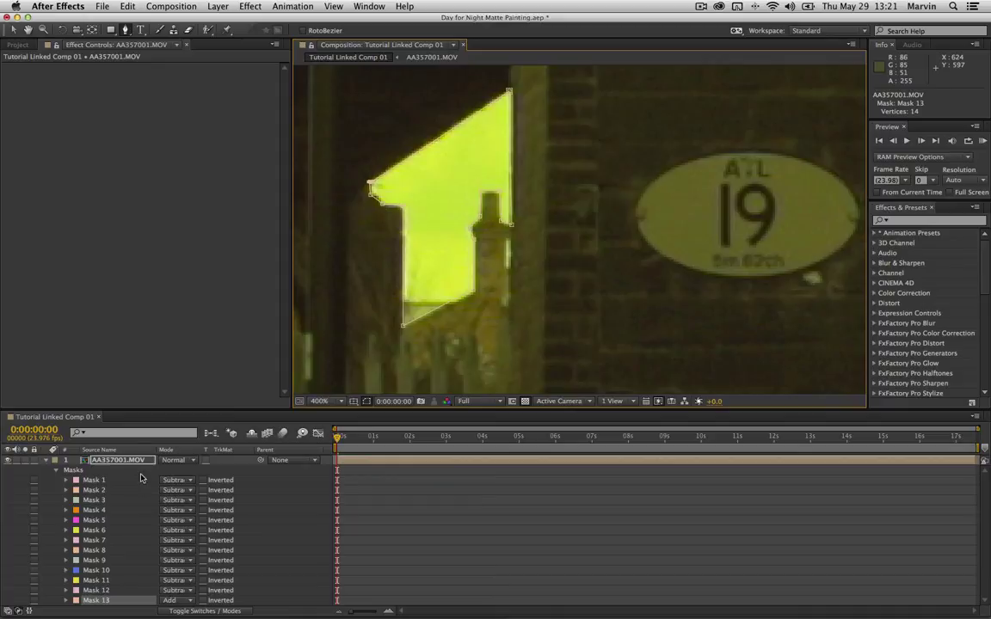
click(188, 602)
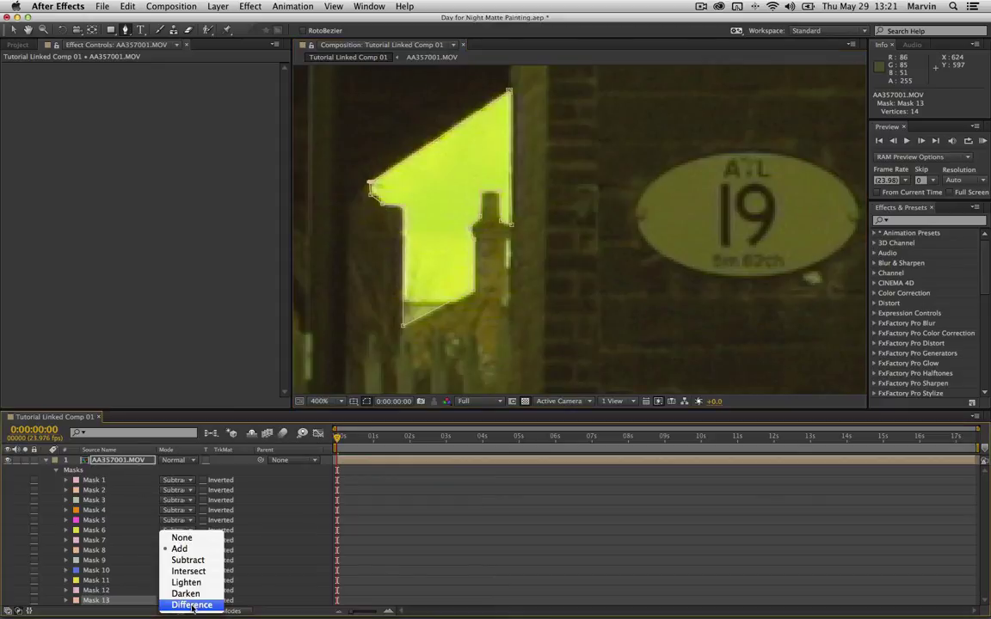
click(202, 563)
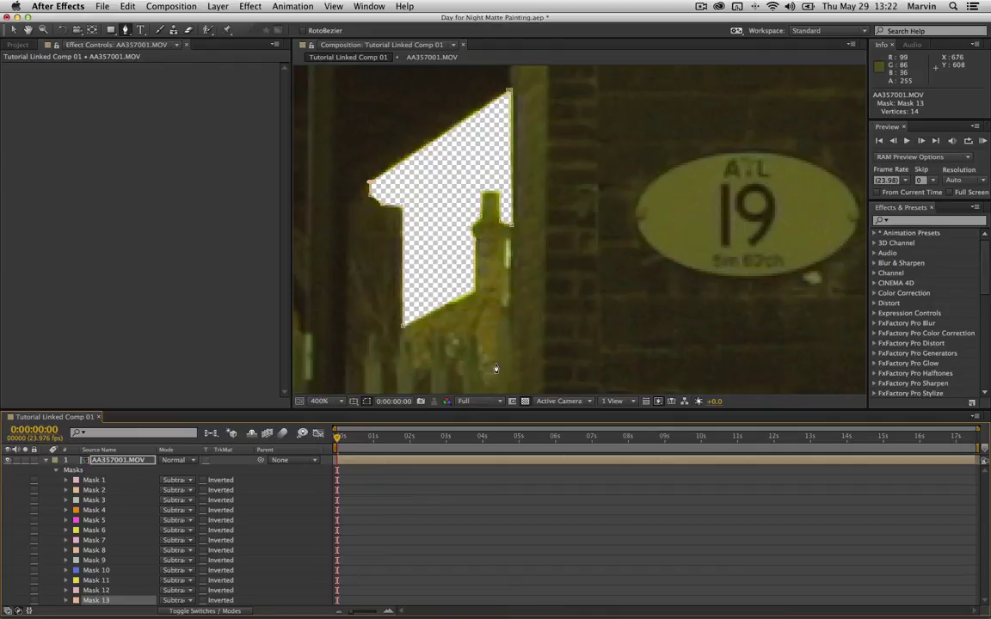
Draw a four-point mask over the thin sky sliver between the chimney and the brick pillar, and set it to Subtract
click(506, 244)
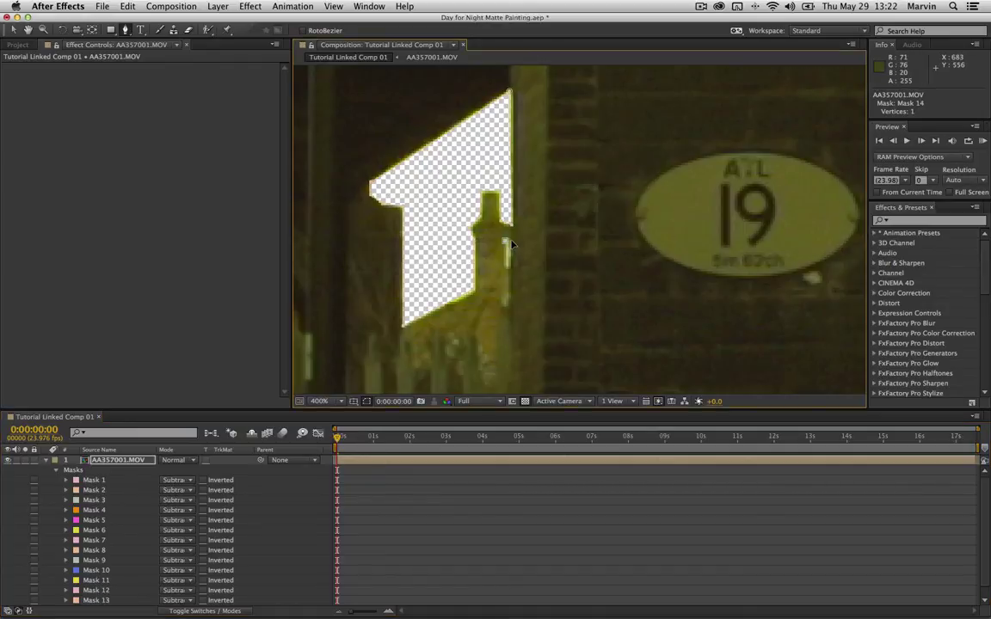
click(511, 276)
click(508, 272)
scroll(197, 597, down, 1)
click(189, 601)
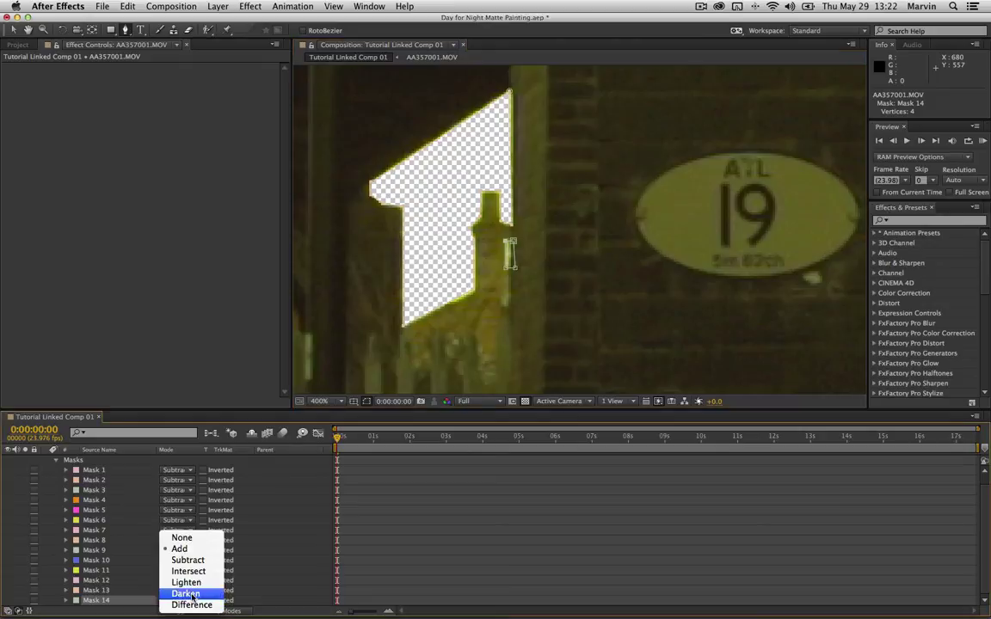
click(189, 560)
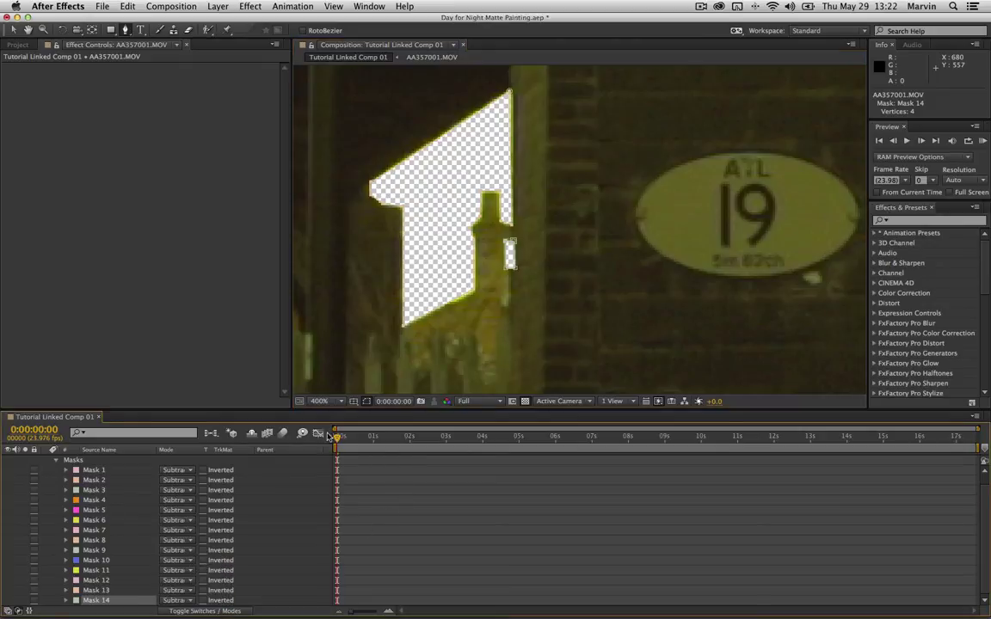
Fit the whole frame in the composition view, with the layer's mask list collapsed and the layer deselected
click(343, 402)
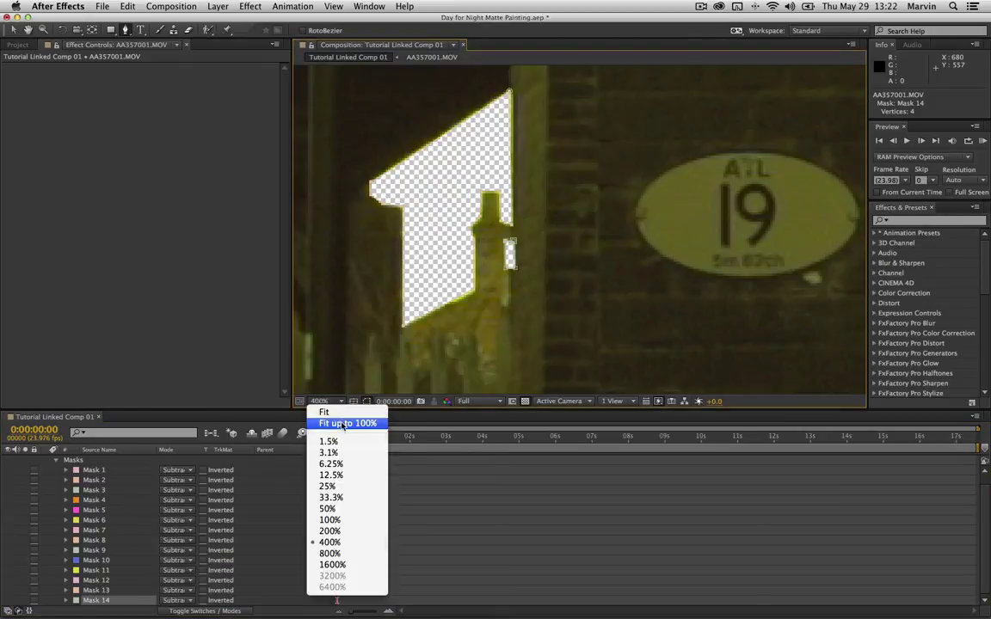
click(331, 360)
click(54, 462)
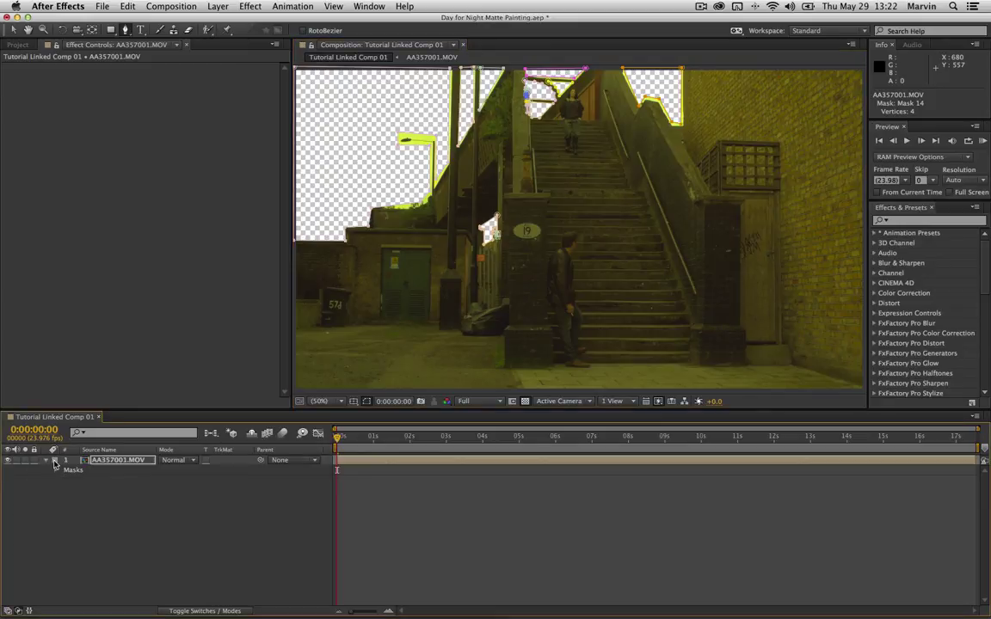
click(471, 524)
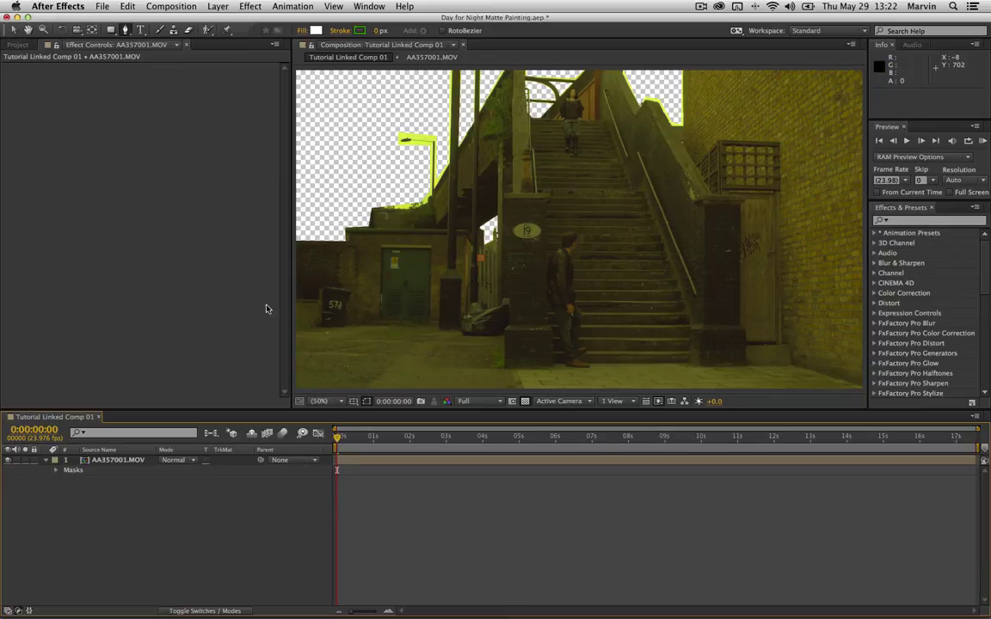
Examine the cut-out sky edge along the low brick wall and flat-roofed building close up at 200%
key(period)
key(period)
key(period)
key(period)
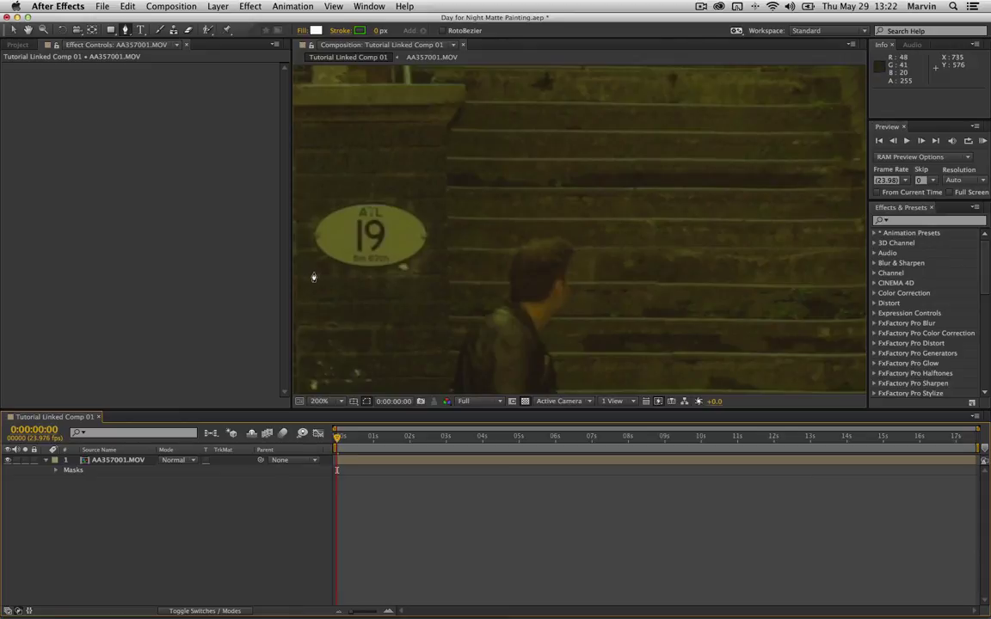
key(space)
drag(346, 191, 708, 324)
drag(333, 275, 547, 234)
drag(428, 268, 660, 229)
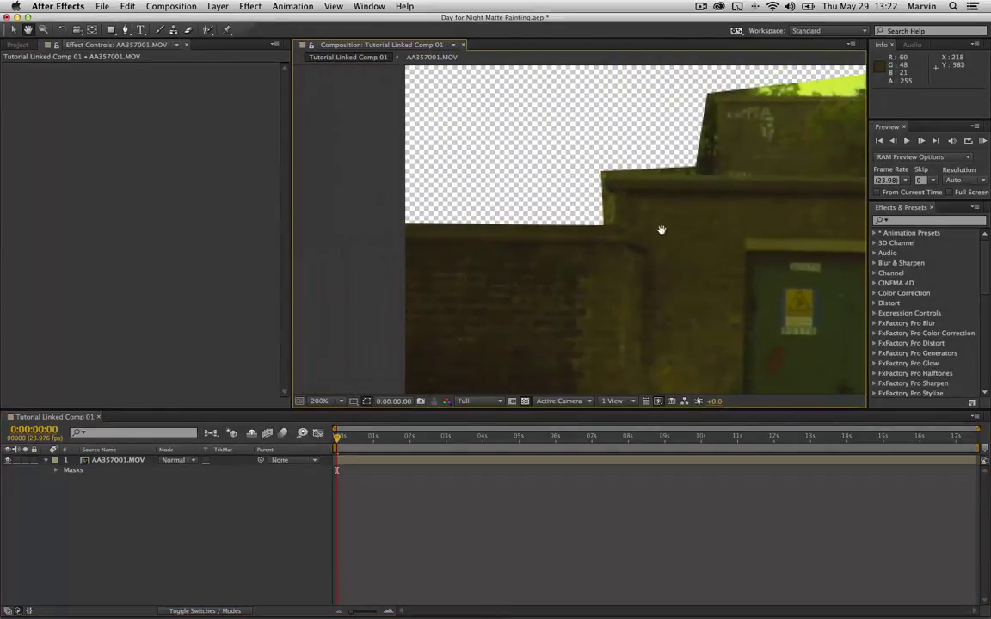
Refine Mask 1 on the AA357001.MOV layer to follow the low brick wall's top and the flat roof's overhanging ledge
click(114, 461)
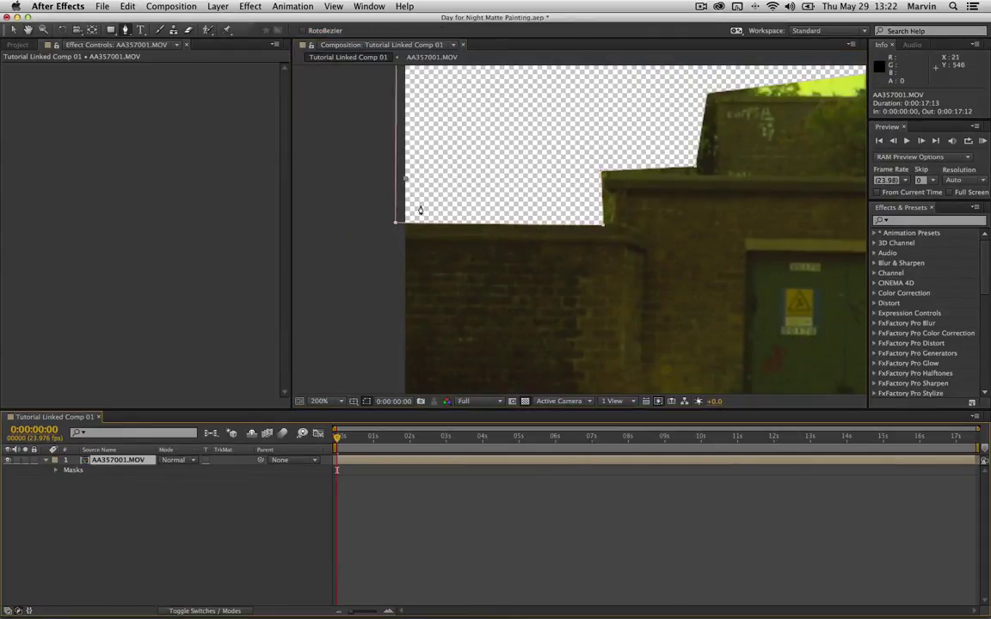
drag(395, 225, 396, 220)
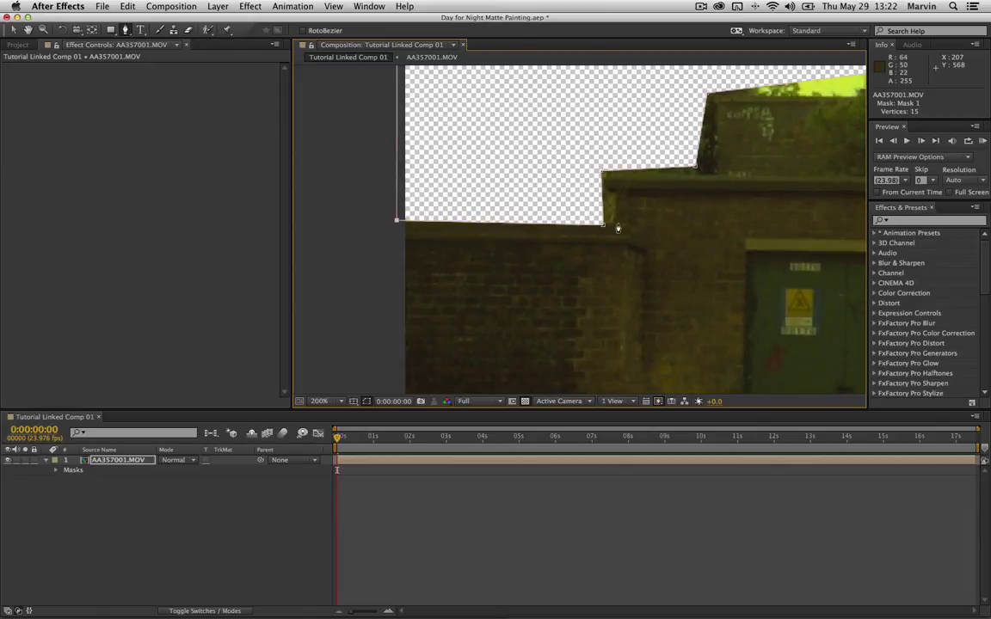
mouse_move(604, 227)
mouse_down()
mouse_move(602, 200)
mouse_move(613, 221)
mouse_up()
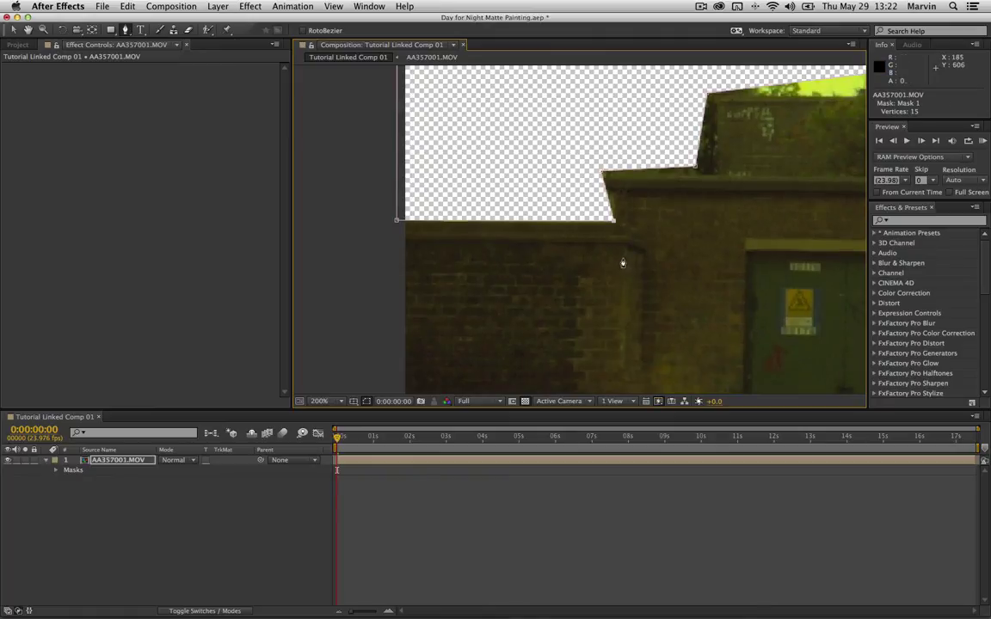
click(608, 205)
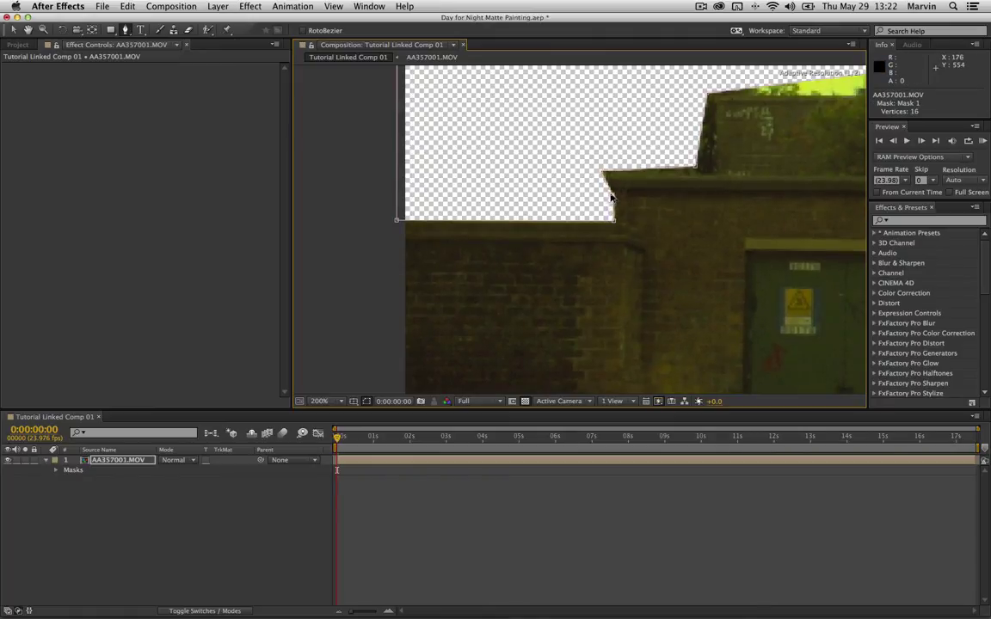
mouse_move(610, 198)
mouse_down()
mouse_move(584, 202)
mouse_move(604, 179)
mouse_up()
click(602, 175)
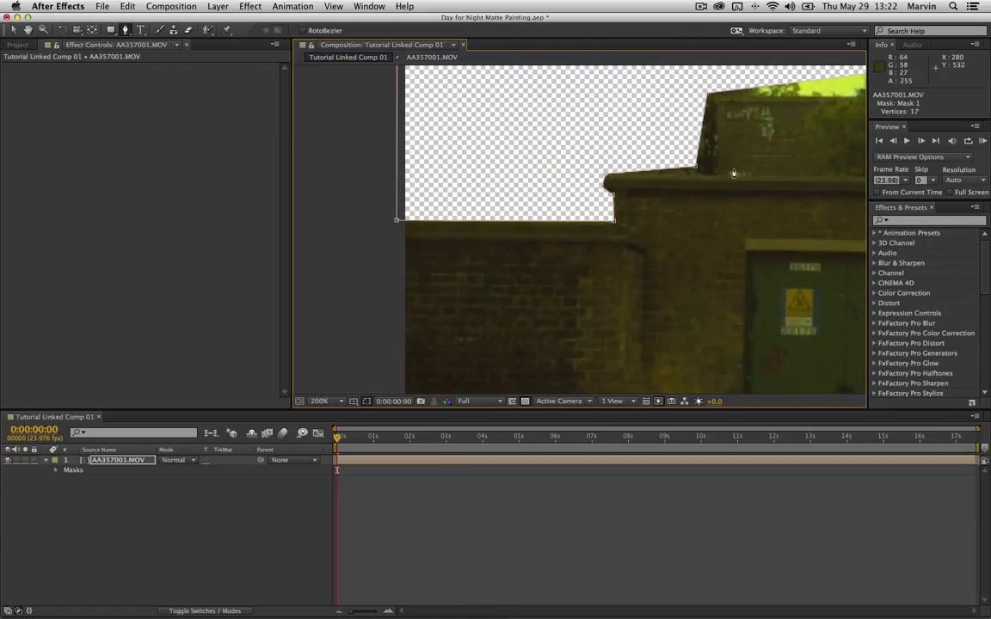
Fit Mask 1 to the upper brick block's side and top edge and the sloping outline of the bushes behind it
drag(697, 170, 718, 176)
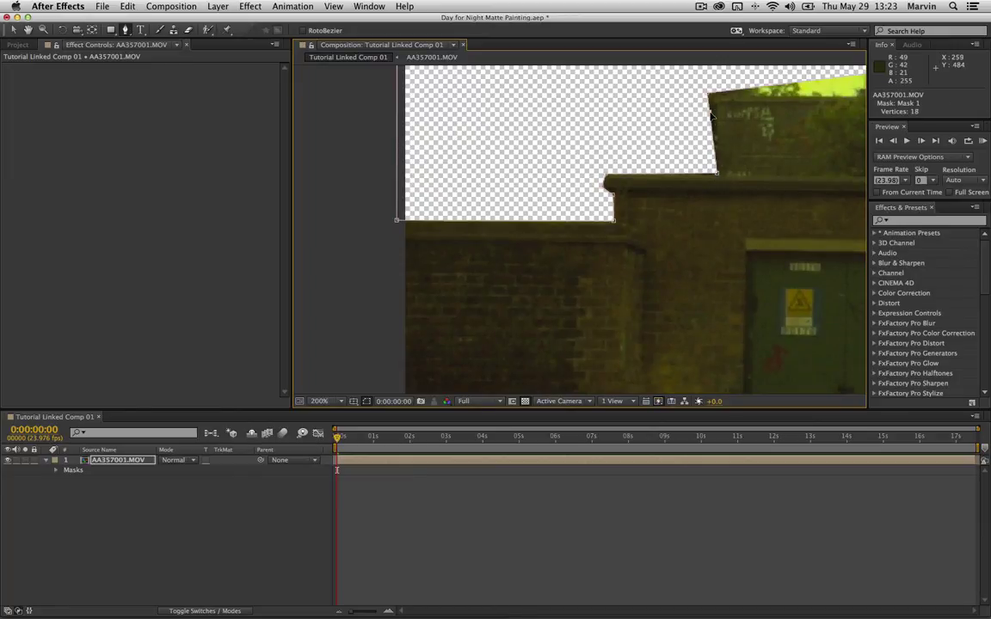
drag(711, 115, 714, 97)
drag(798, 127, 550, 148)
drag(670, 128, 631, 157)
key(g)
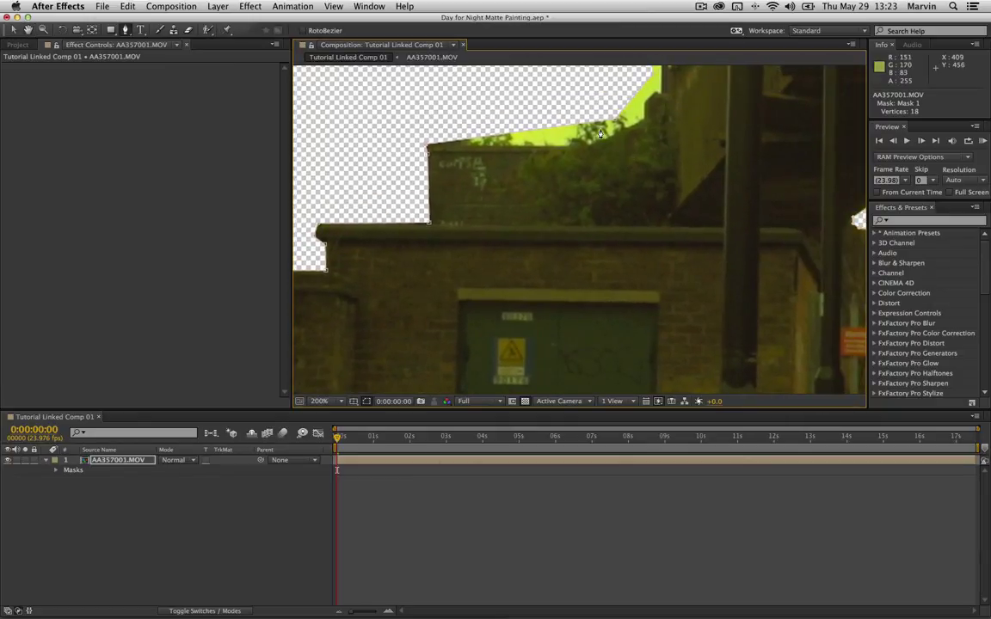
drag(579, 128, 586, 147)
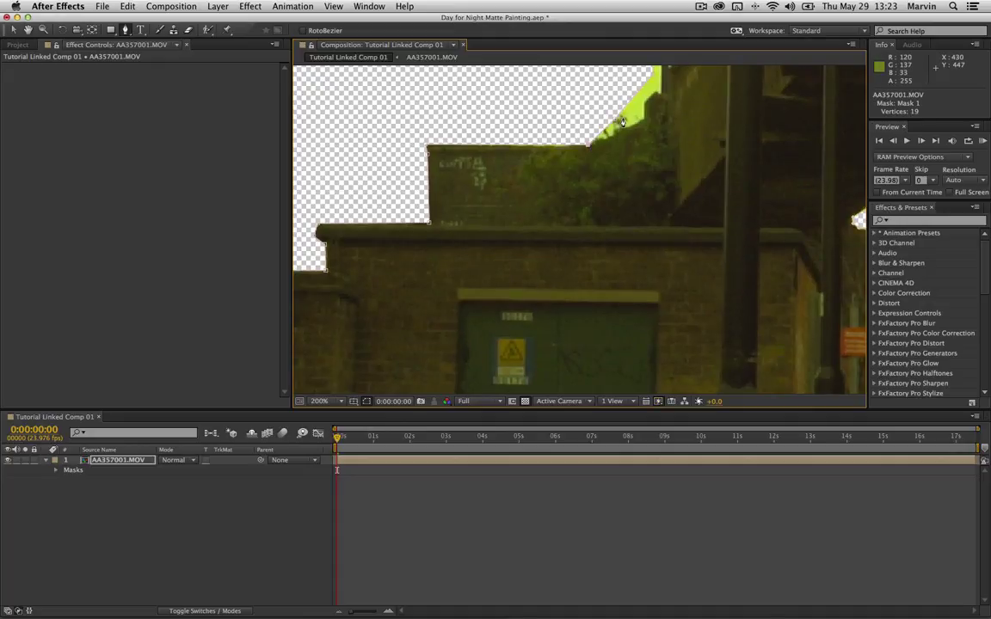
drag(622, 106, 643, 120)
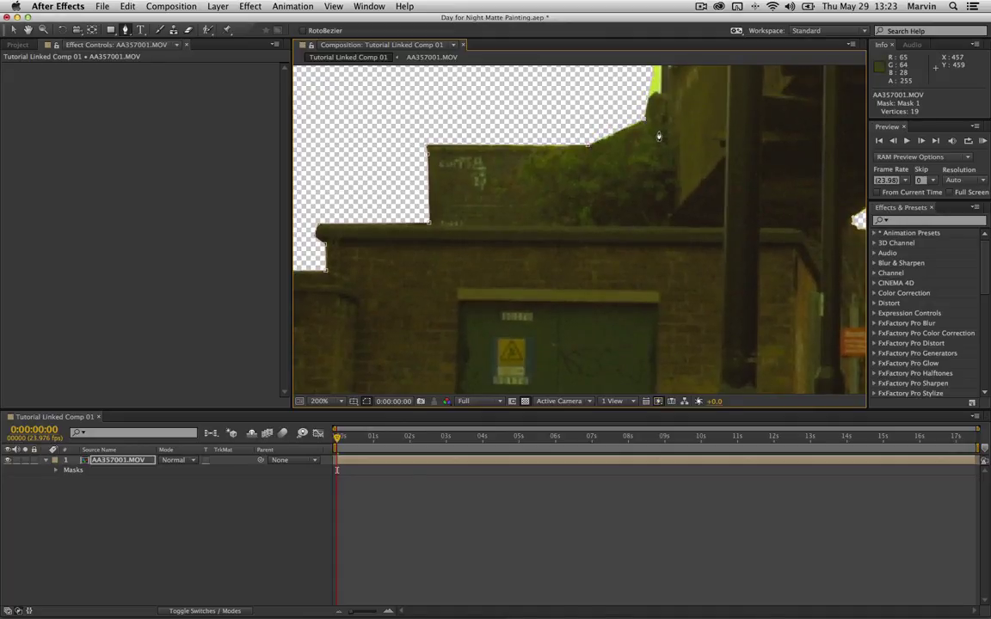
Shape Mask 1 around the raised clump of foliage up to the base of the thin lamp post
drag(679, 111, 578, 174)
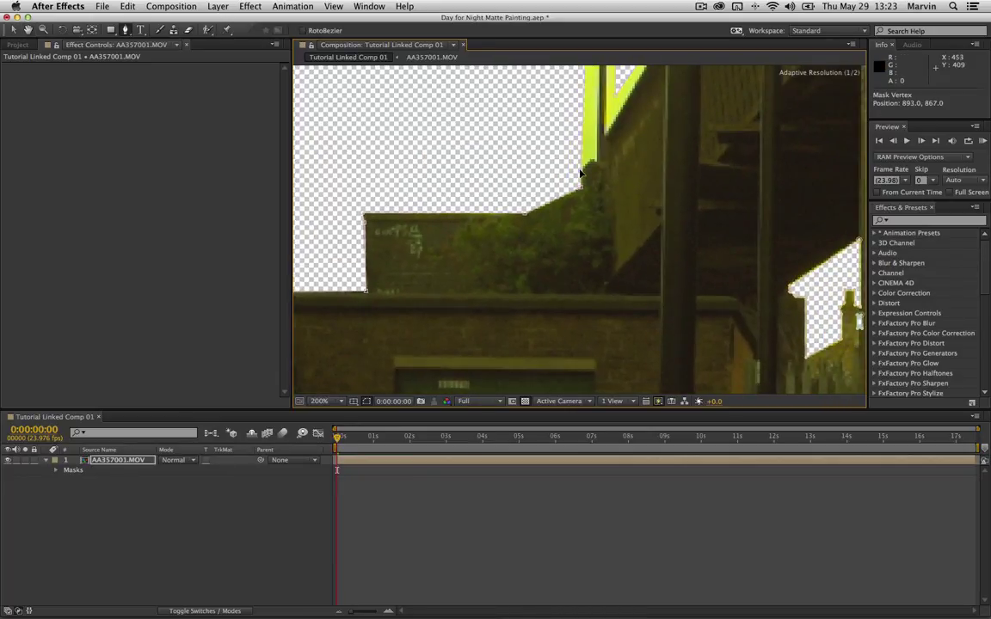
click(582, 157)
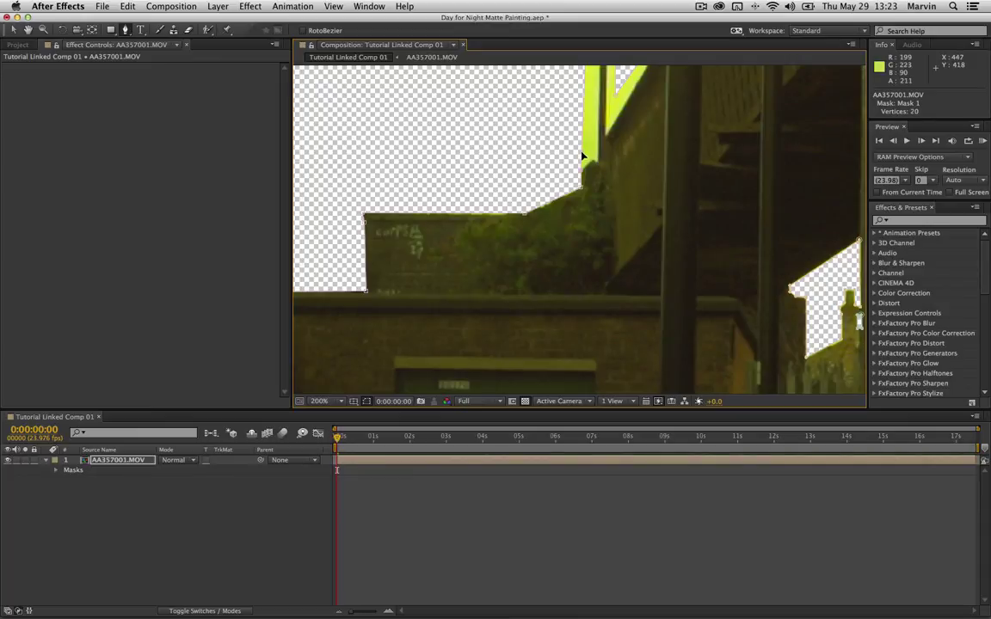
drag(582, 157, 592, 162)
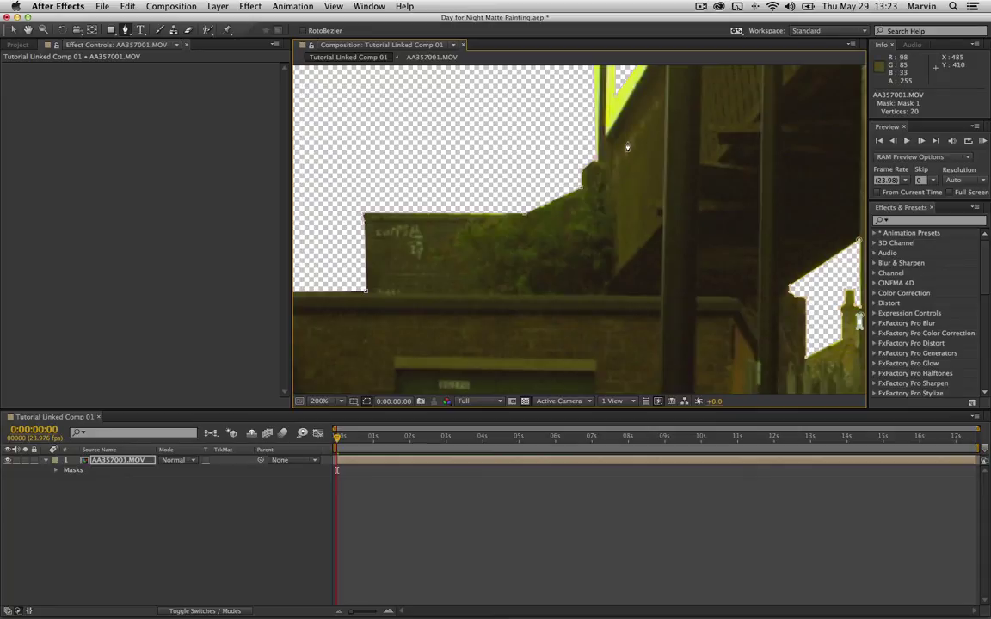
key(space)
scroll(602, 165, up, 3)
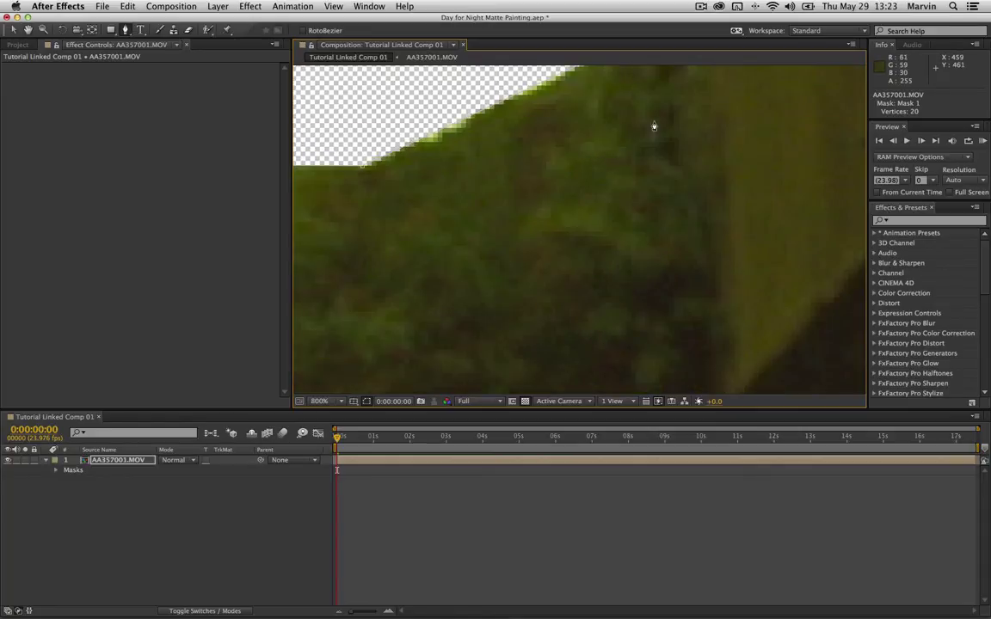
key(space)
drag(685, 100, 531, 286)
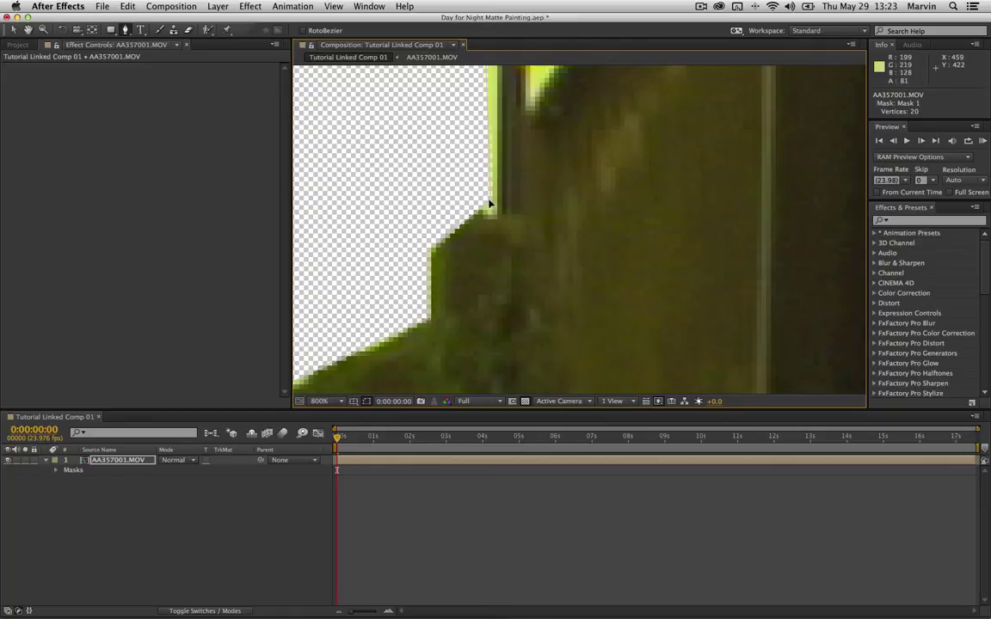
mouse_move(490, 203)
mouse_down()
mouse_move(475, 211)
mouse_move(497, 214)
mouse_up()
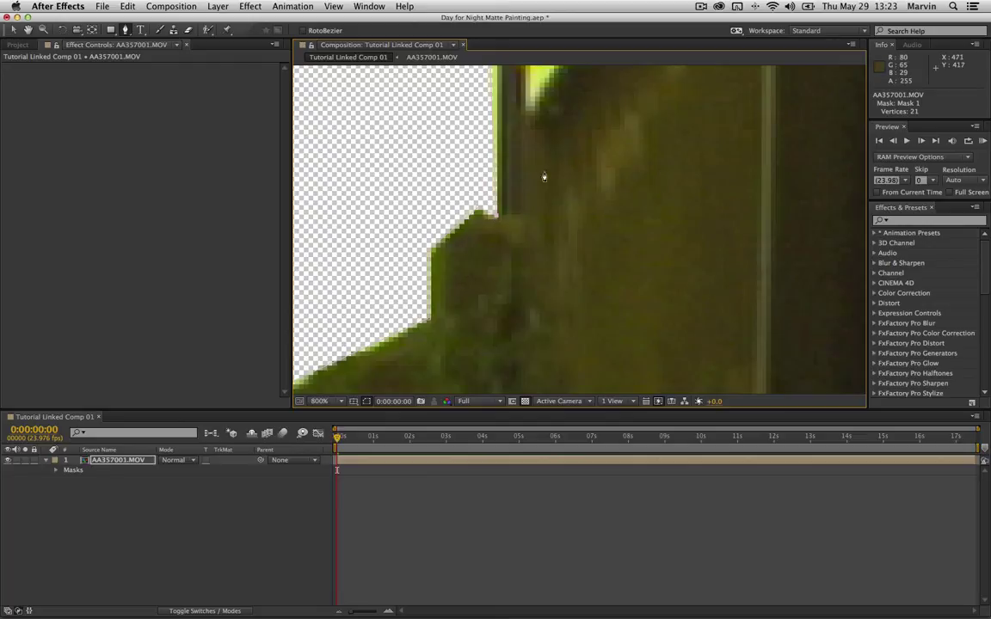
Move Mask 1's corner into the inside angle where the lamp post meets its horizontal arm
key(space)
drag(533, 131, 525, 348)
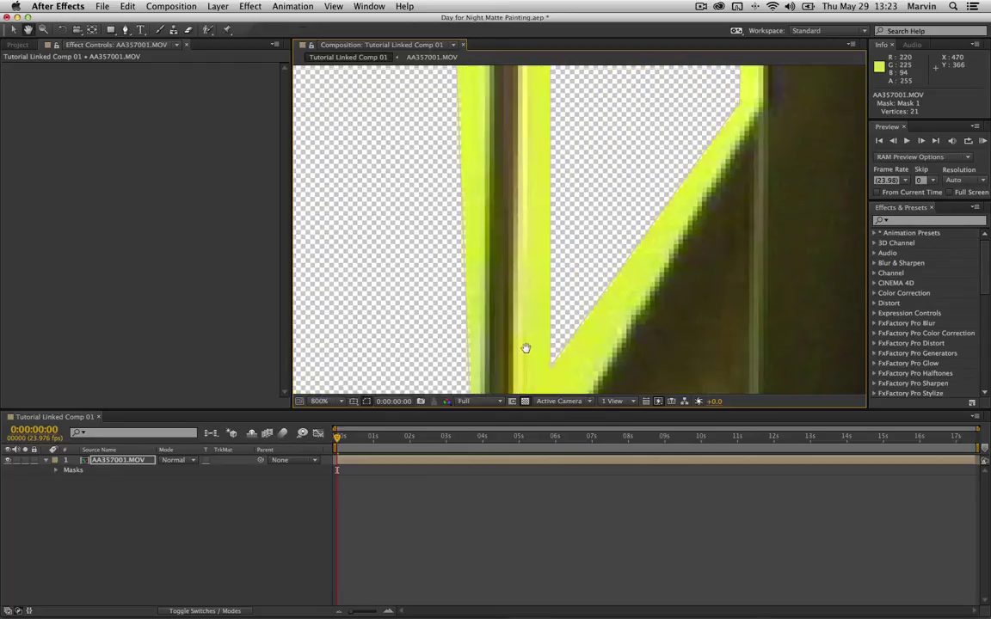
drag(543, 100, 574, 254)
drag(557, 139, 544, 289)
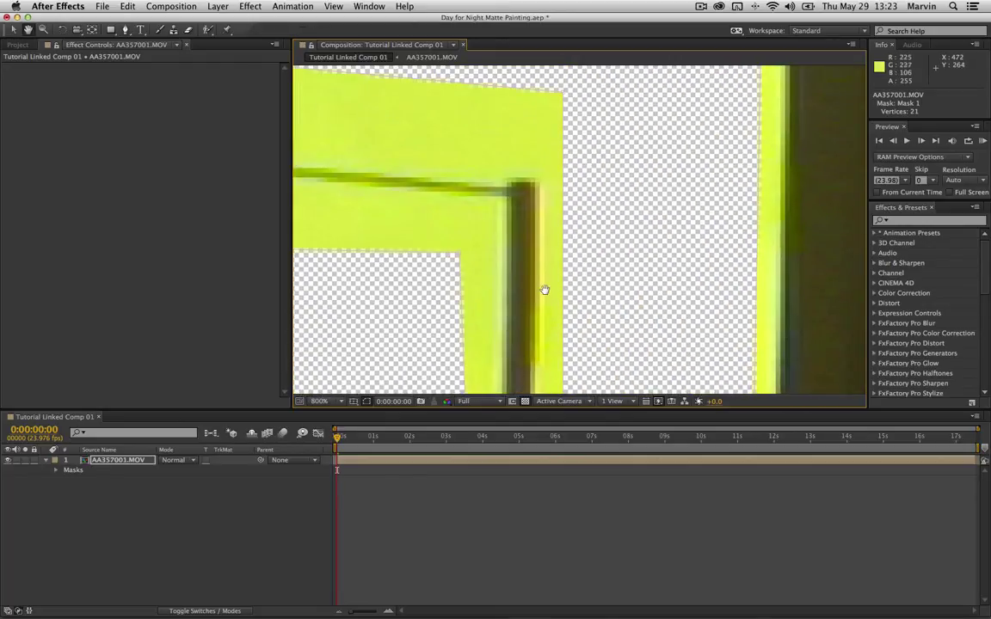
drag(461, 250, 508, 203)
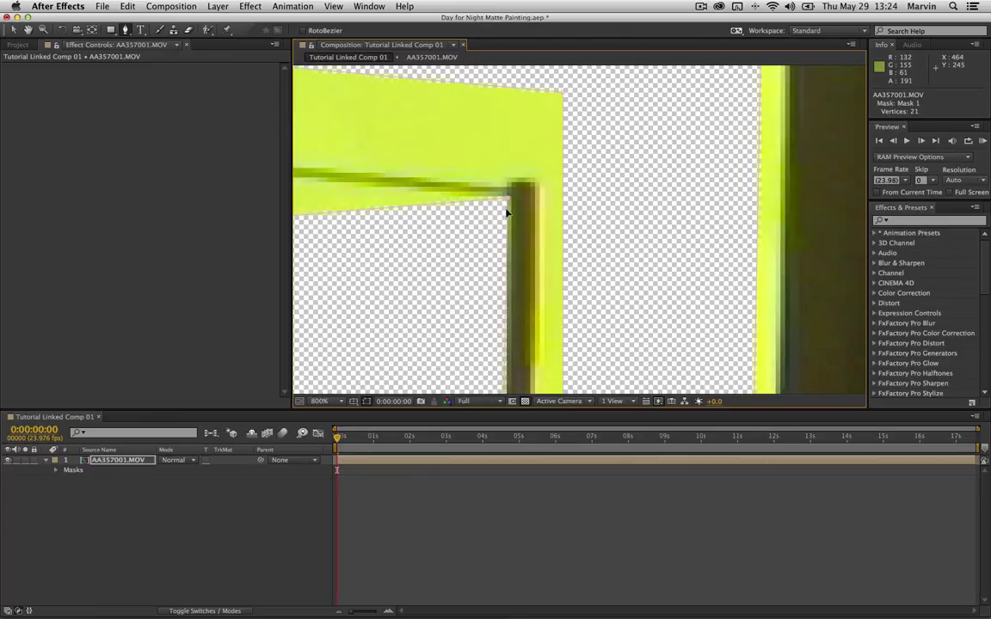
Add and position Mask 1 vertices along the underside of the lamp arm and the arm-side curve of the lamp head
key(space)
drag(447, 260, 653, 250)
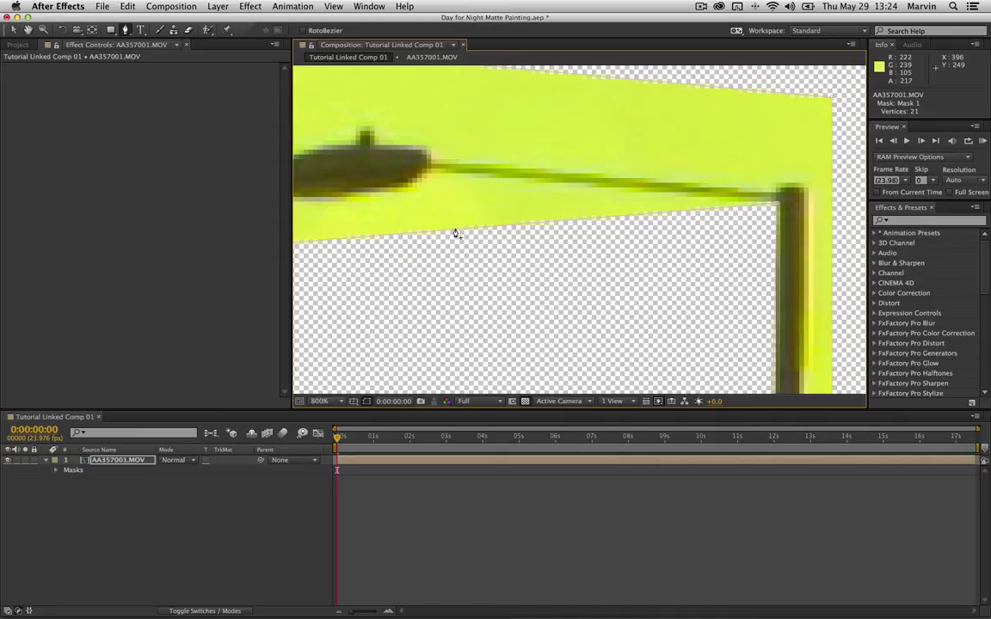
drag(456, 232, 433, 175)
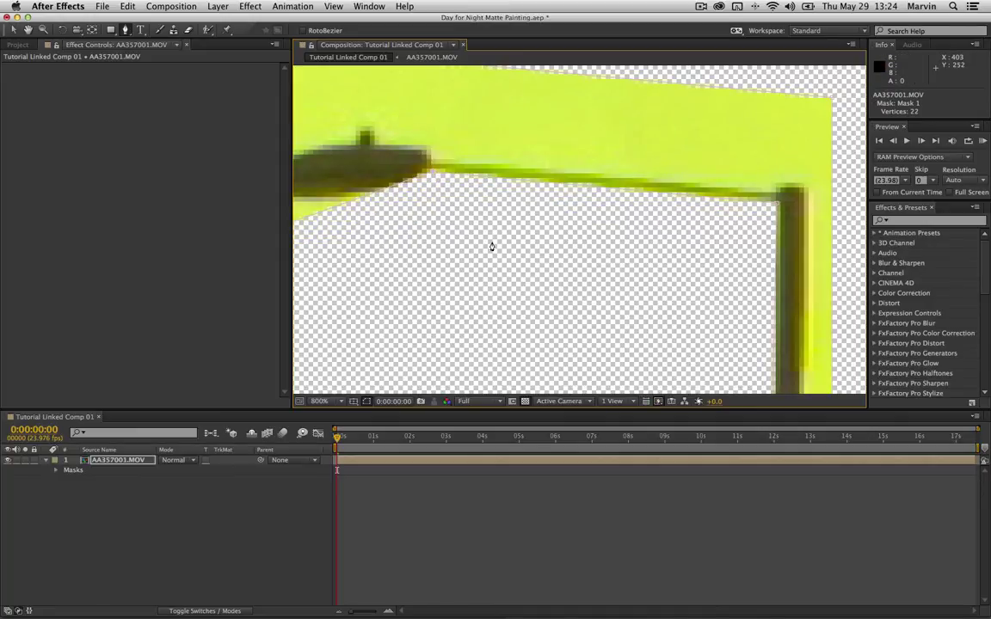
drag(439, 251, 585, 243)
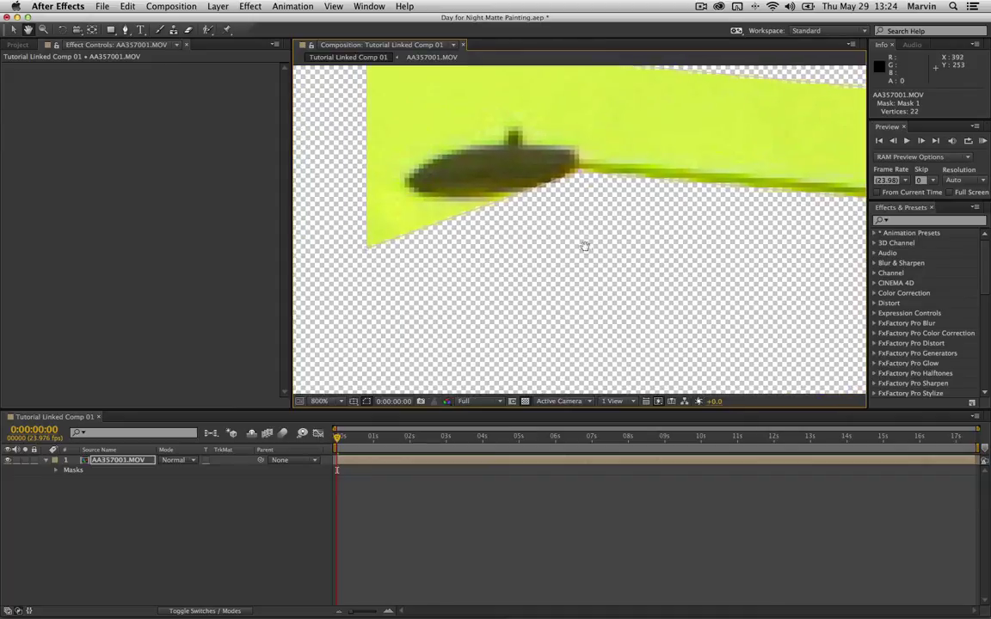
click(535, 193)
drag(531, 191, 554, 191)
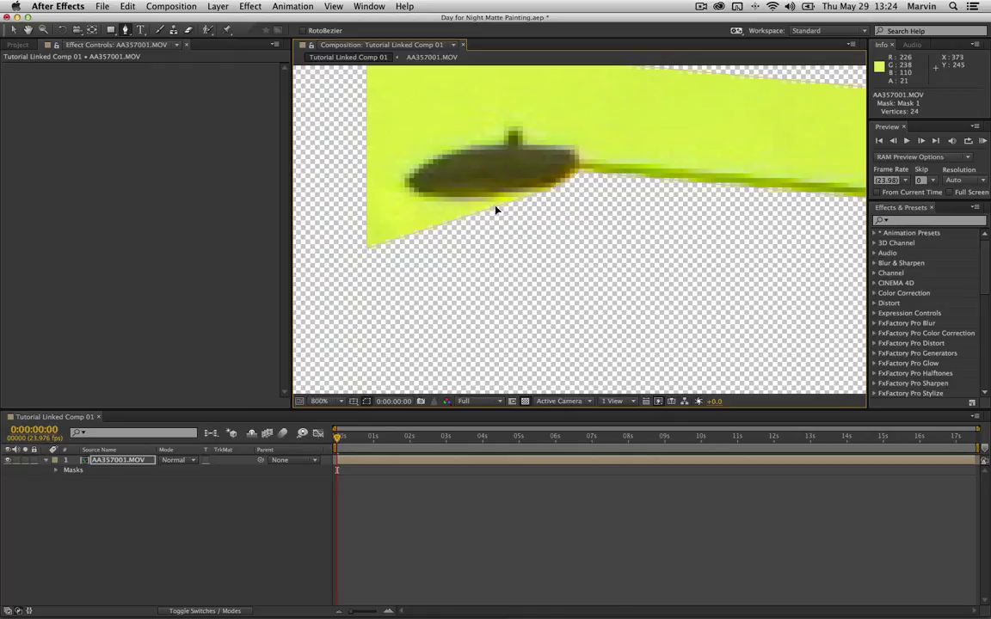
drag(496, 210, 522, 201)
click(474, 214)
Fit Mask 1 to the rest of the lamp head's underside and bring its outer corner to the head's far tip
key(v)
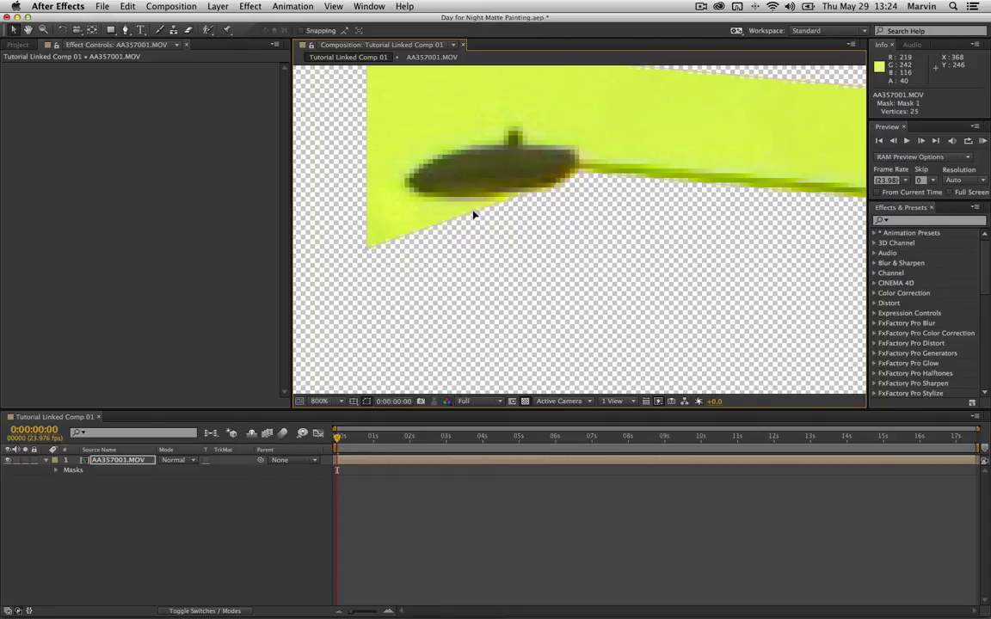
drag(472, 209, 471, 210)
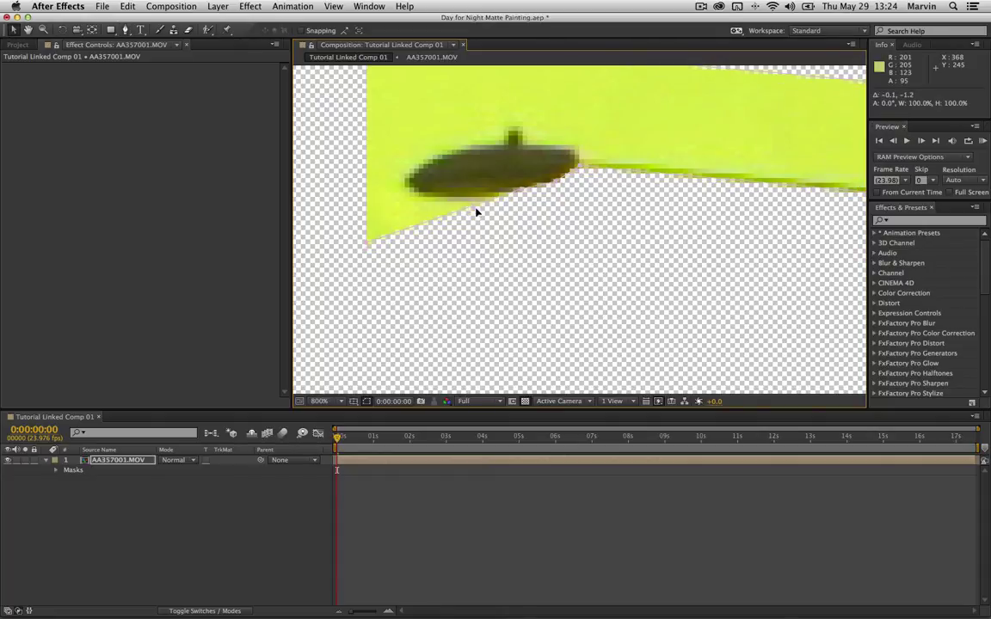
key(super+z)
click(133, 465)
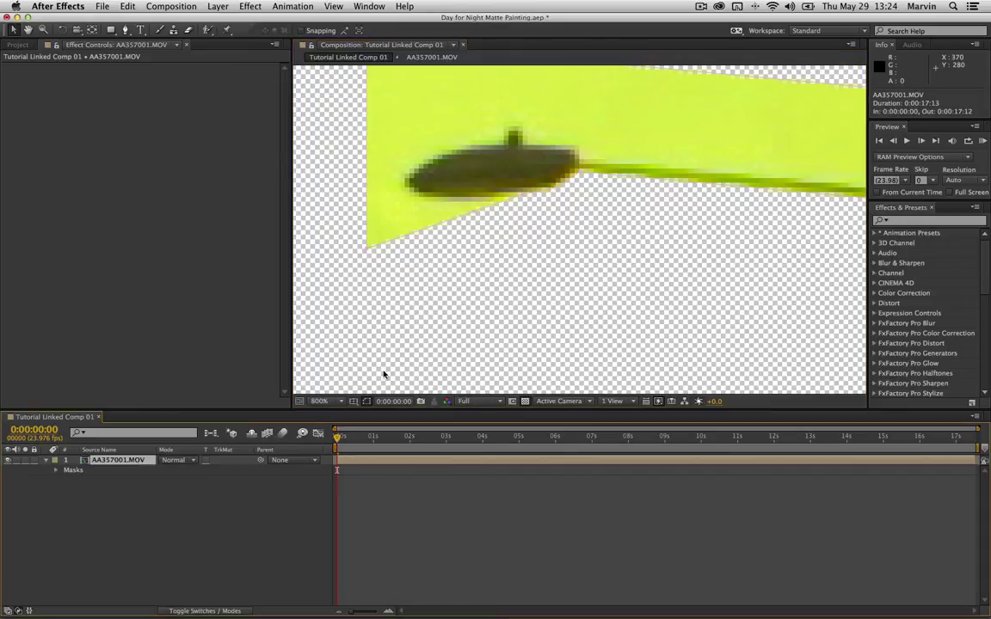
click(460, 210)
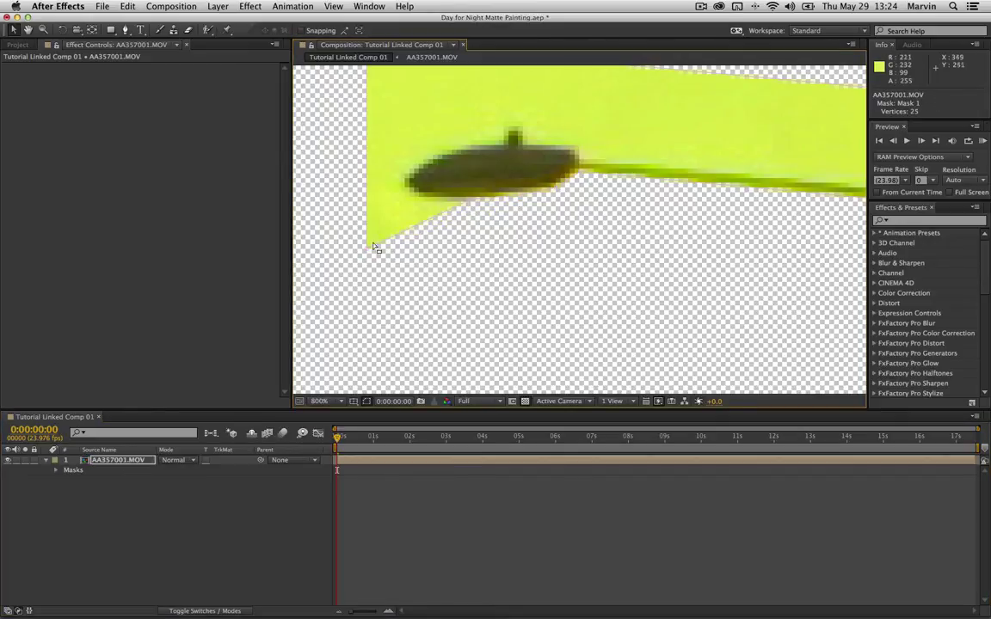
drag(366, 248, 414, 169)
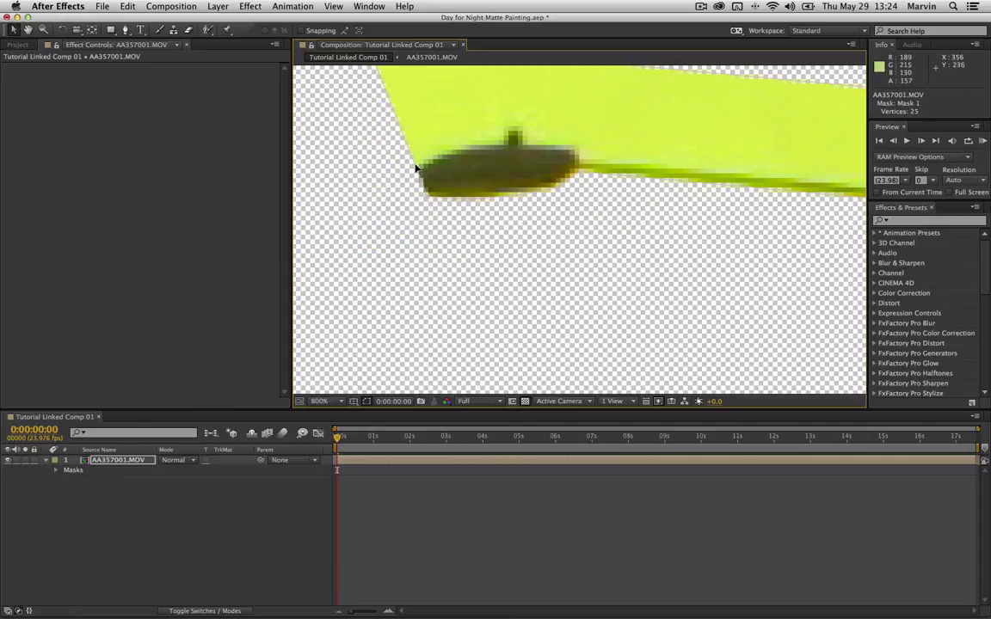
key(g)
drag(413, 170, 403, 199)
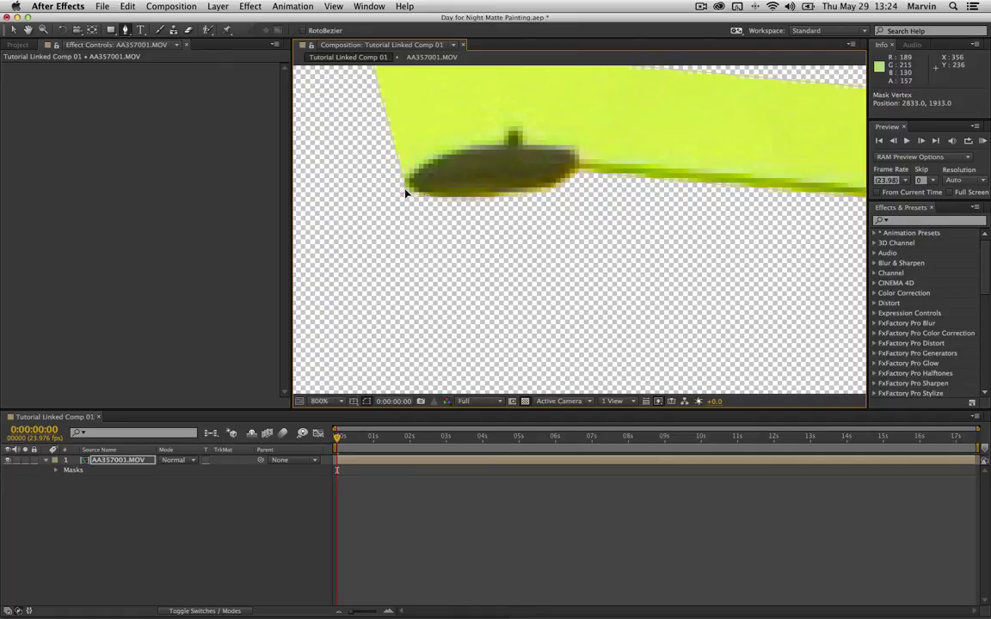
Pull Mask 1's upper boundary down to the lamp head and shape it along the head's curved outer top edge
drag(464, 147, 462, 222)
drag(367, 159, 421, 279)
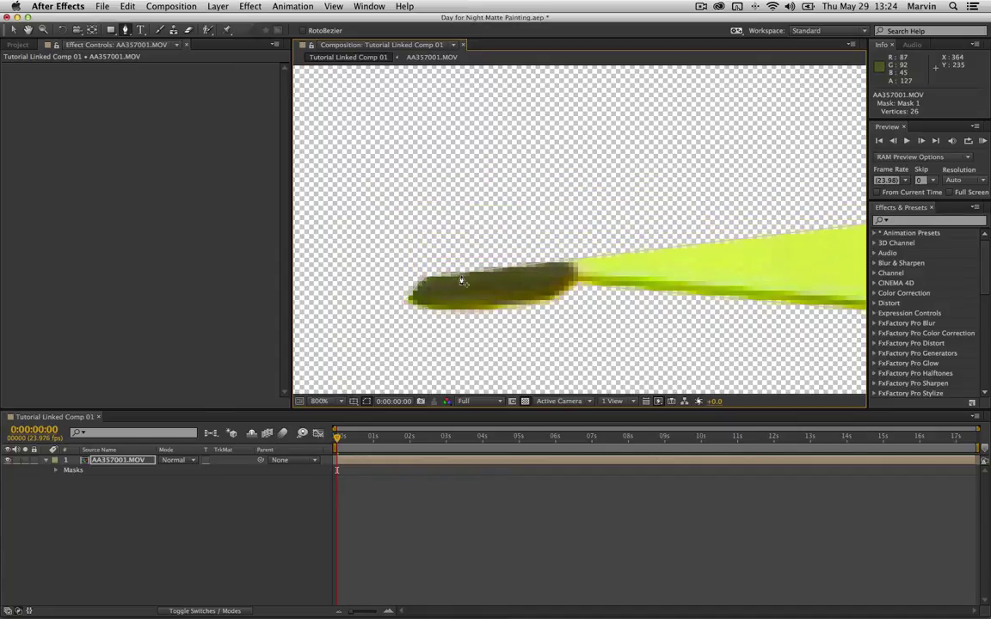
click(463, 275)
key(v)
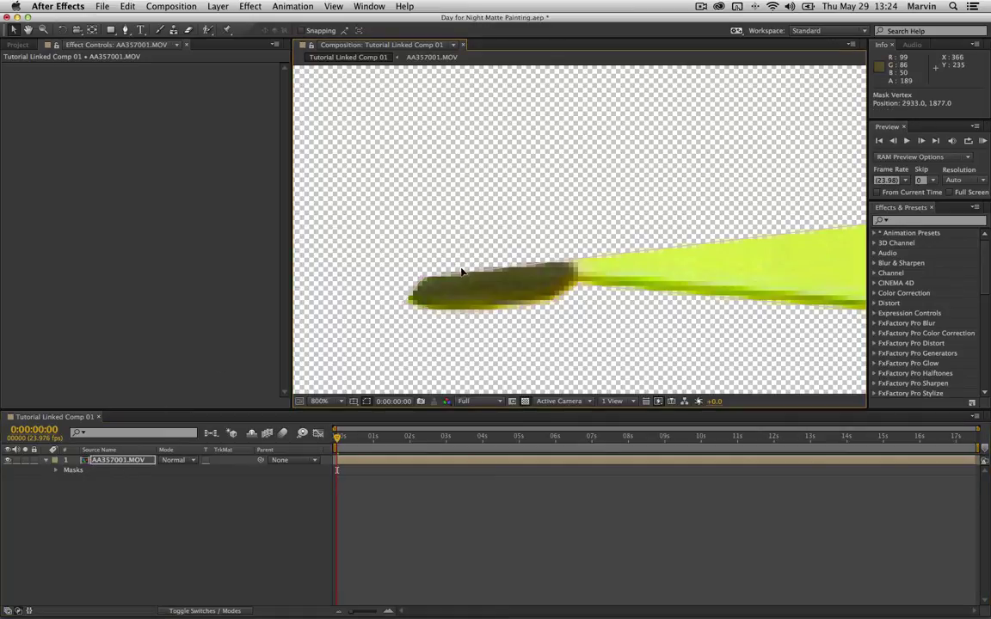
mouse_move(461, 271)
mouse_down()
mouse_move(454, 251)
mouse_move(456, 261)
mouse_up()
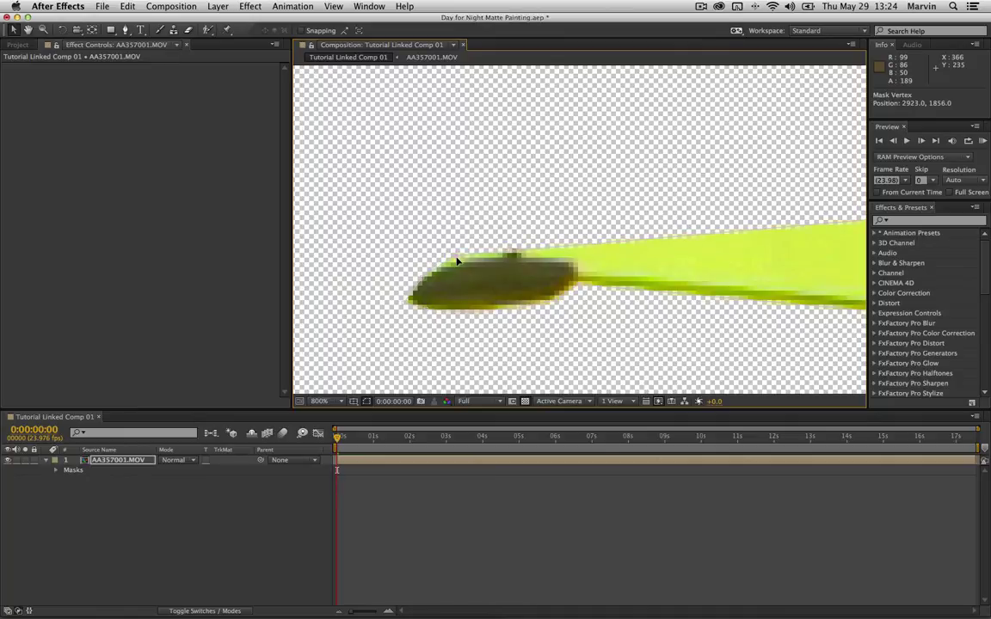
key(g)
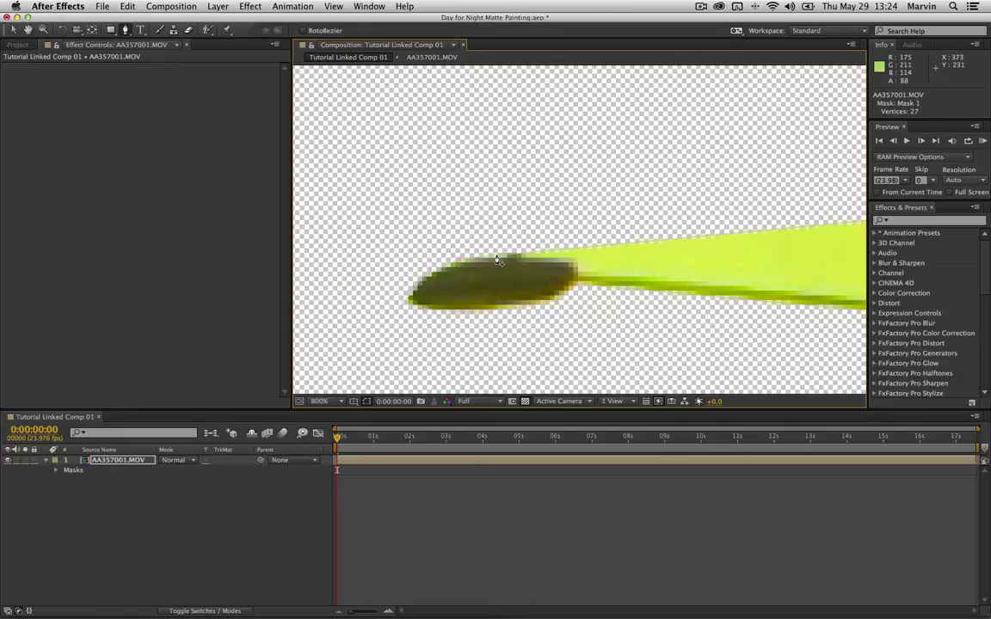
Fit Mask 1 around the small stub on top of the lamp head and along the head's adjoining top edge
key(period)
click(495, 255)
key(super+z)
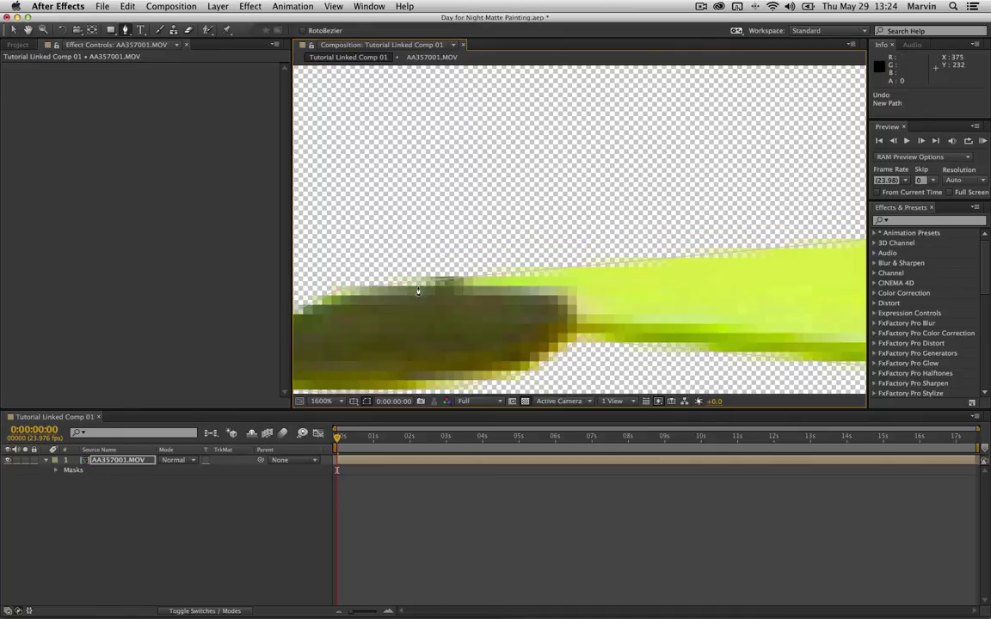
drag(408, 284, 436, 251)
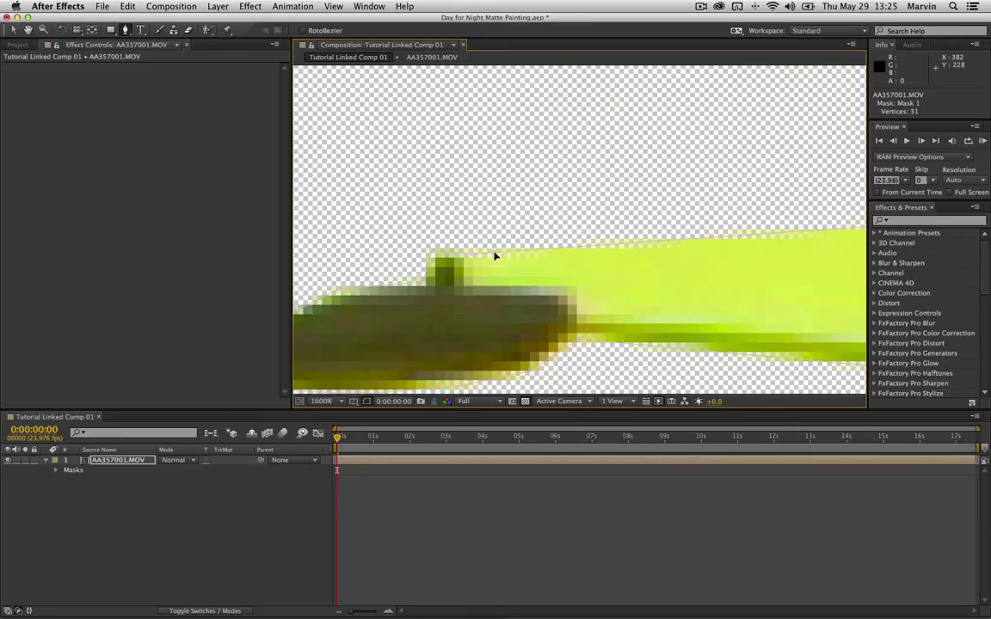
drag(496, 257, 471, 287)
drag(537, 261, 502, 203)
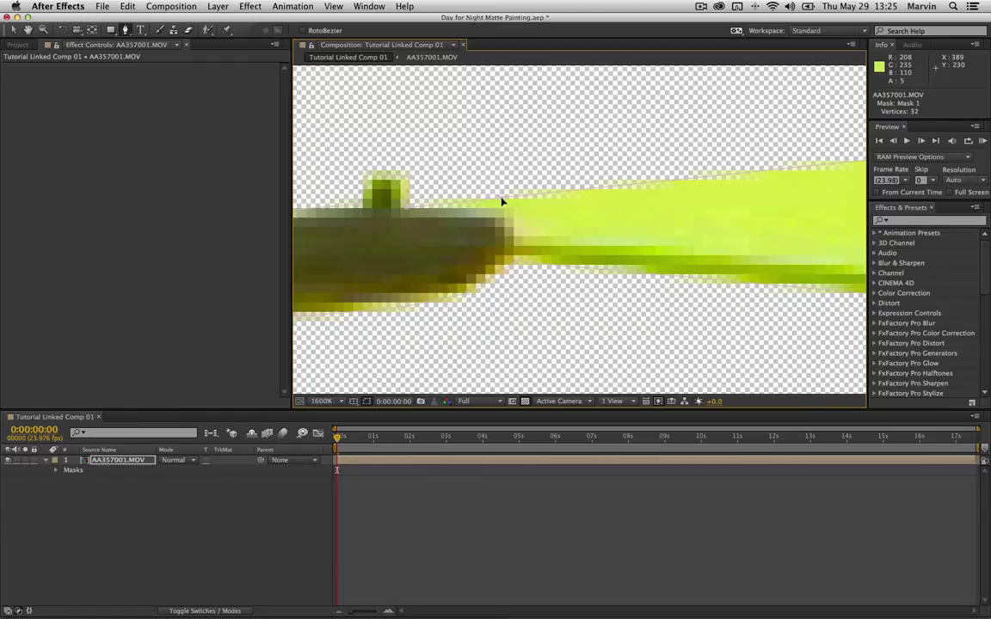
click(504, 203)
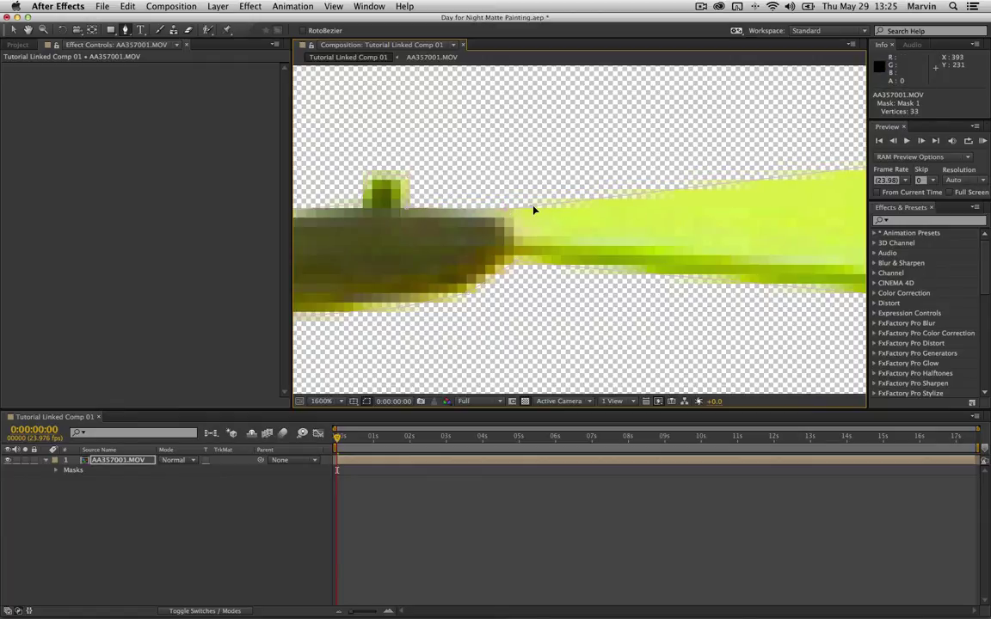
Pull Mask 1's boundary down onto the upper edge of the lamp arm, from the lamp head to the top of the post
drag(533, 207, 531, 243)
key(space)
drag(681, 199, 343, 202)
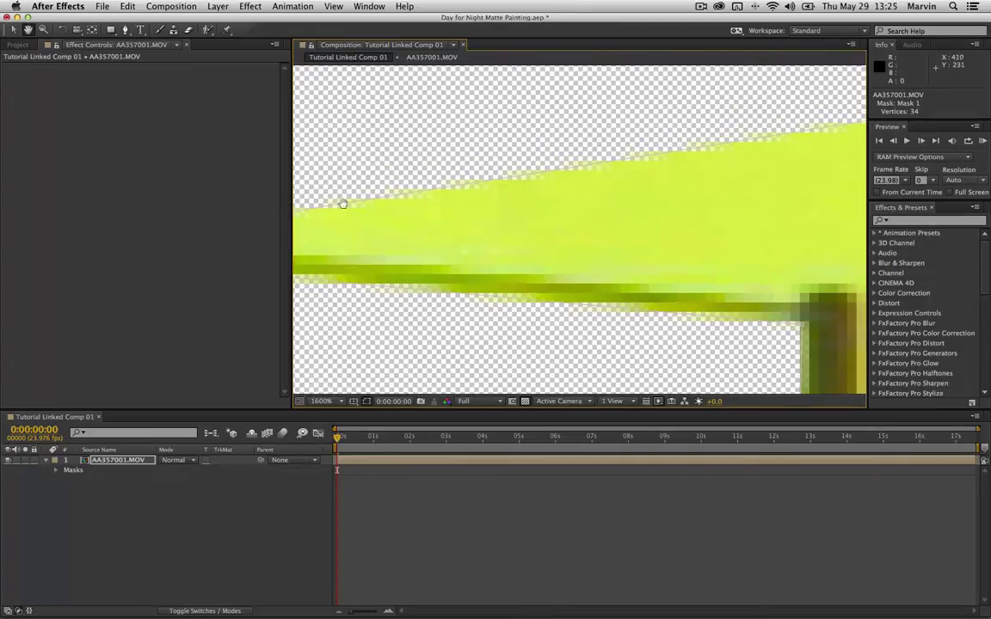
drag(696, 241, 581, 224)
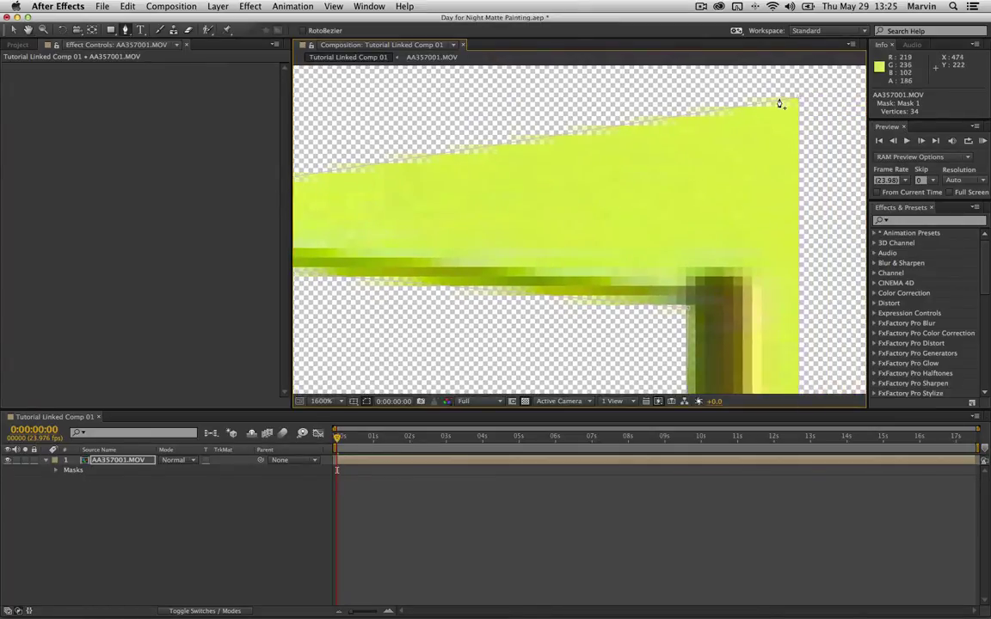
drag(658, 123, 685, 283)
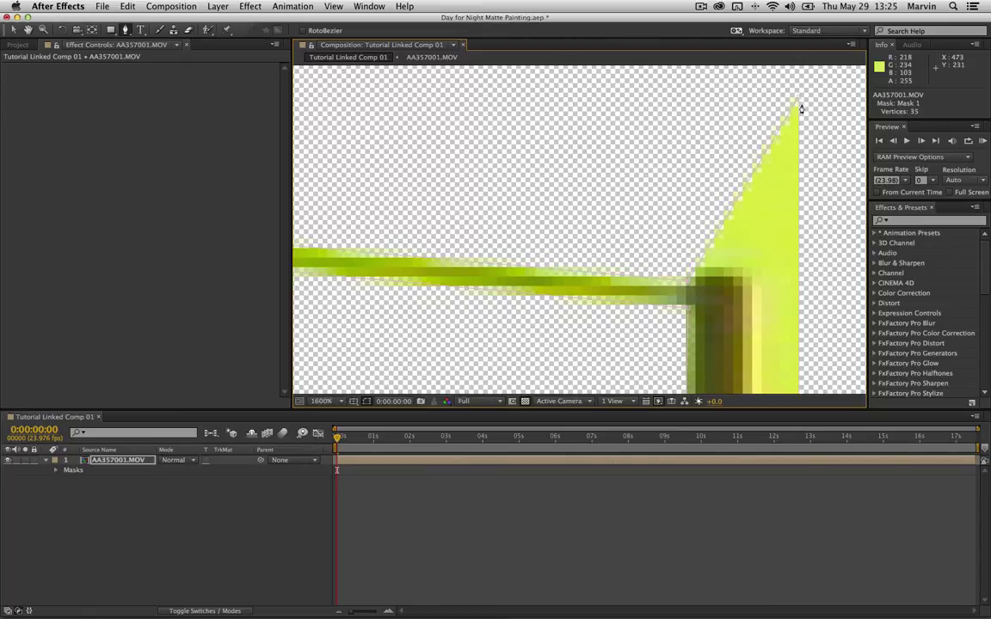
Fit Mask 1 to the lamp post's stair-side edge, from its top corner down into the angle where it meets the sloping stair side
drag(798, 98, 755, 136)
drag(702, 221, 694, 121)
key(space)
drag(763, 334, 666, 163)
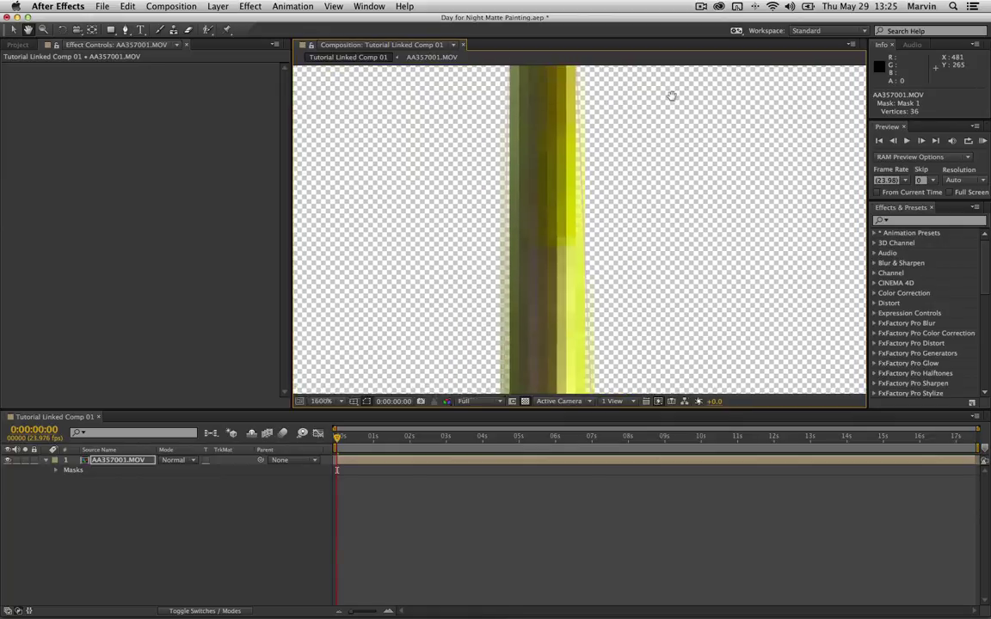
drag(688, 333, 693, 126)
drag(700, 378, 719, 115)
drag(714, 213, 637, 150)
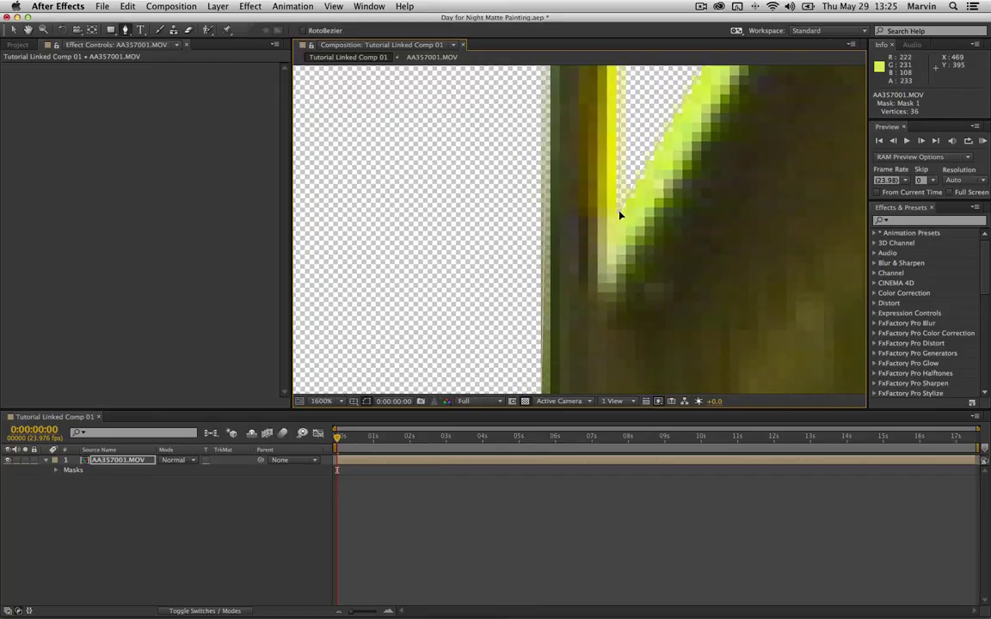
drag(619, 215, 612, 285)
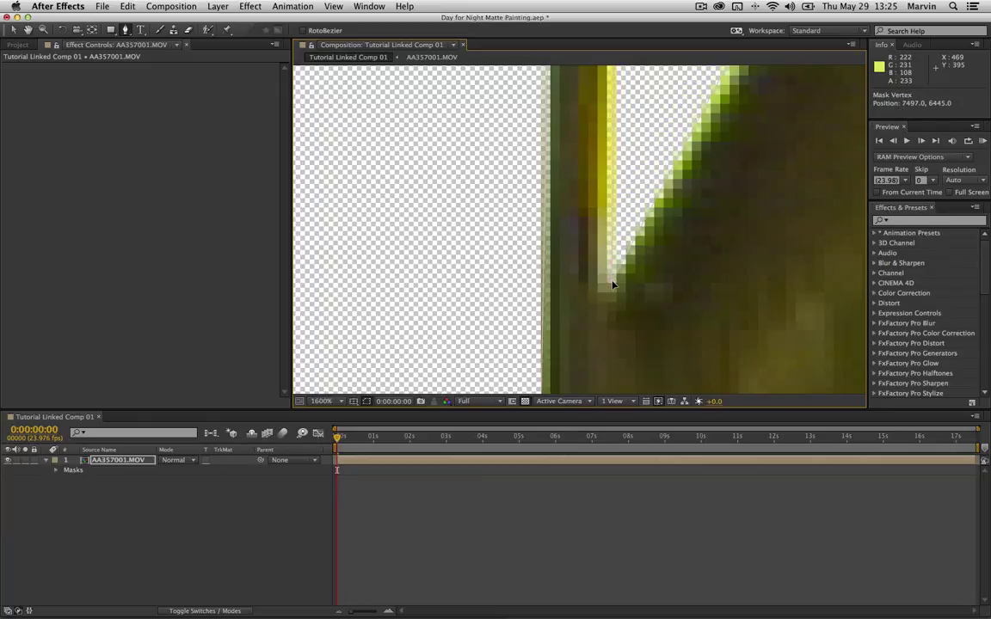
Move Mask 1's corner above the frame in to the near edge of the tall pole
drag(692, 97, 482, 310)
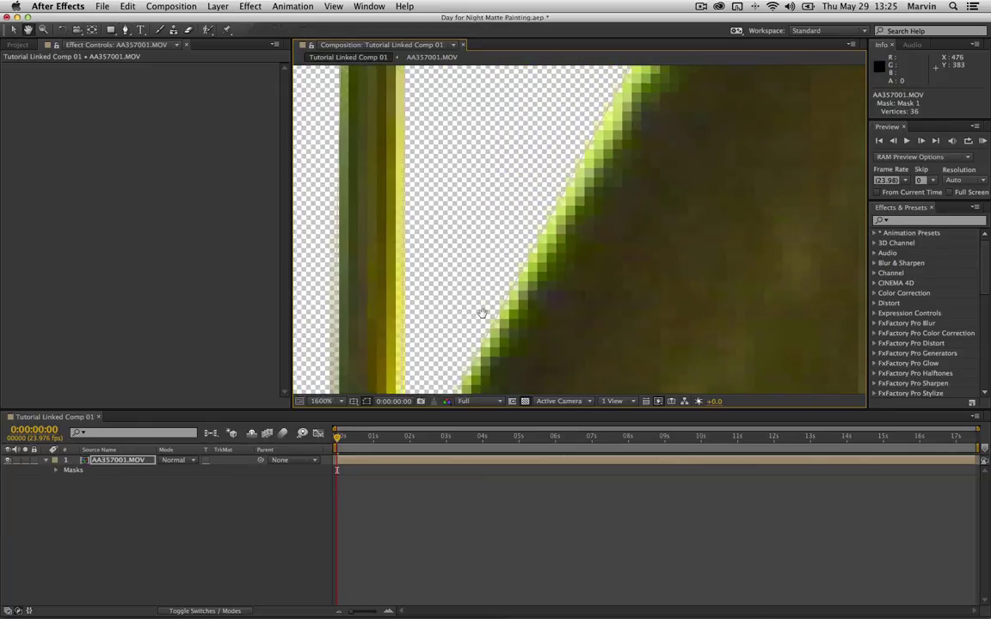
drag(596, 153, 473, 367)
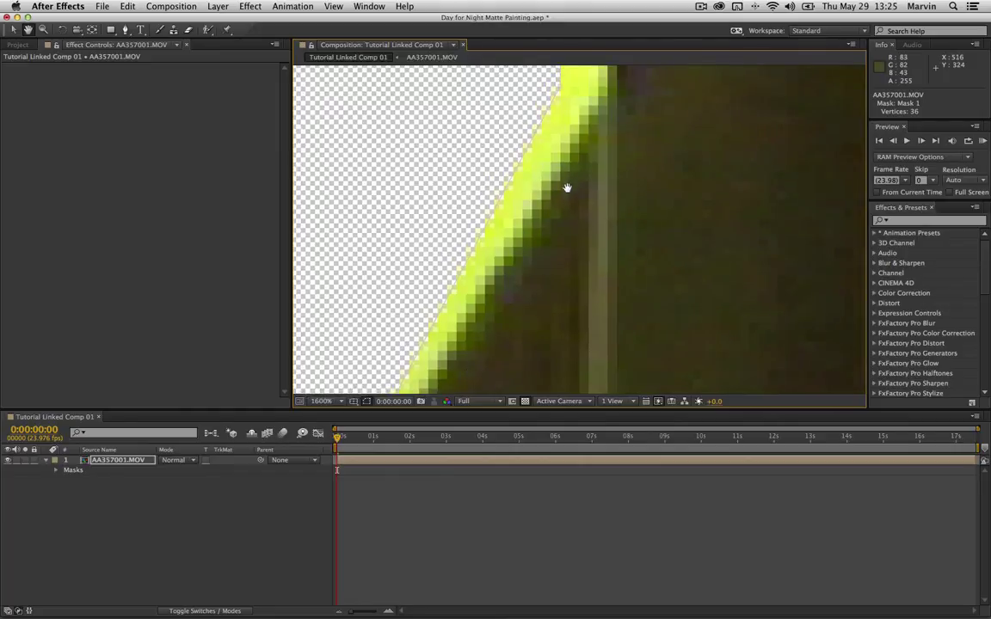
drag(569, 188, 527, 257)
drag(526, 161, 627, 447)
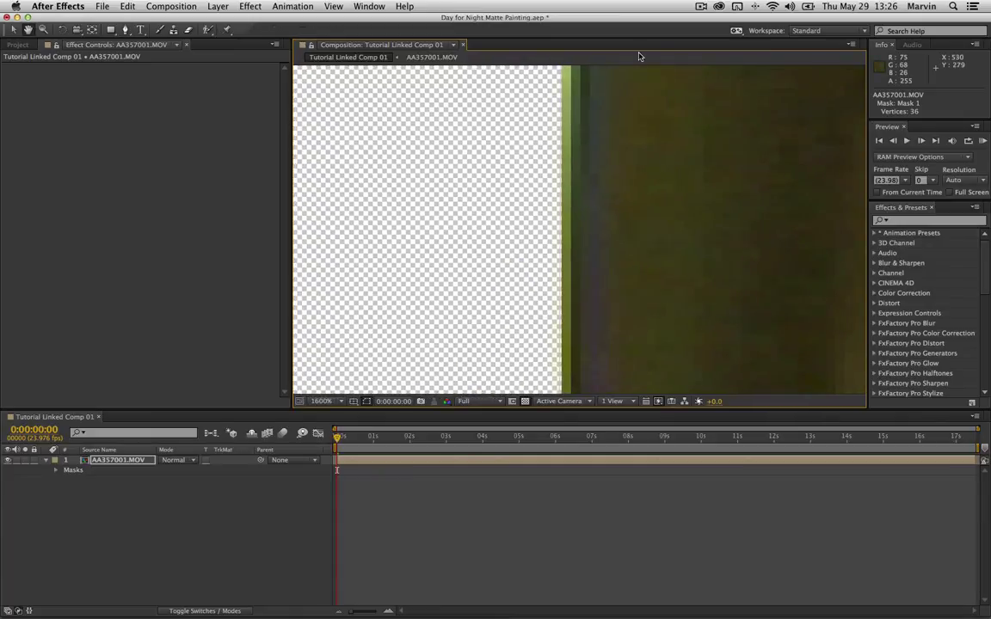
drag(657, 95, 646, 336)
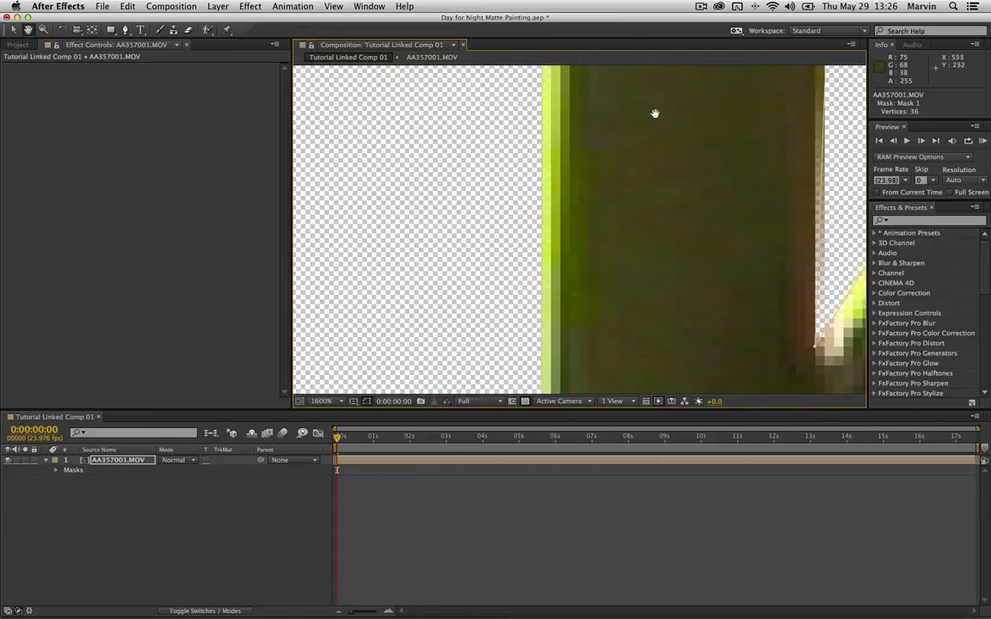
drag(655, 109, 640, 421)
drag(638, 128, 653, 274)
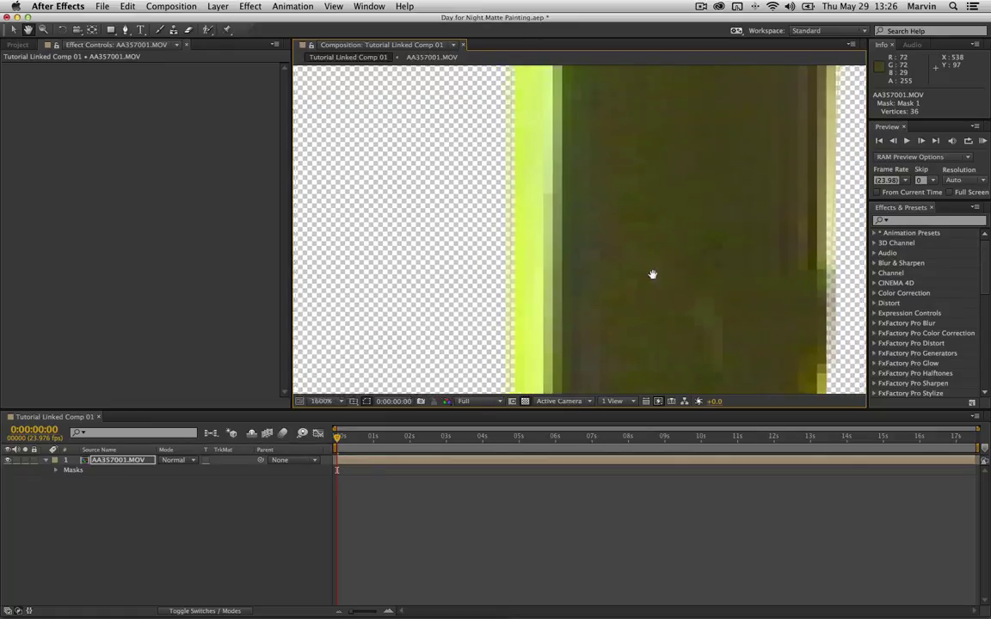
drag(659, 126, 652, 260)
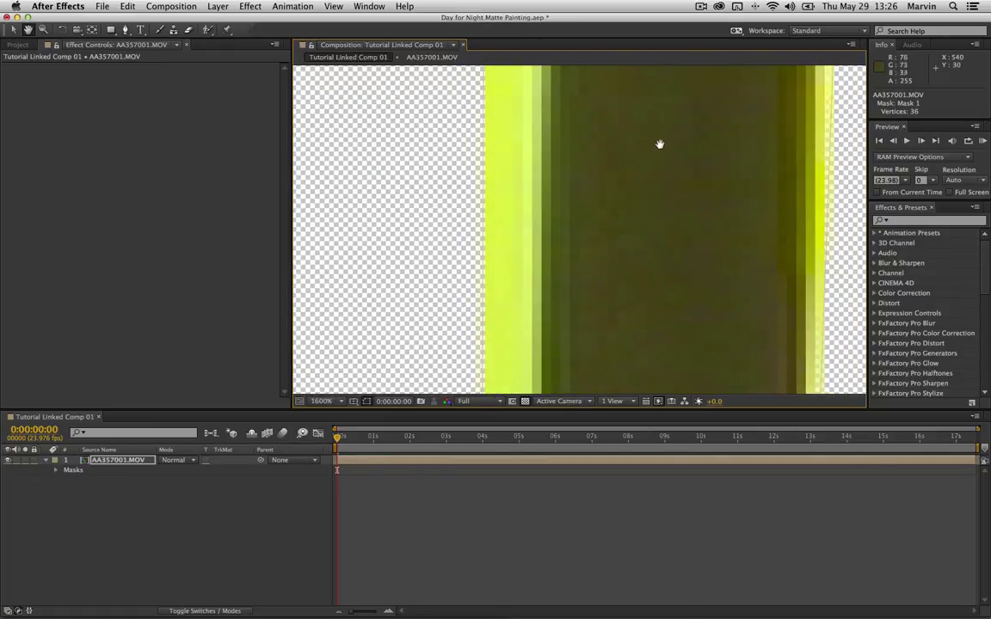
drag(659, 146, 657, 377)
drag(640, 179, 639, 265)
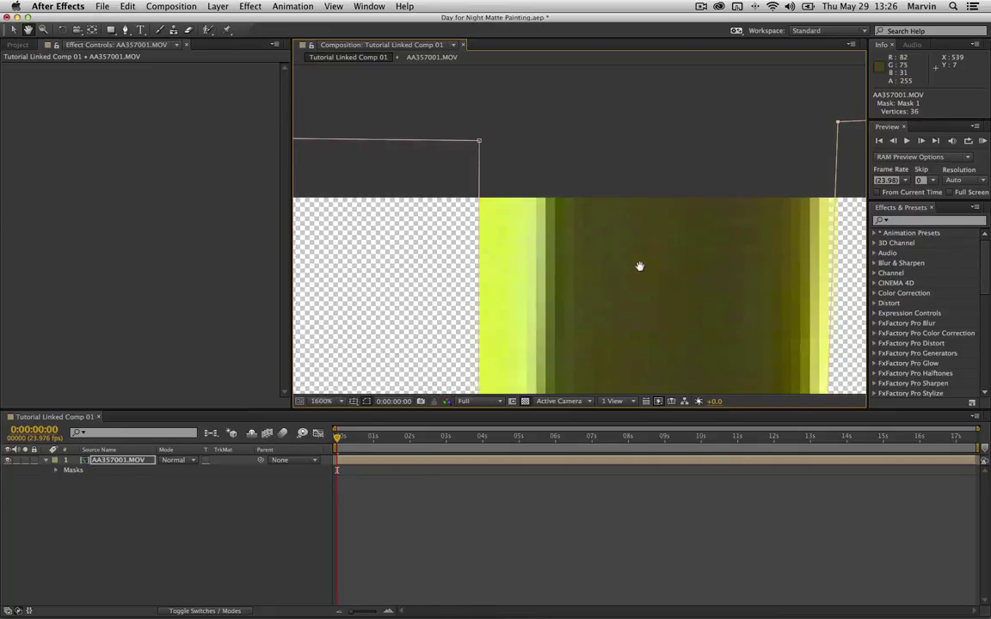
key(g)
drag(479, 142, 537, 169)
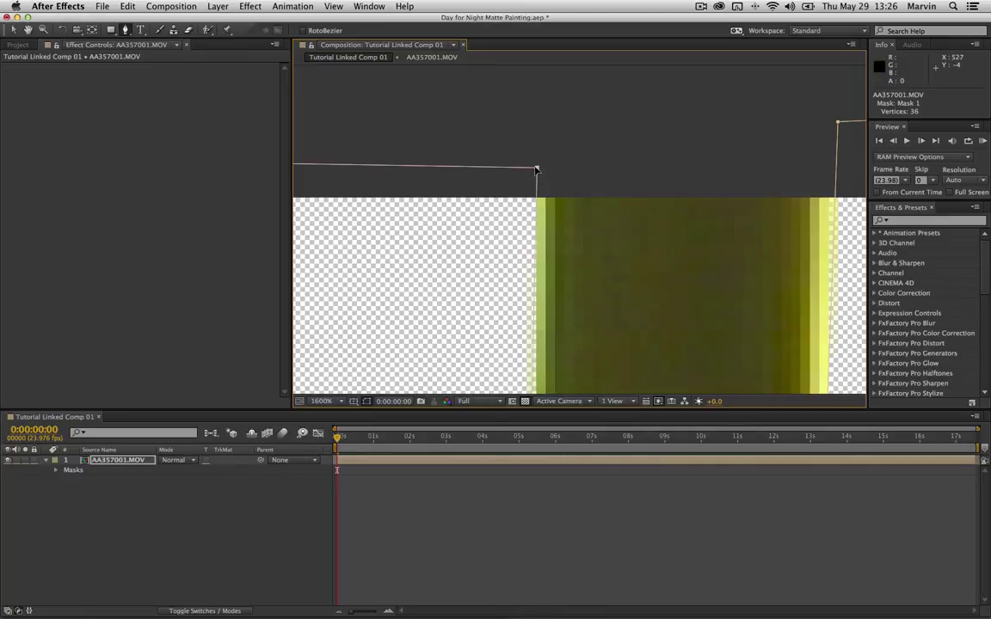
drag(534, 170, 543, 170)
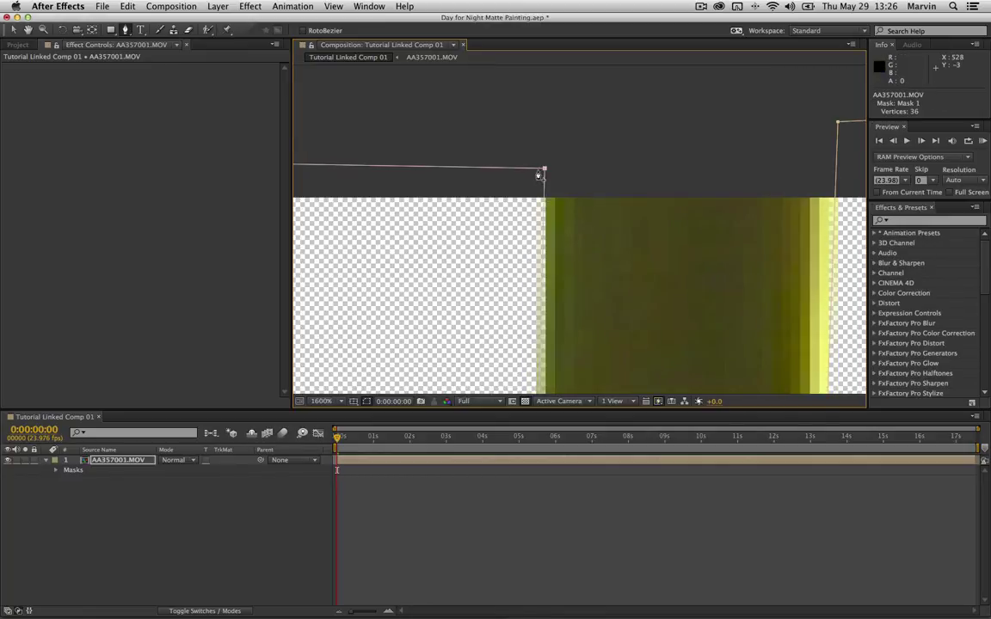
click(320, 401)
click(339, 360)
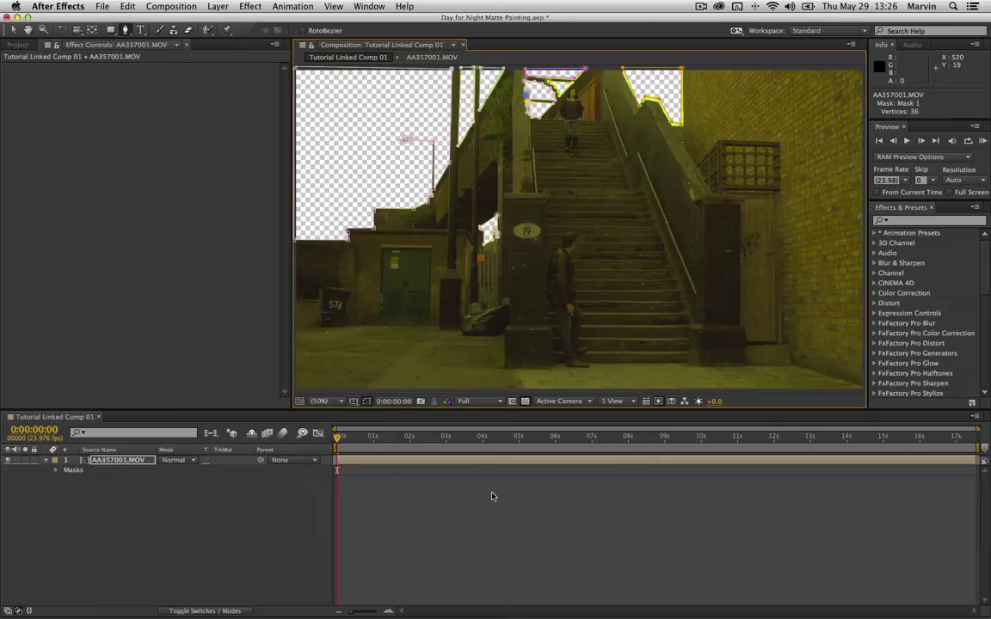
click(581, 569)
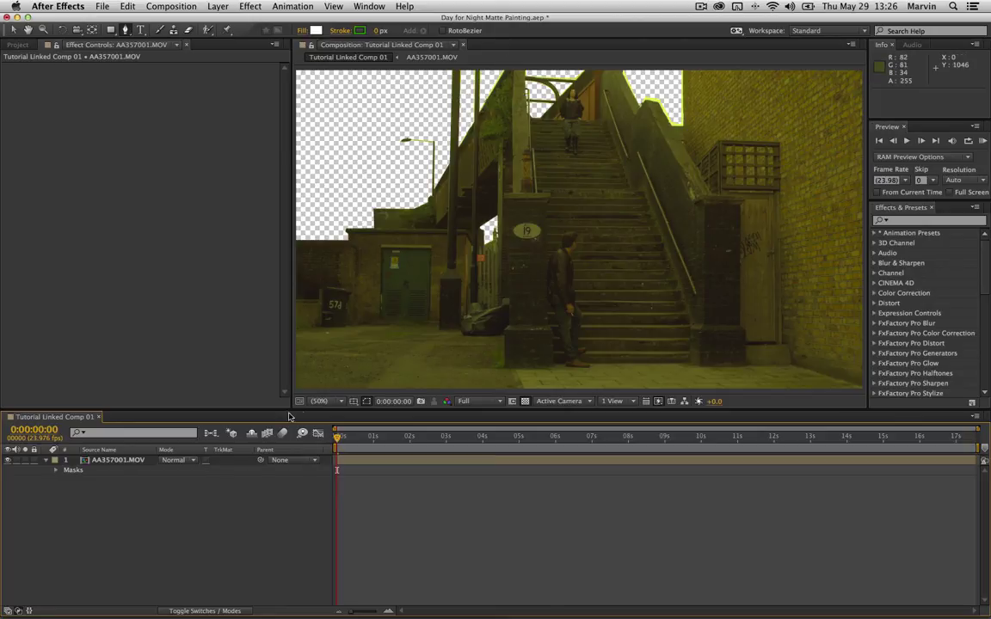
Fit the corners of Mask 2 and Mask 3 tightly to the two tall poles and the sloping stair side
click(137, 457)
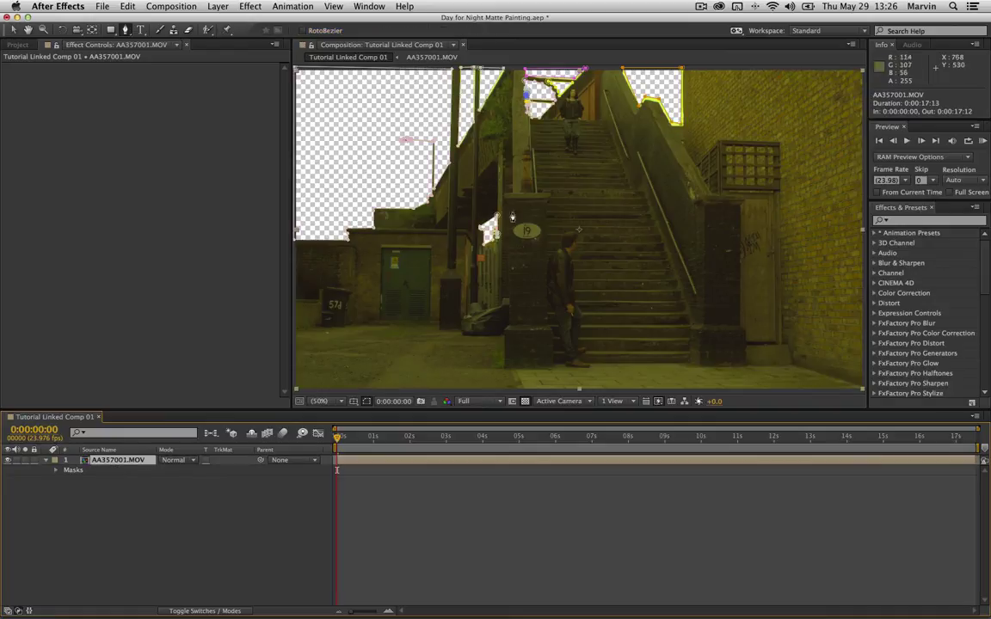
key(period)
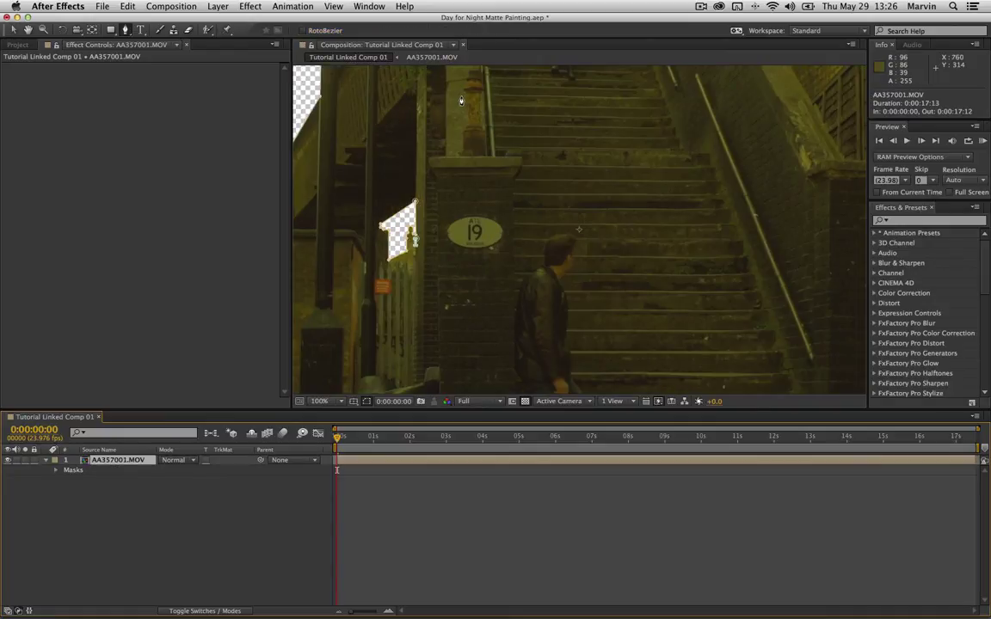
drag(397, 75, 611, 248)
key(g)
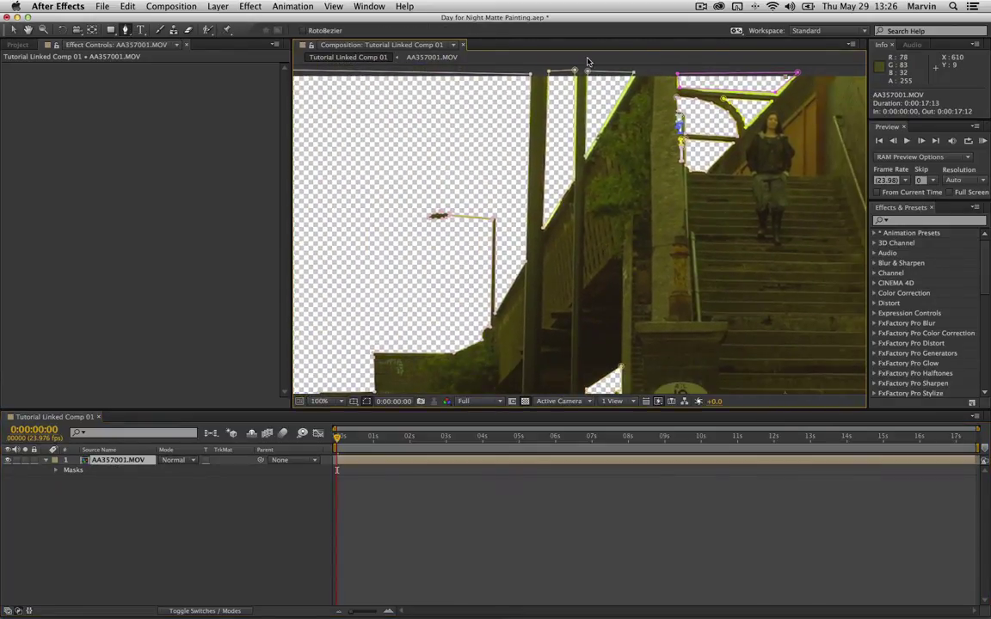
drag(547, 72, 577, 72)
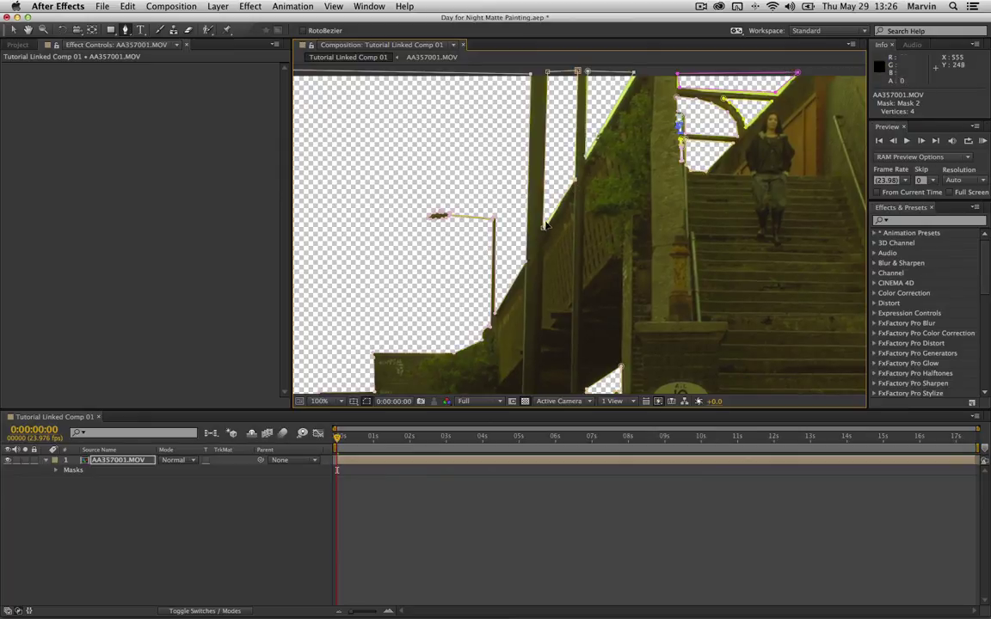
drag(544, 225, 544, 231)
drag(588, 74, 588, 73)
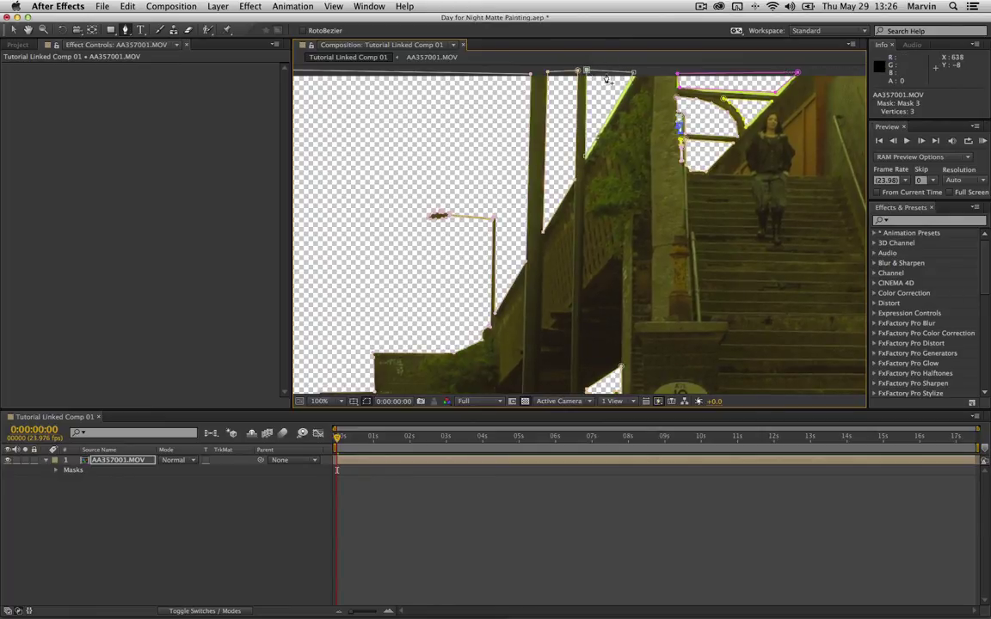
drag(633, 75, 636, 75)
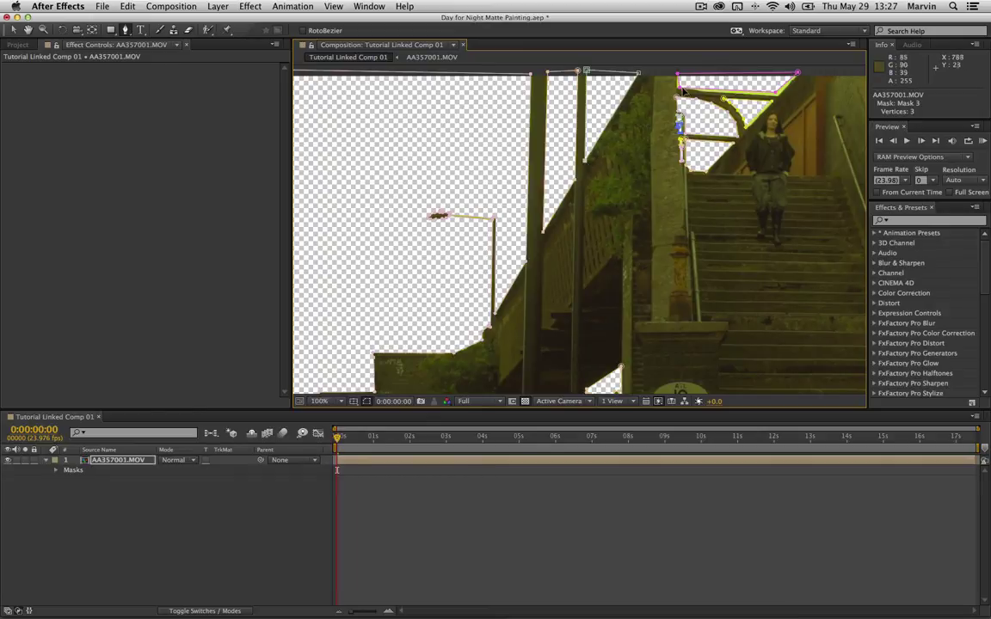
Fit Mask 5's corners to the sky opening above the overhead beam and add vertices along the beam's upper edge
drag(679, 90, 677, 89)
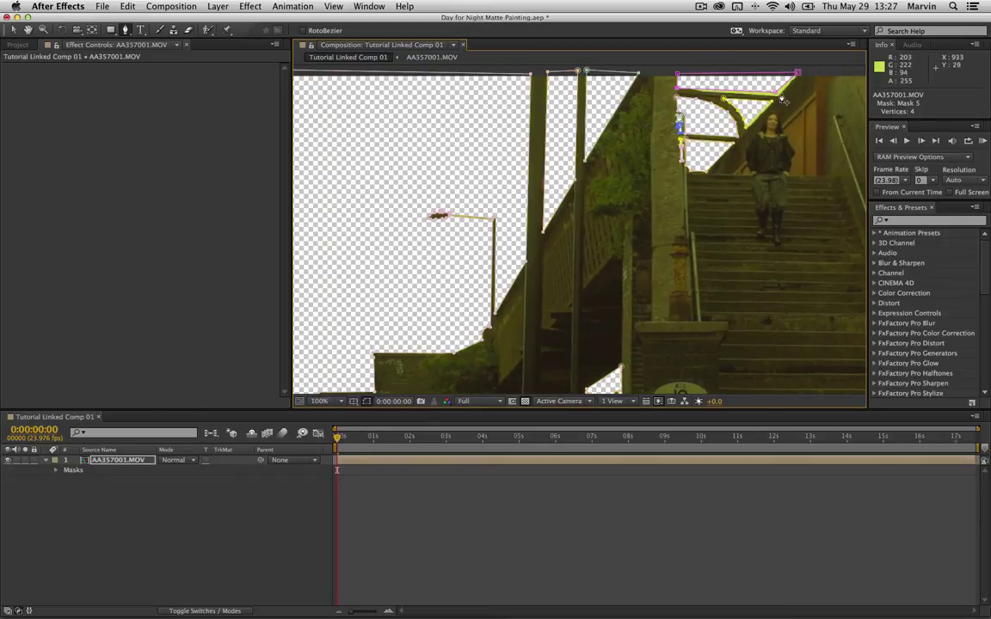
mouse_move(776, 93)
mouse_down()
mouse_move(801, 74)
mouse_move(780, 97)
mouse_up()
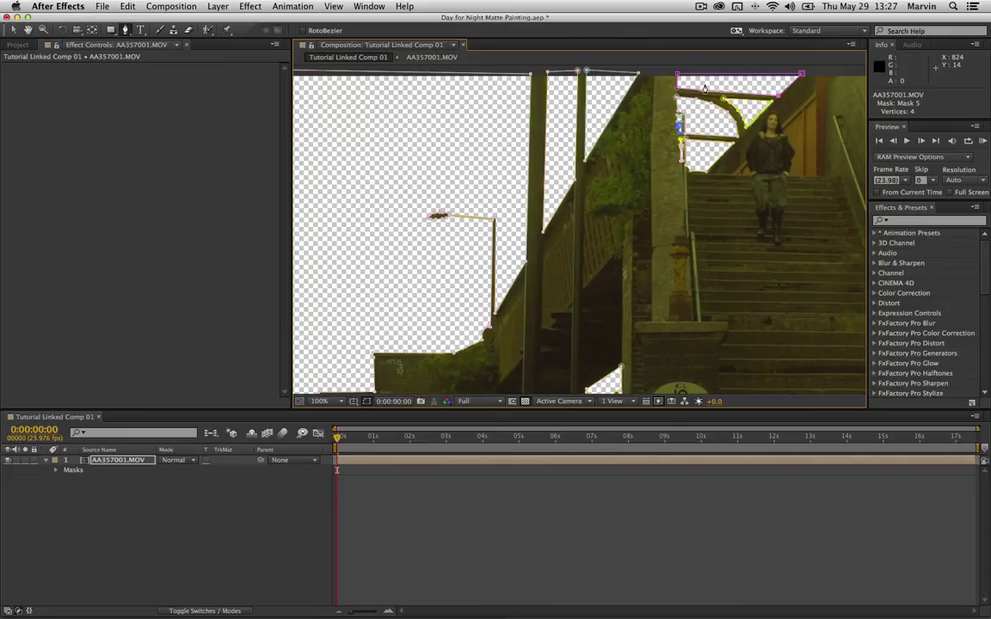
key(period)
key(space)
drag(810, 82, 519, 255)
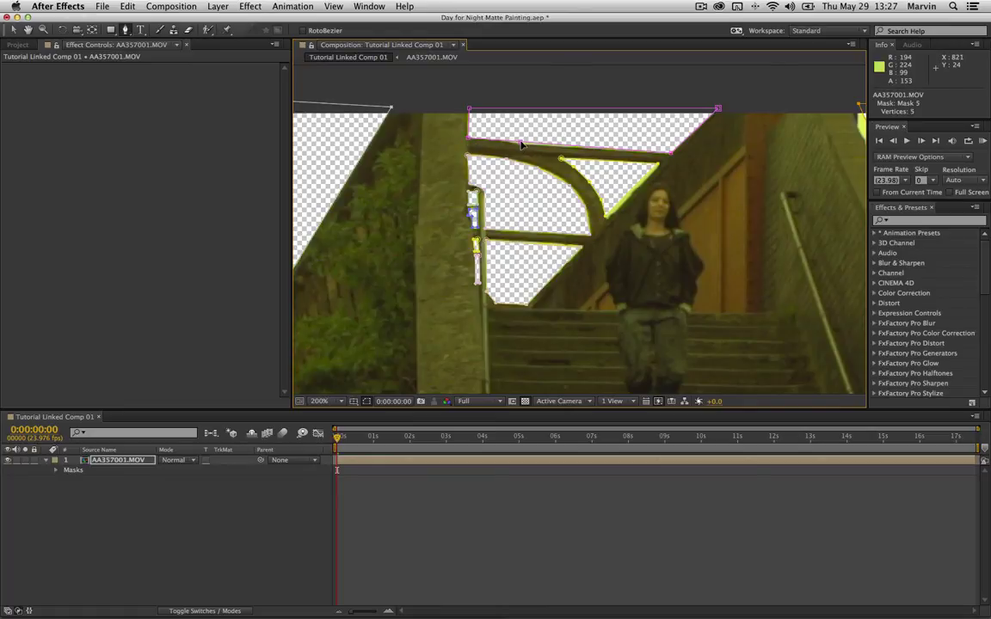
mouse_move(516, 144)
mouse_down()
mouse_move(506, 141)
mouse_move(521, 148)
mouse_up()
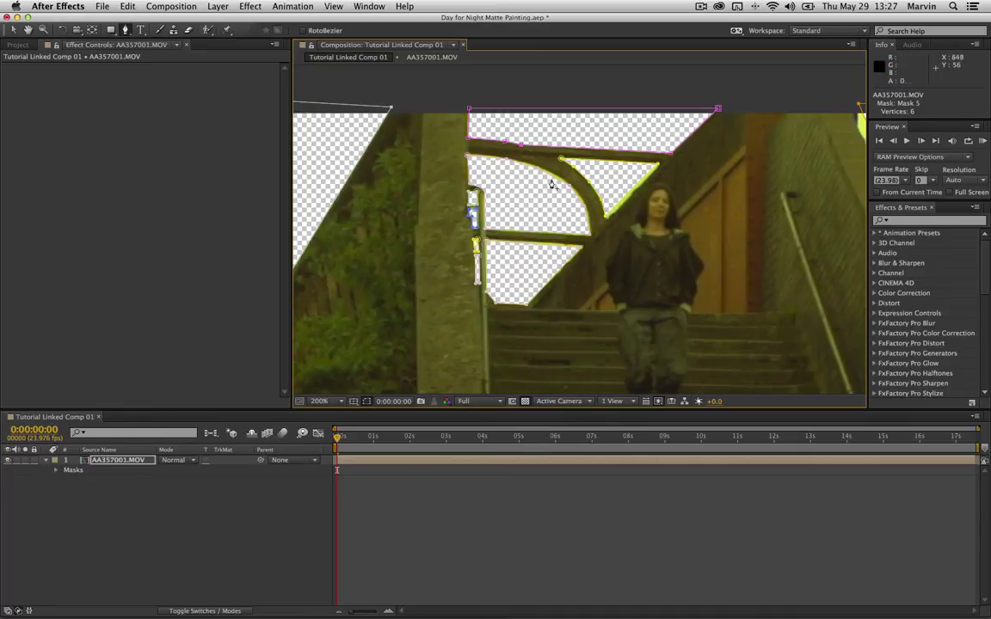
Add vertices to Mask 7 along the underside of the curved brace and fit them tightly to its curve
click(469, 156)
drag(469, 157, 518, 160)
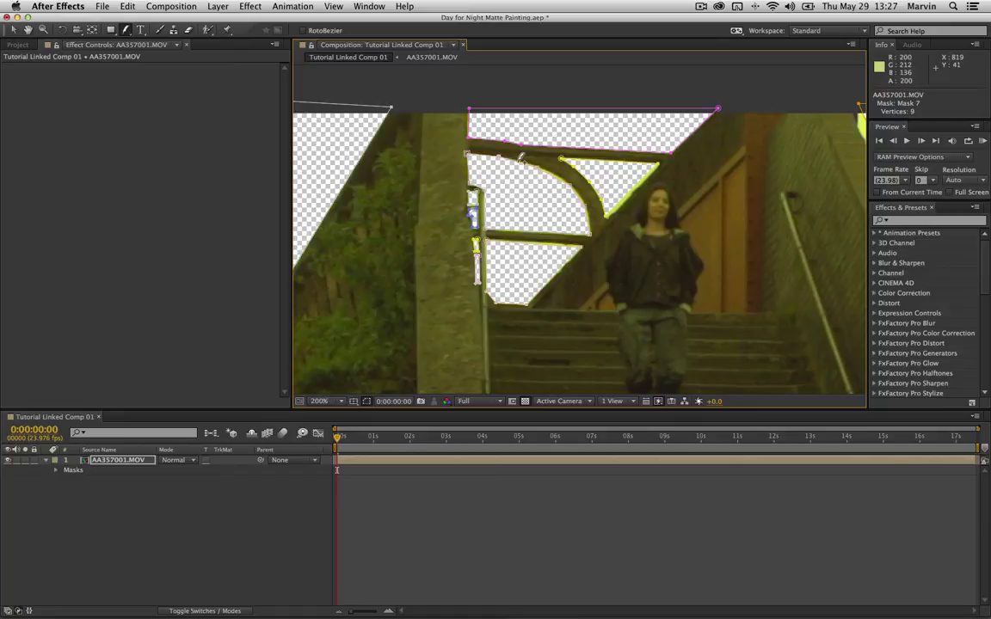
click(522, 162)
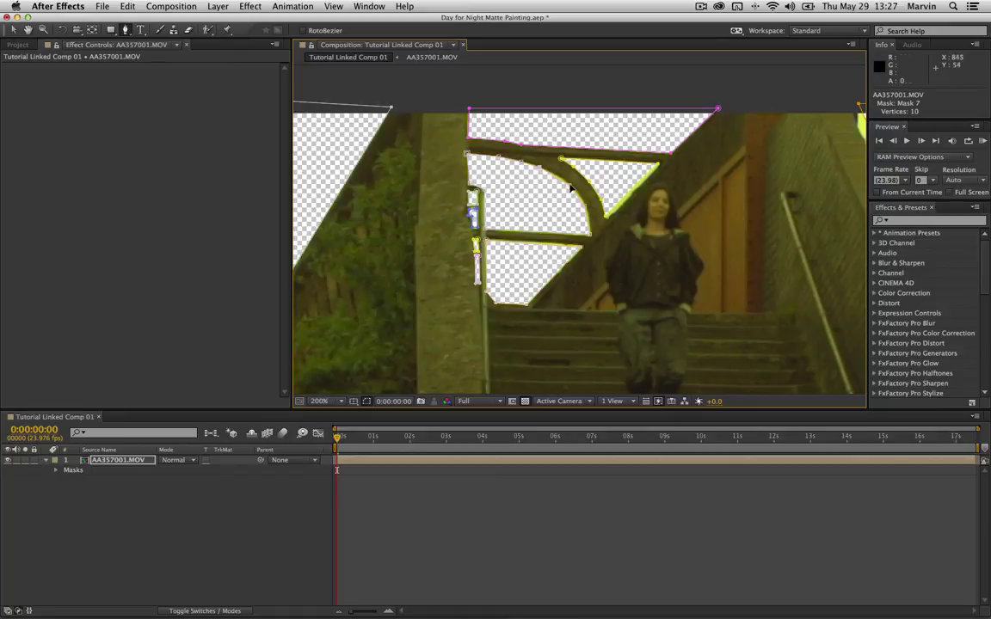
click(557, 178)
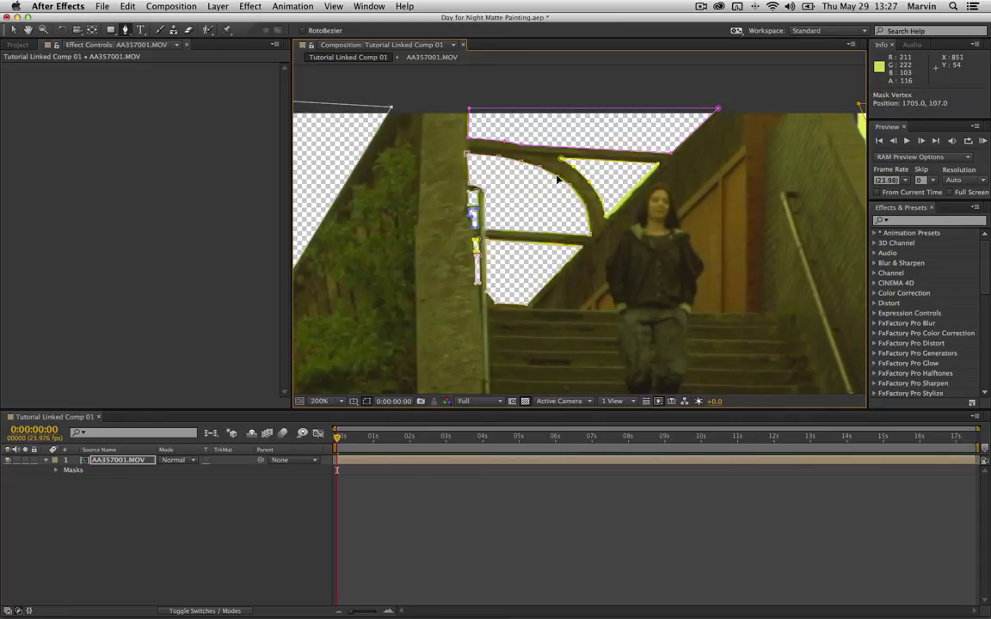
click(571, 185)
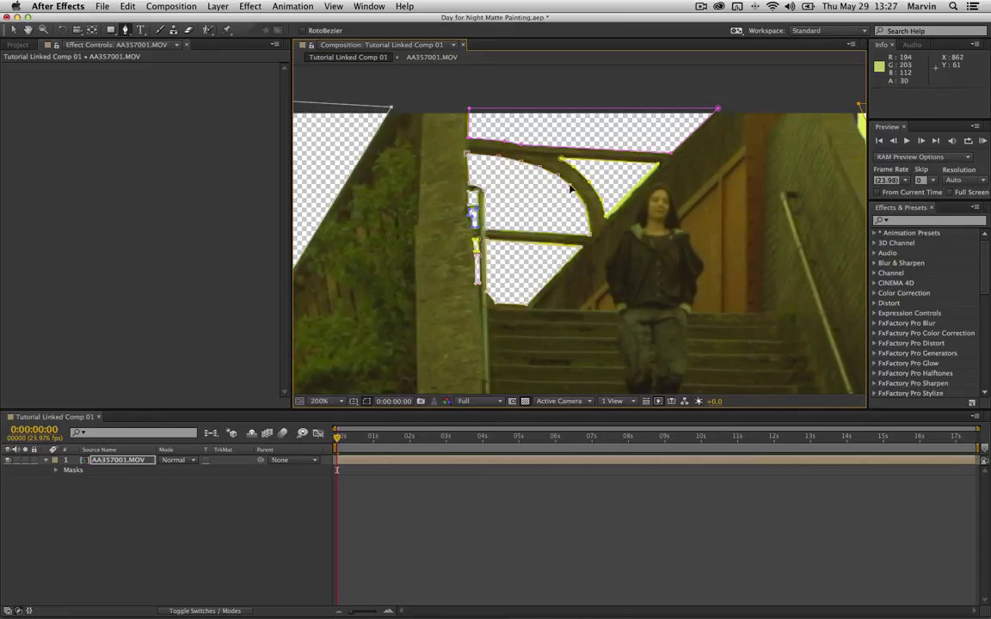
click(578, 200)
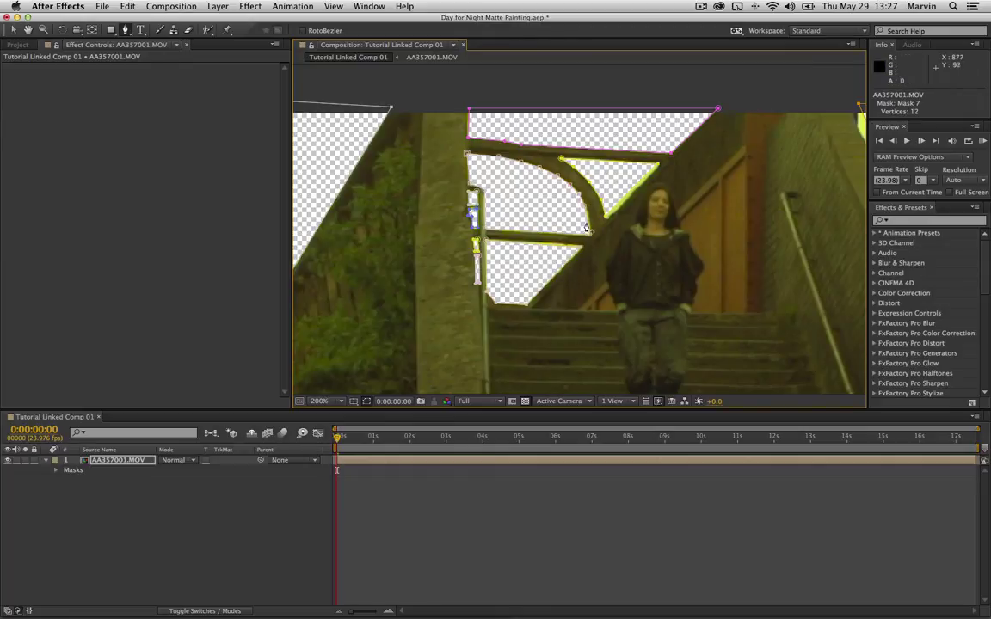
click(589, 224)
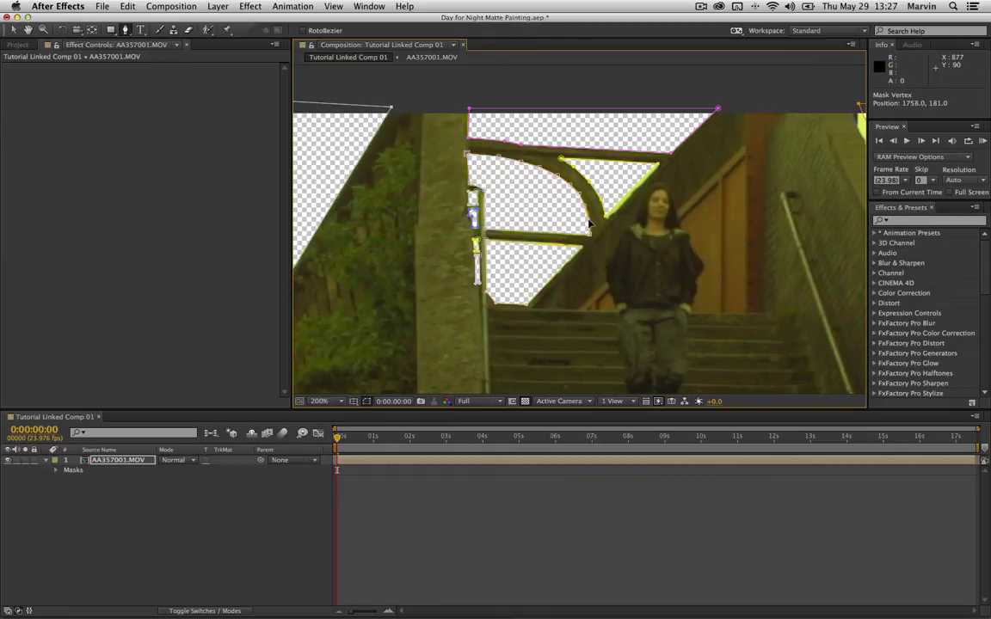
key(Up)
key(Up)
Fit Mask 7's lower corners to the upper edge of the horizontal beam beneath the curved brace
click(595, 246)
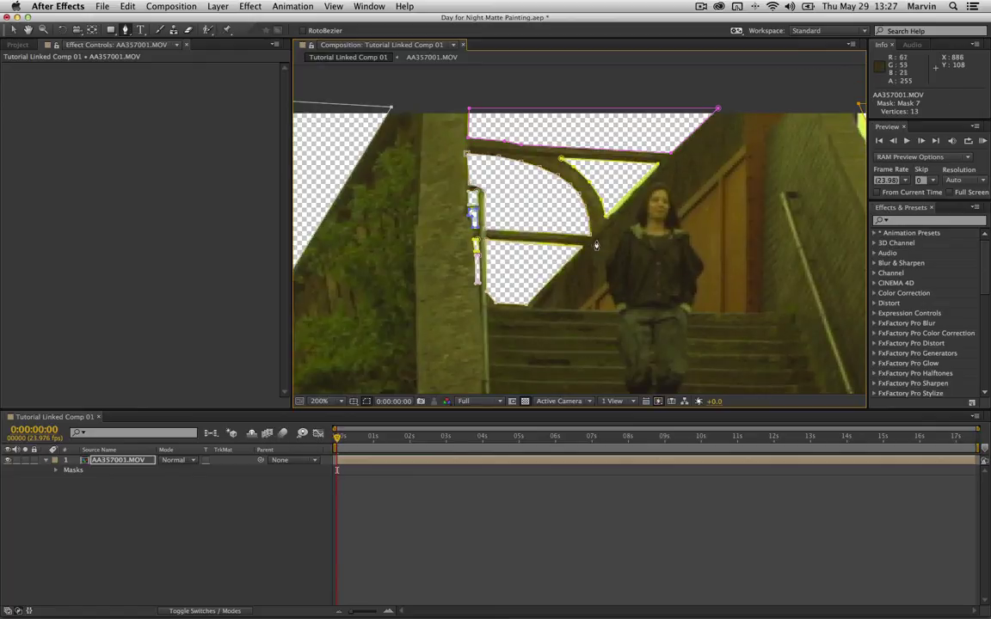
click(486, 233)
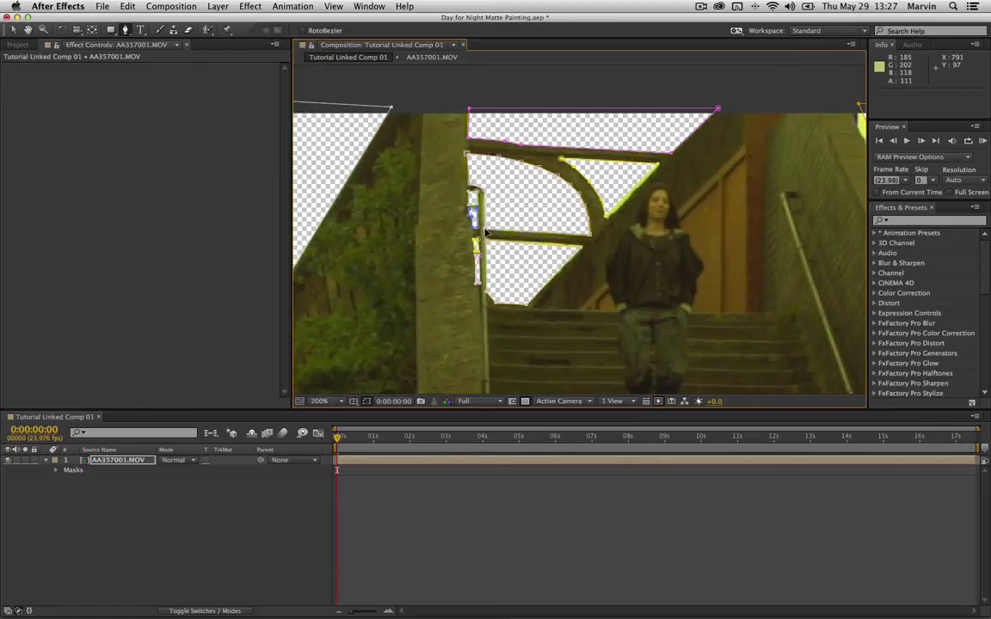
click(590, 237)
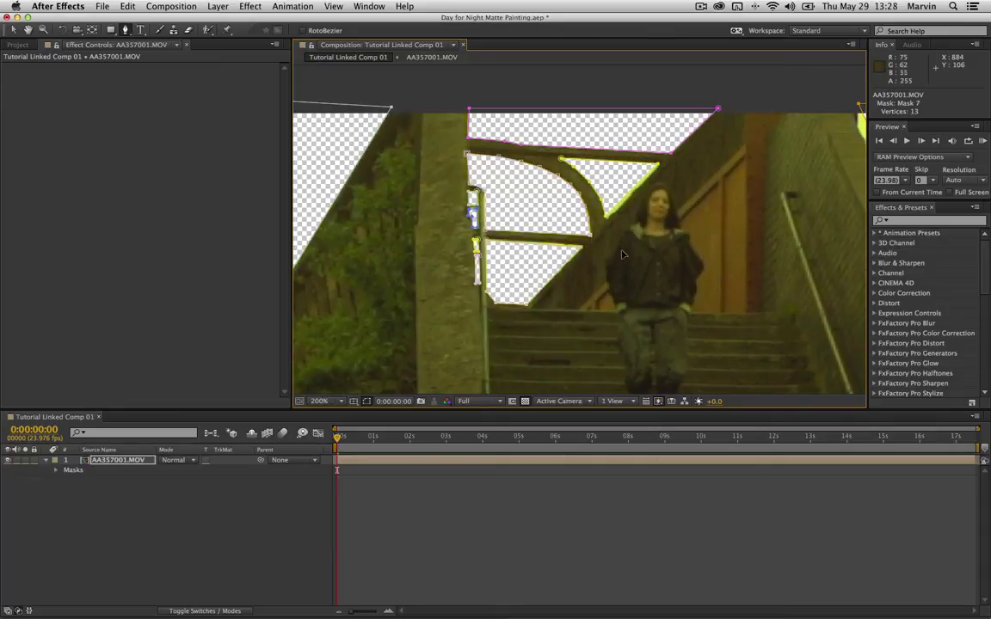
Fit Mask 6's corners to the triangular opening beside the curved brace, and Mask 8's upper corner to the sloping stair side
click(607, 219)
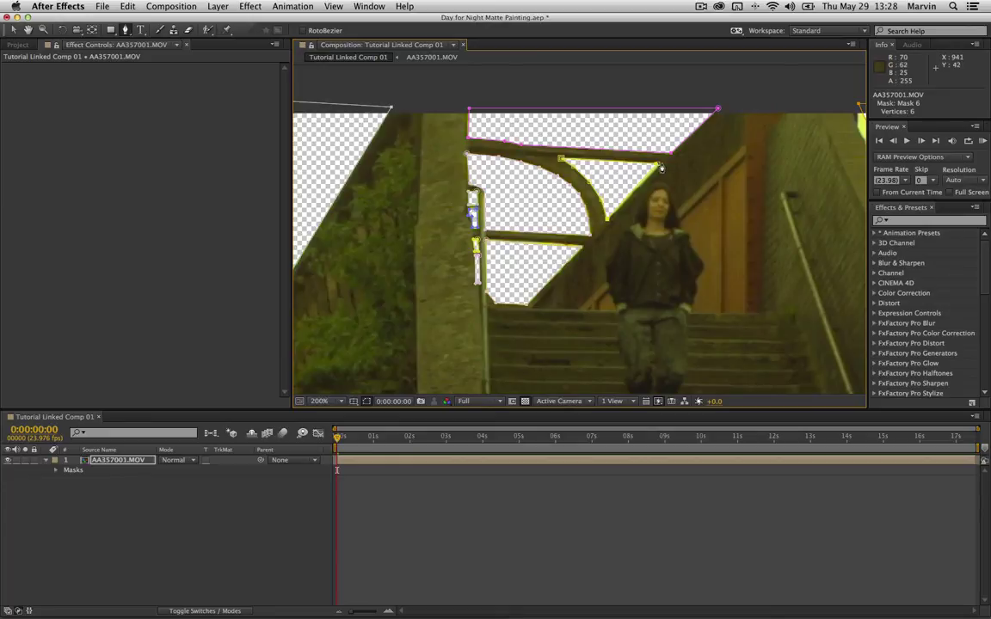
drag(660, 167, 663, 169)
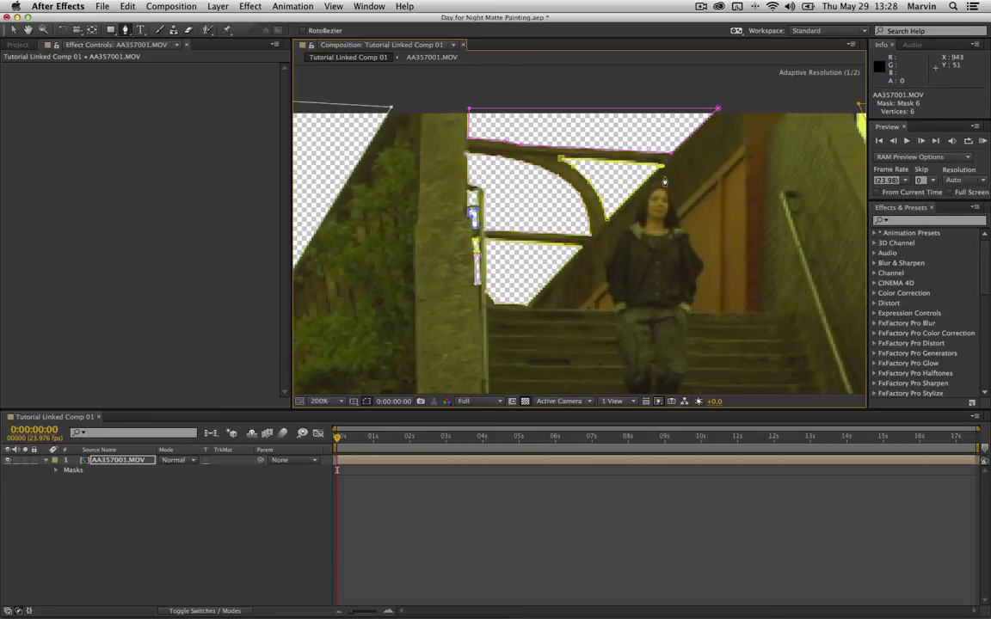
click(560, 160)
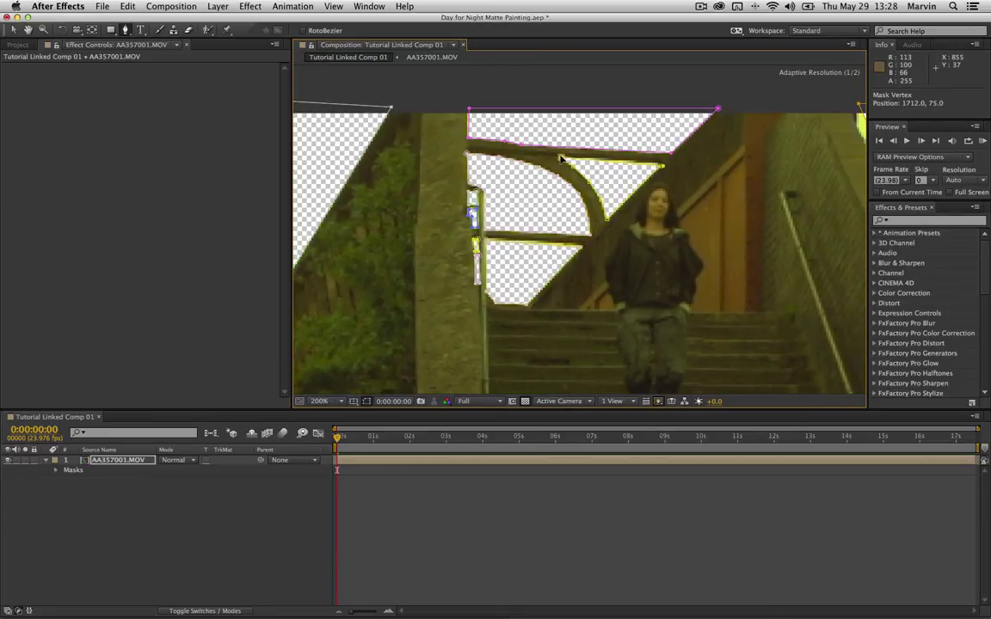
click(661, 166)
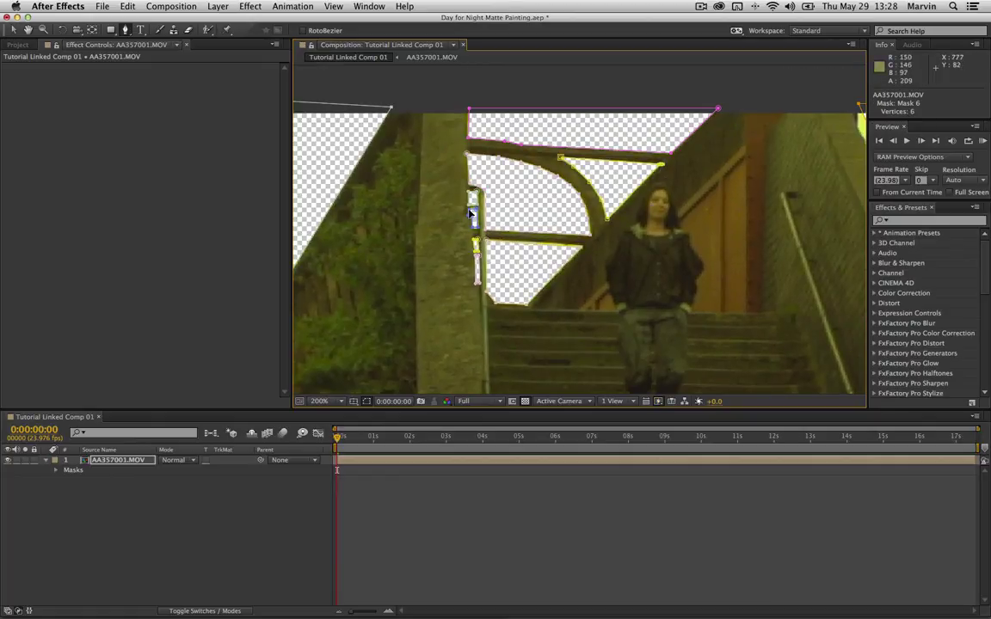
click(582, 249)
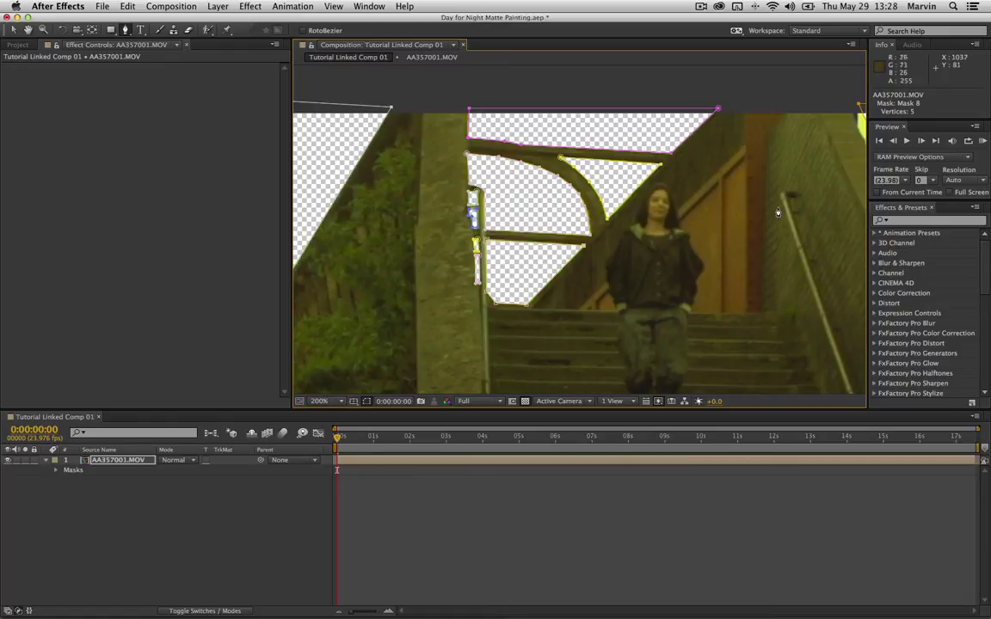
Fit Mask 4 to the sloping stair wall, the notch below it and both top corners of the wall cap
key(space)
drag(531, 262, 372, 160)
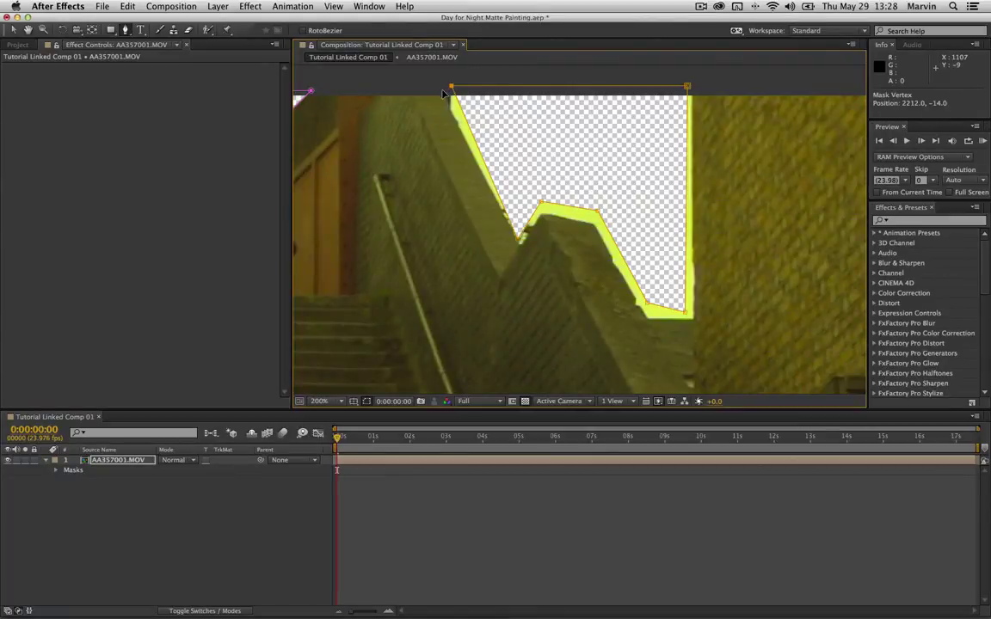
drag(451, 86, 444, 92)
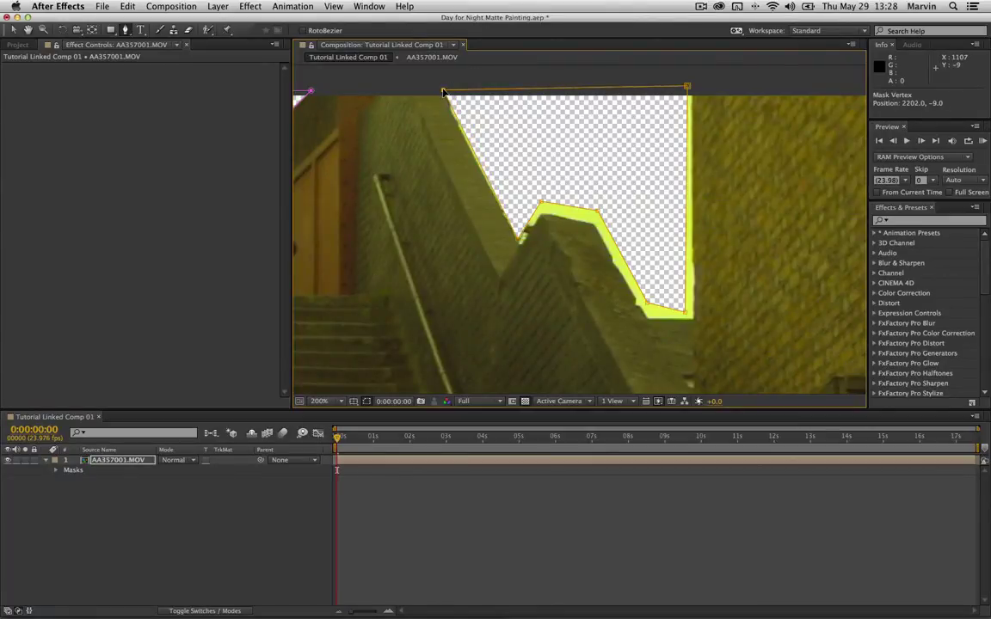
click(519, 240)
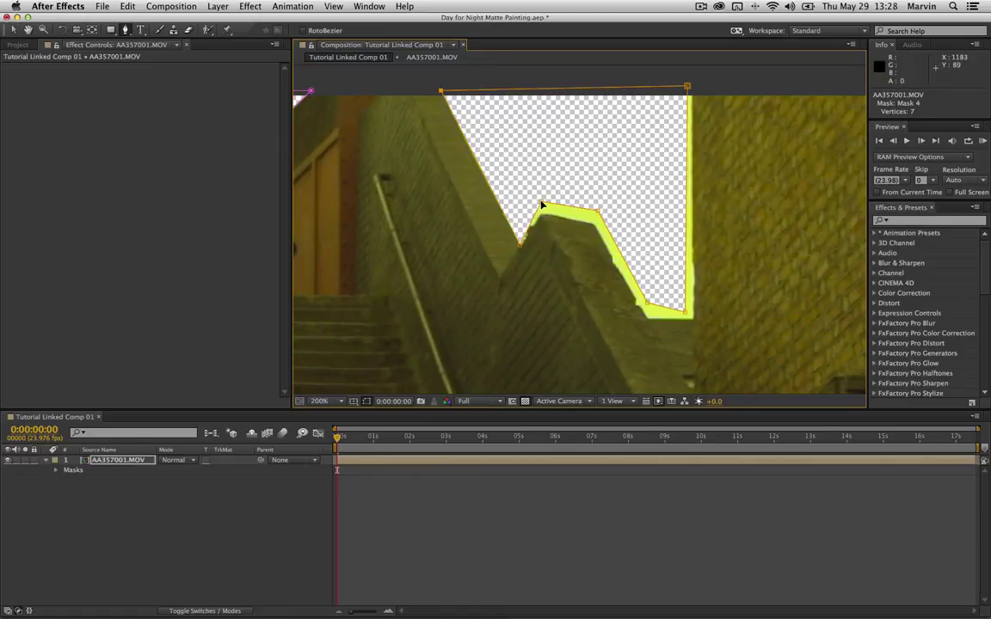
drag(541, 205, 546, 213)
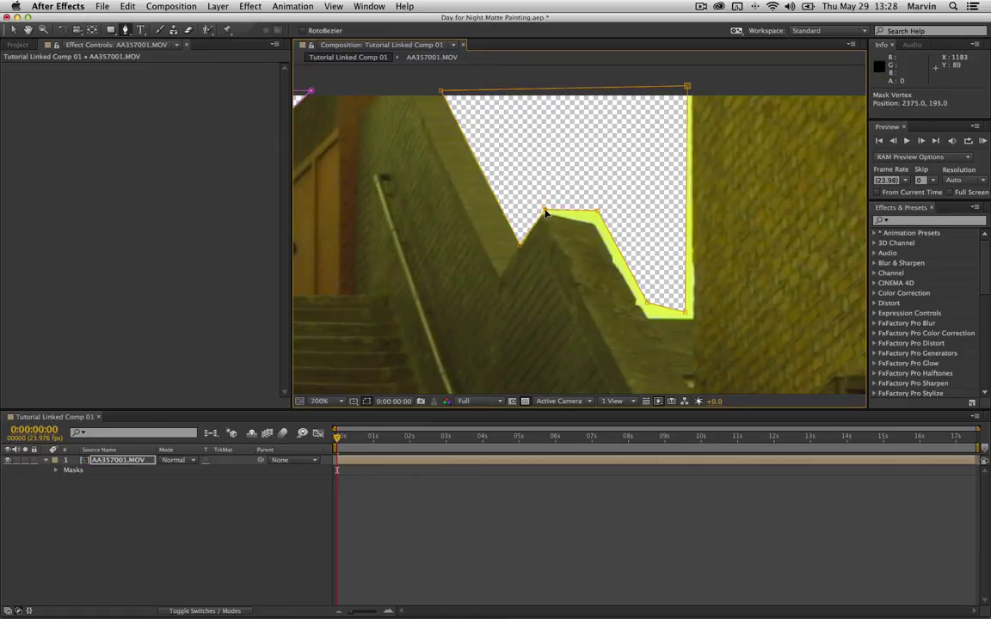
click(597, 215)
drag(597, 216, 596, 227)
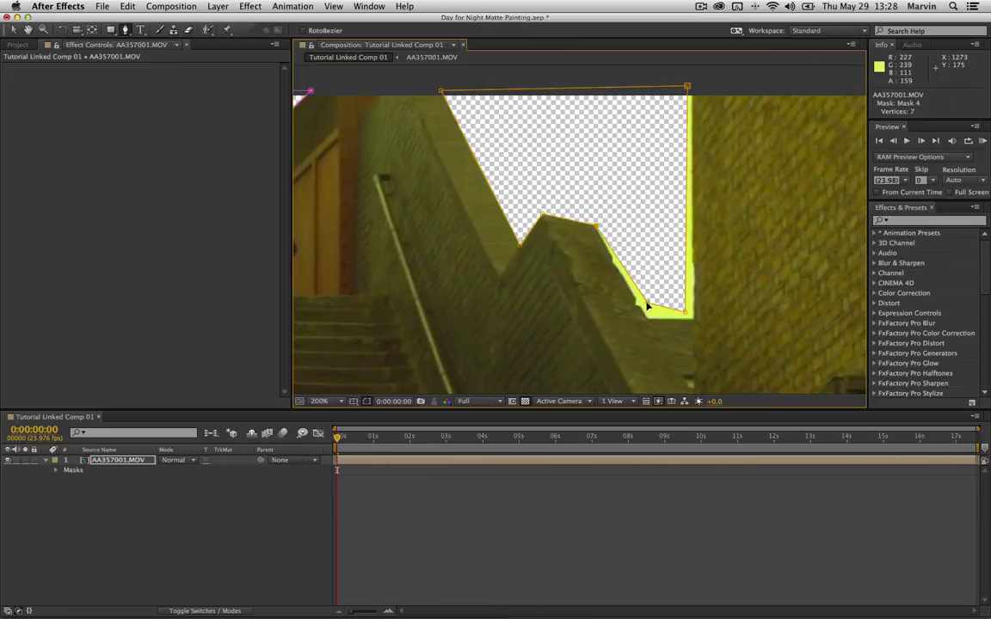
Move Mask 4's remaining corners onto the low ledge and the vertical edge of the brick building
drag(648, 307, 650, 323)
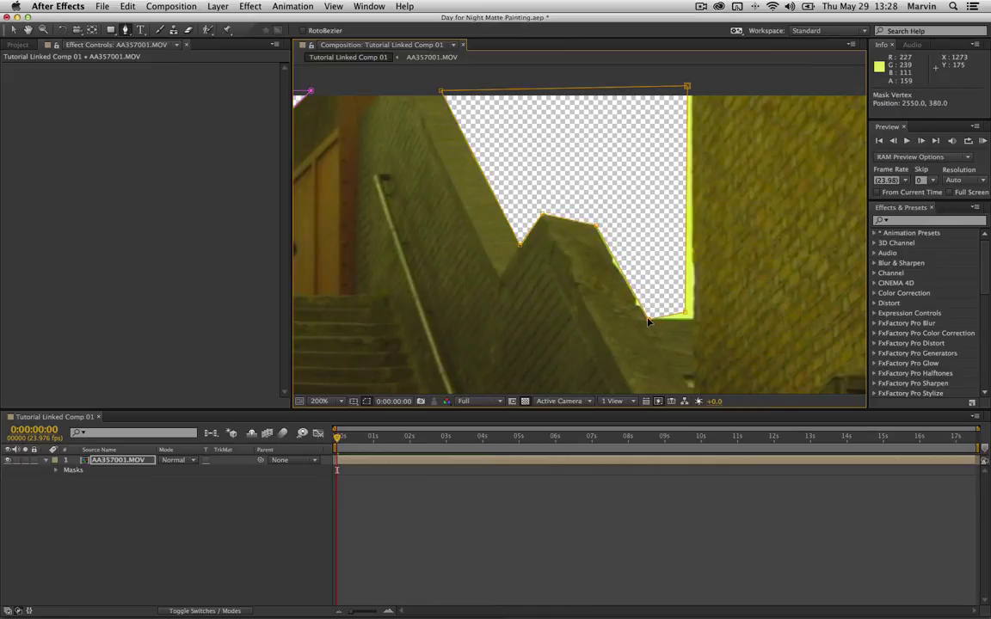
drag(685, 312, 694, 323)
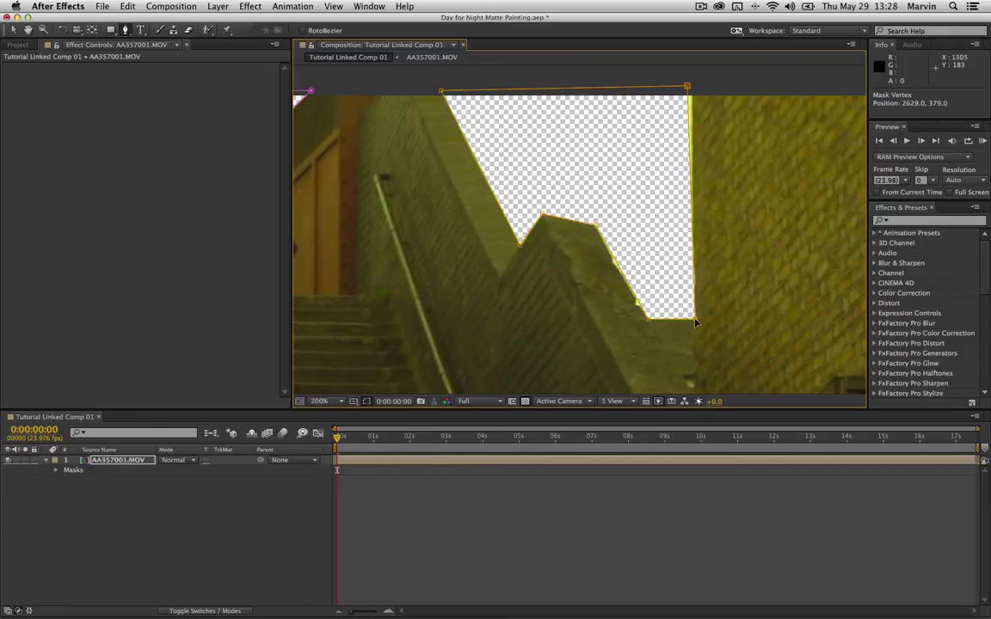
drag(688, 87, 693, 87)
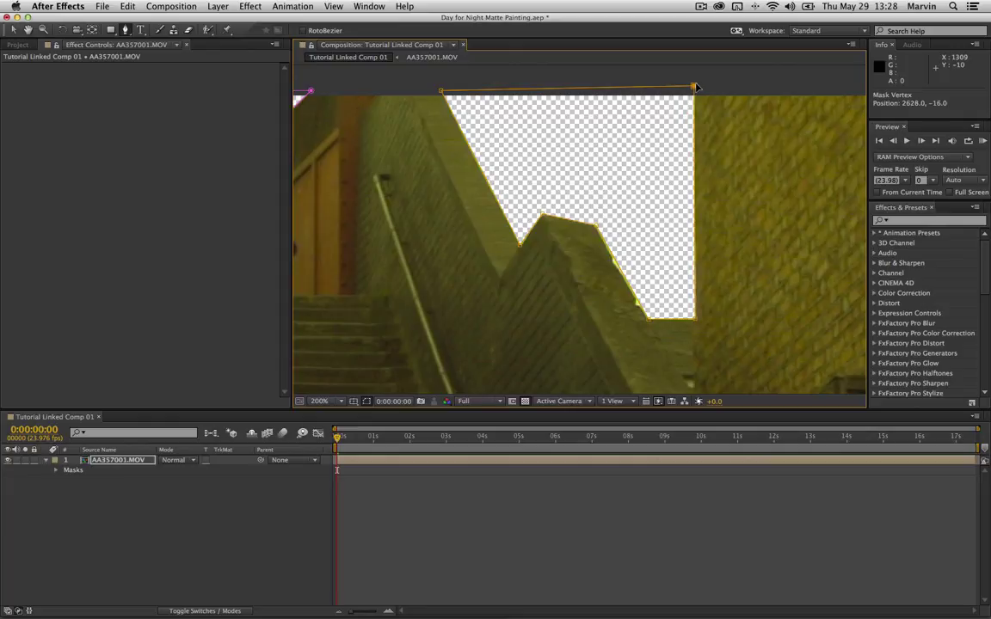
Add vertices to Mask 4 at the uneven spots along the wall cap's downward slope and fit them to the stone
click(615, 264)
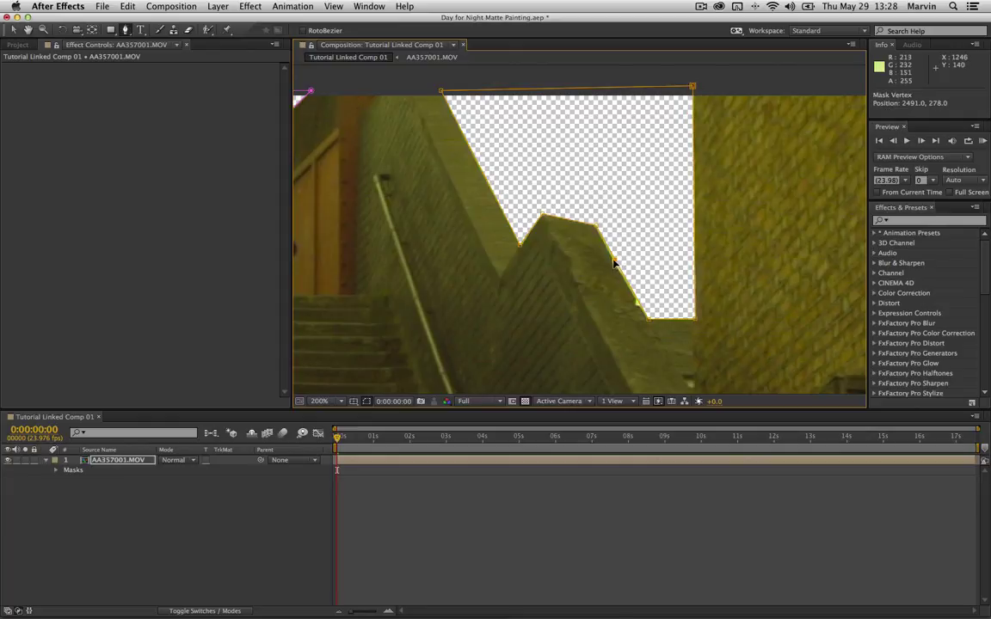
scroll(614, 267, up, 2)
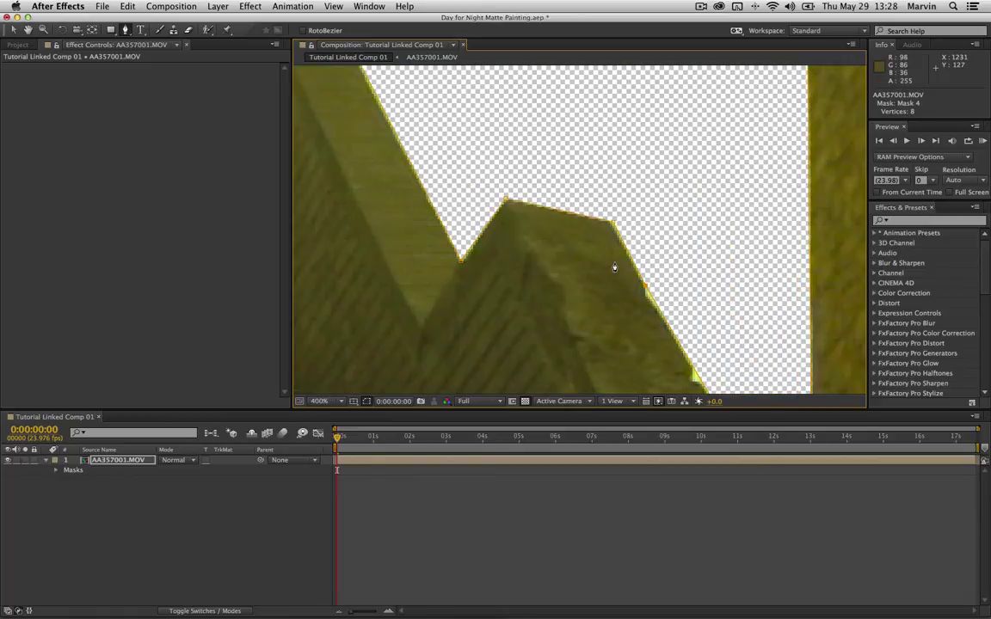
click(646, 293)
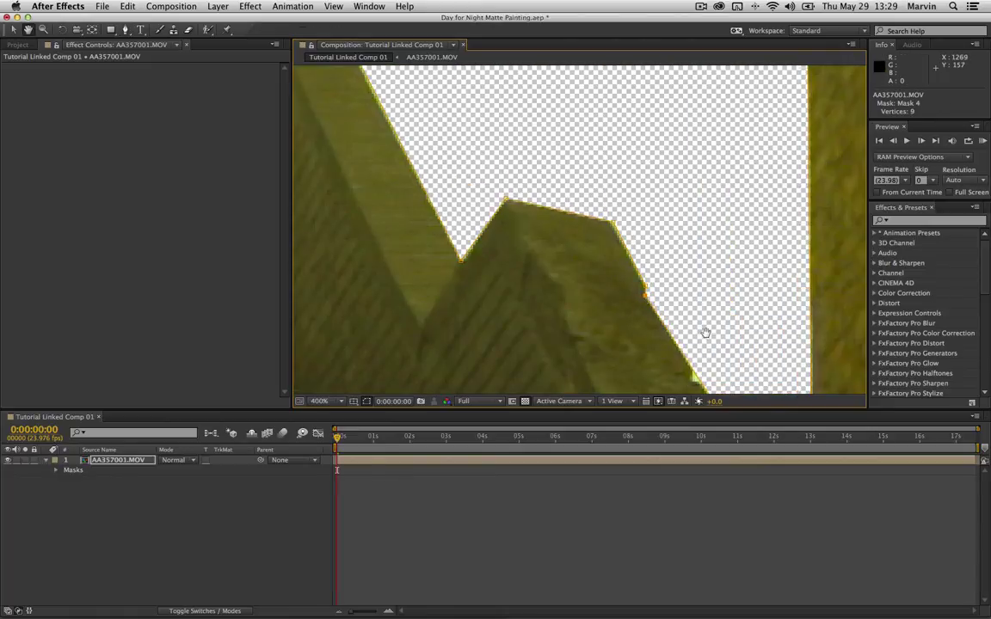
drag(701, 334, 602, 231)
key(g)
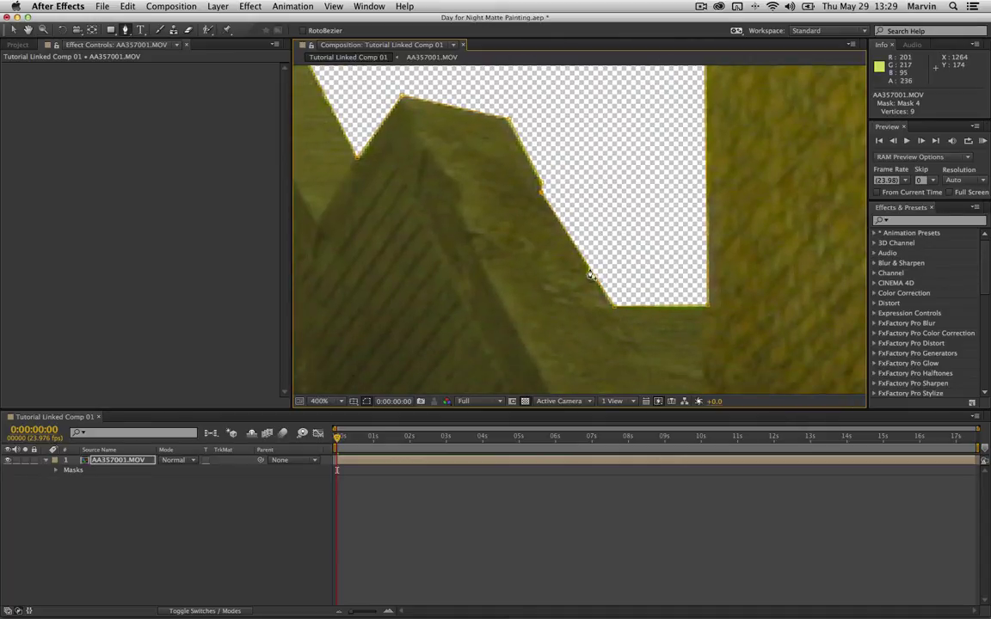
click(589, 271)
click(589, 280)
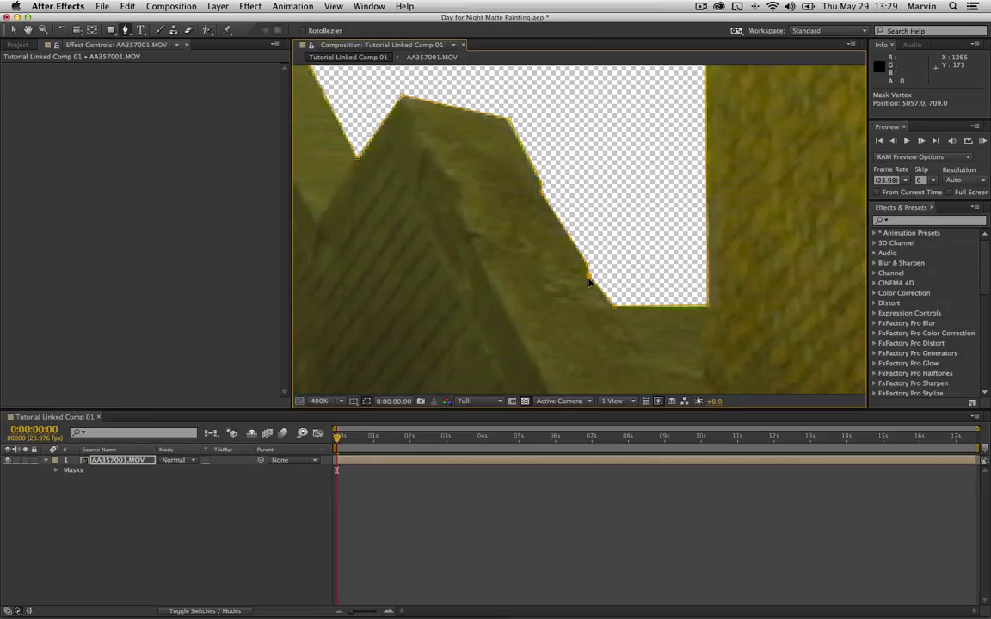
Refine Mask 4 at the foot of the slope, the ledge corners and the upper part of the wall cap's slope
drag(588, 280, 612, 309)
drag(714, 312, 711, 312)
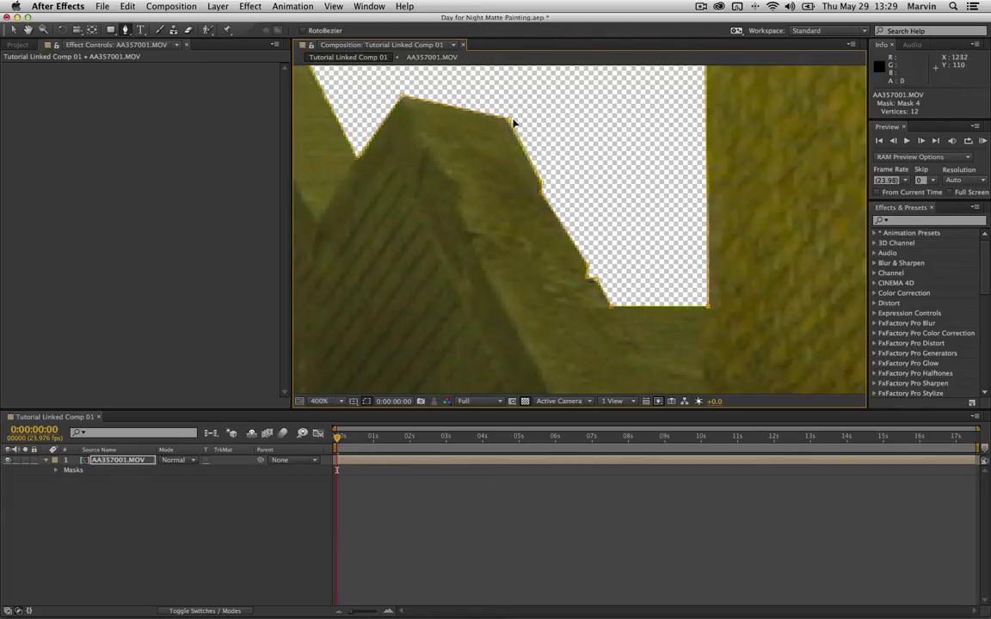
drag(507, 121, 540, 184)
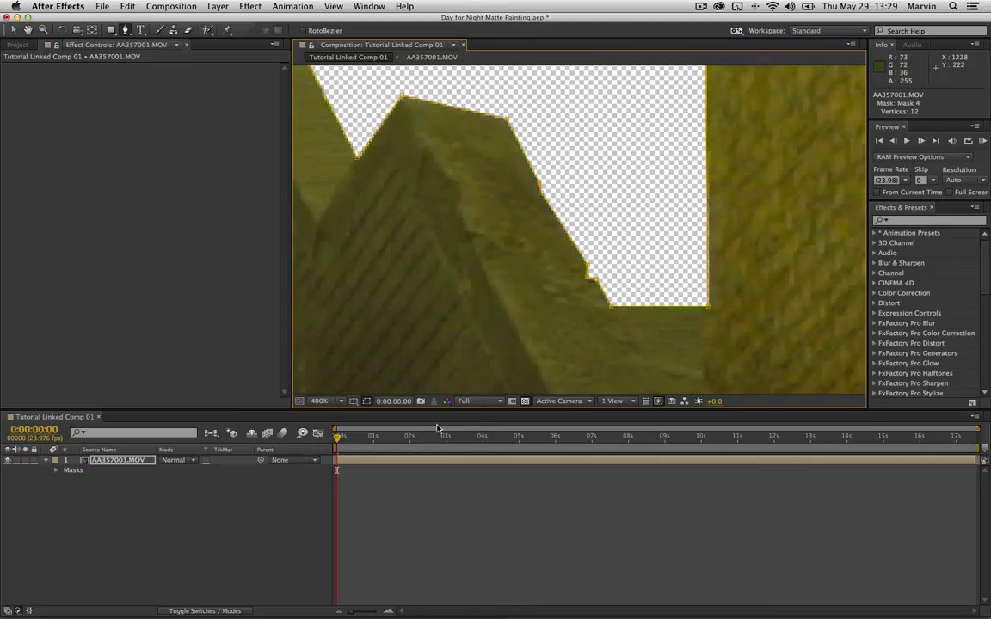
Tighten Mask 13 around the small sky opening under the stairs, along the post and around the chimney
click(336, 402)
click(338, 360)
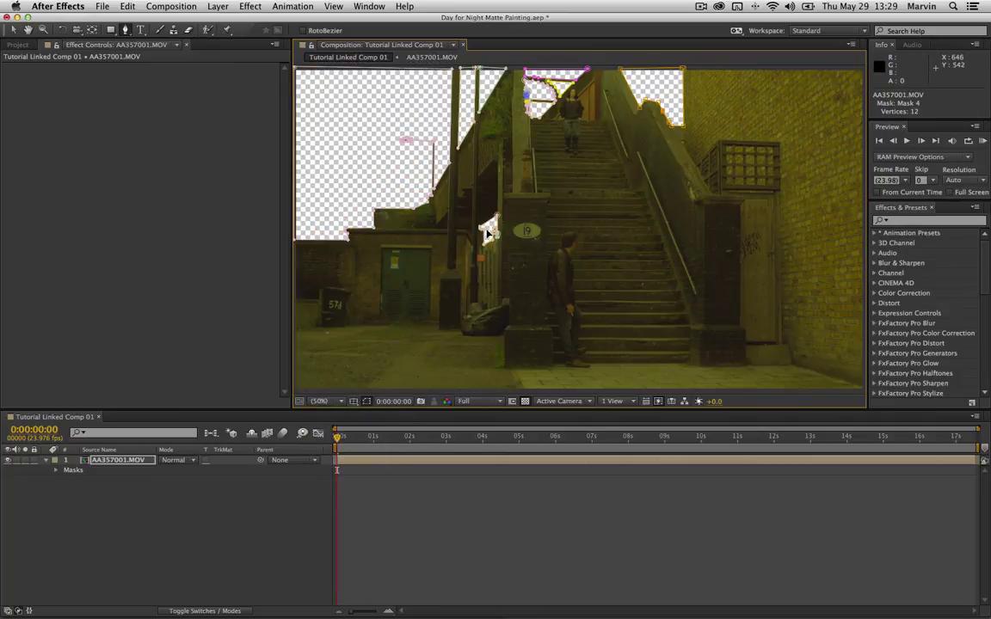
key(period)
key(period)
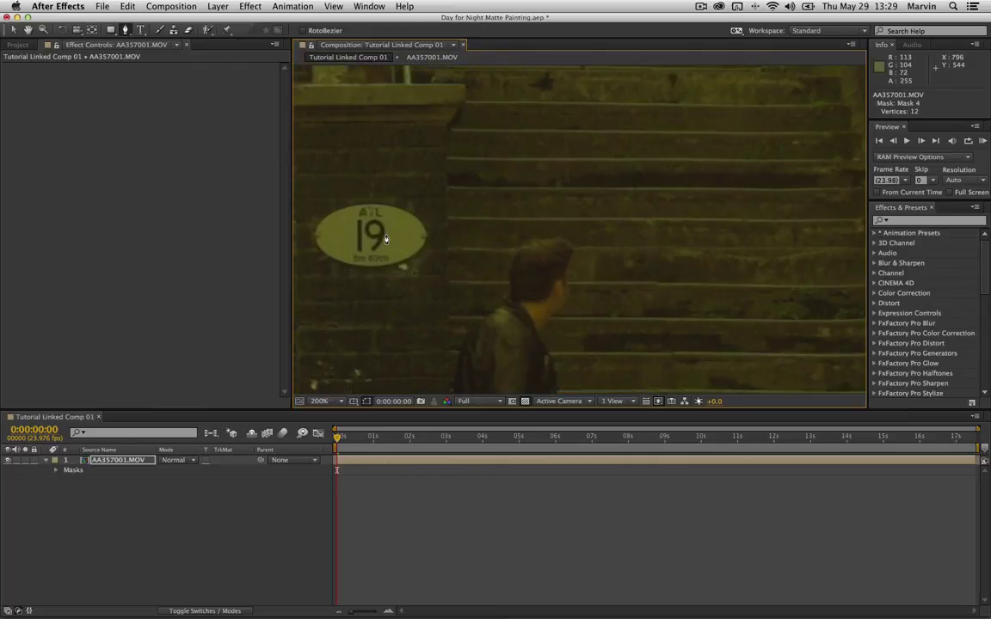
drag(387, 240, 622, 234)
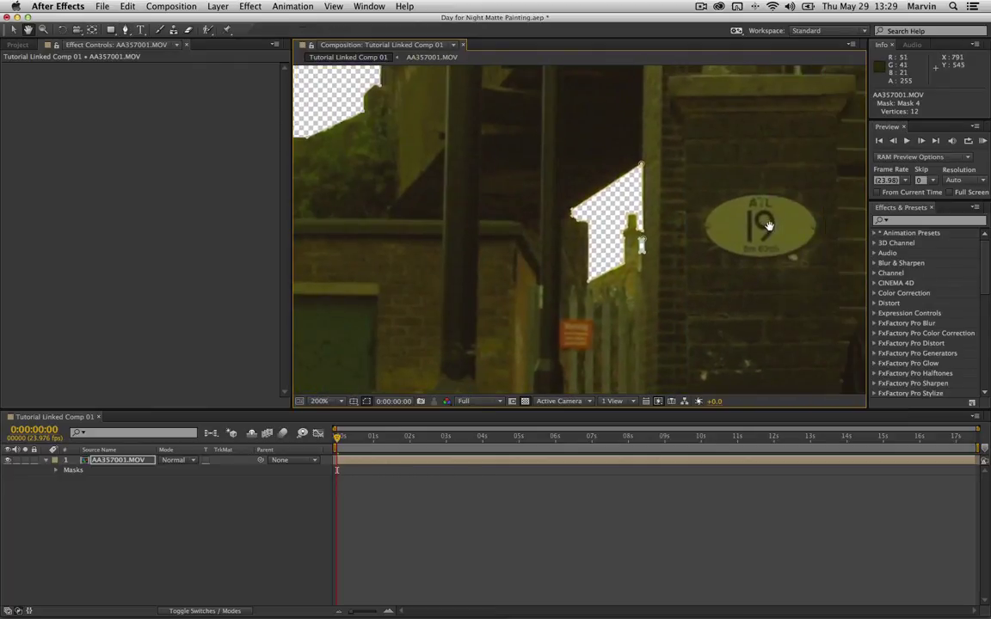
key(period)
drag(823, 239, 712, 223)
drag(618, 85, 615, 83)
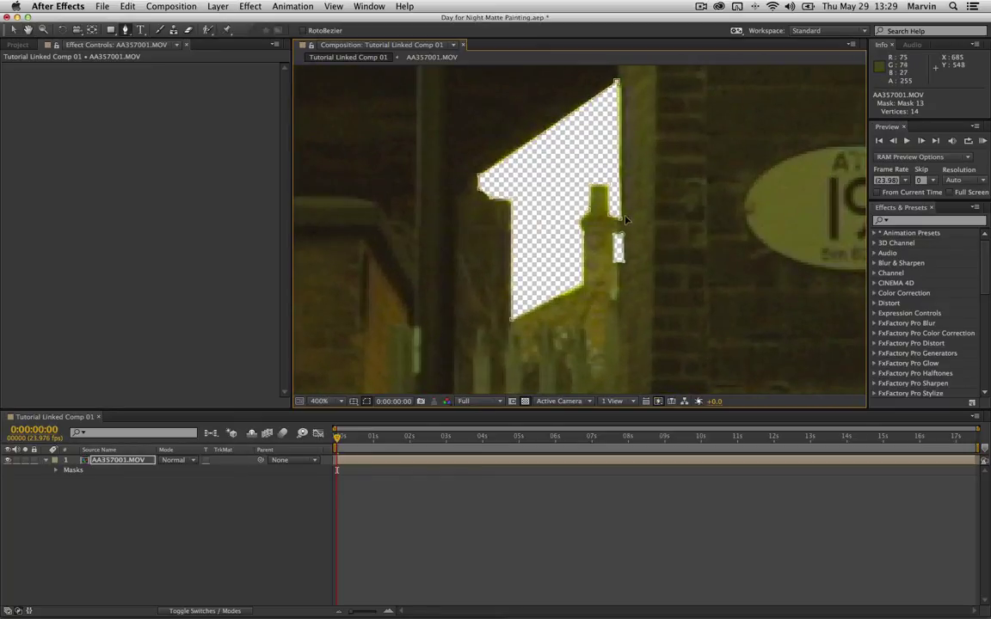
drag(622, 220, 590, 186)
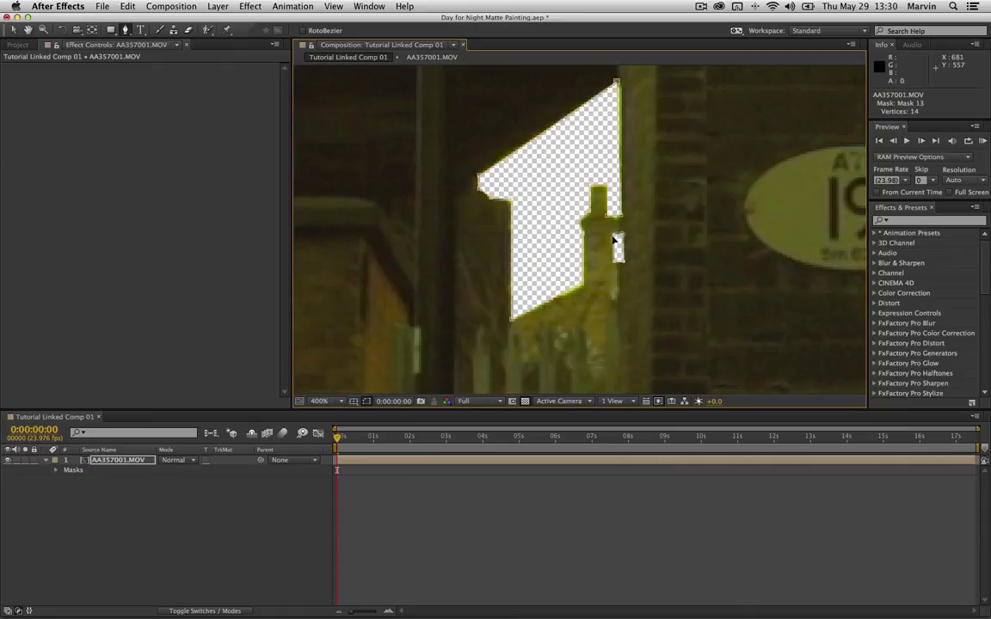
Narrow Mask 14's corners around the thin sky gap between the chimney and the brick post
drag(618, 239, 618, 244)
scroll(619, 245, up, 1)
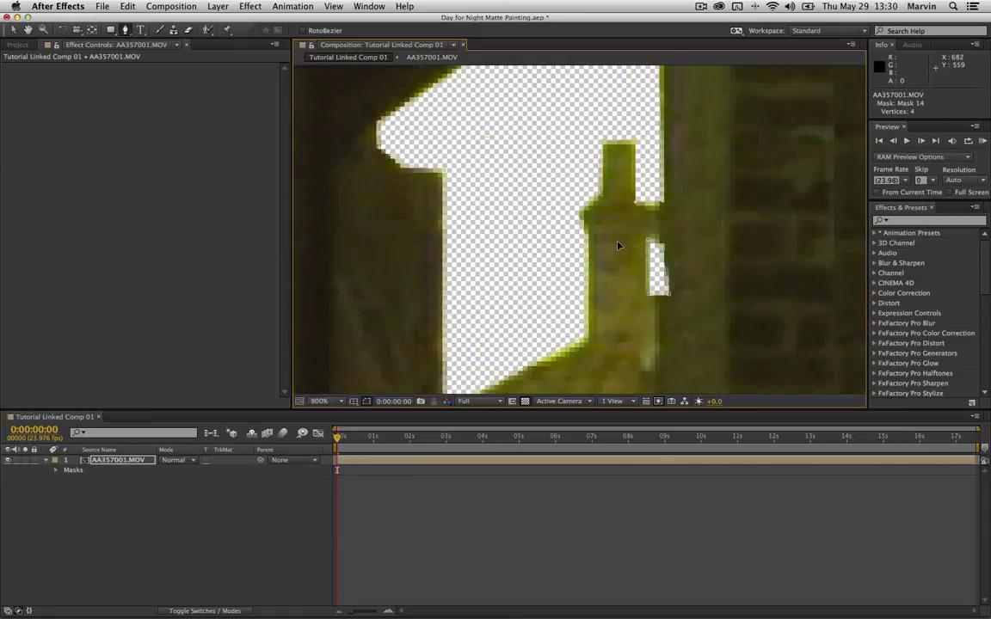
key(space)
drag(710, 249, 531, 215)
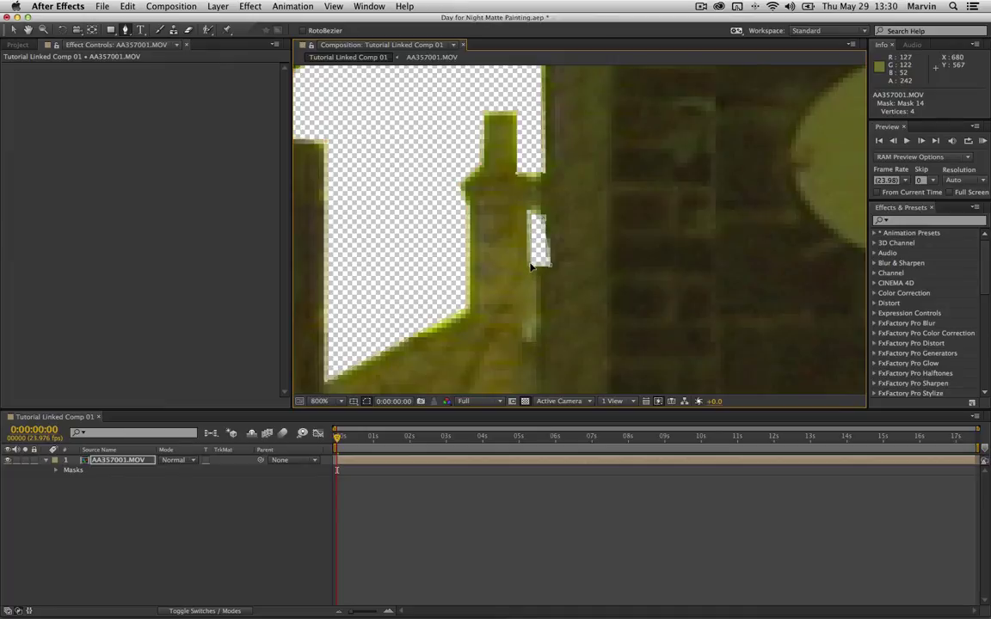
drag(530, 266, 538, 269)
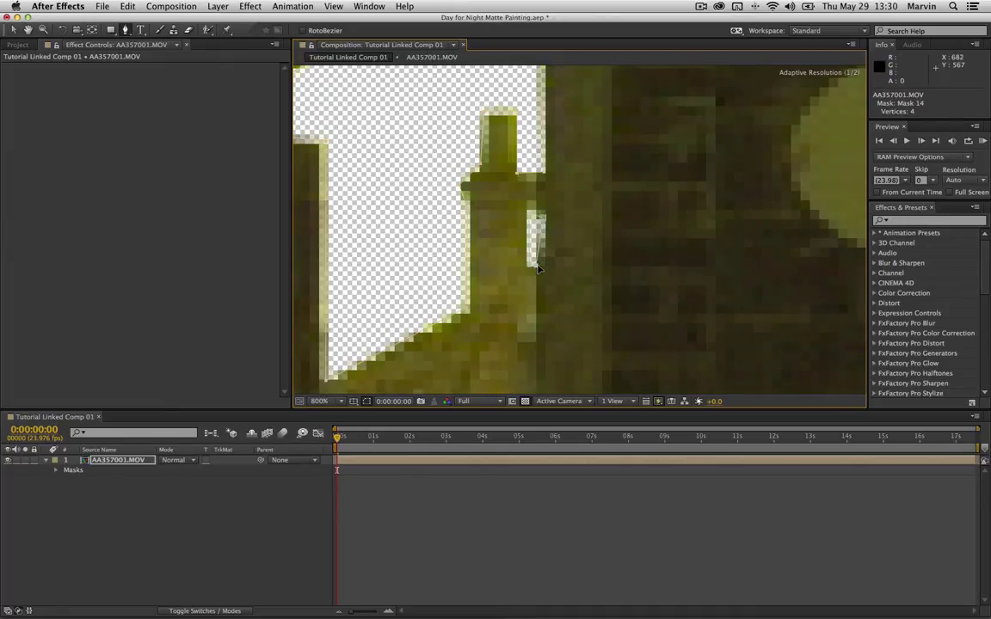
drag(543, 219, 540, 218)
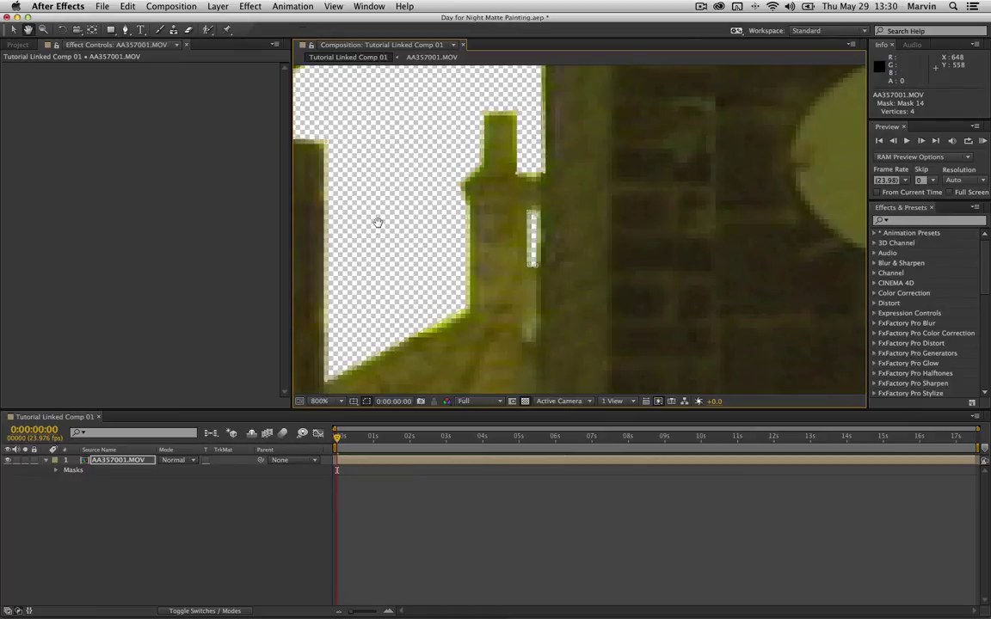
Fit Mask 13's top corner to the post and its lower corner to where the chimney meets the roof slope
drag(375, 223, 395, 412)
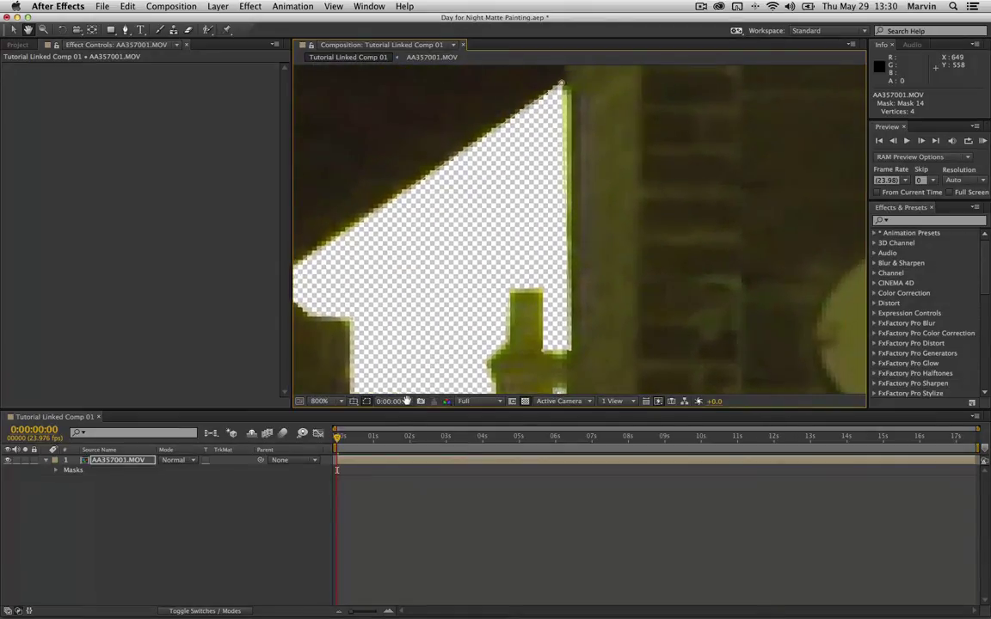
drag(561, 84, 567, 83)
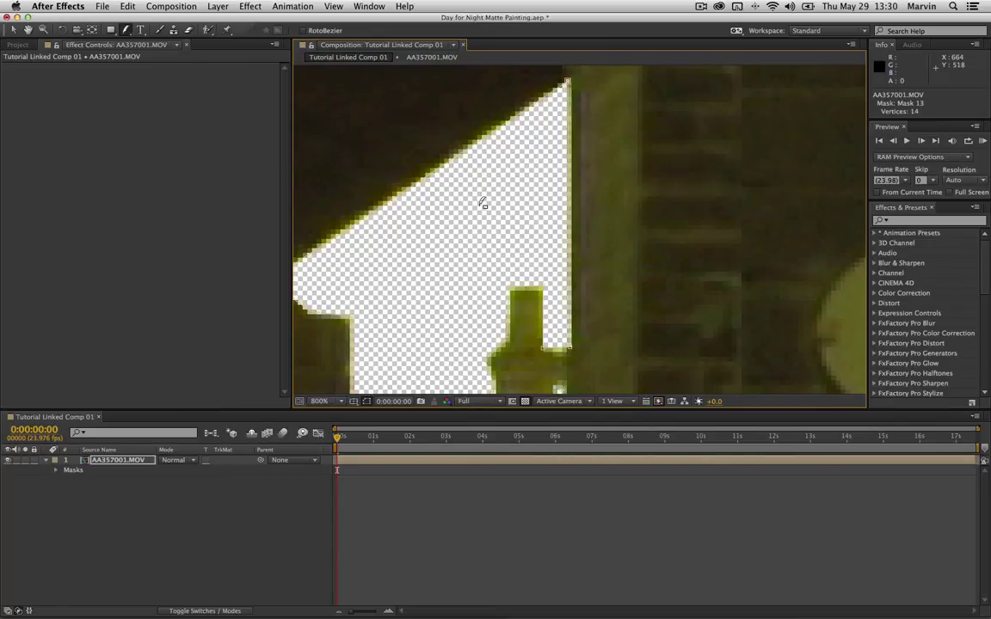
drag(409, 392, 510, 137)
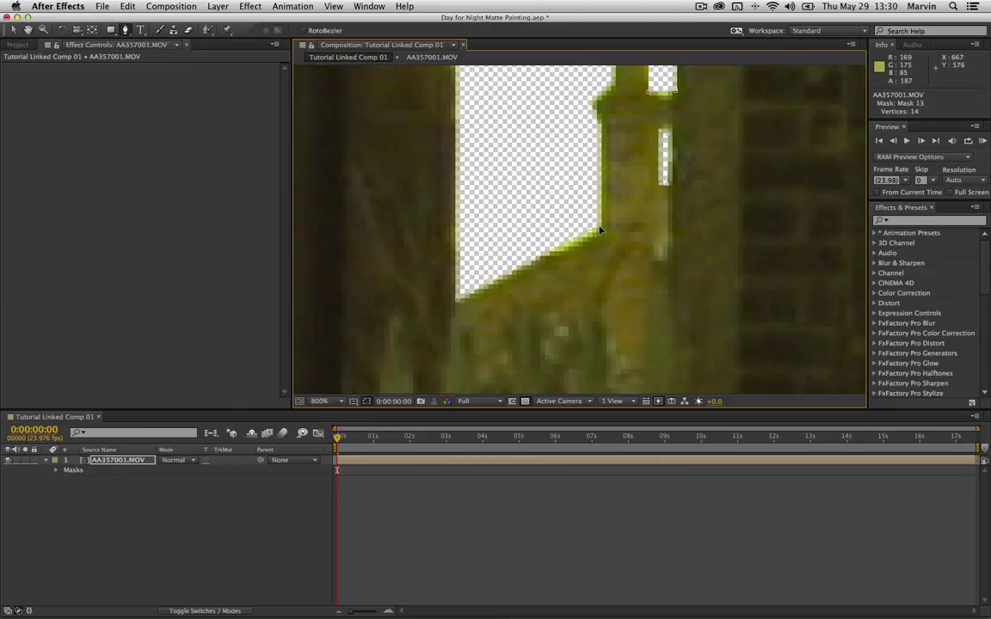
drag(601, 230, 600, 234)
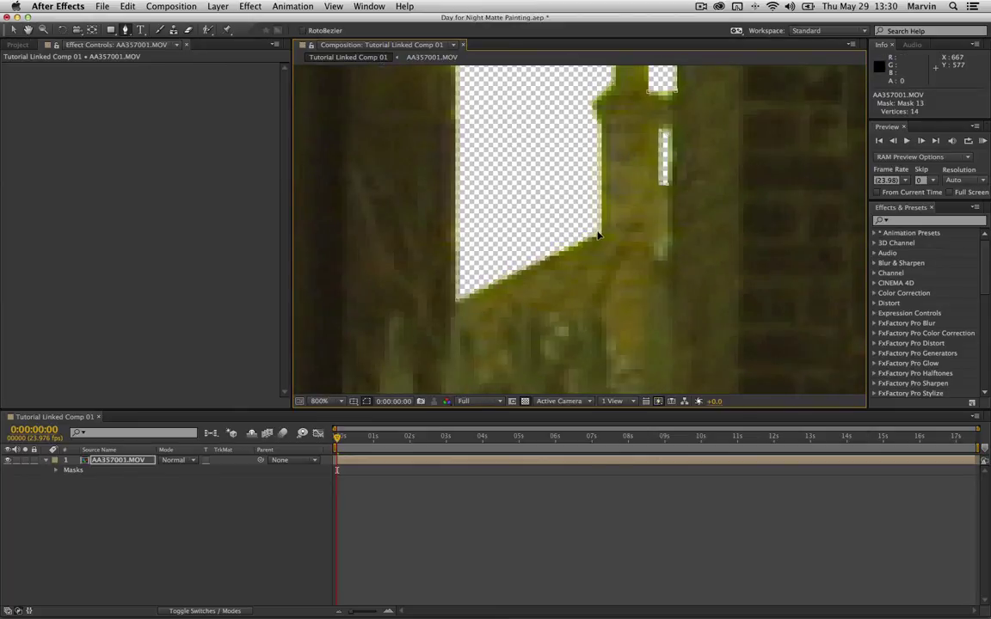
click(341, 403)
click(332, 533)
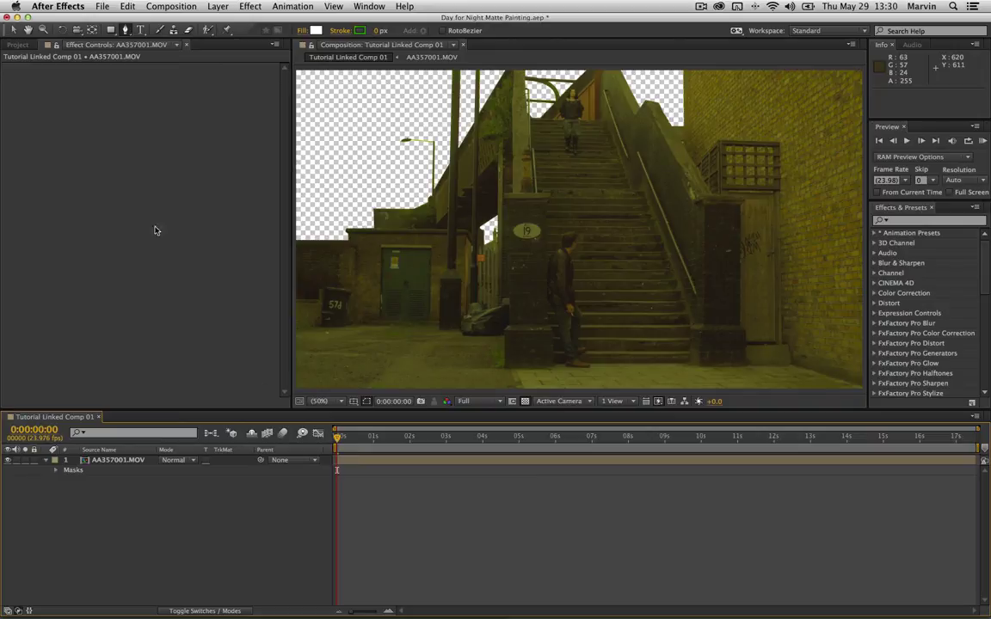
Add the london-buildings-night skyline JPEG to the composition as a layer beneath AA357001.MOV
click(17, 44)
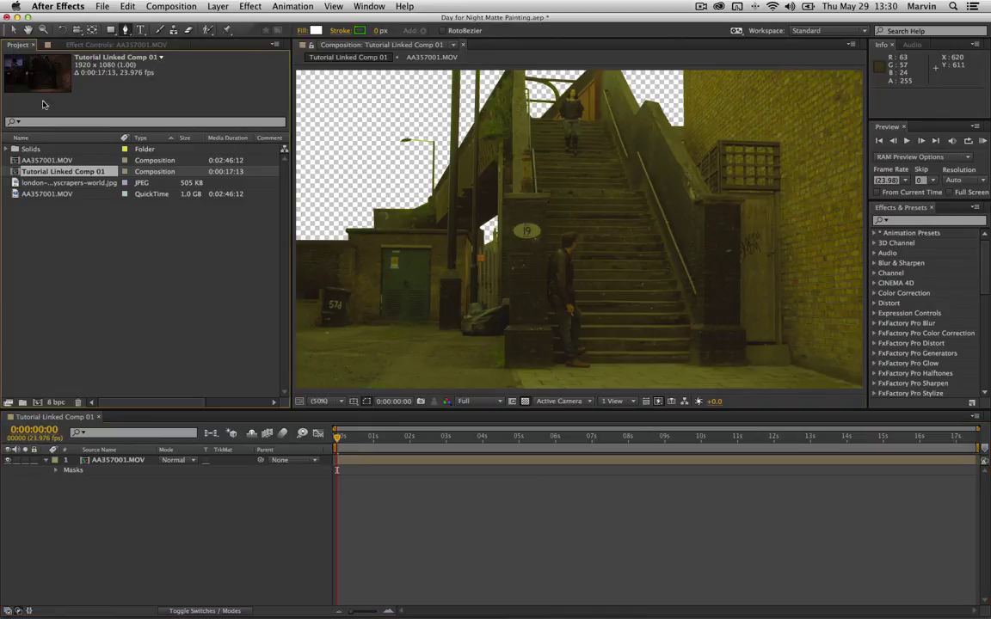
click(49, 184)
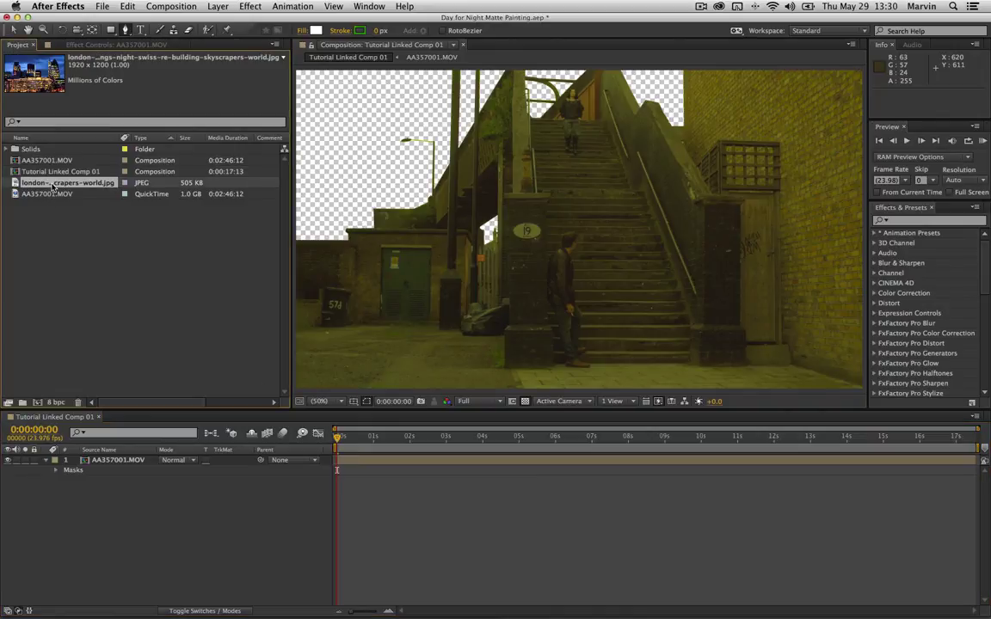
drag(51, 185, 100, 498)
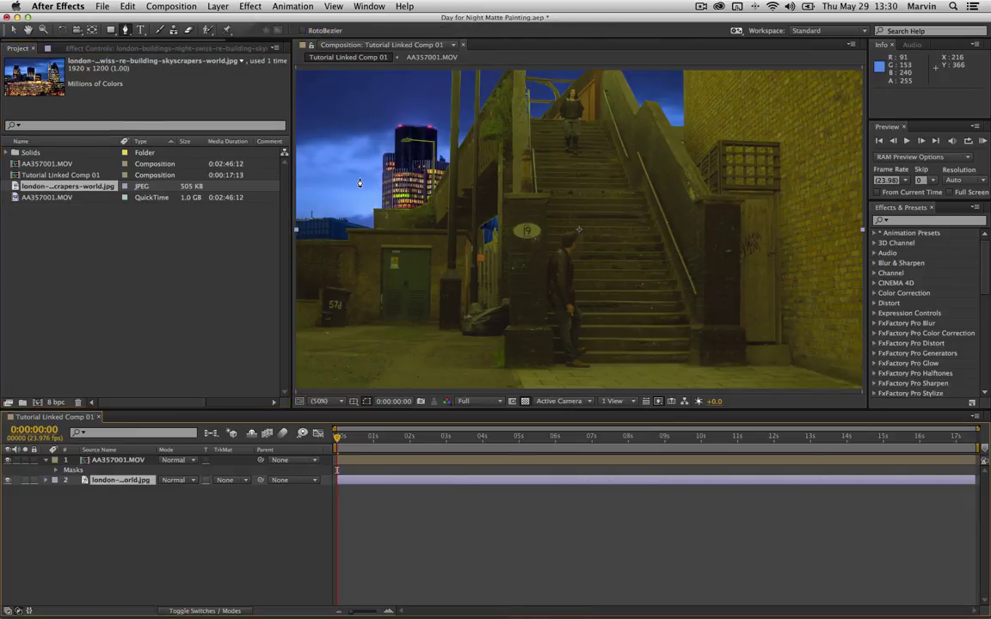
Shift the London skyline layer left to about X 740 behind the masked footage
key(shift+Left)
key(shift+Left)
key(shift+Left)
key(shift+Left)
key(shift+Left)
key(shift+Left)
key(shift+Left)
key(shift+Left)
key(shift+Left)
key(shift+Left)
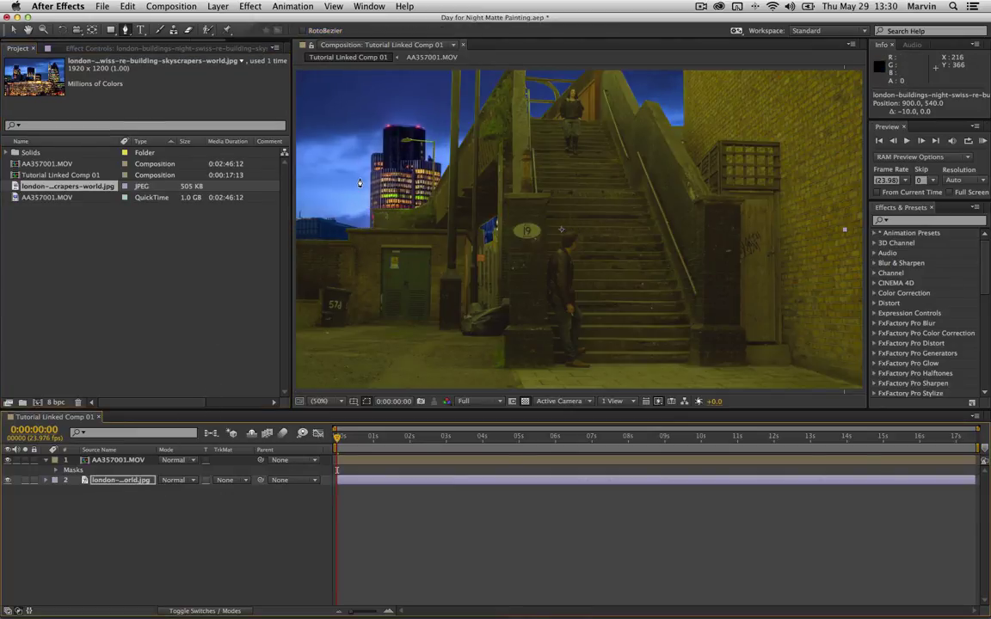
key(shift+Left)
key(shift+Left)
key(shift+Left)
key(shift+Left)
key(shift+Left)
key(shift+Left)
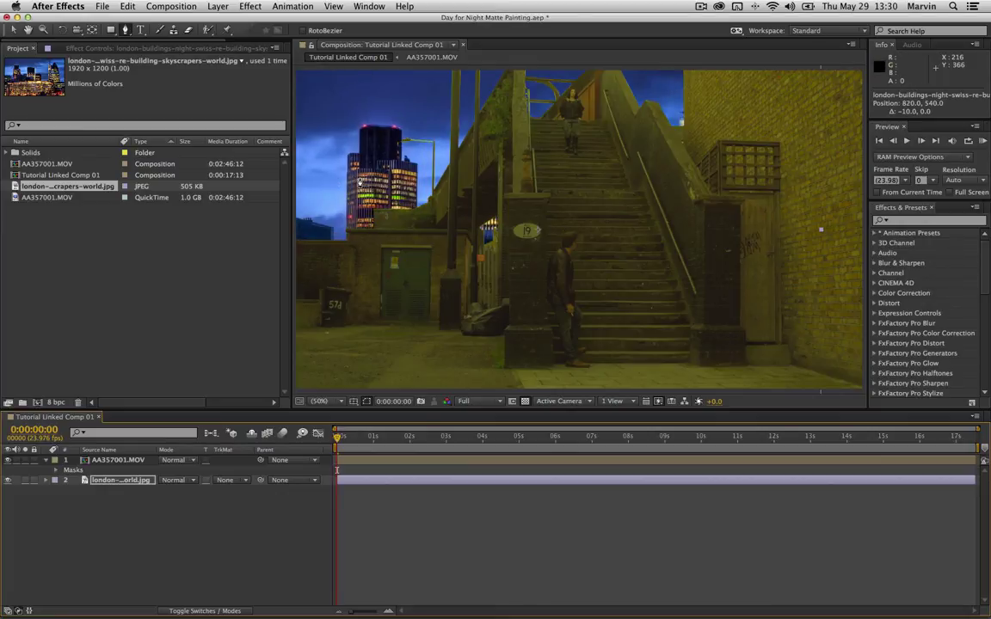
key(shift+Left)
key(shift+Left)
key(shift+Left)
key(shift+Left)
key(shift+Left)
key(shift+Left)
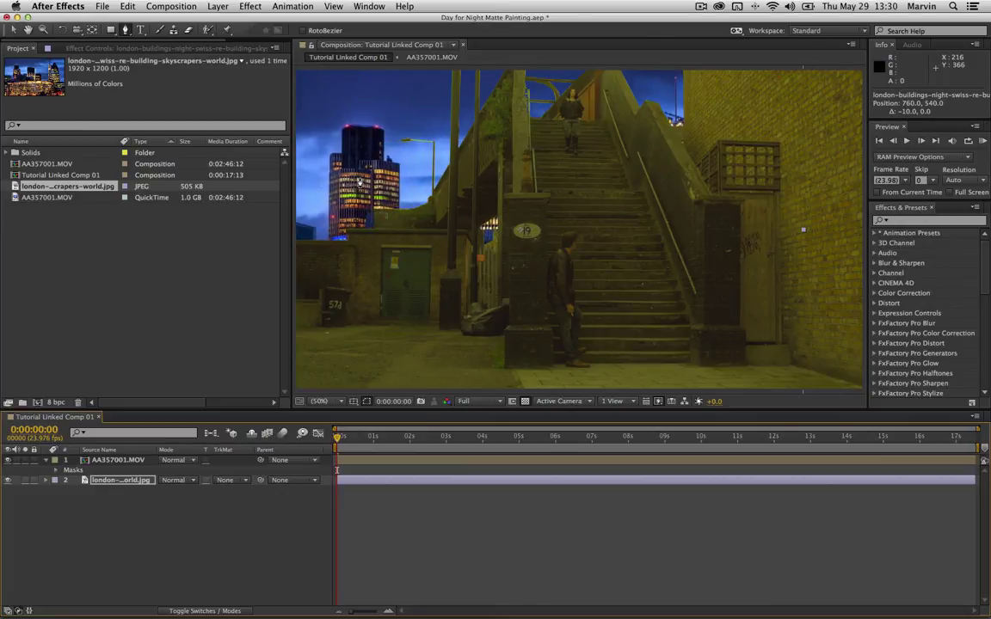
Raise the skyline layer to Y 400 and shift it left to X 680
key(shift+Up)
key(shift+Up)
key(shift+Up)
key(shift+Up)
key(shift+Up)
key(shift+Up)
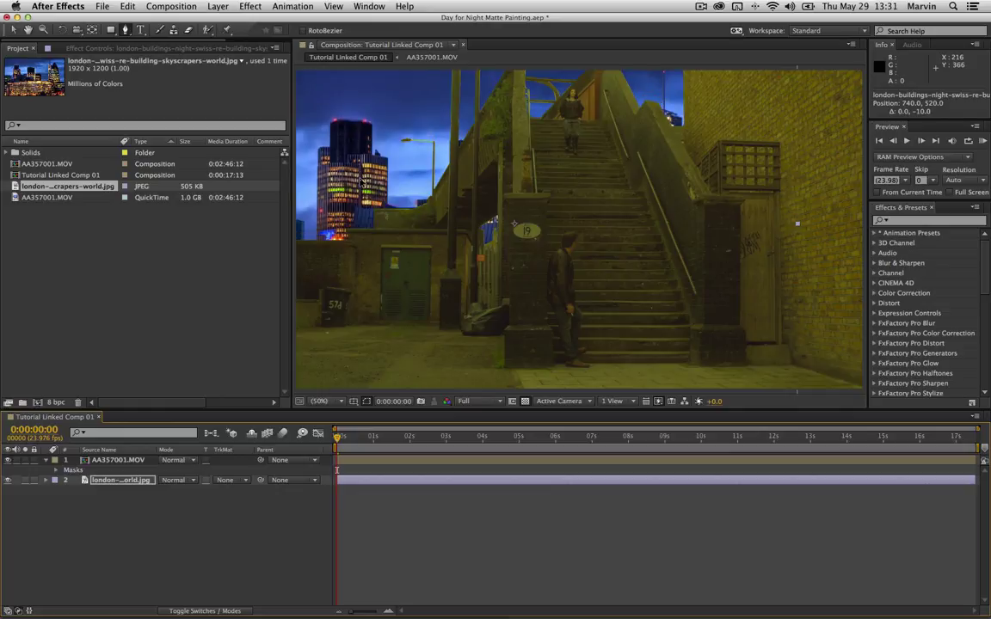
key(shift+Up)
key(shift+Up)
key(shift+Up)
key(shift+Up)
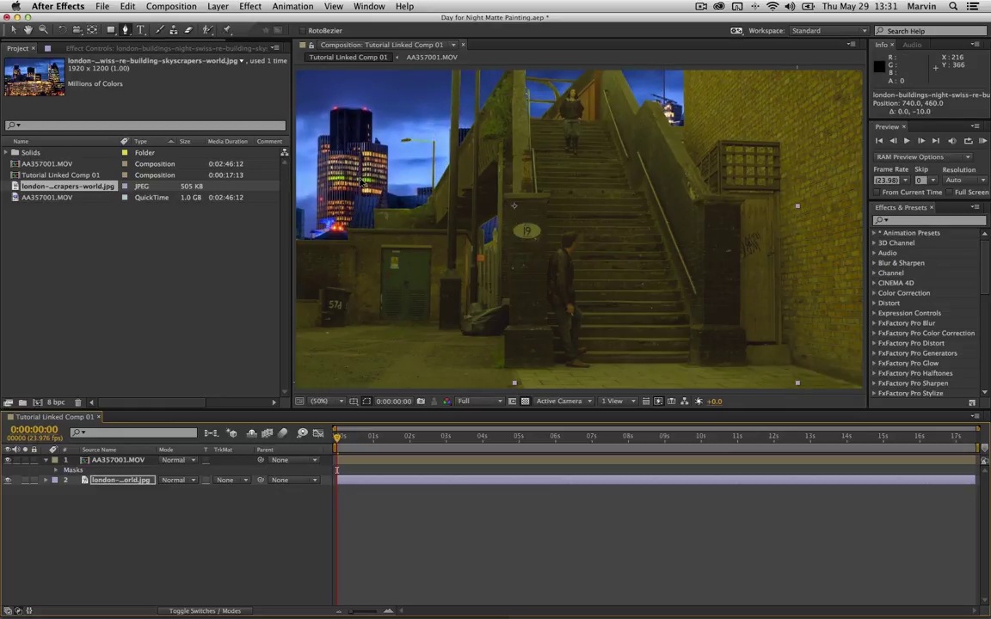
key(shift+Up)
key(shift+Up)
key(shift+Up)
key(shift+Up)
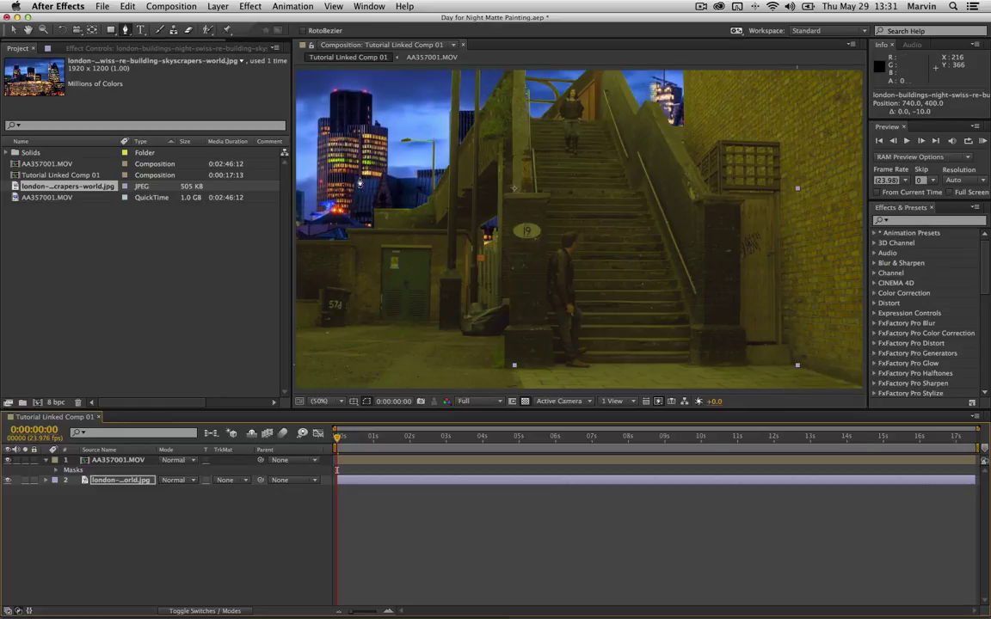
key(shift+Left)
key(shift+Left)
key(shift+Left)
key(shift+Left)
key(shift+Left)
key(shift+Left)
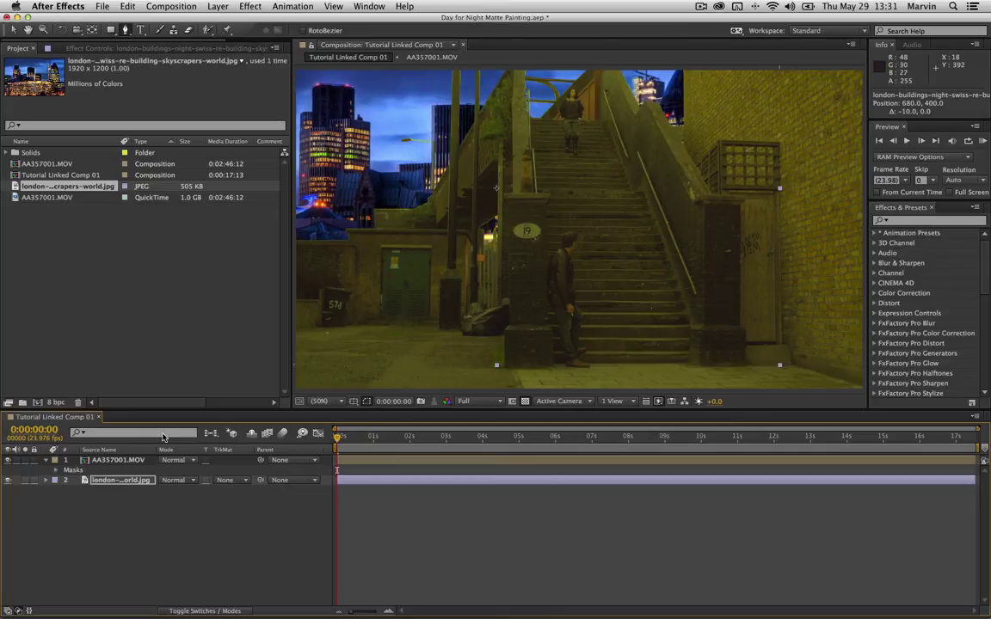
Scale the skyline layer to 70% and nudge it further left
key(s)
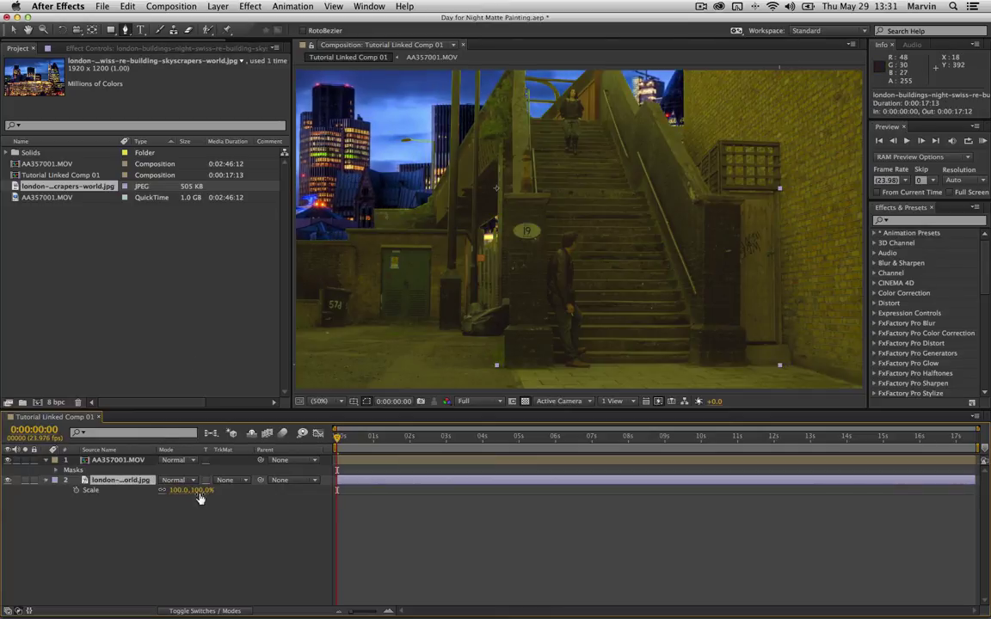
mouse_move(198, 498)
mouse_down()
mouse_move(167, 498)
mouse_move(183, 499)
mouse_up()
key(shift+Left)
key(shift+Left)
key(shift+Left)
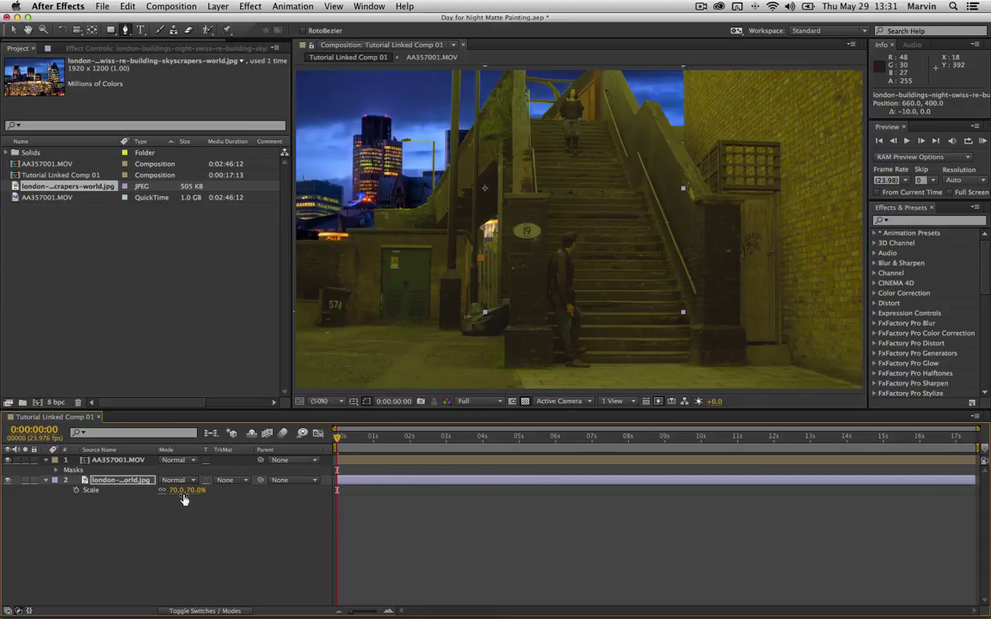
Reposition the scaled skyline layer up and to the right, to position 700, 360
key(shift+Right)
key(shift+Right)
key(shift+Up)
key(shift+Up)
key(shift+Up)
key(shift+Up)
key(shift+Up)
key(shift+Up)
key(shift+Up)
key(shift+Up)
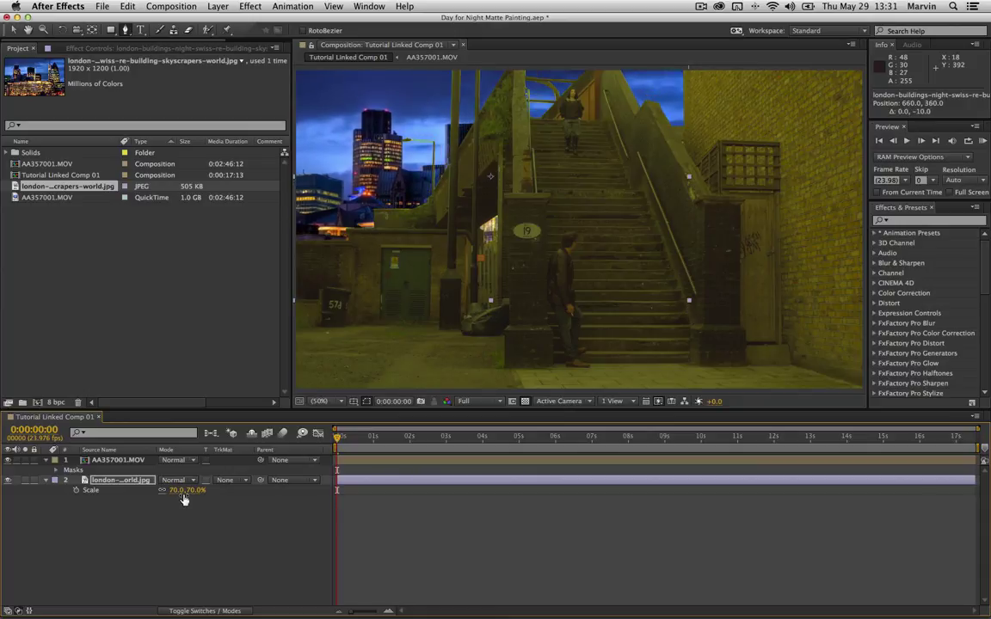
key(shift+Right)
key(shift+Right)
key(shift+Right)
key(shift+Right)
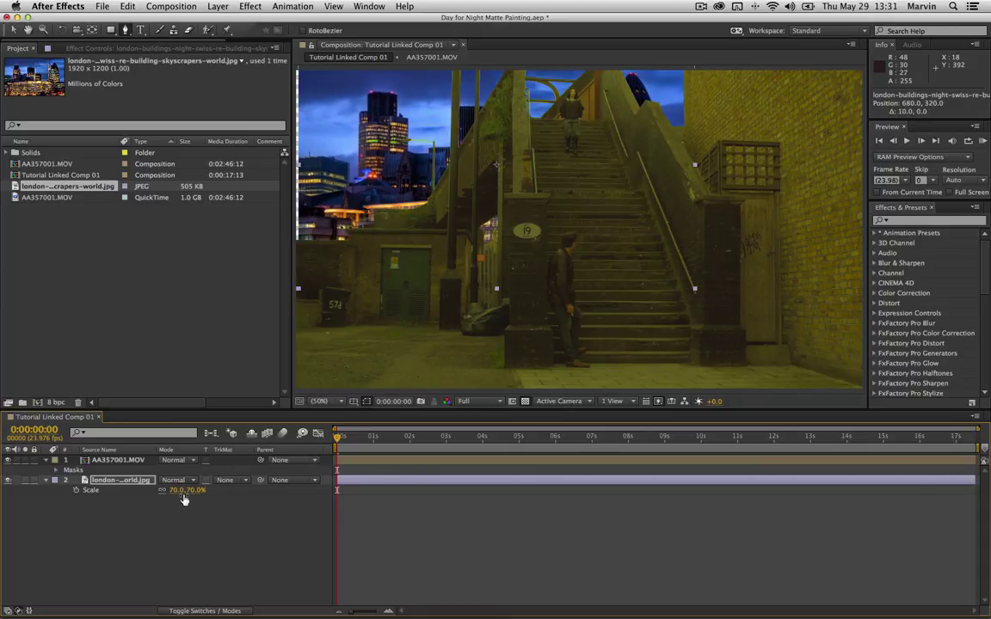
key(shift+Down)
key(shift+Down)
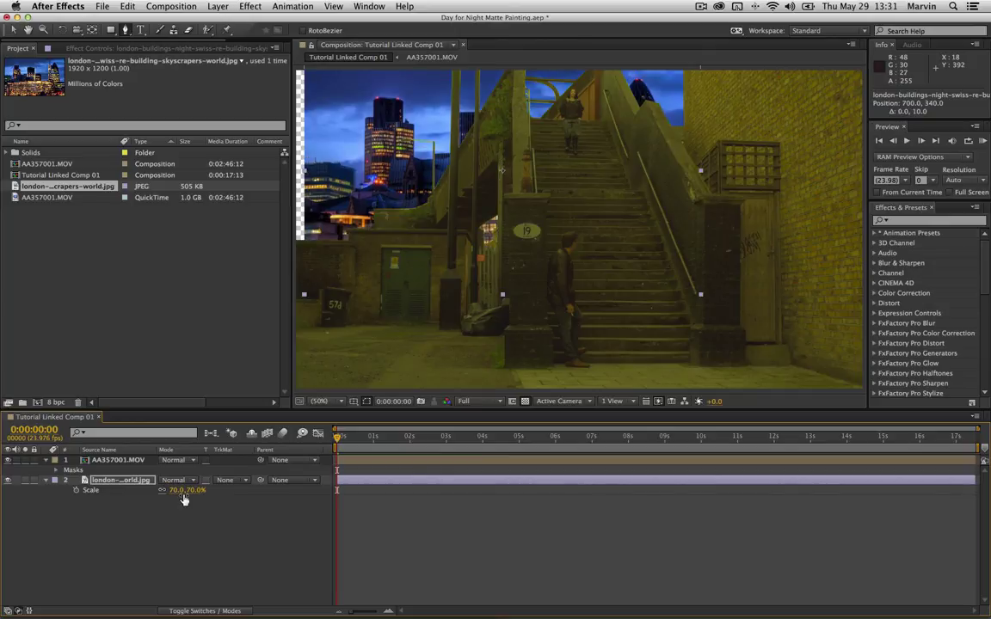
key(shift+Down)
key(shift+Down)
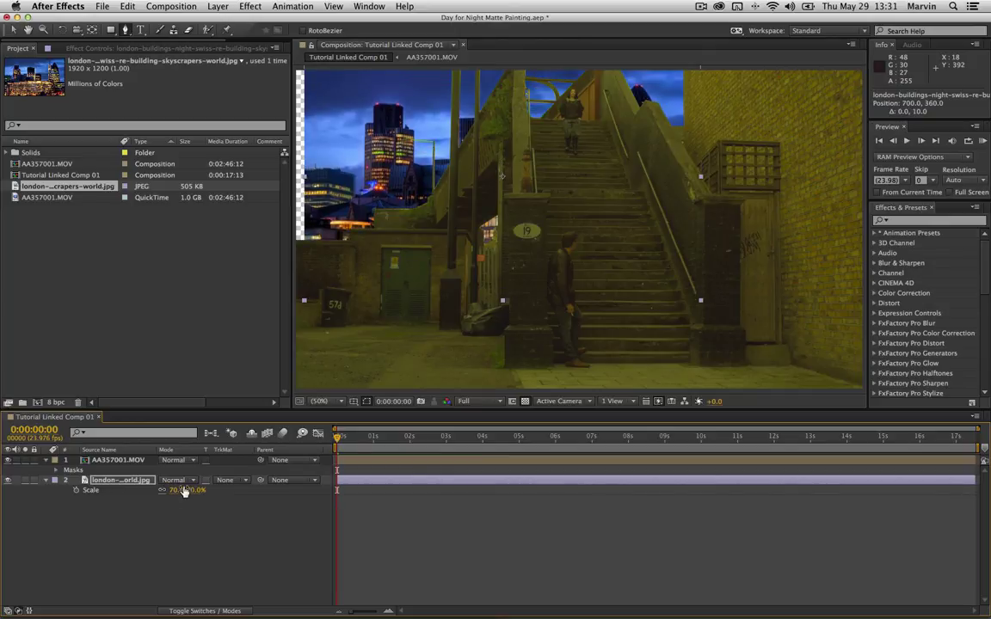
Enlarge the skyline layer to 73% and lower it to Y 380
drag(183, 499, 170, 489)
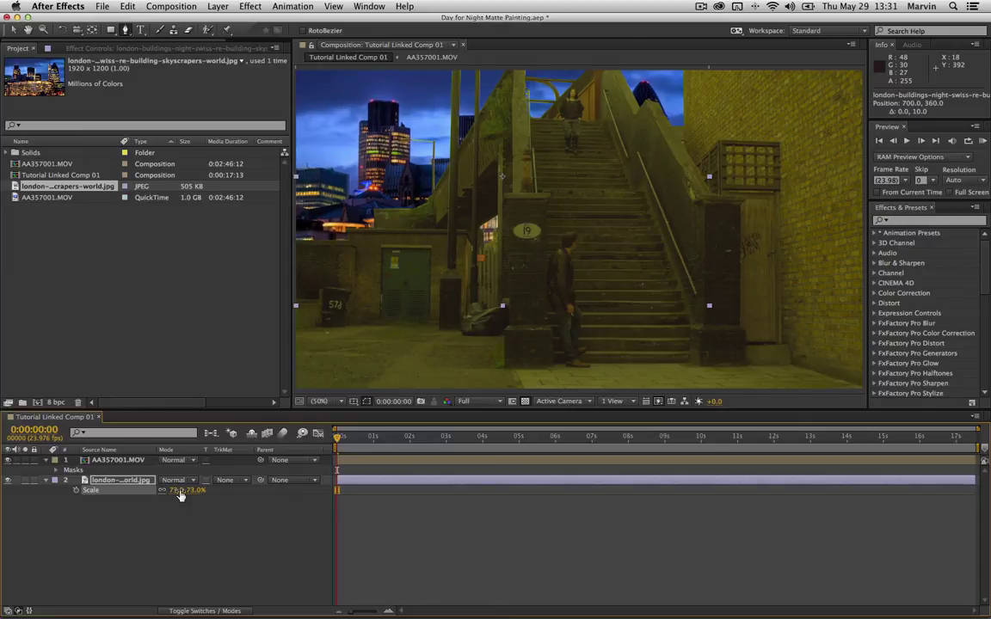
key(shift+Down)
key(shift+Down)
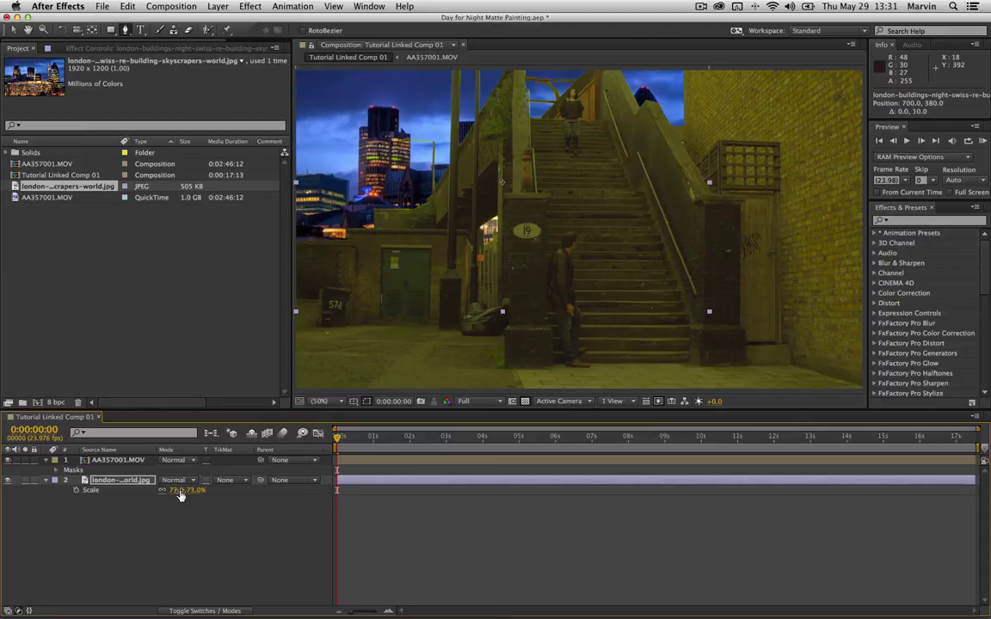
Nudge the skyline layer right to X 712, scale it to 75% to fill the frame edge, and deselect it
key(Right)
key(Right)
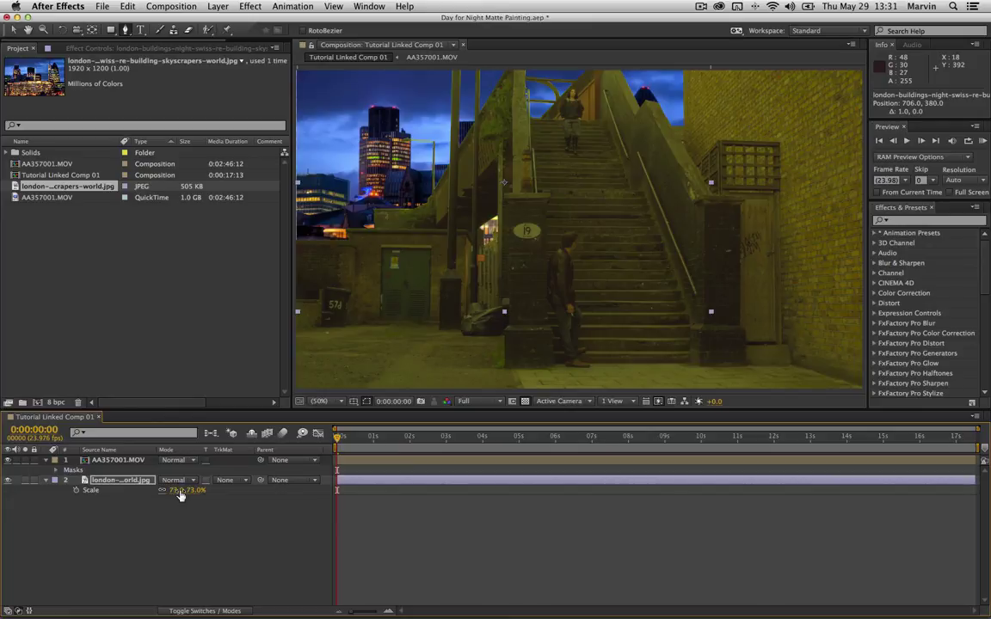
key(Right)
key(Right)
key(Right)
key(Right)
key(Right)
key(Right)
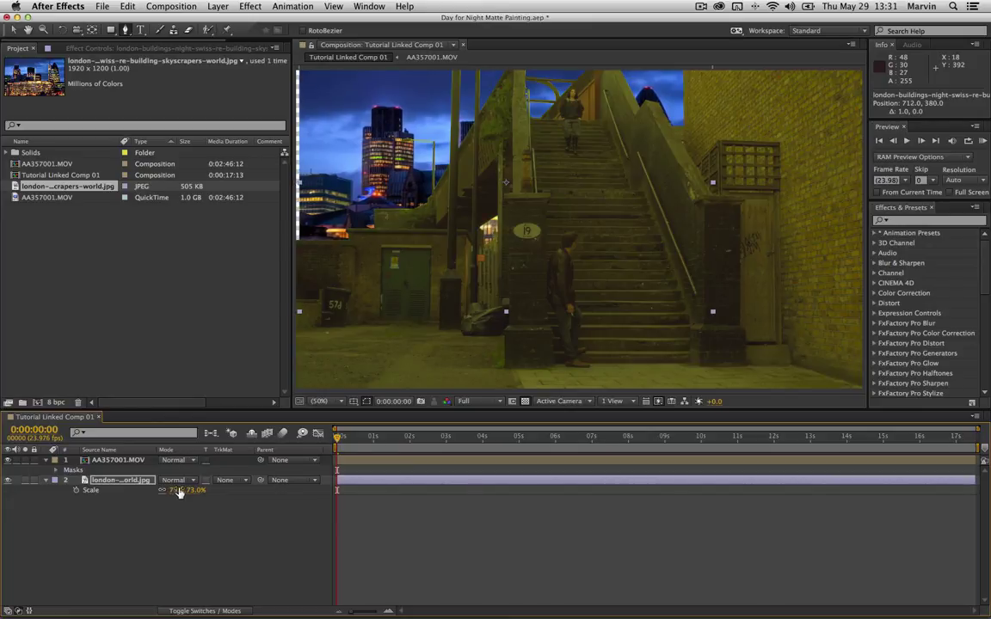
drag(178, 490, 172, 489)
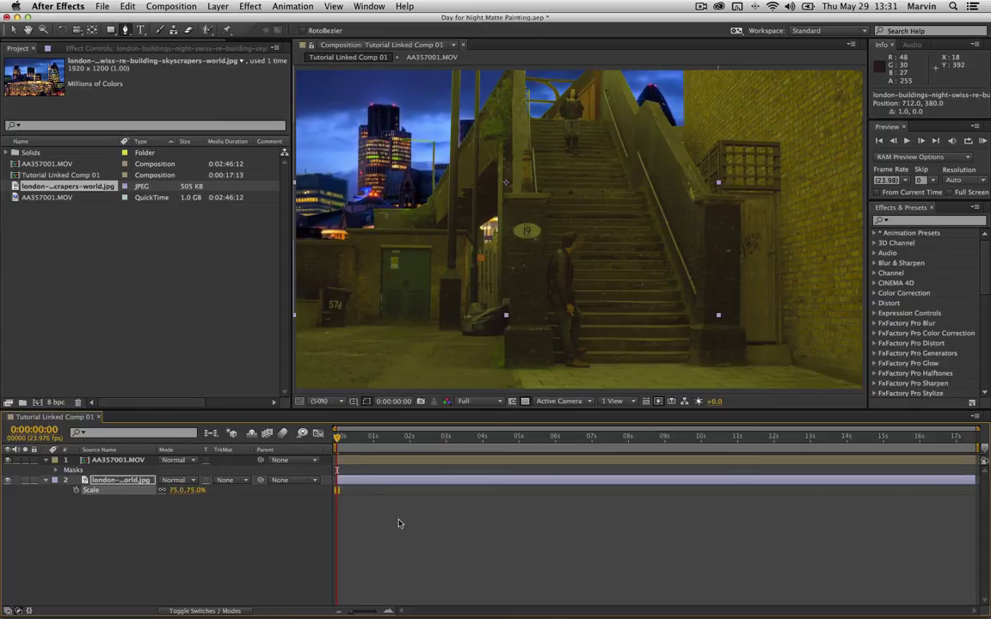
click(435, 527)
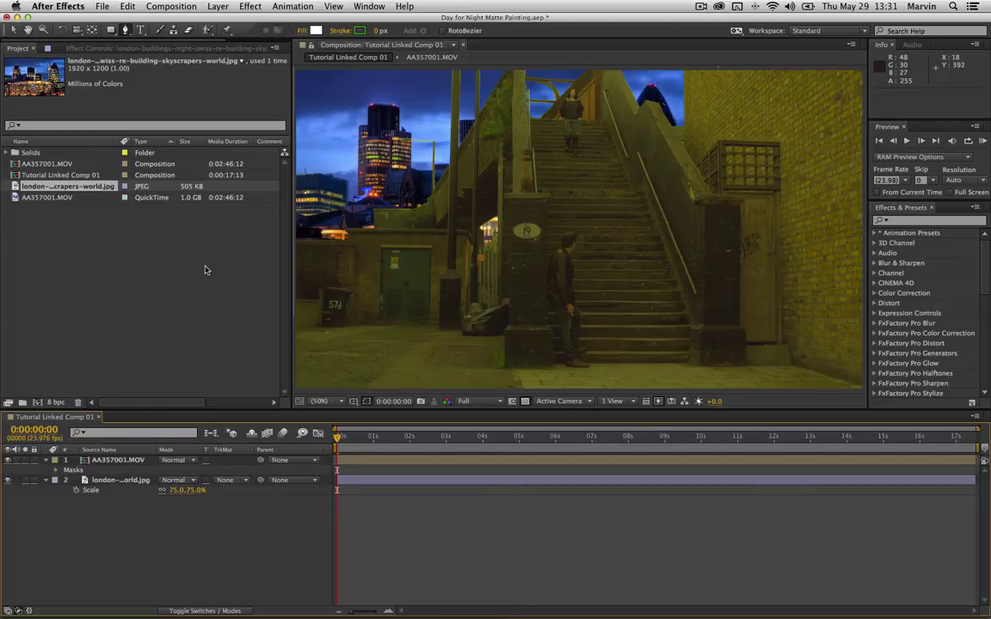
Examine the before-and-after reference Matte Painting.jpg in Preview and return to After Effects
click(94, 49)
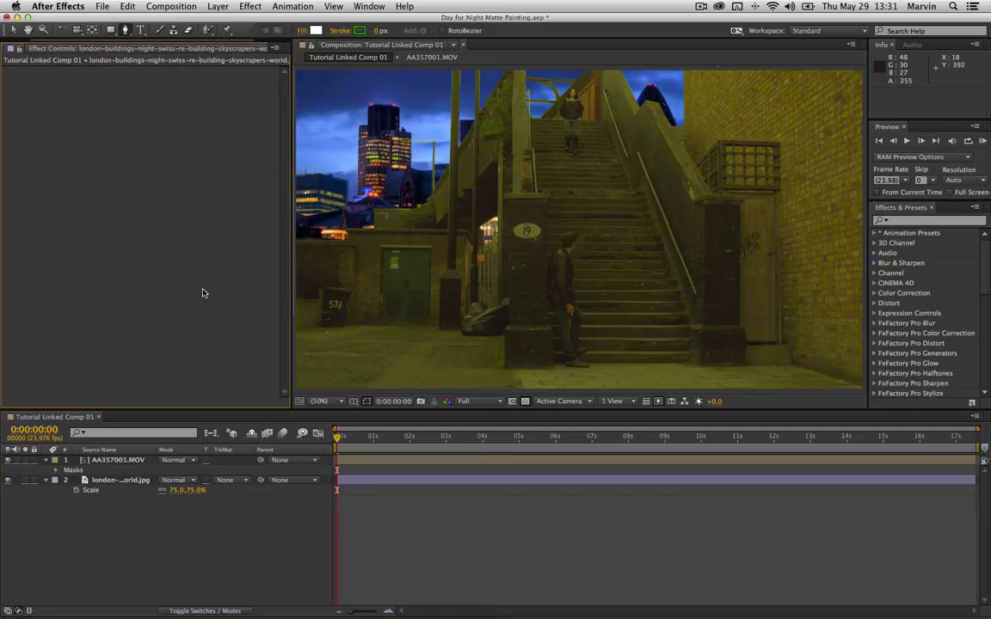
key(super+Tab)
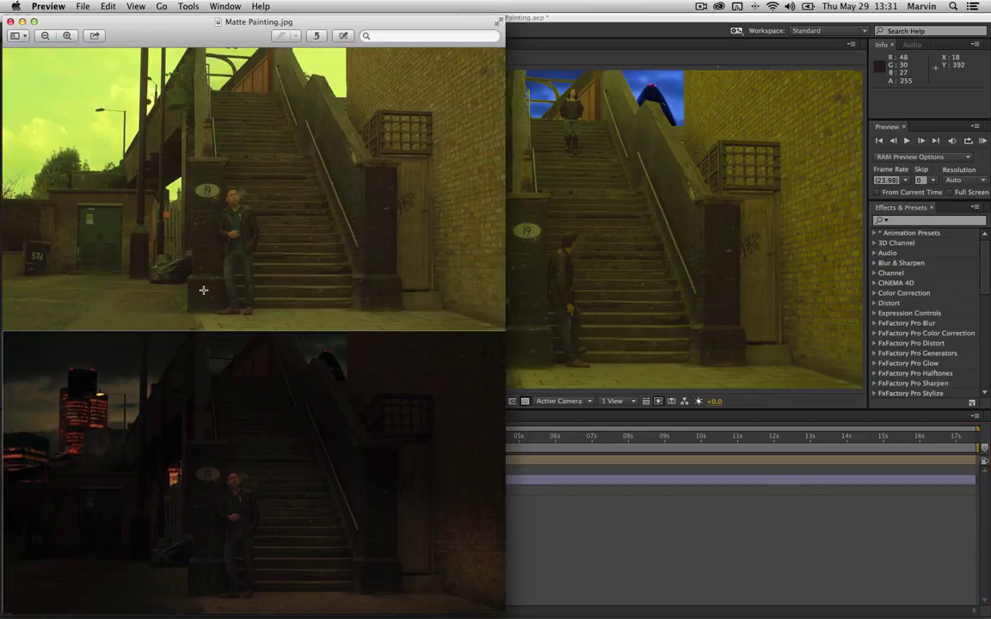
key(super+Tab)
key(super+Tab)
key(super+Tab)
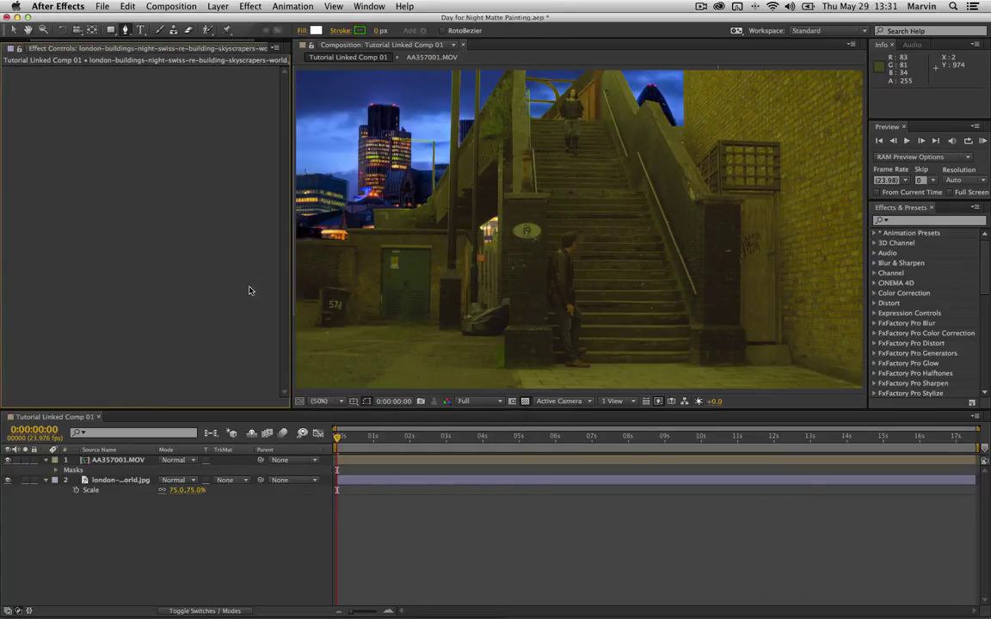
Apply the Curves effect to the AA357001.MOV layer and shape an RGB S-curve with lowered shadows and an anchored upper point
click(906, 220)
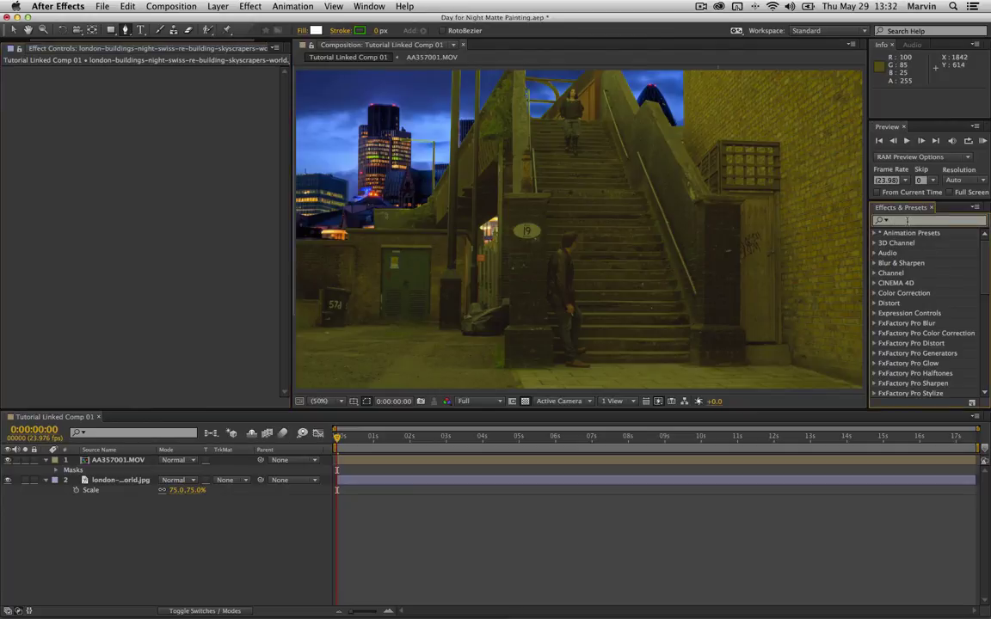
text(curves)
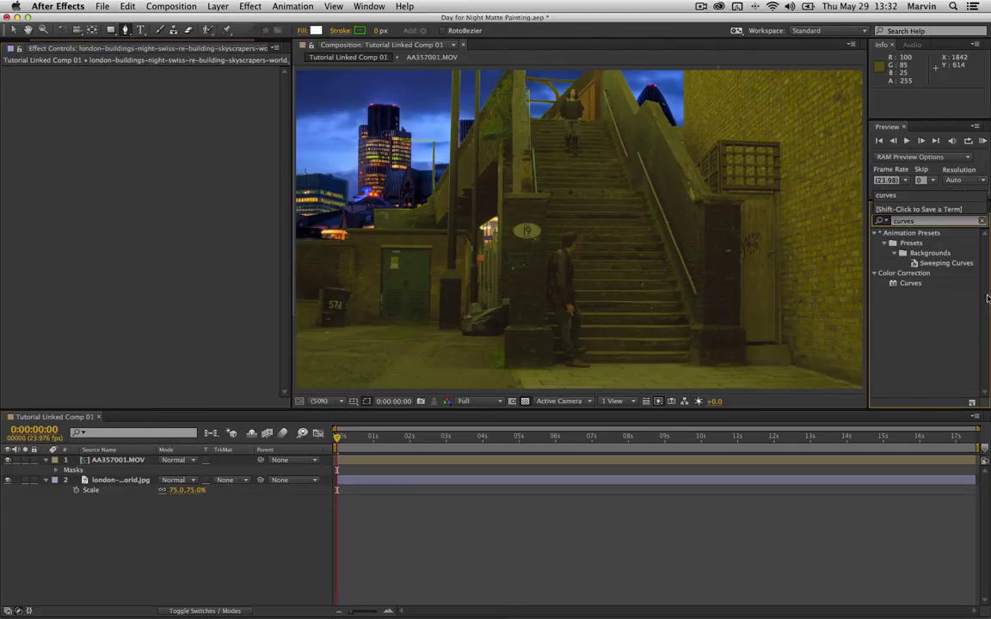
drag(910, 284, 108, 465)
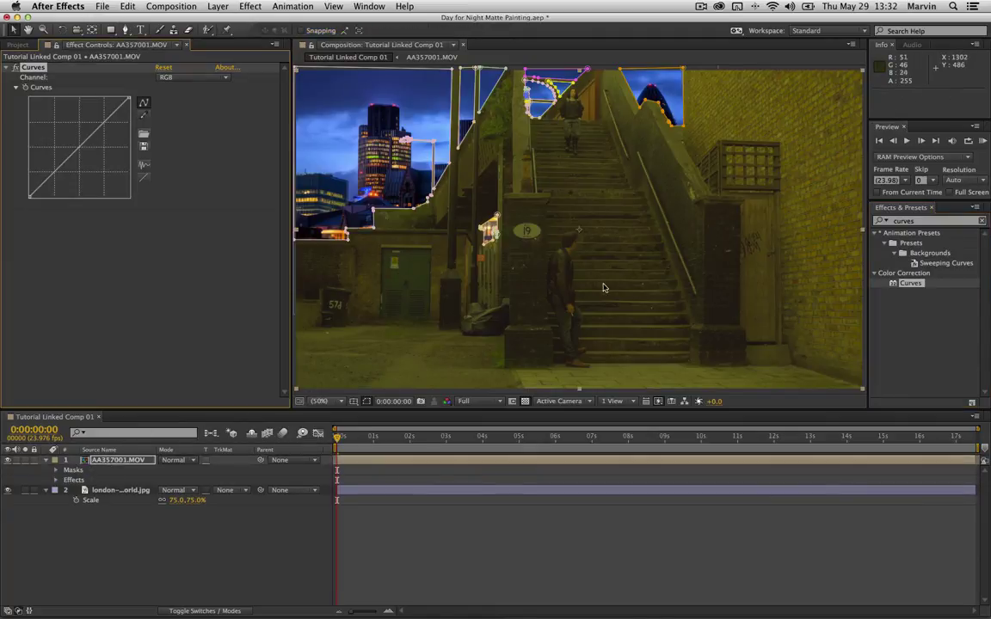
click(588, 537)
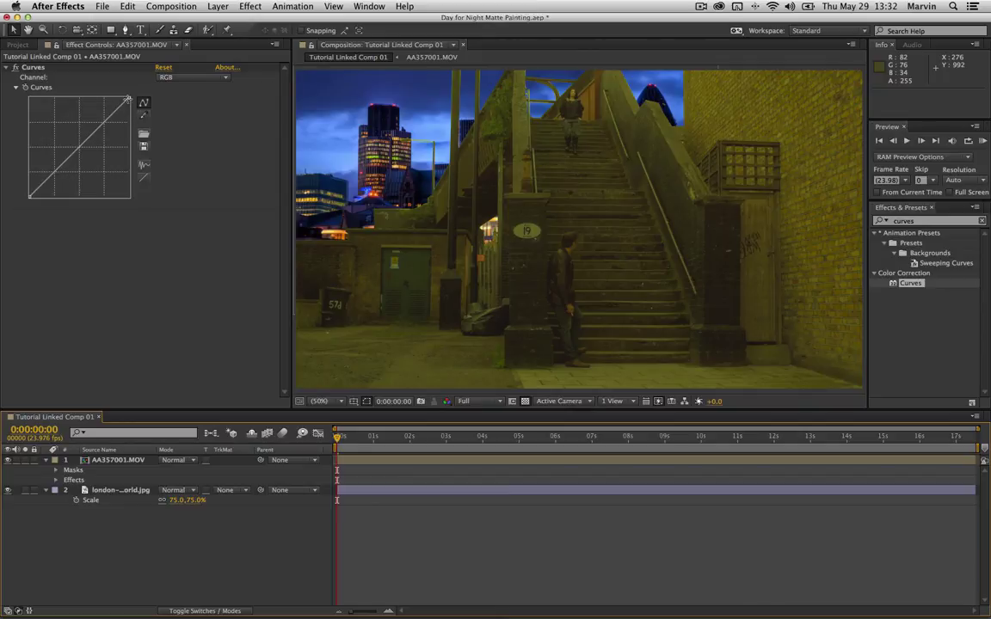
drag(56, 174, 59, 184)
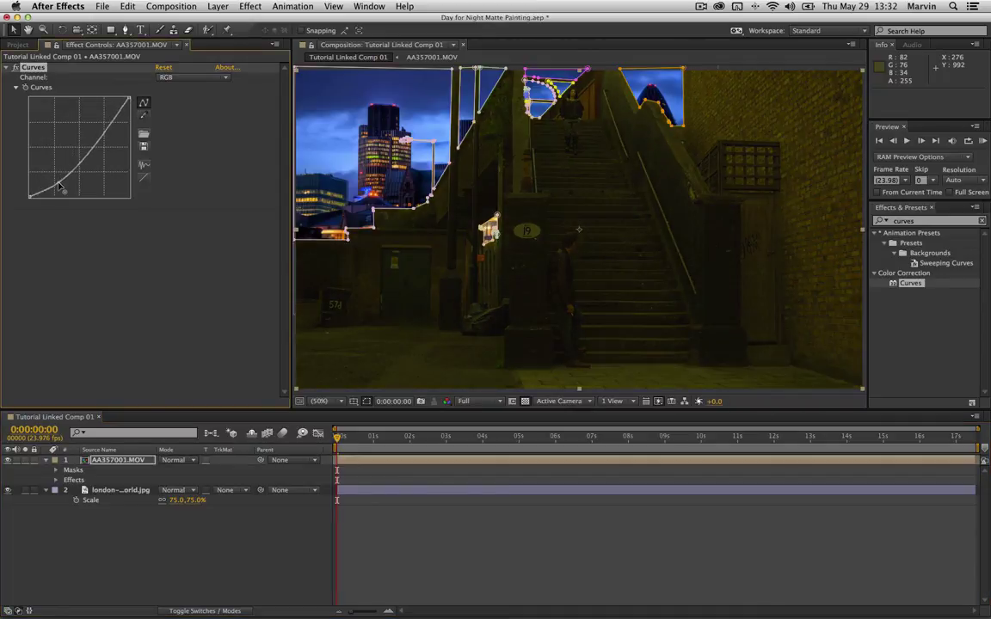
click(105, 123)
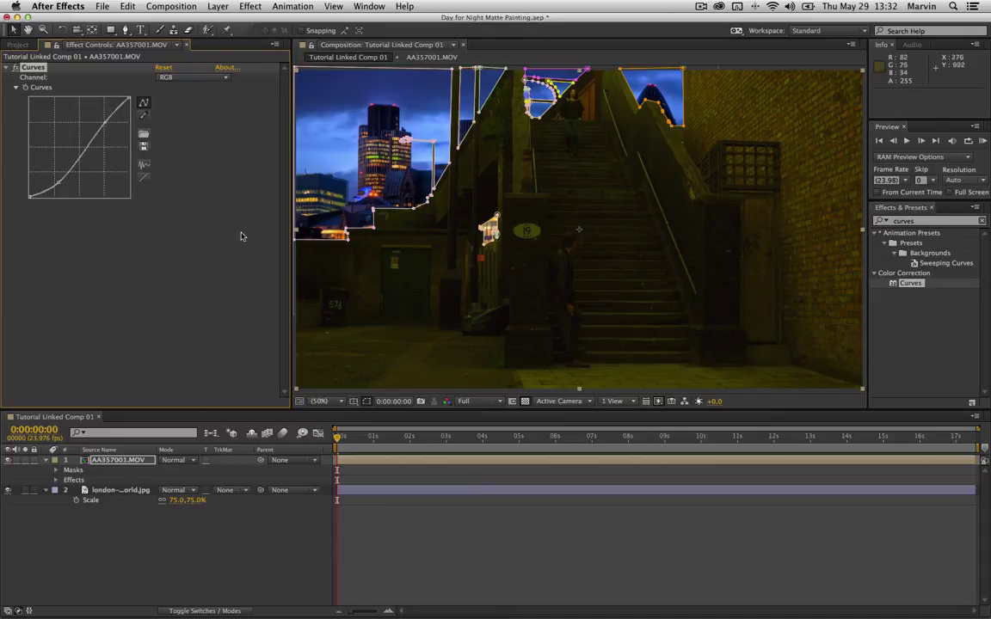
Add the Tint effect below Curves on the AA357001.MOV layer and set Amount to Tint to 25%
click(912, 221)
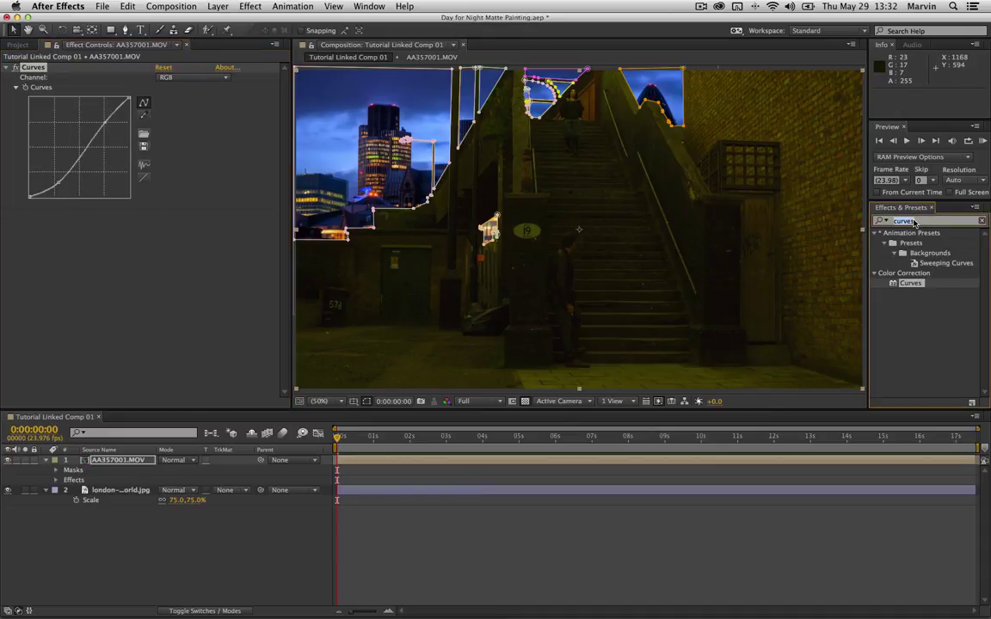
text(tint)
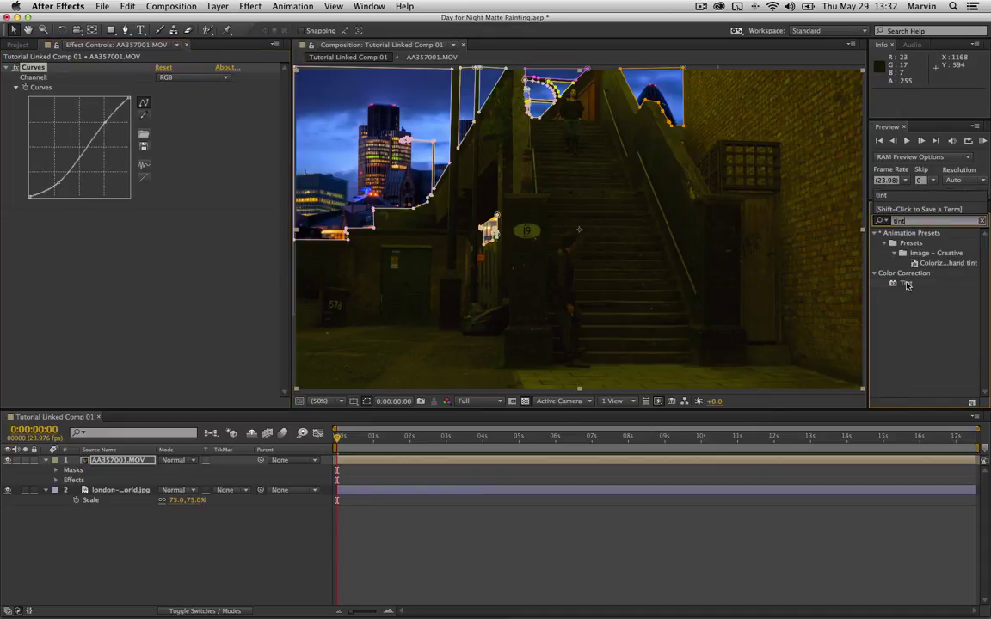
drag(905, 285, 195, 274)
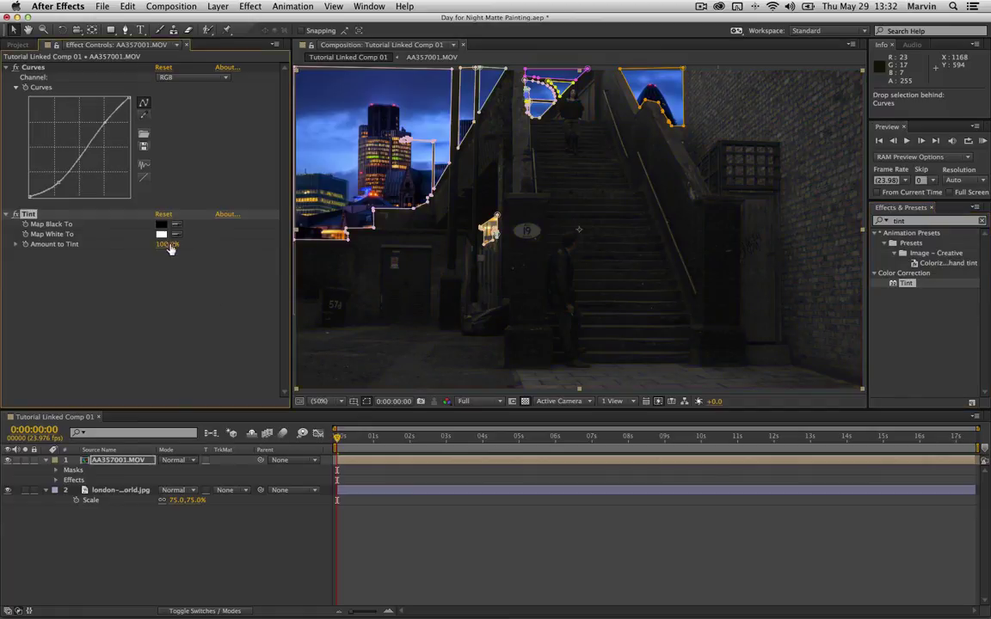
click(168, 245)
text(25)
key(Return)
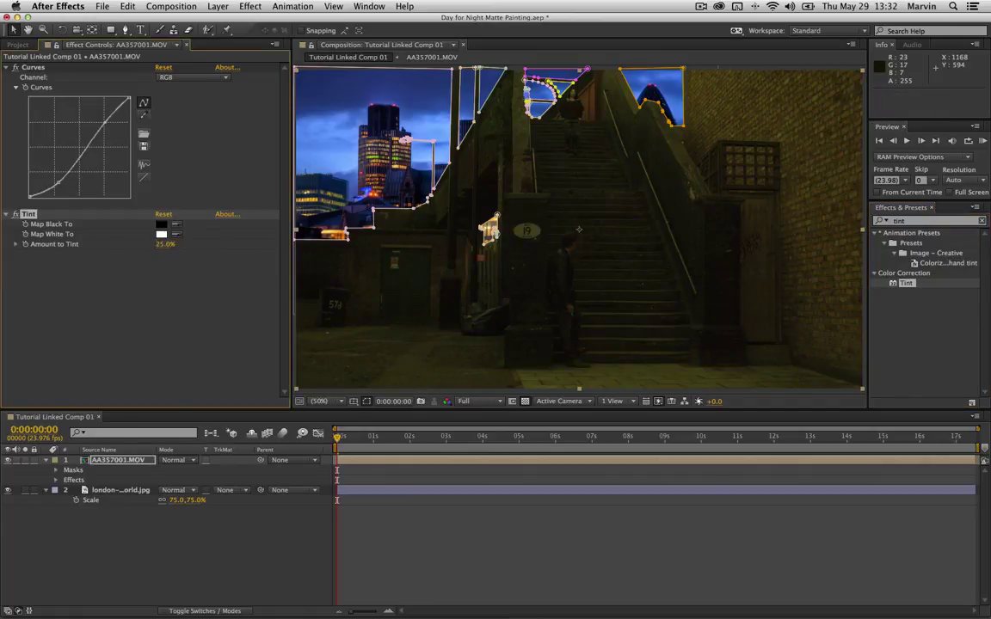
Lower the Green curve's midtones slightly and raise the Blue curve's midtones in the footage's Curves effect, then deselect the layer
click(204, 77)
click(188, 113)
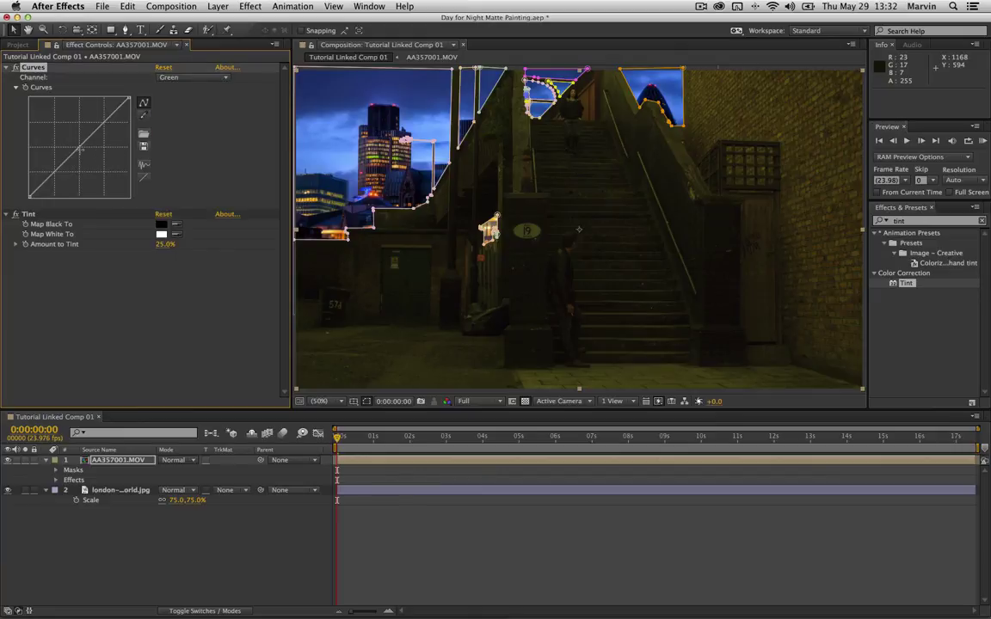
drag(79, 149, 82, 154)
click(204, 77)
click(181, 122)
drag(78, 148, 71, 146)
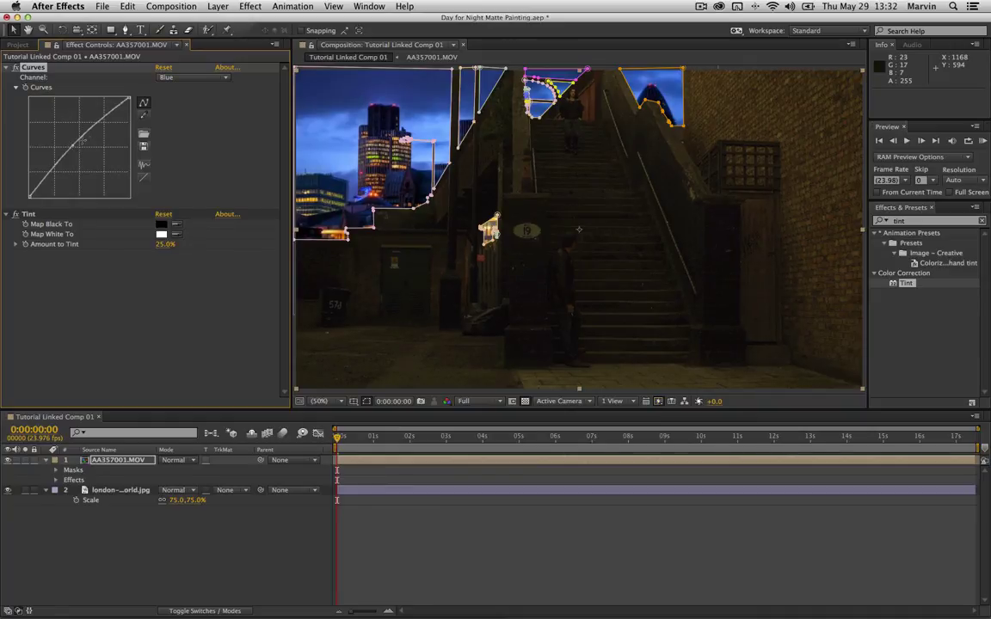
click(533, 518)
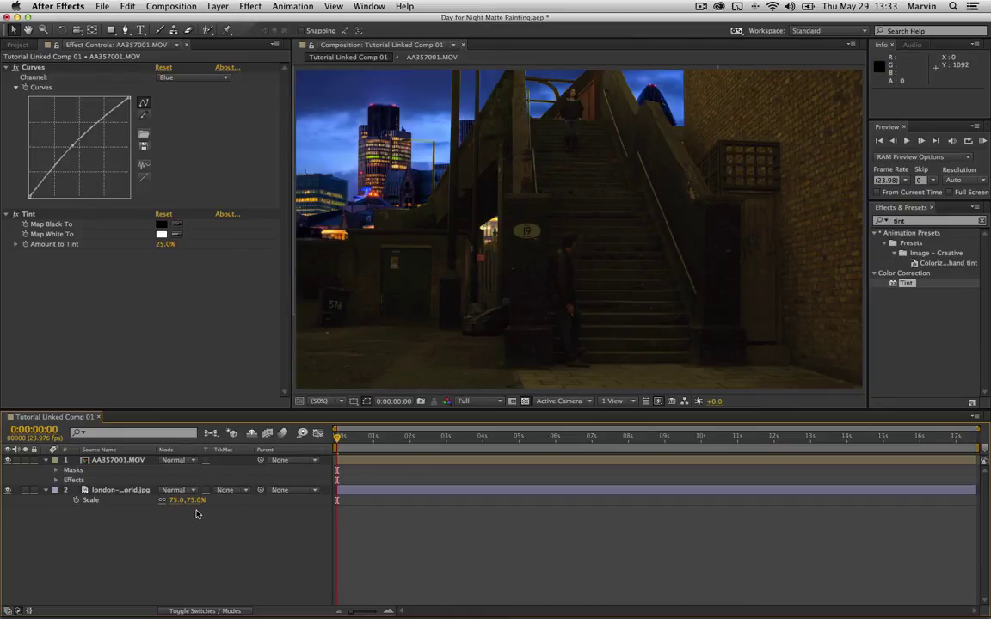
Set the feather of all masks on the AA357001.MOV layer to 5 pixels
click(100, 492)
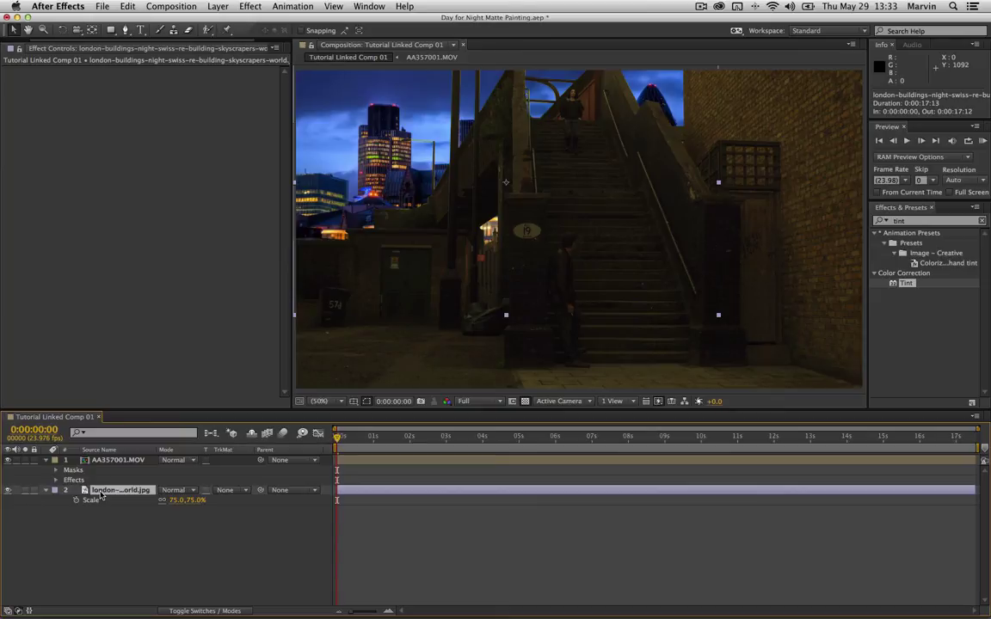
key(s)
click(111, 462)
key(m)
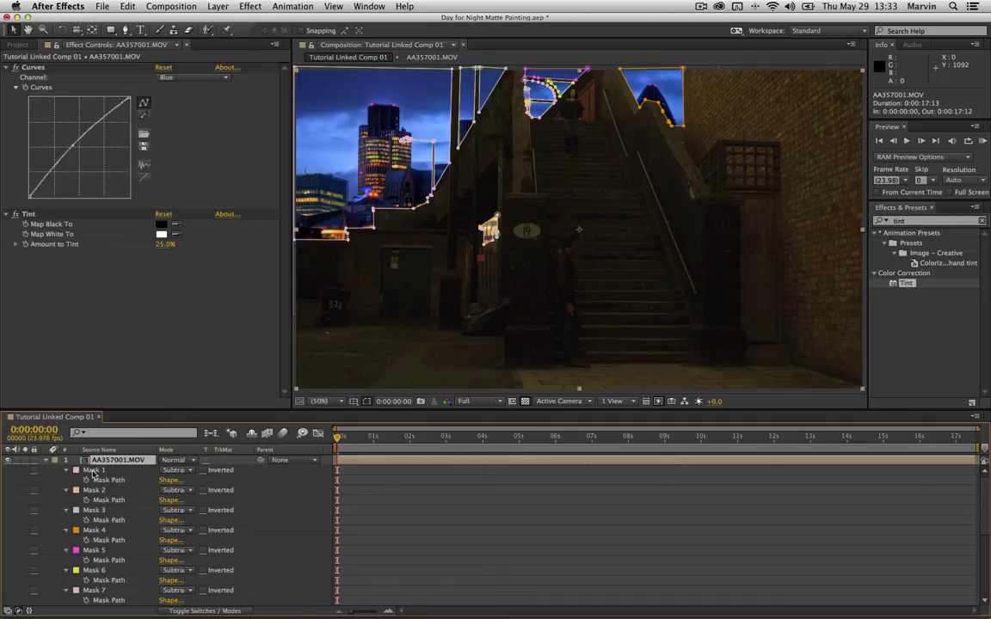
click(93, 471)
scroll(97, 481, down, 5)
shift+click(104, 582)
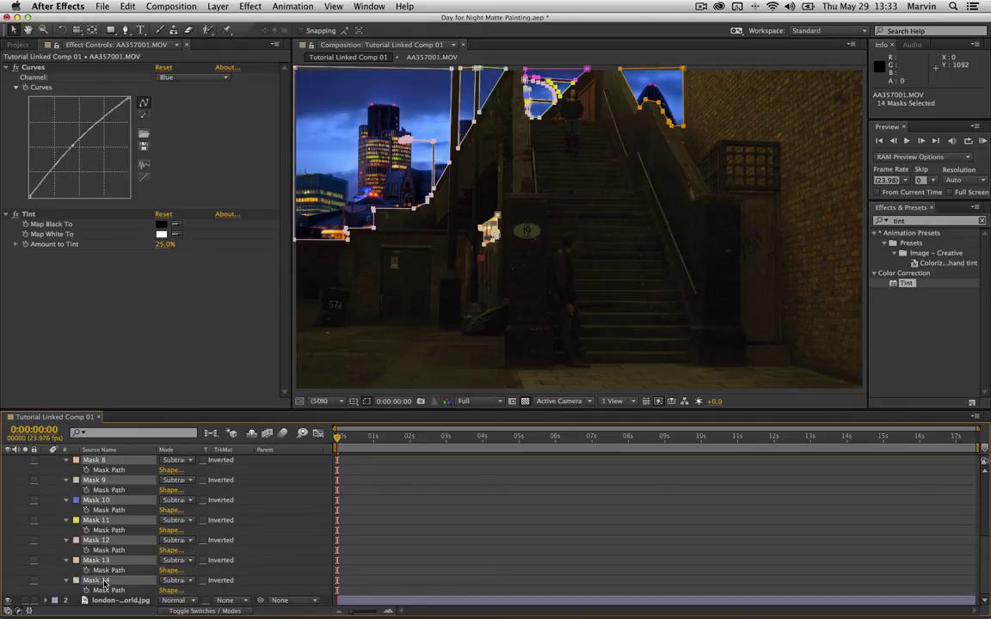
key(f)
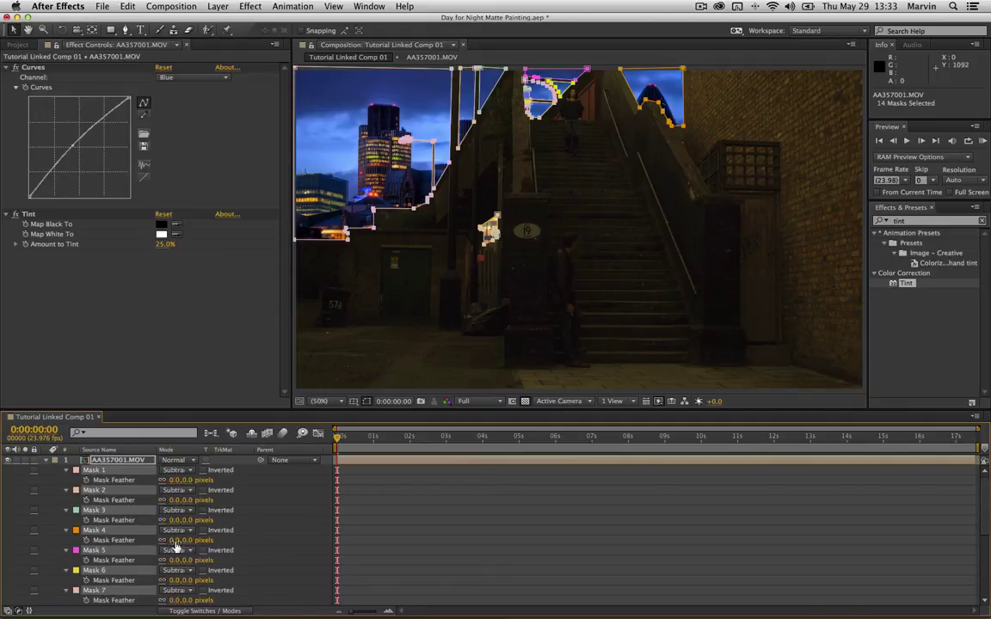
drag(175, 546, 177, 540)
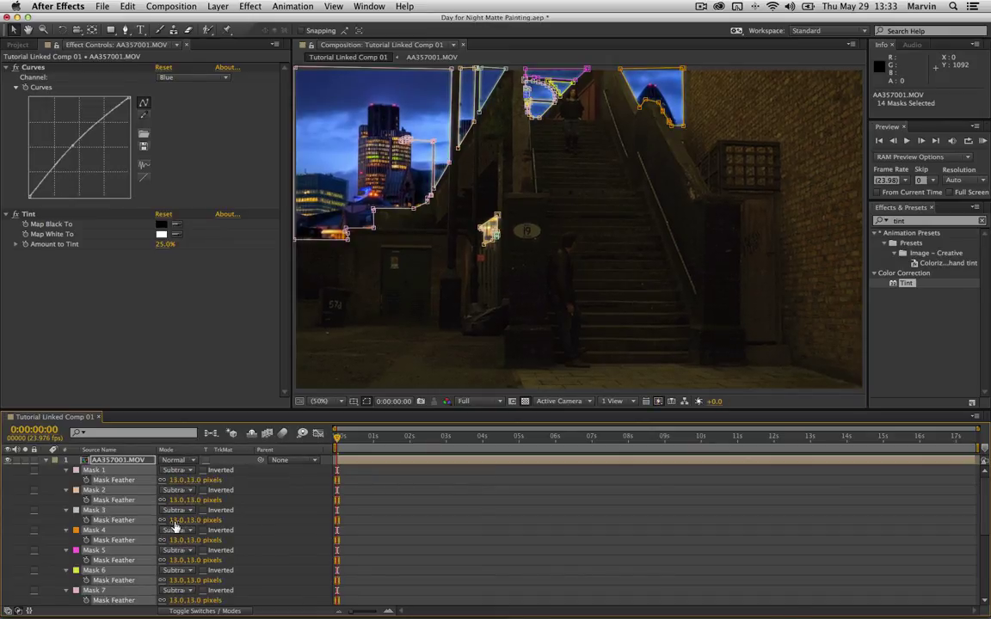
click(176, 520)
key(Return)
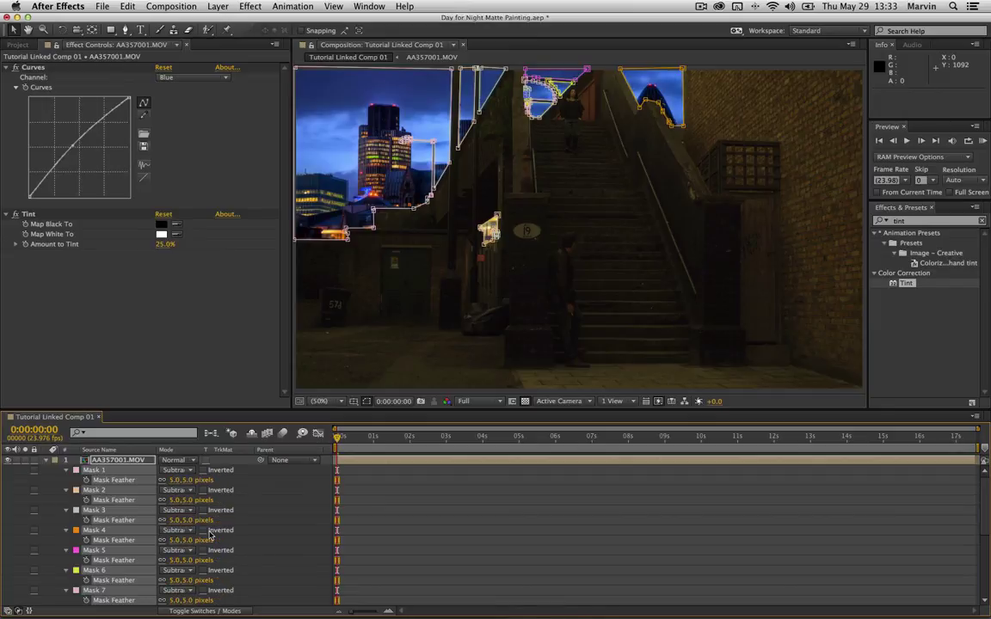
click(46, 460)
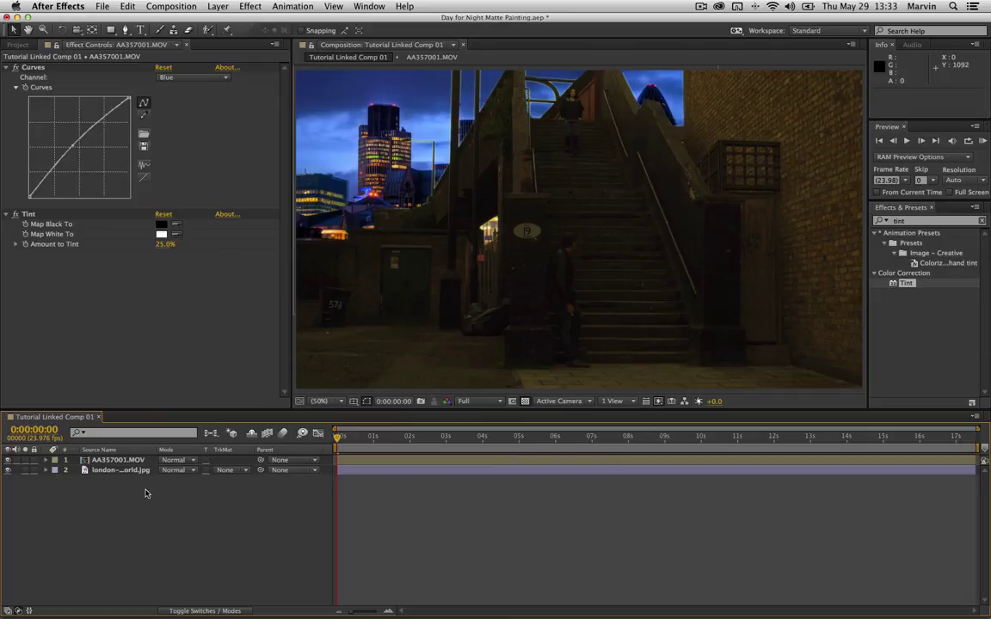
Set the feather of all masks on the AA357001.MOV layer to 2 pixels
click(118, 460)
key(m)
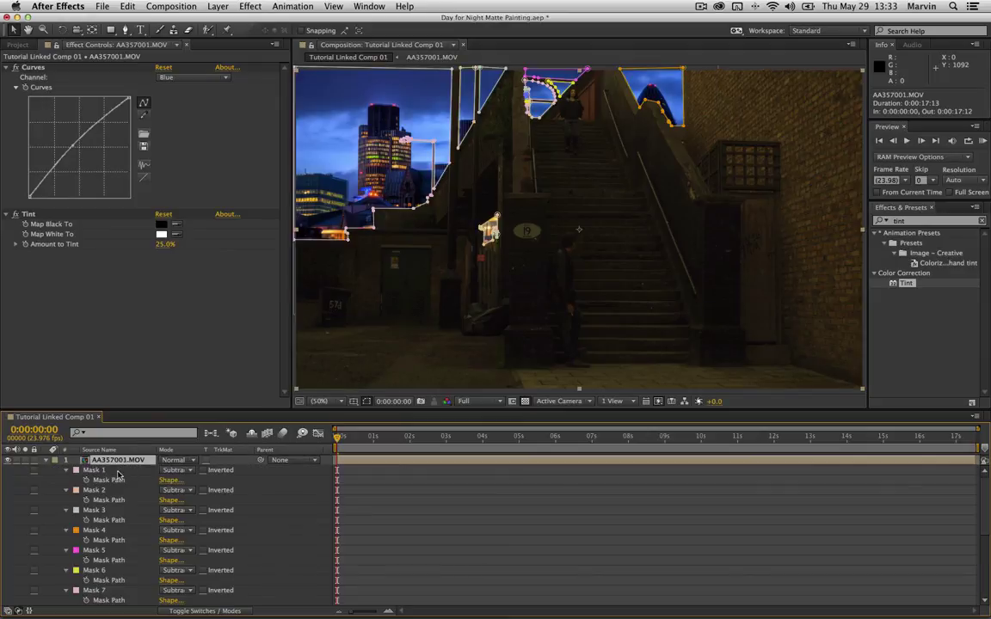
key(super+a)
scroll(103, 516, down, 5)
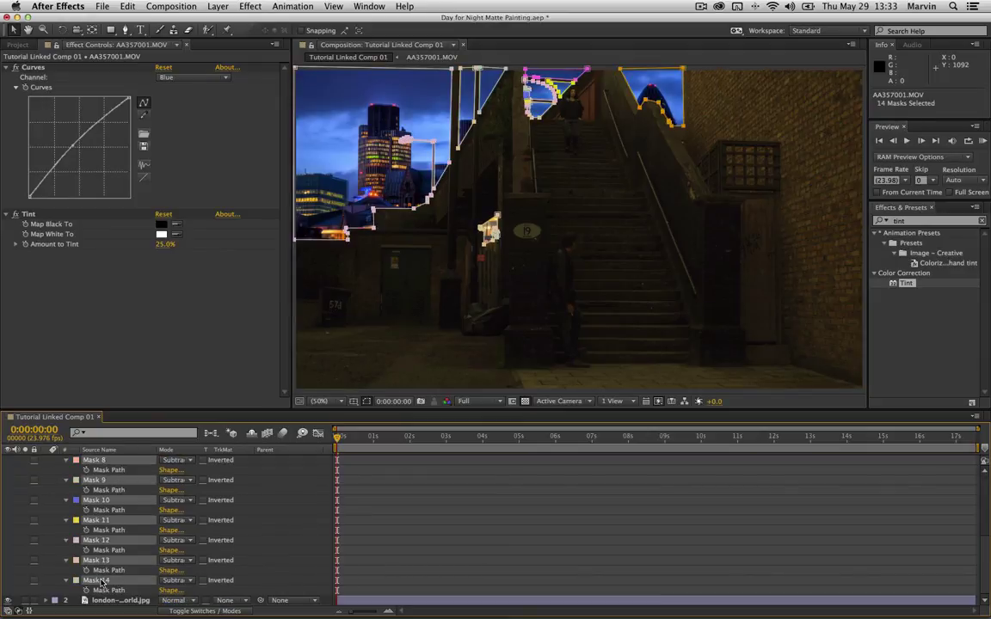
key(f)
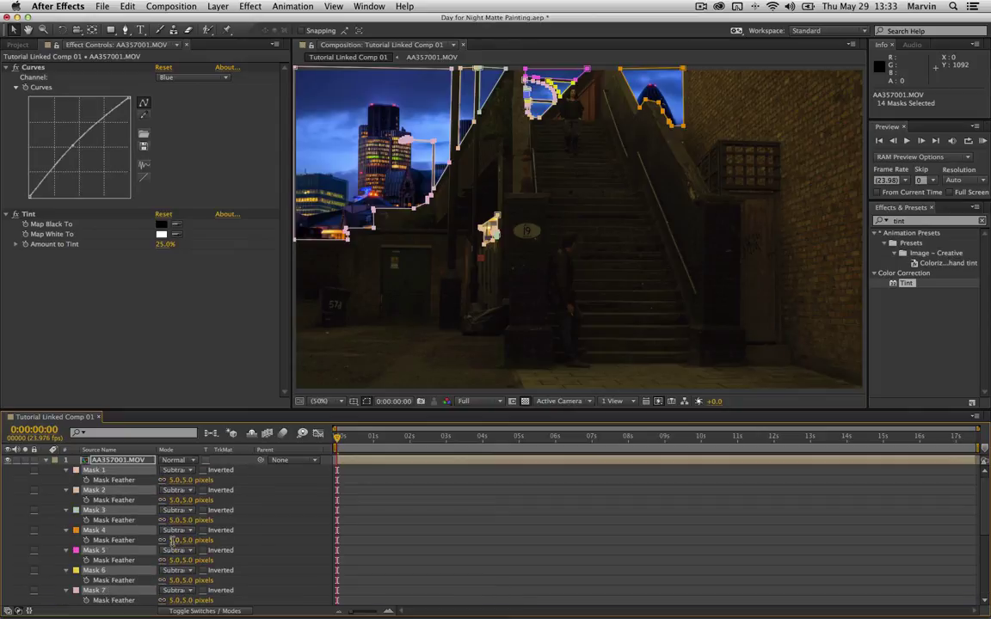
text(2)
key(Return)
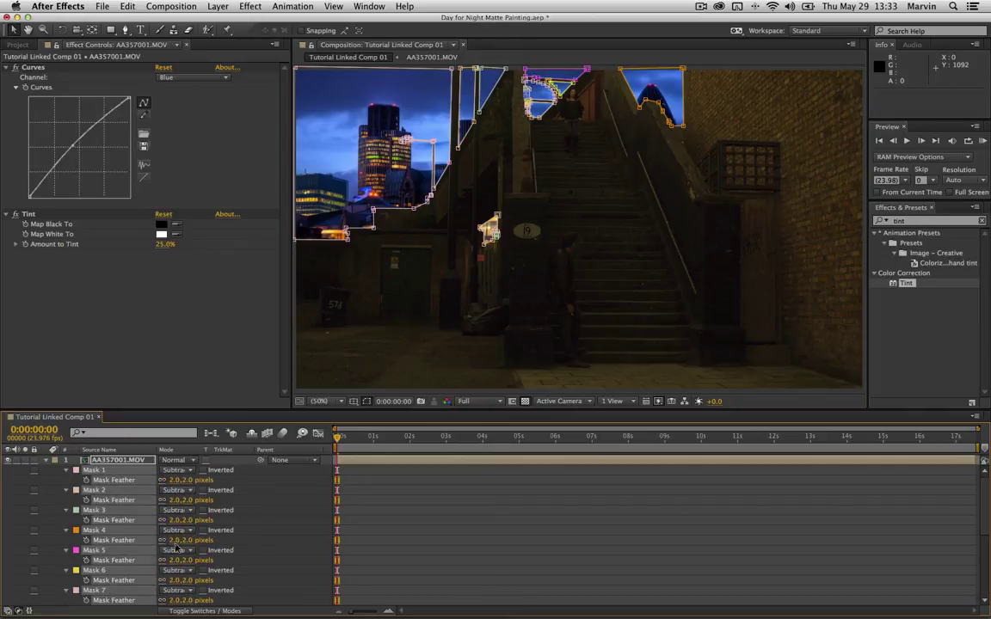
click(46, 459)
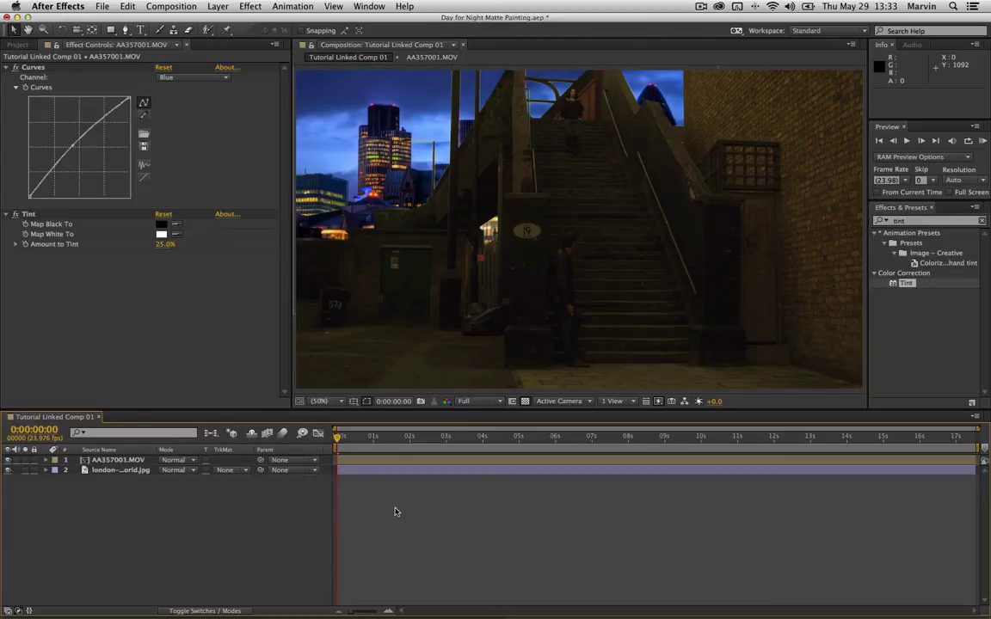
Apply Curves to the London skyline image layer and shape its RGB curve into a gentle S with darker shadows
click(379, 462)
click(914, 222)
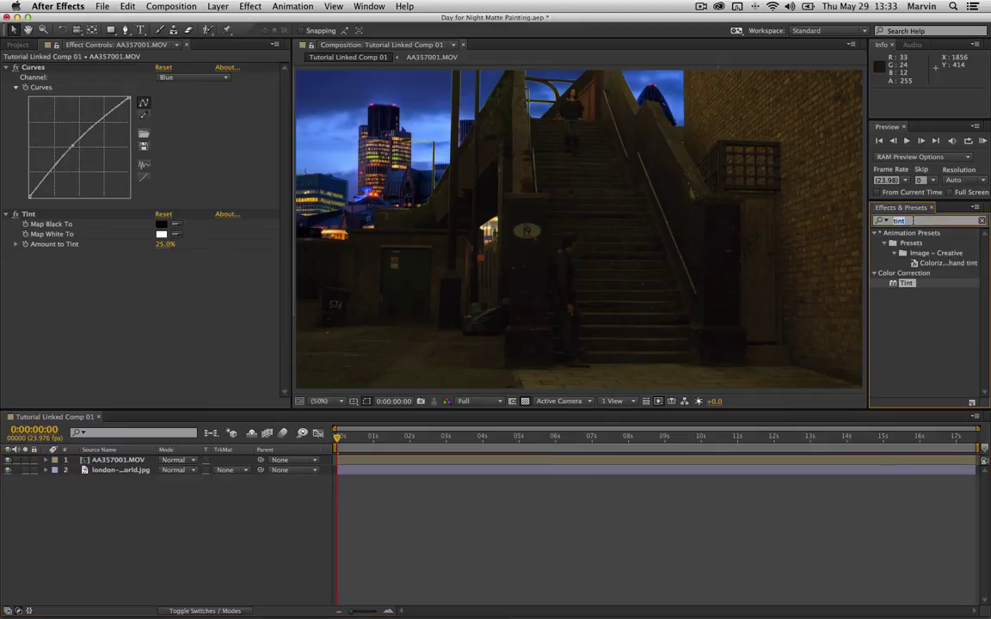
text(curves)
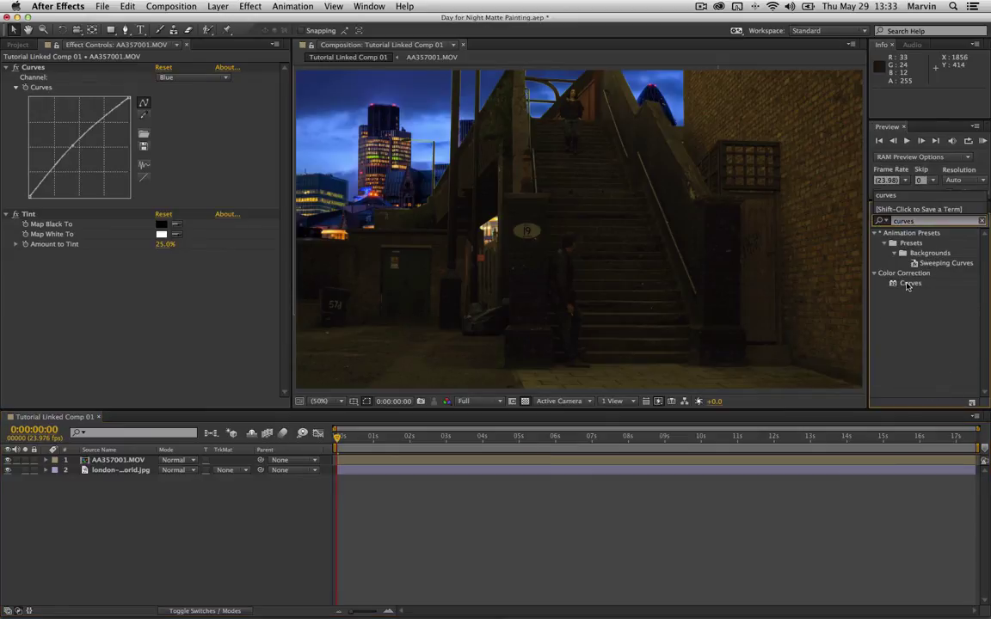
drag(907, 285, 124, 472)
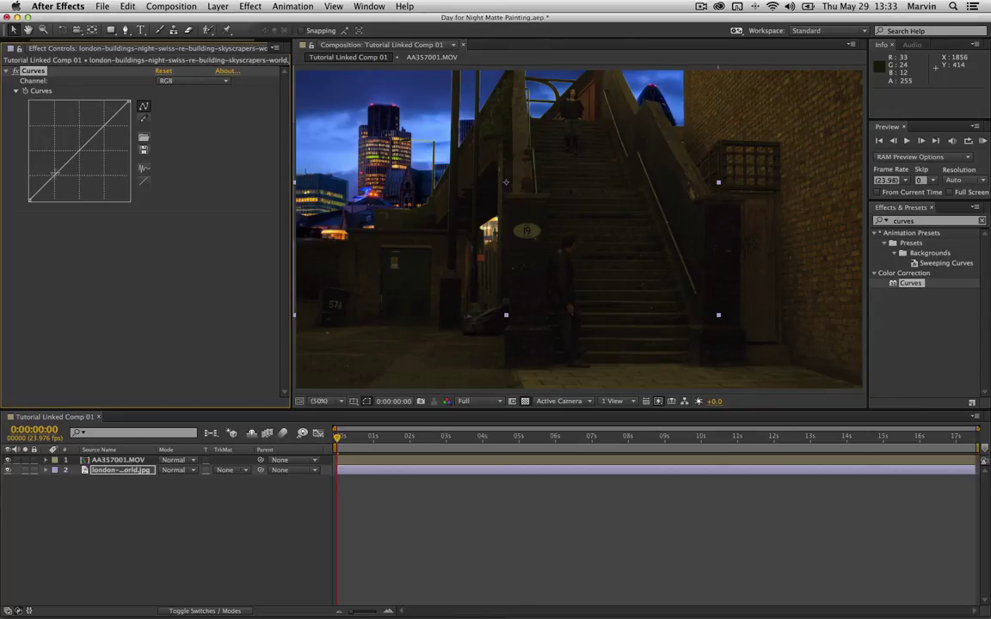
drag(56, 175, 60, 185)
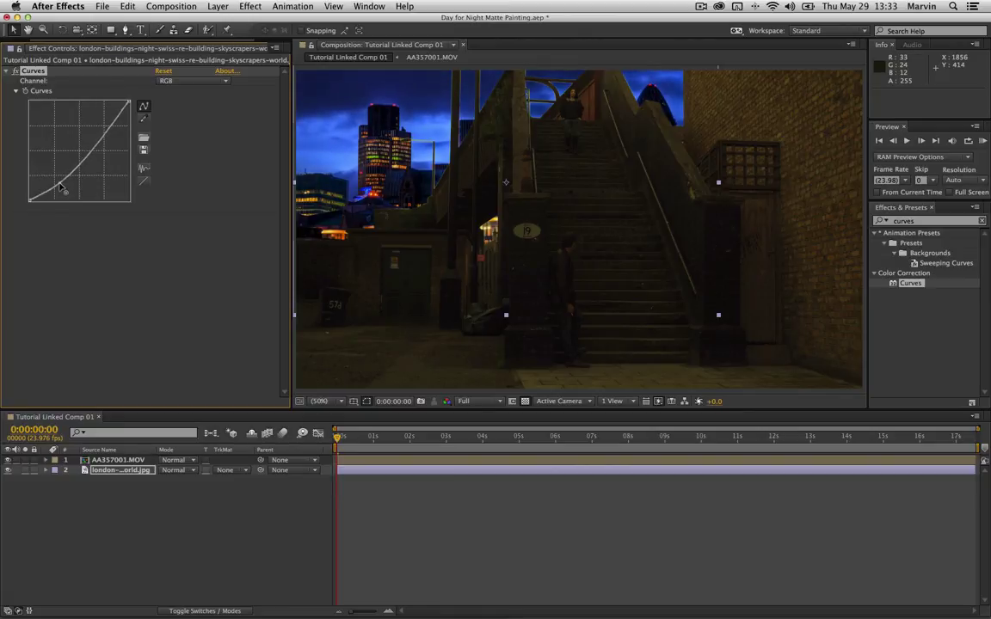
drag(105, 126, 104, 131)
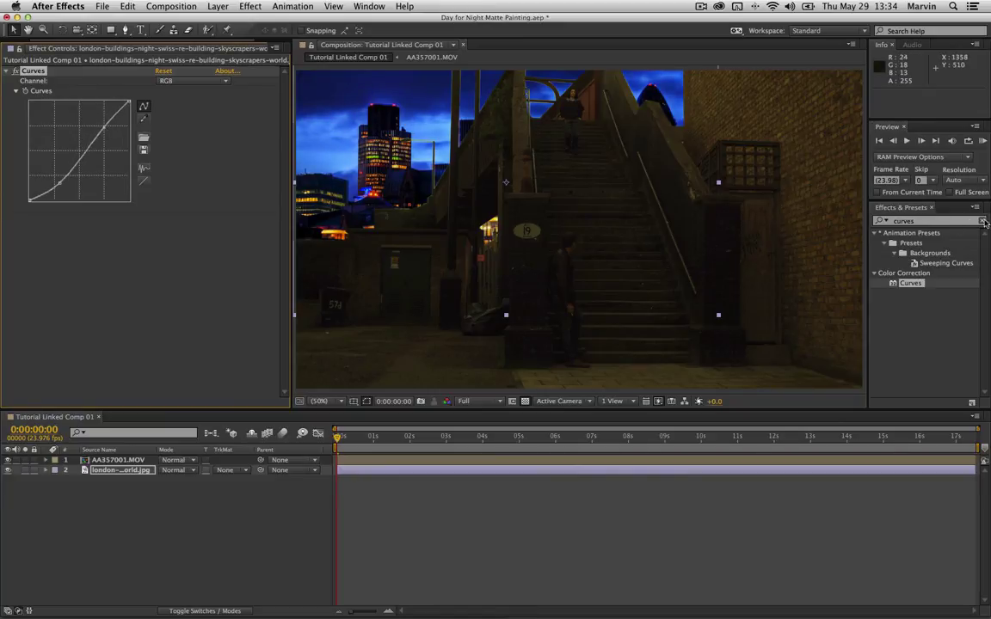
Apply Tint after Curves on the London skyline image layer, with Amount to Tint at 50%
click(935, 221)
text(tint)
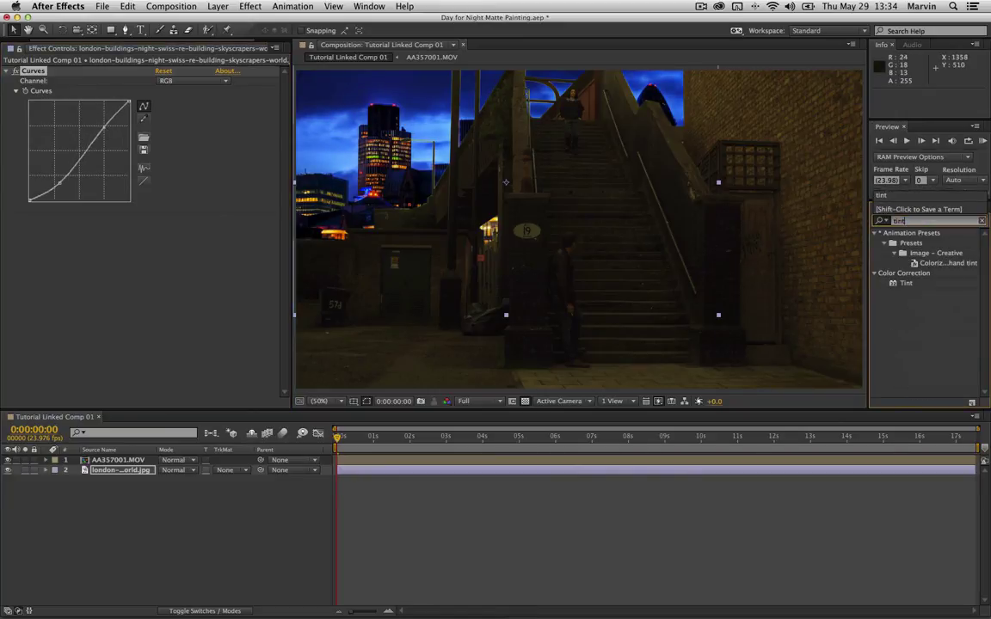
drag(906, 283, 208, 303)
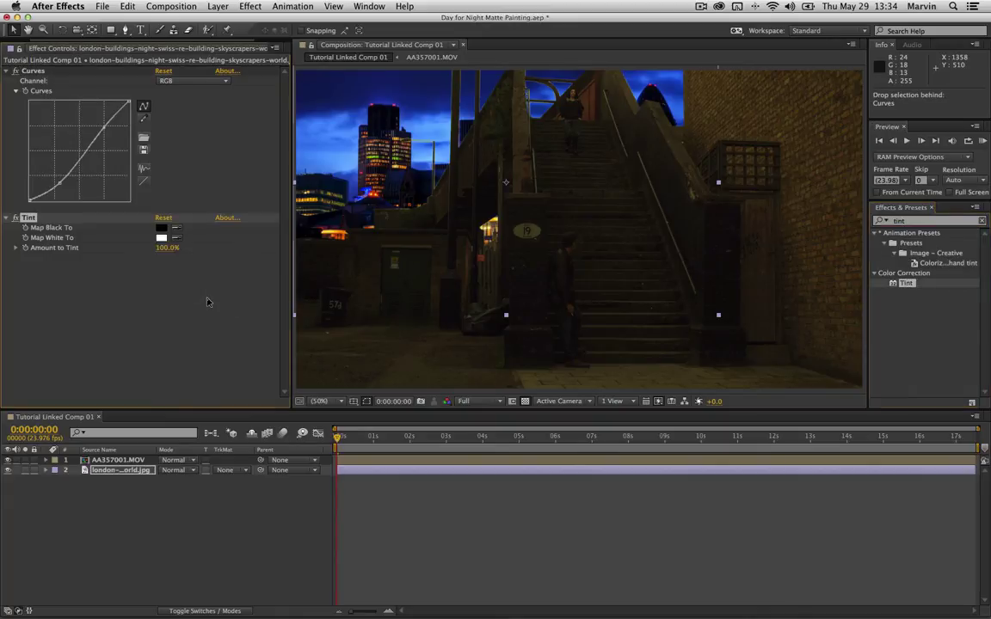
click(167, 247)
text(25)
key(Return)
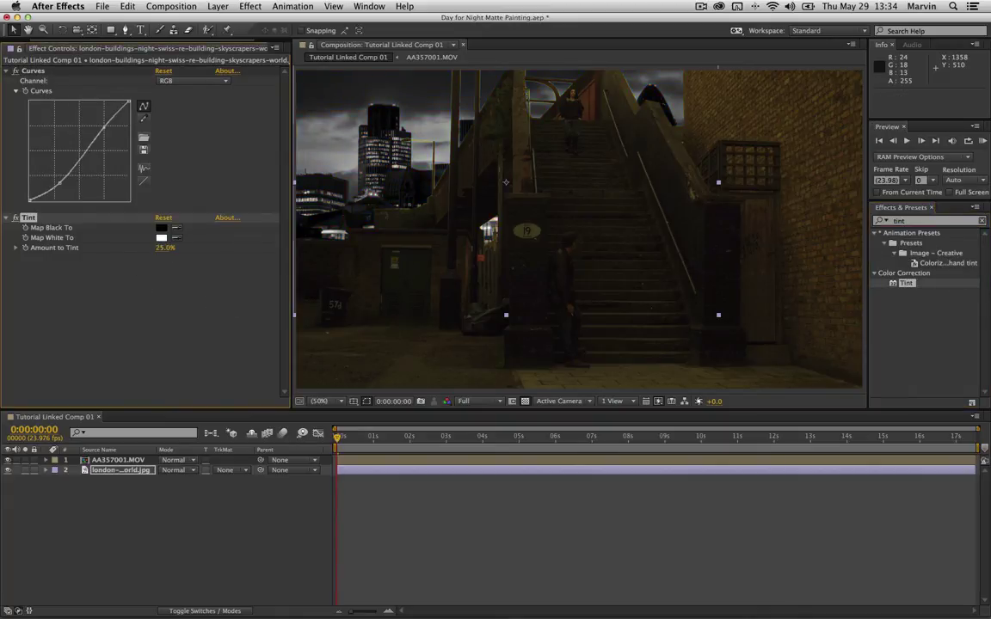
click(163, 248)
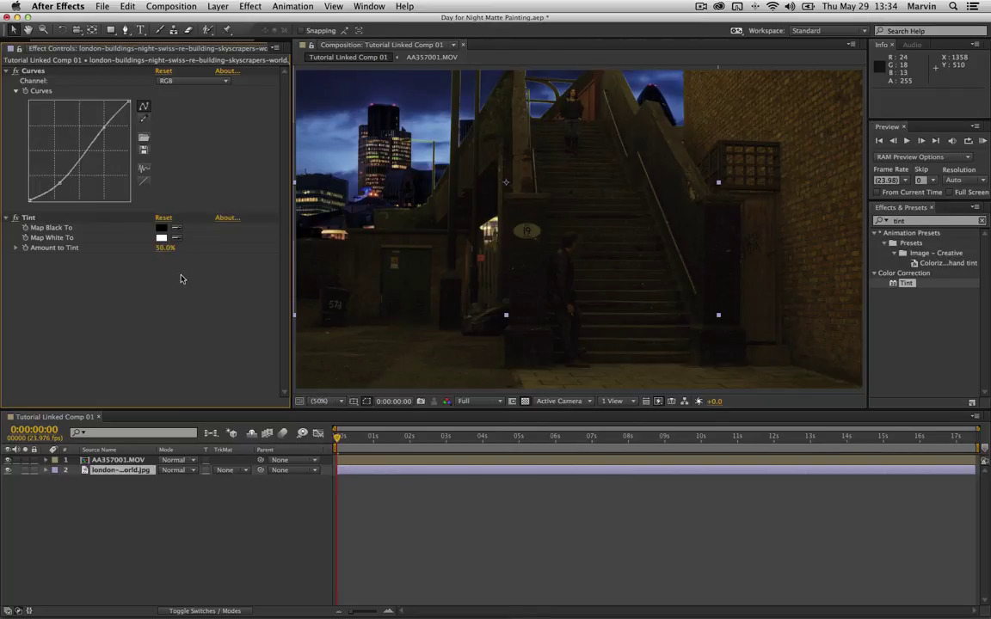
click(180, 274)
Lower the Blue channel's midtones and raise the Green channel's midtones slightly in the skyline layer's Curves effect
click(221, 80)
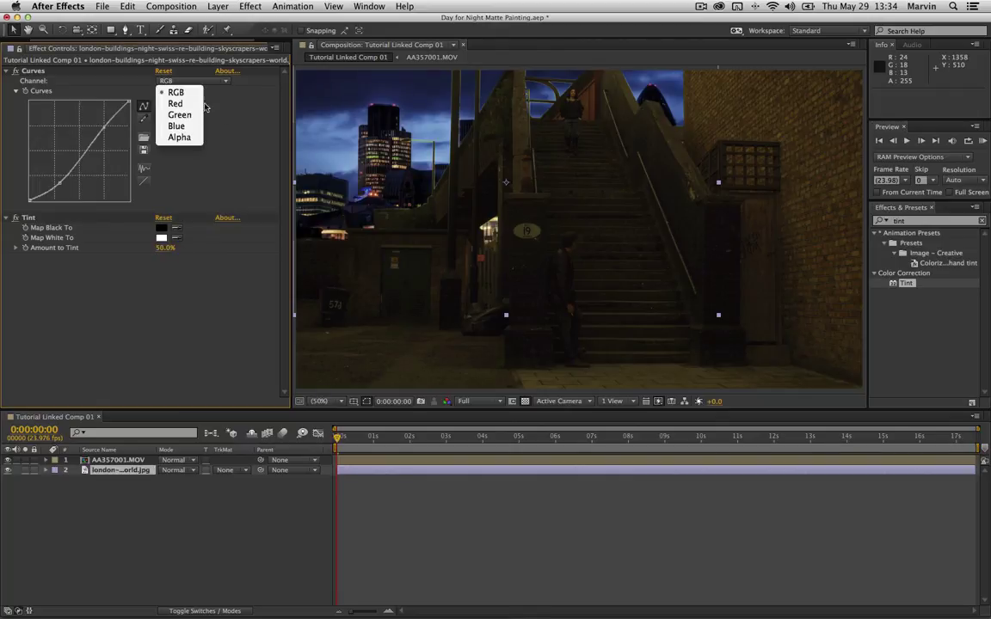
click(173, 116)
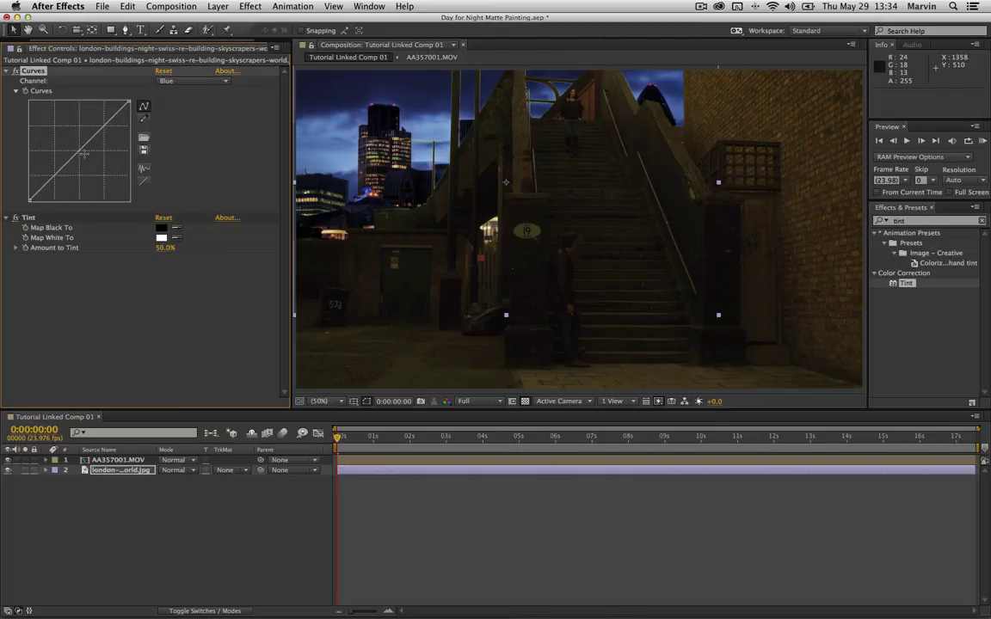
drag(85, 154, 85, 160)
click(209, 79)
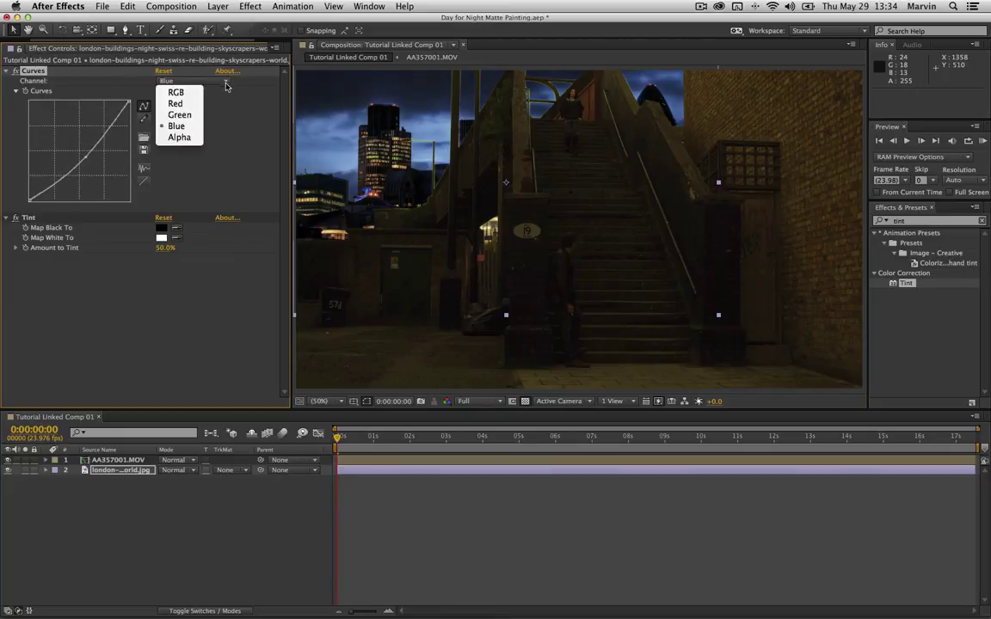
click(176, 117)
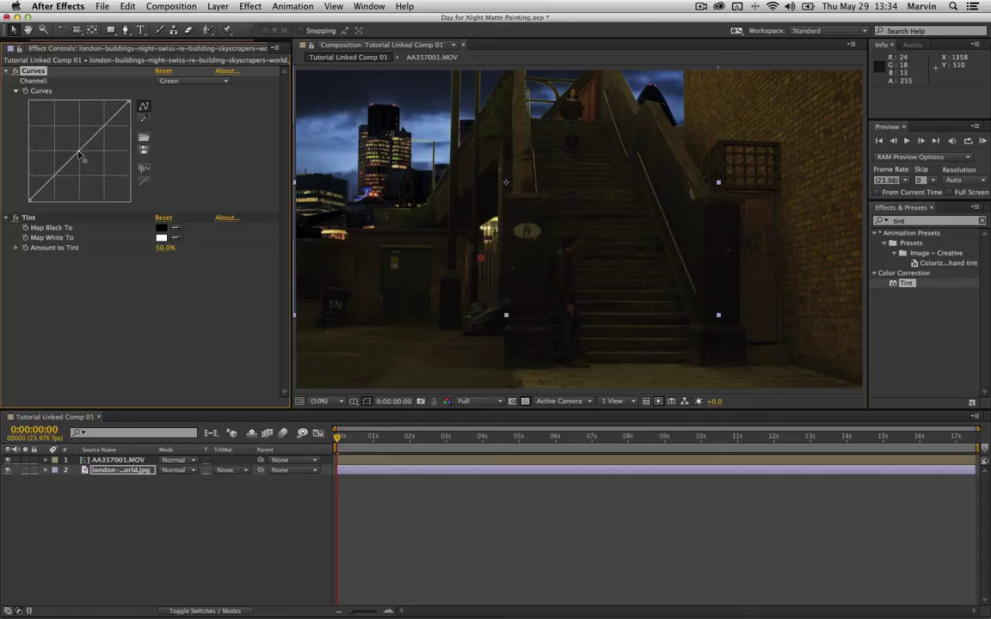
drag(79, 154, 76, 150)
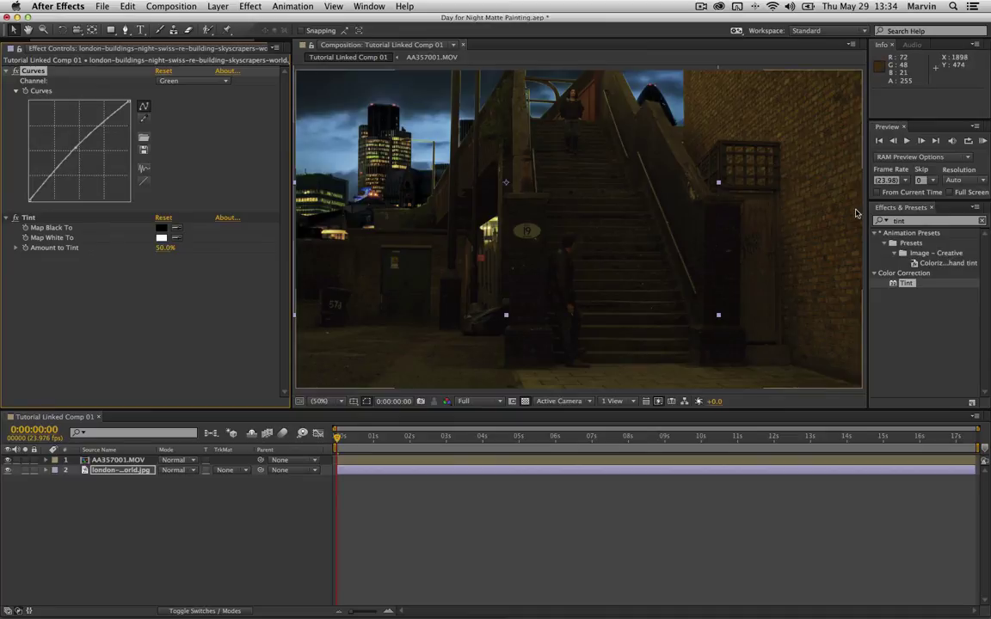
Apply a Photo Filter after Tint on the skyline layer, using Warming Filter (85) with Density at 62%
click(920, 220)
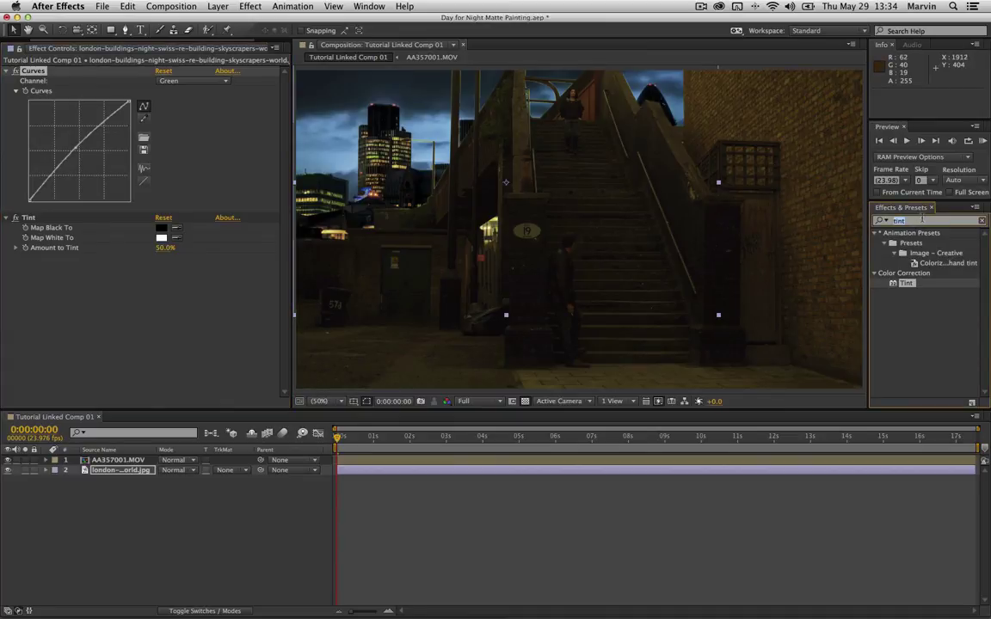
text(photo)
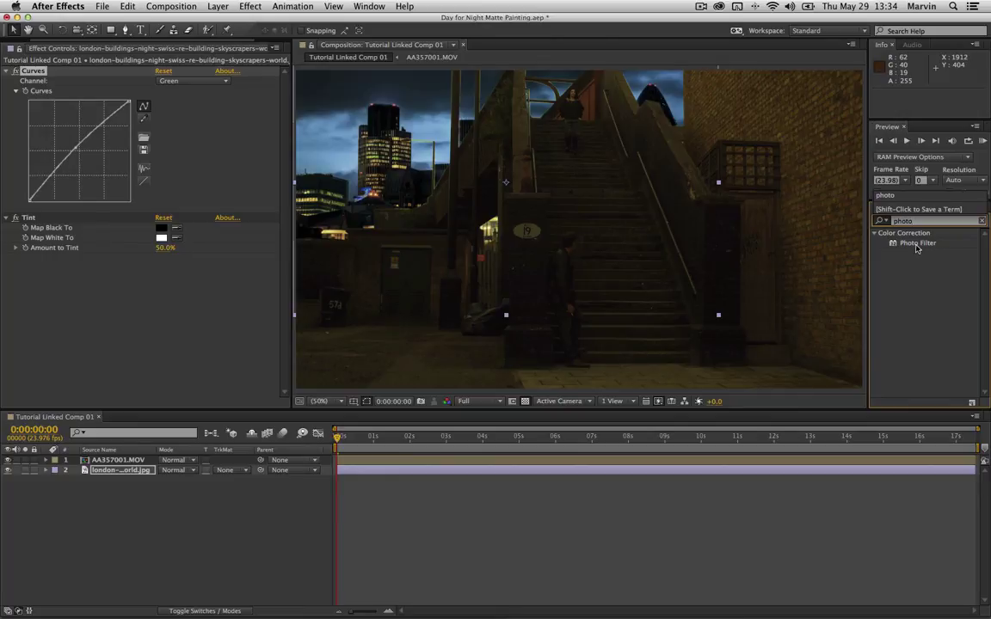
drag(916, 243, 172, 258)
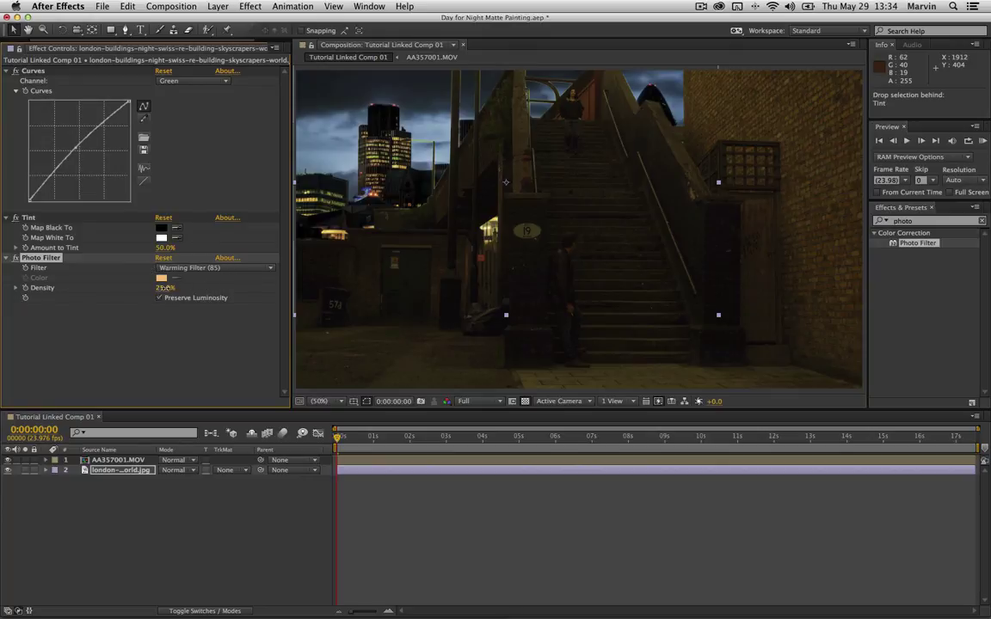
drag(176, 288, 182, 288)
drag(163, 287, 172, 287)
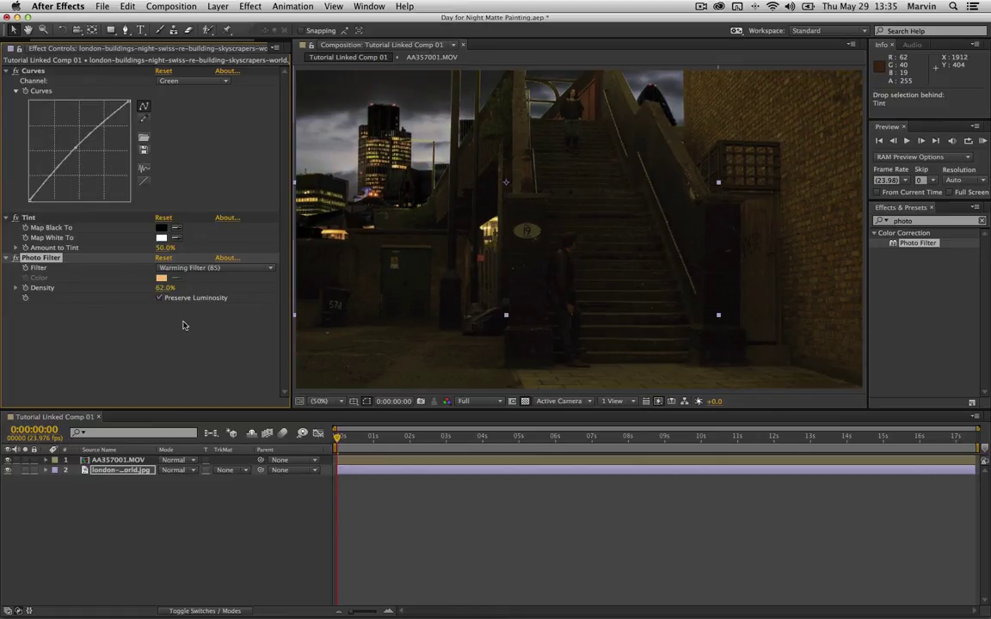
Move the Photo Filter ahead of Curves in the effect order and raise its Density to 87%
drag(41, 257, 64, 70)
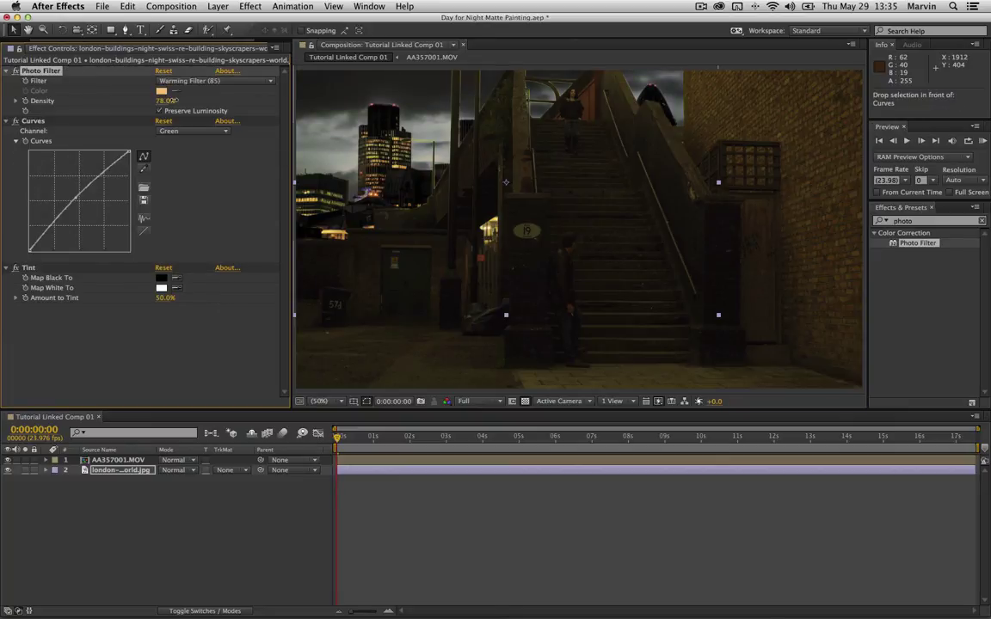
drag(163, 101, 182, 101)
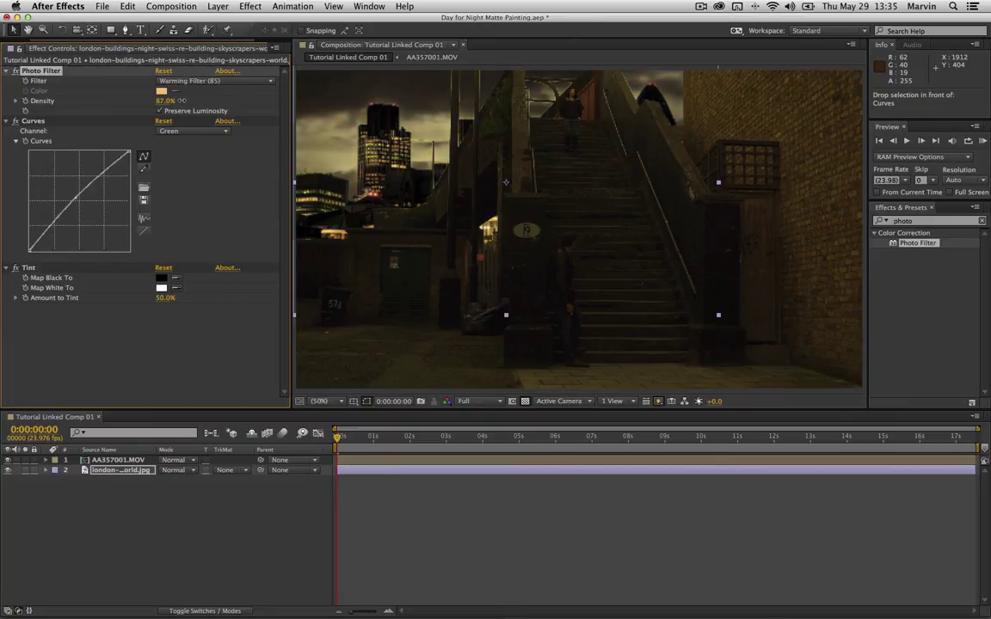
click(540, 526)
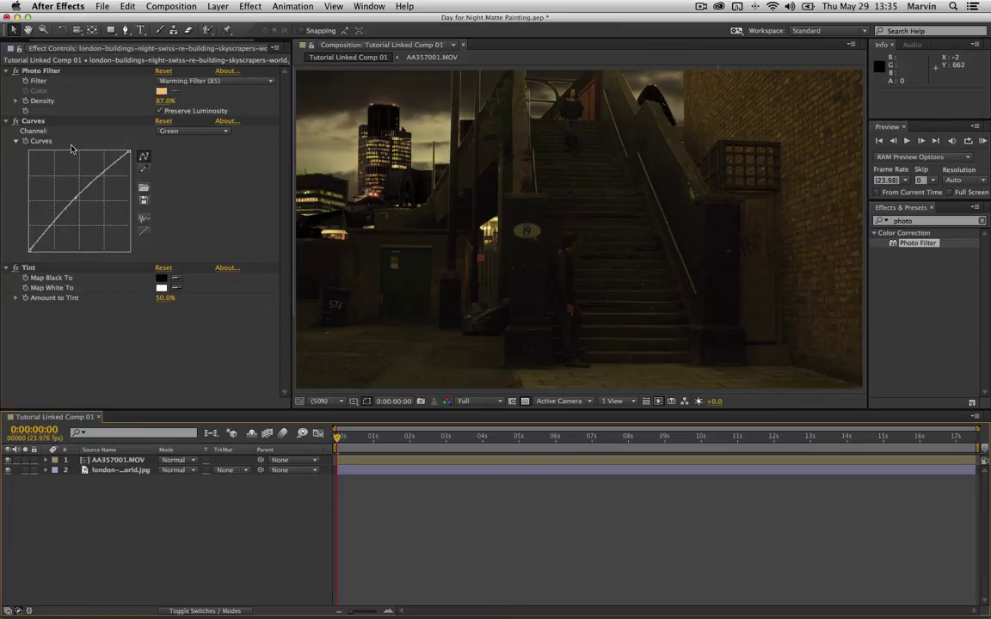
Collapse the settings of the skyline layer's Photo Filter, Curves and Tint effects
click(6, 121)
click(6, 71)
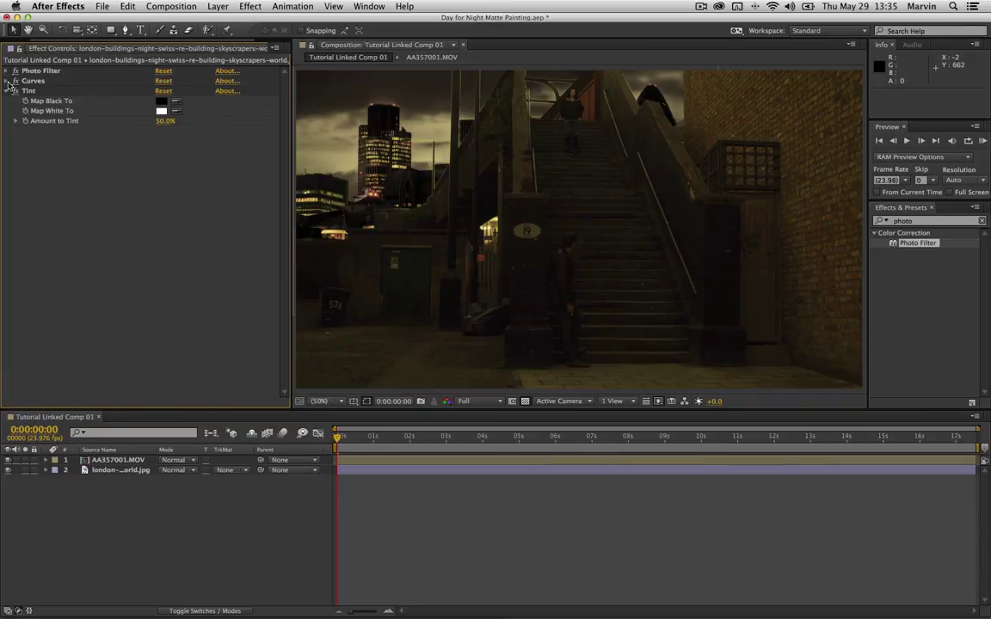
click(6, 91)
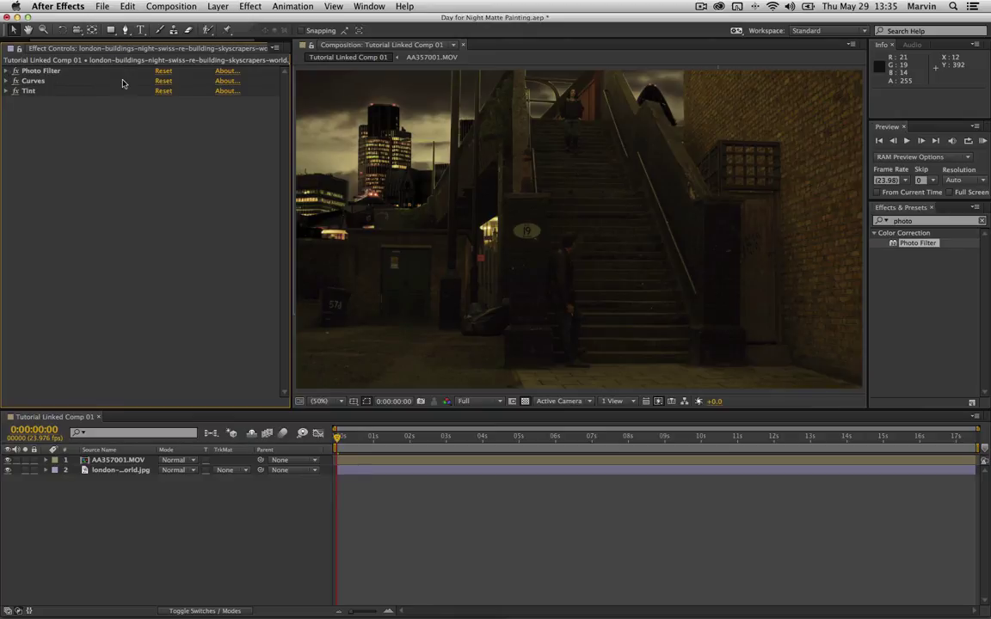
Reset the skyline layer's Curves effect and shape an RGB S-curve with lowered shadows and slightly lifted highlights
click(161, 82)
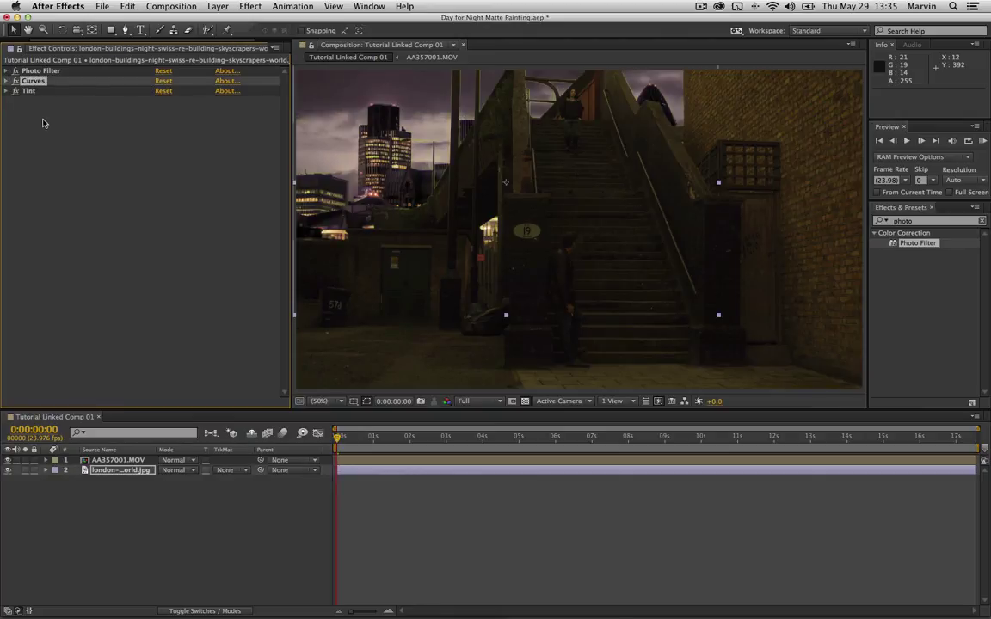
click(6, 81)
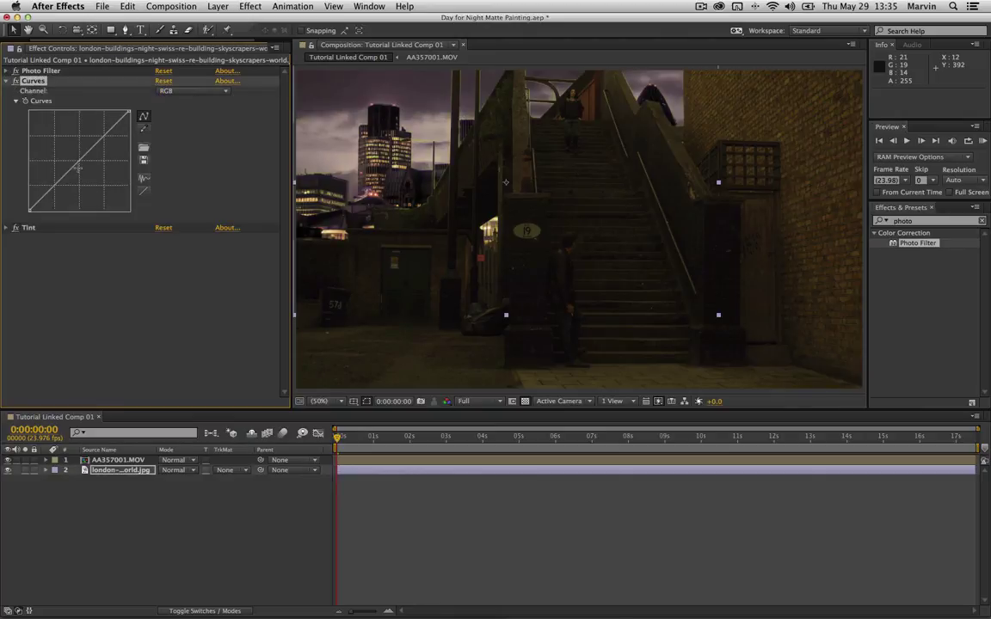
drag(54, 191, 61, 203)
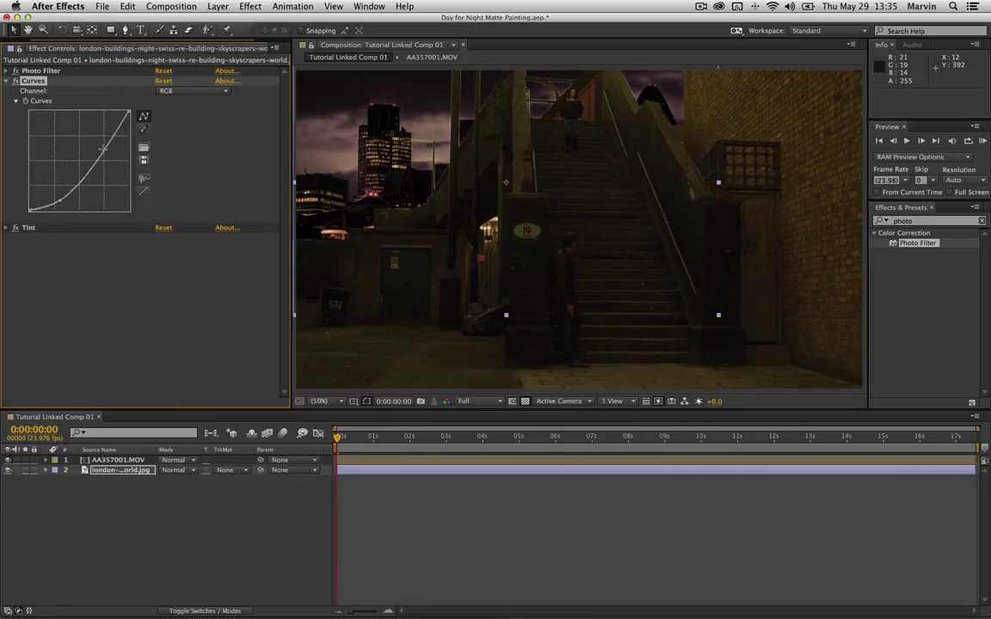
drag(104, 140, 109, 141)
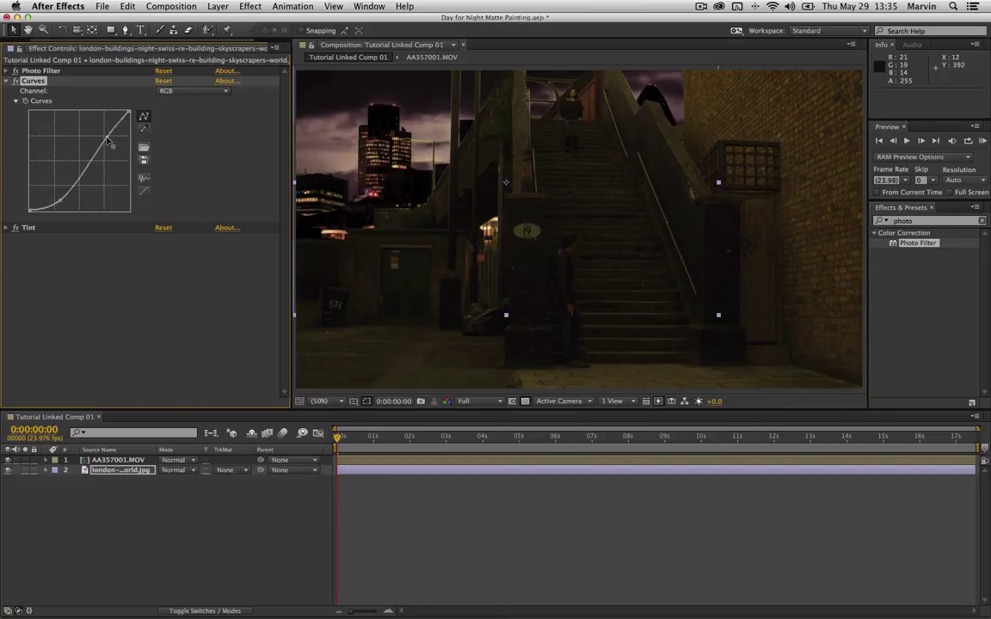
Lower the midtones slightly in the Red and Blue channels of the skyline layer's Curves effect
click(226, 92)
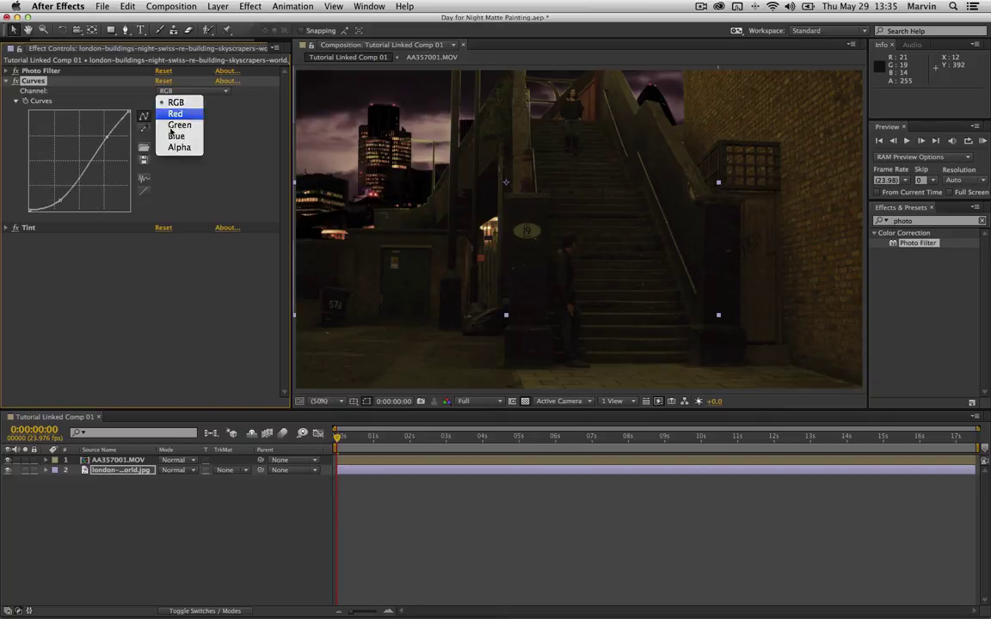
click(174, 113)
drag(77, 166, 83, 172)
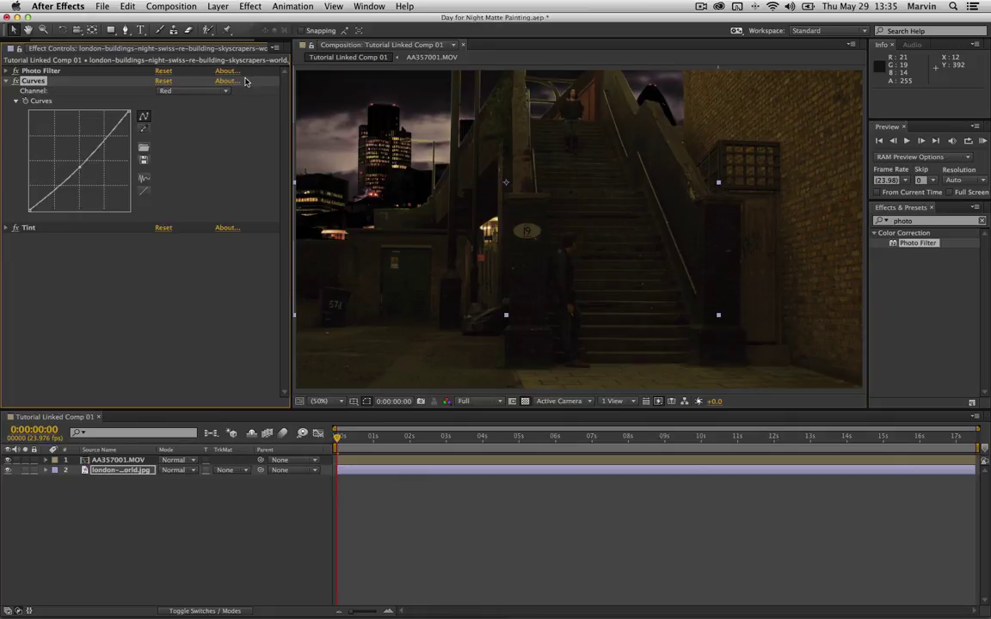
click(201, 89)
click(182, 137)
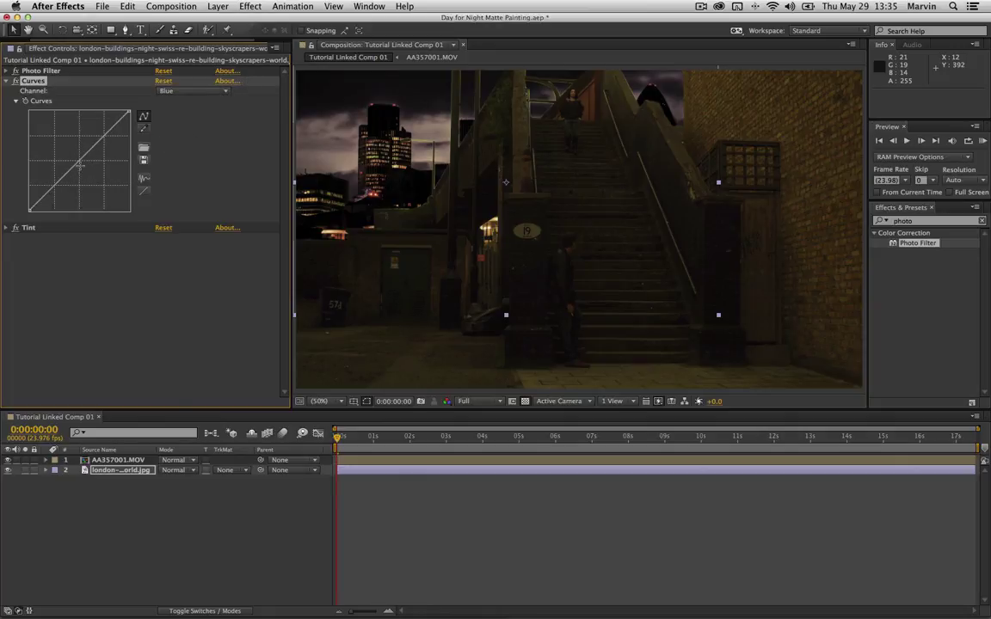
drag(78, 165, 80, 170)
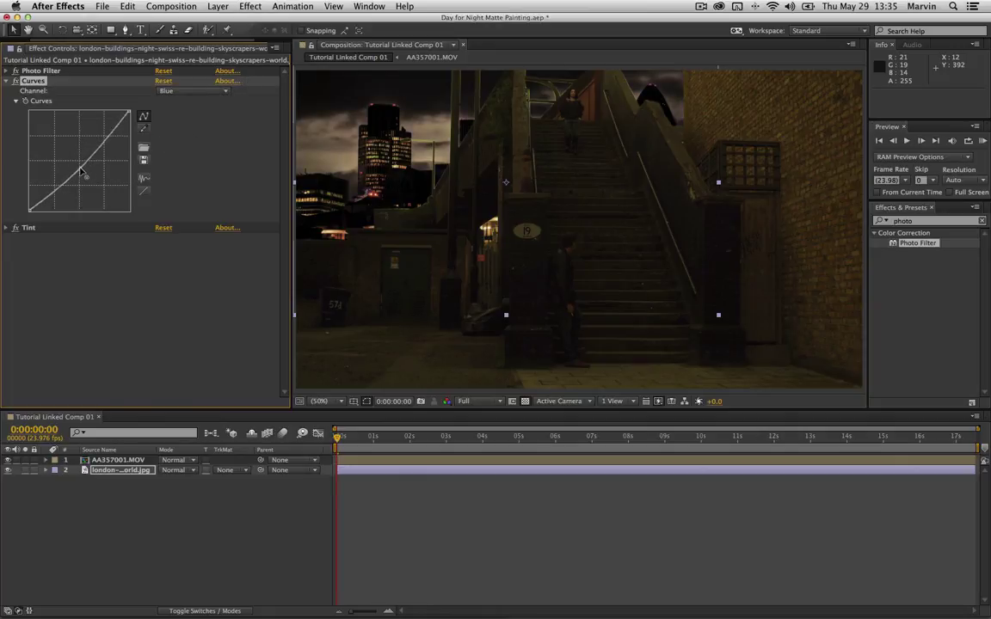
Raise the Green channel's midtones slightly in the skyline layer's Curves and check the grade against Matte Painting.jpg in Preview
click(206, 90)
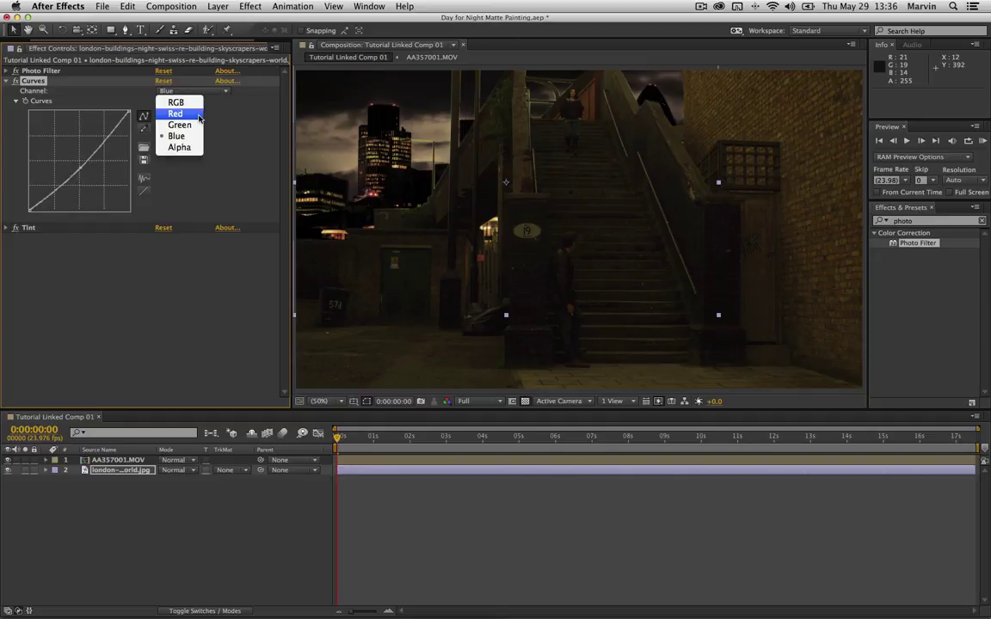
click(179, 125)
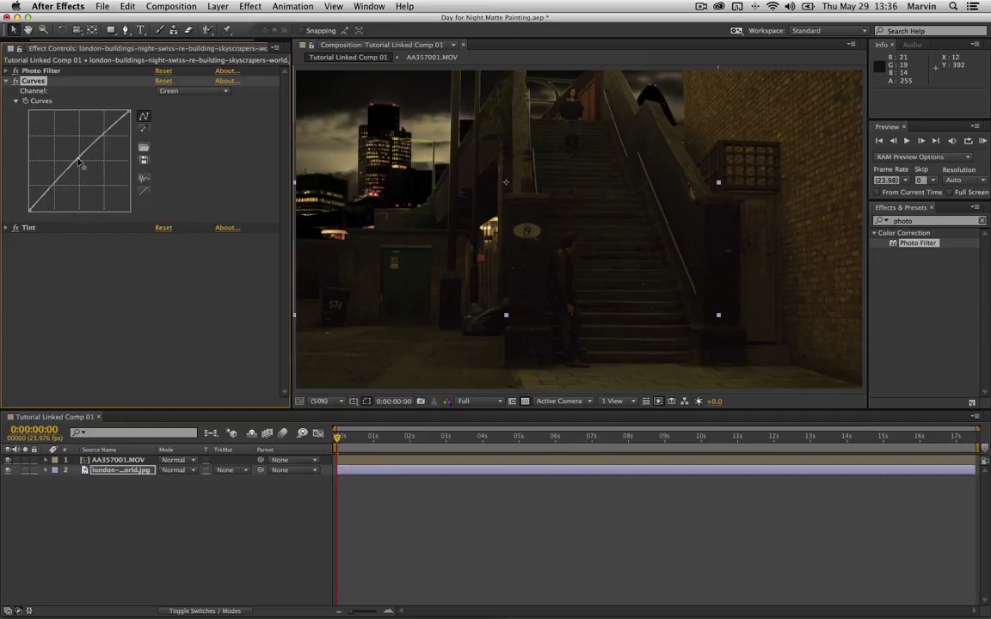
click(491, 518)
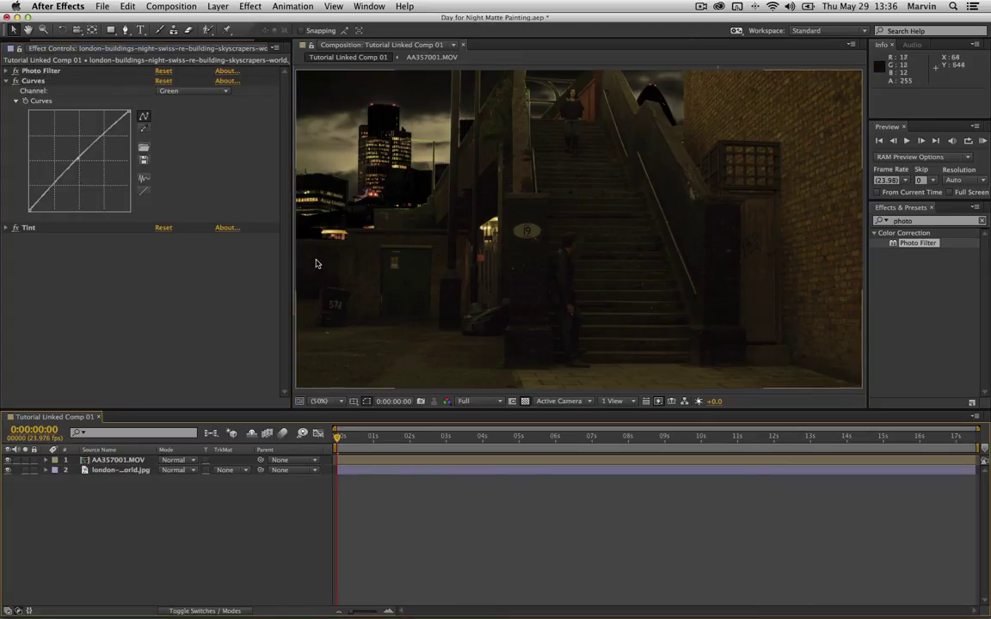
key(super+Tab)
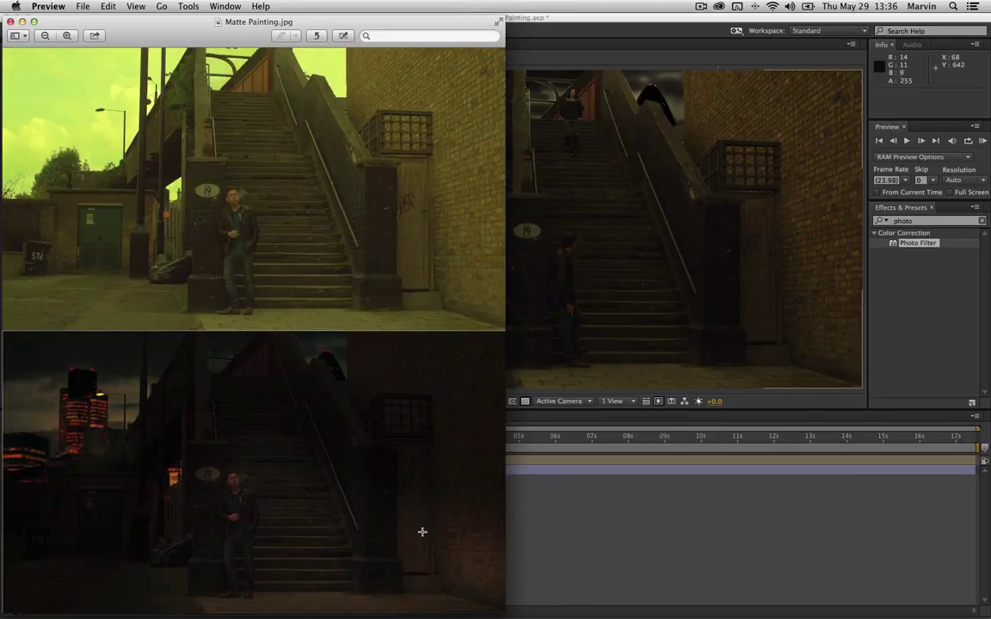
key(super+Tab)
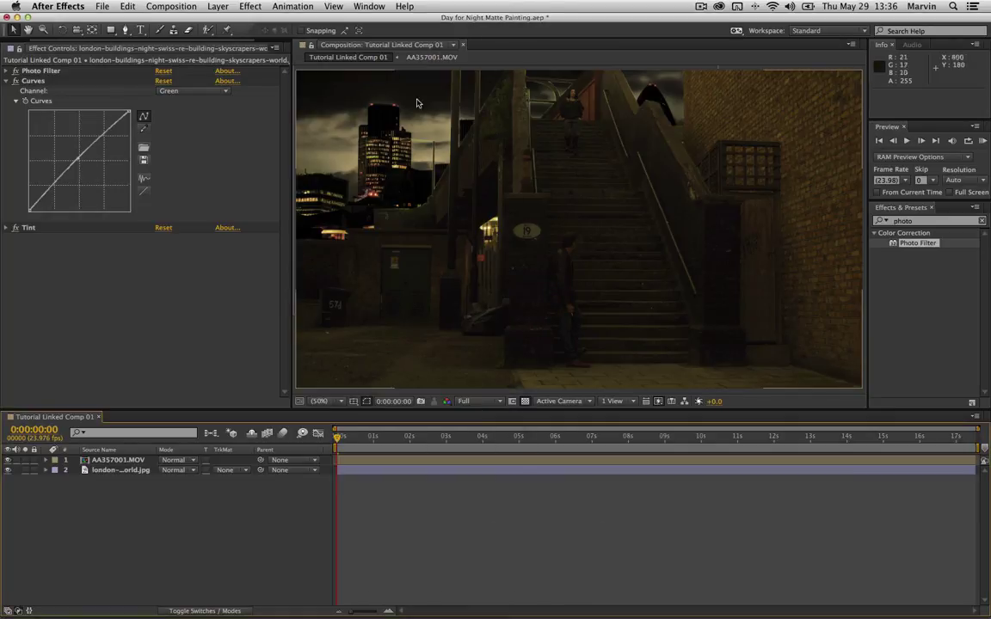
Duplicate the AA357001.MOV layer and delete Mask 1 through Mask 14 from the upper copy
click(117, 460)
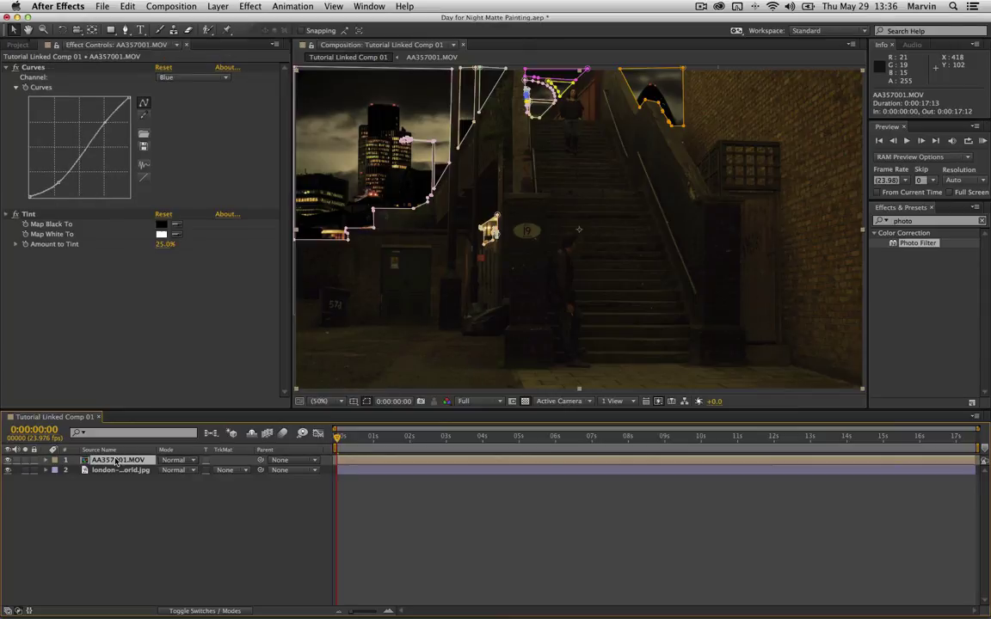
key(super+d)
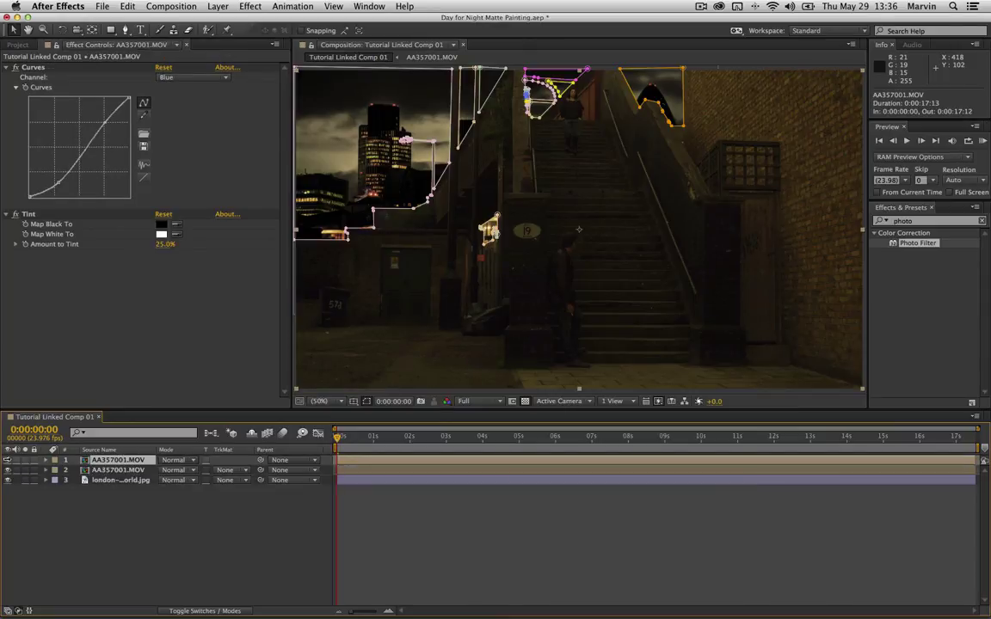
click(46, 460)
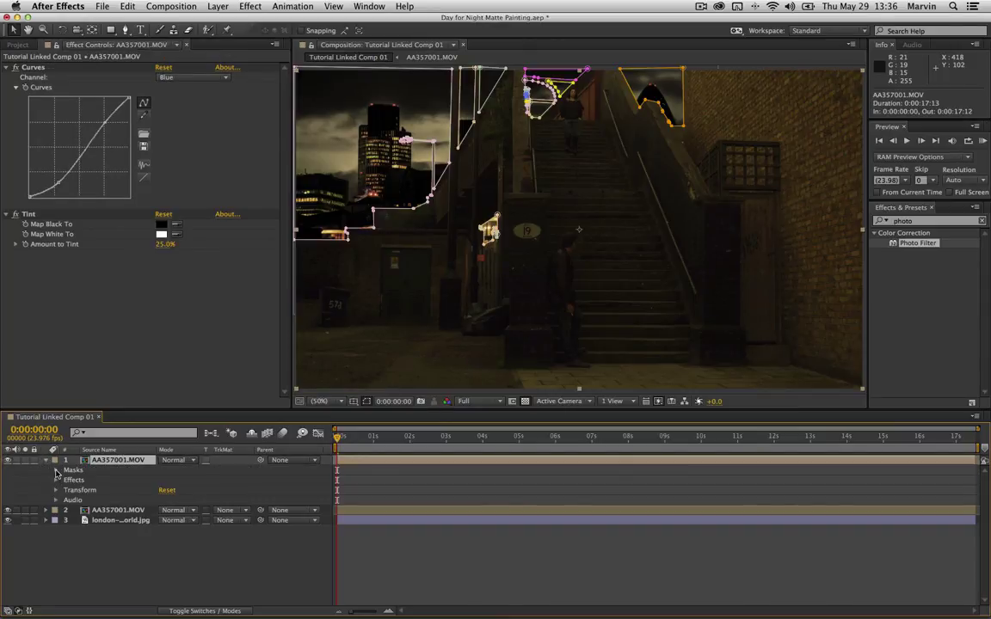
click(56, 469)
click(93, 469)
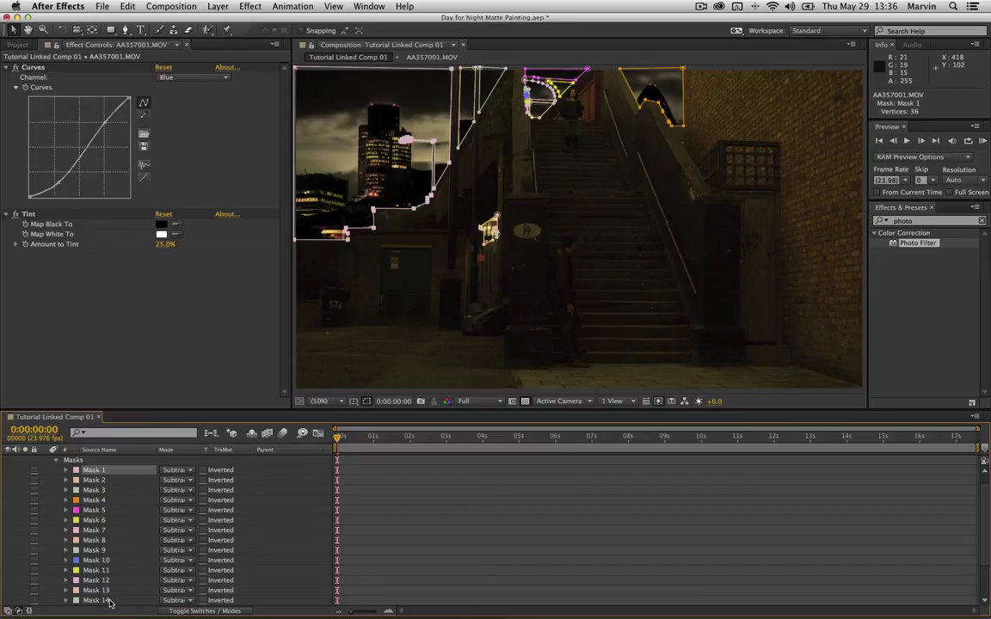
shift+click(99, 600)
key(Delete)
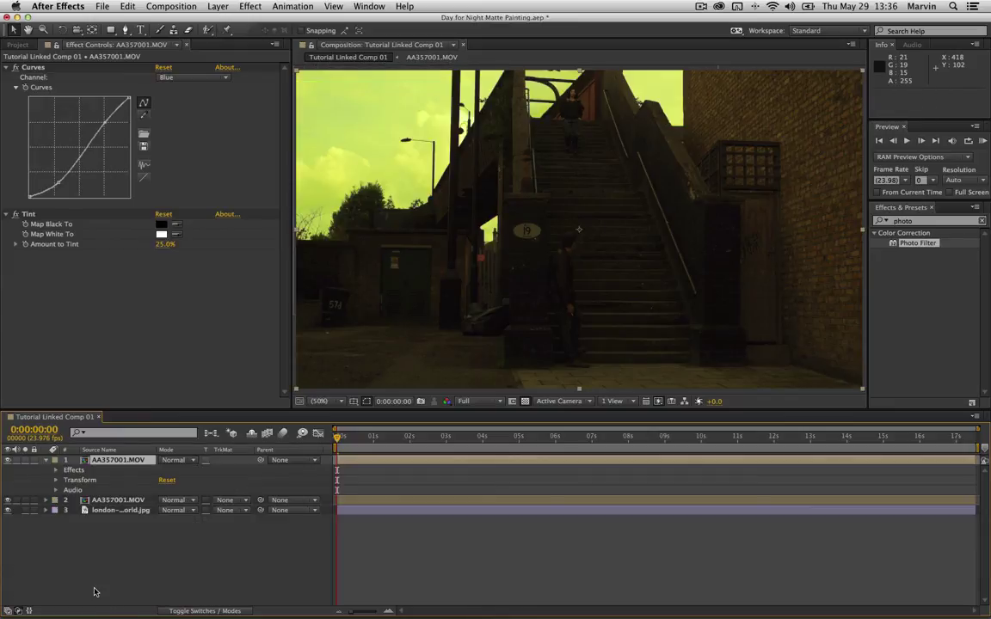
Draw a closed Pen mask on the upper footage copy around the standing man, lower stairs, lower brick wall and the ground beneath them
click(124, 30)
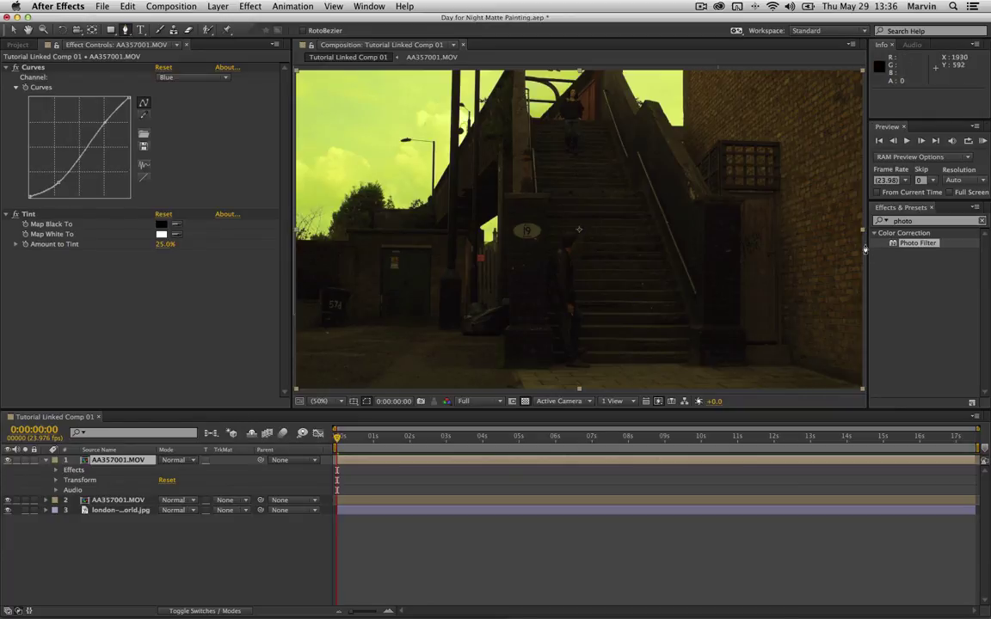
click(862, 214)
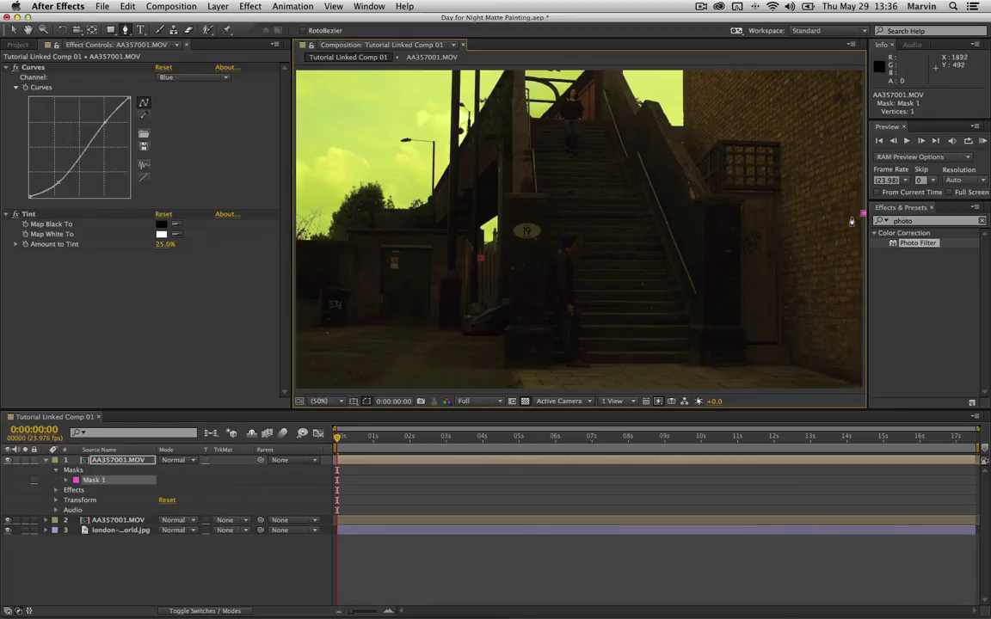
click(833, 223)
click(795, 233)
click(777, 238)
click(737, 238)
click(701, 238)
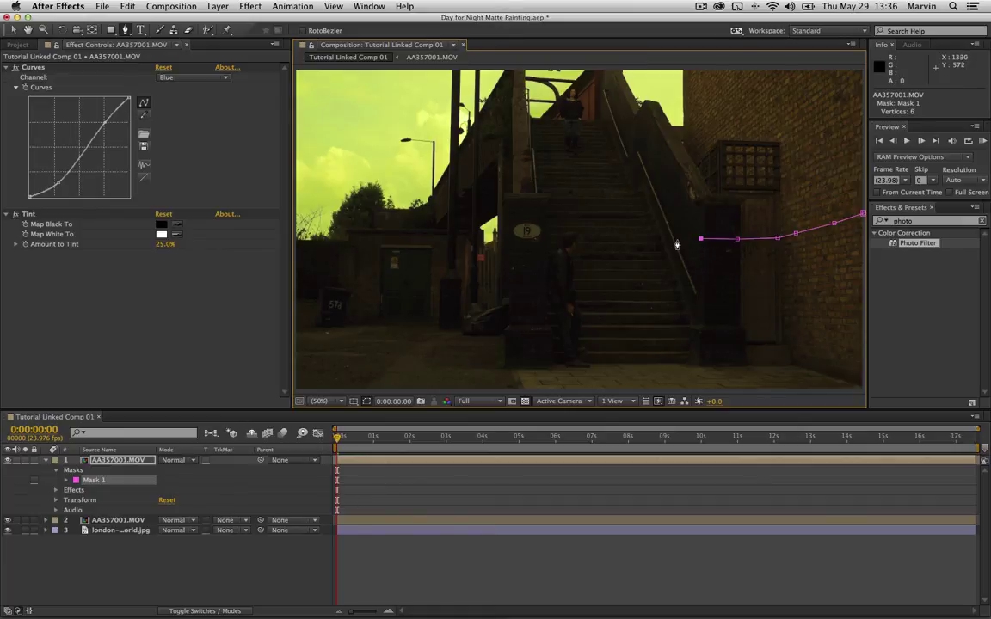
click(669, 255)
click(642, 265)
click(606, 272)
click(583, 272)
click(585, 270)
click(577, 238)
click(566, 226)
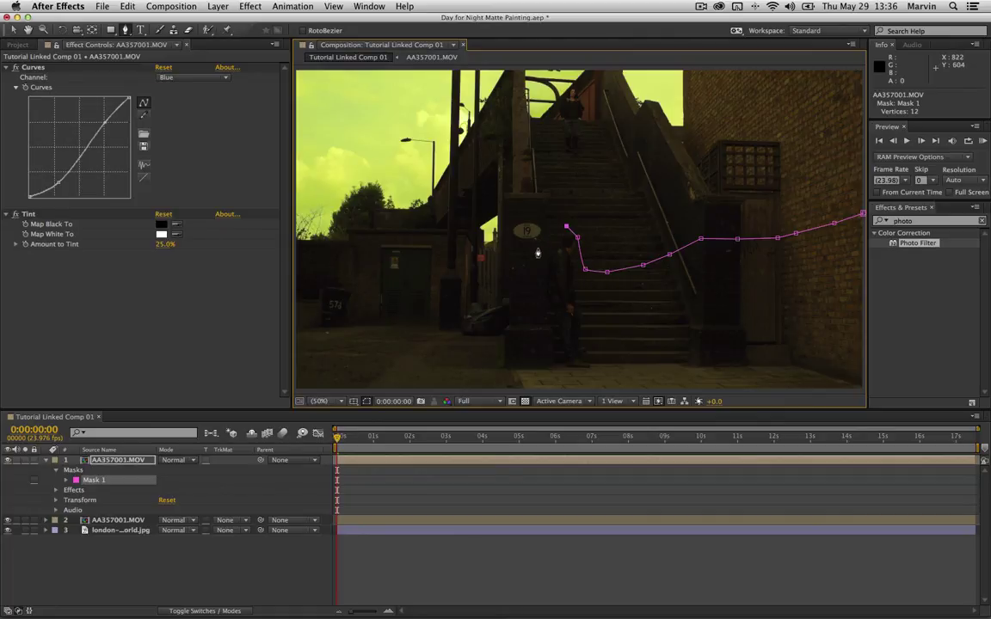
click(538, 251)
click(520, 265)
click(503, 312)
click(500, 351)
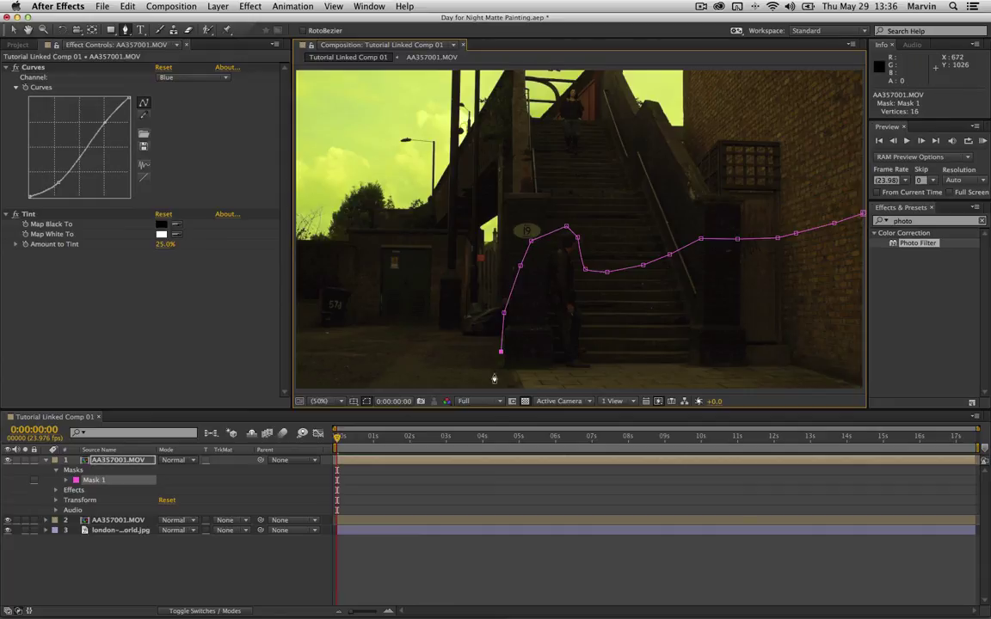
click(494, 372)
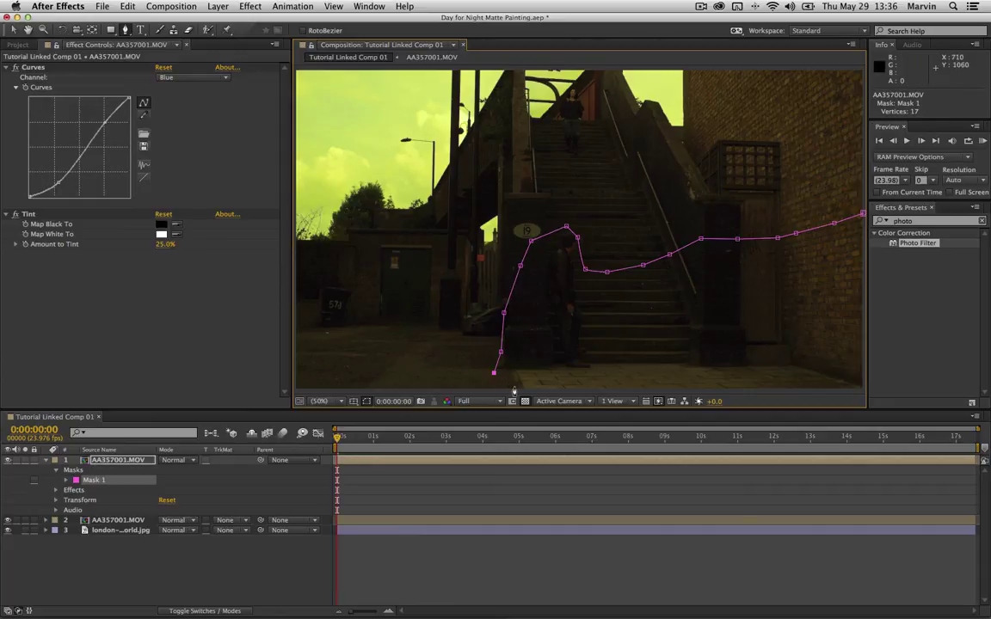
click(863, 391)
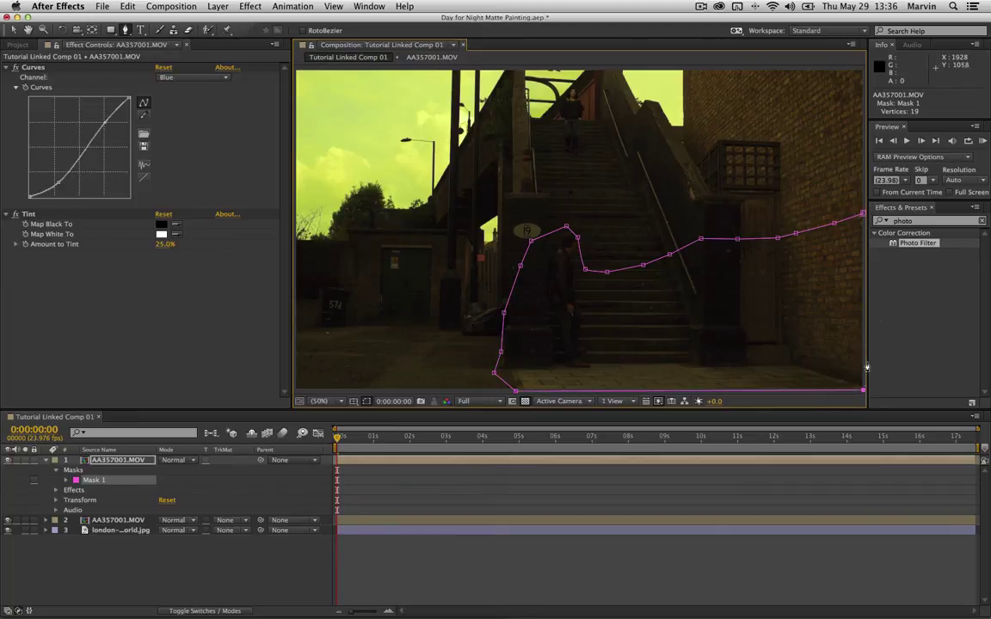
click(863, 214)
Apply Brightness & Contrast after Tint on the masked footage copy and set Brightness to 49
click(915, 221)
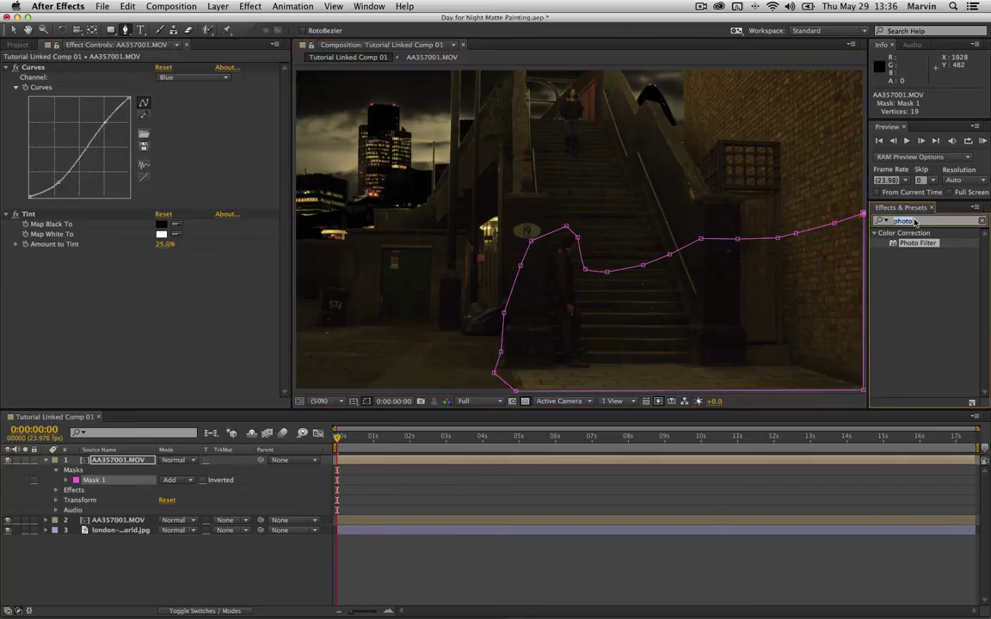
text(bright)
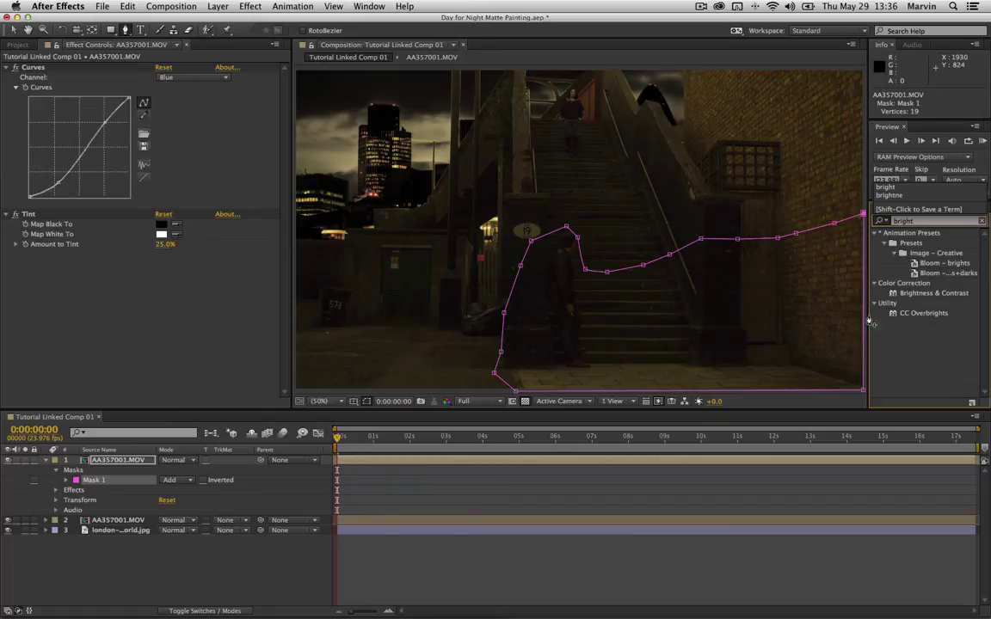
drag(925, 297, 93, 244)
drag(157, 268, 187, 264)
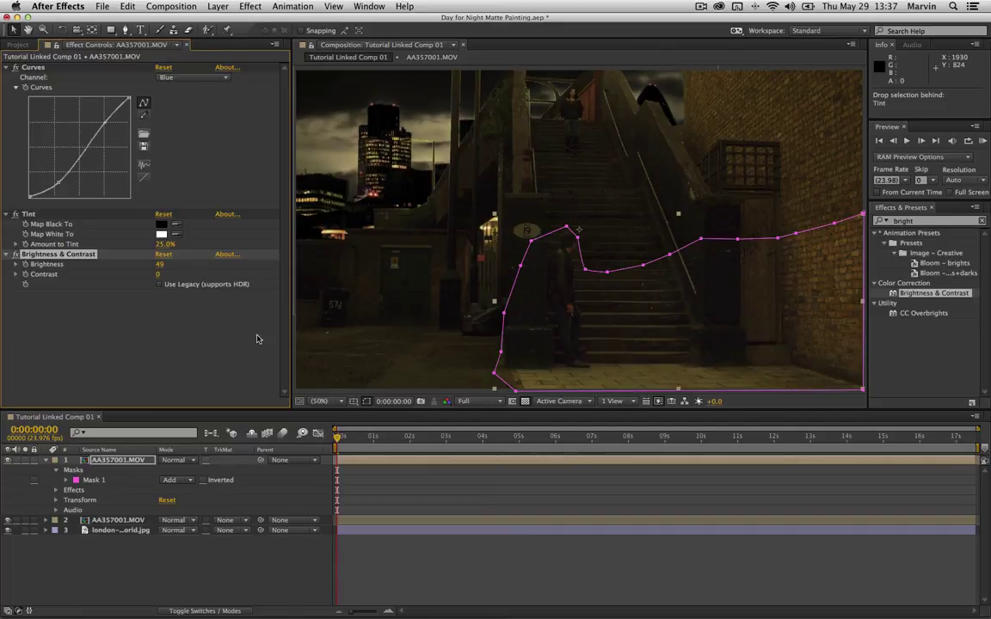
Set the Mask Feather of the footage copy's Mask 1 to 130 pixels
click(97, 484)
key(f)
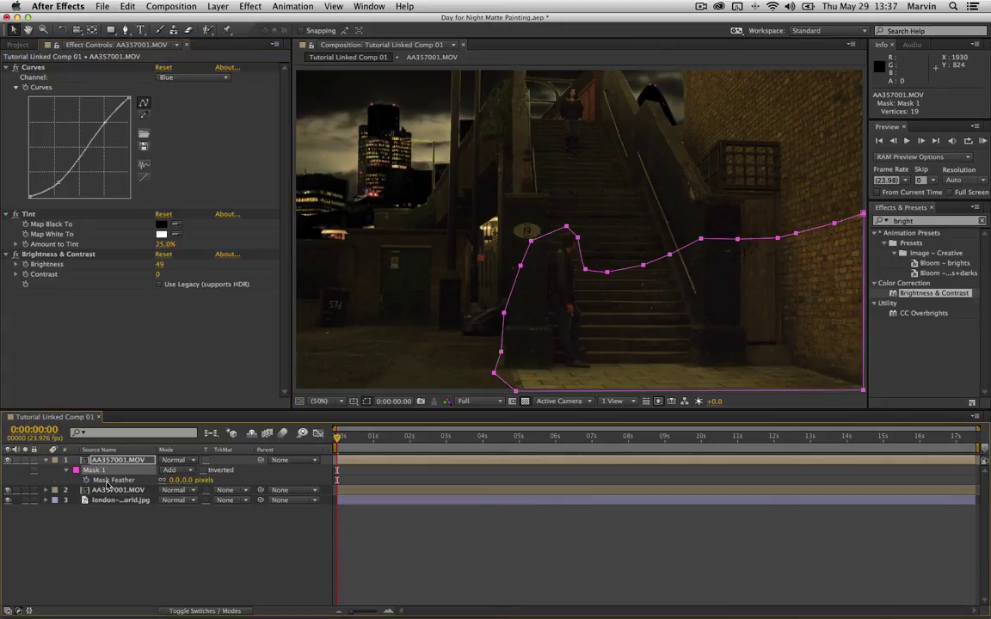
drag(178, 480, 268, 480)
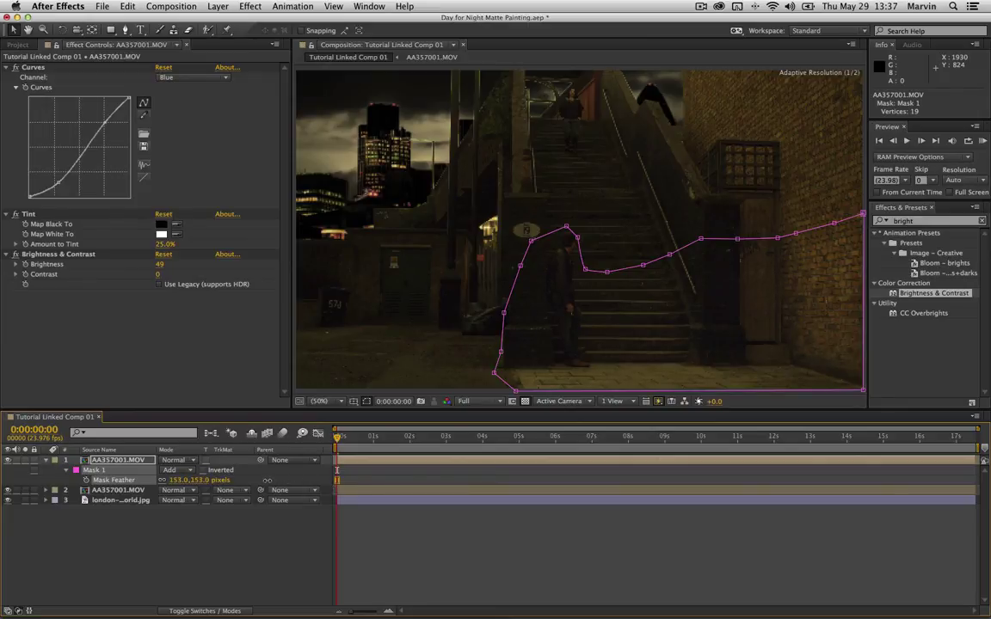
click(472, 563)
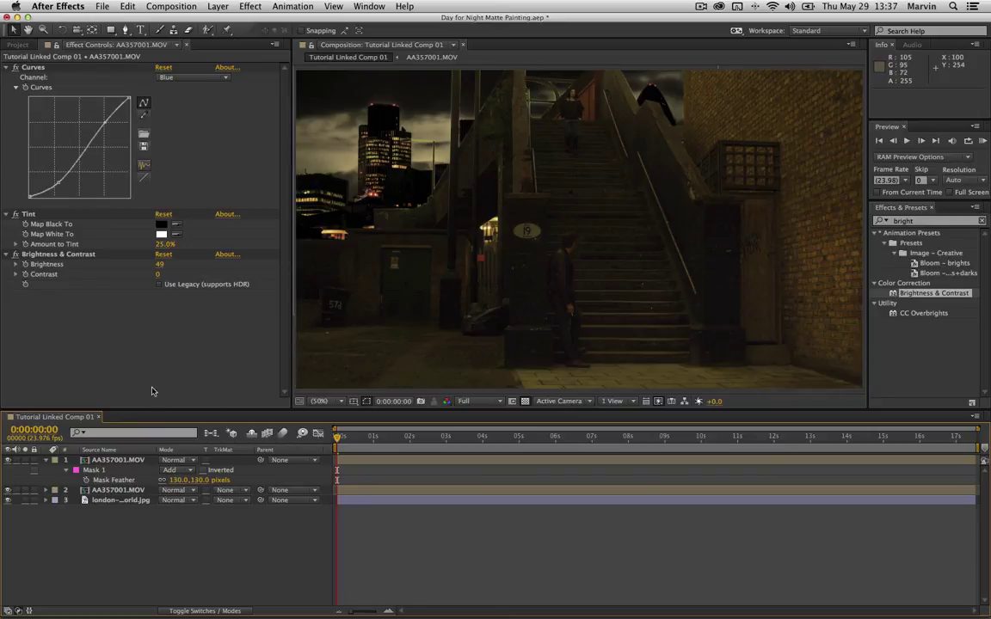
Compare the brightened foreground and skyline lights in the composition with the Matte Painting.jpg reference in Preview
click(133, 460)
click(517, 571)
key(super+Tab)
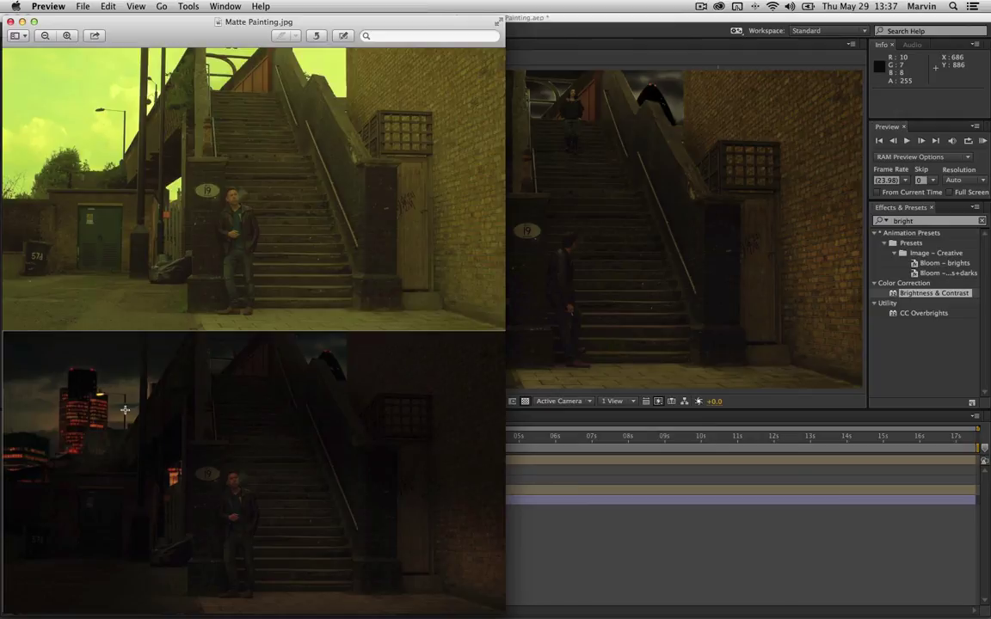
key(super+Tab)
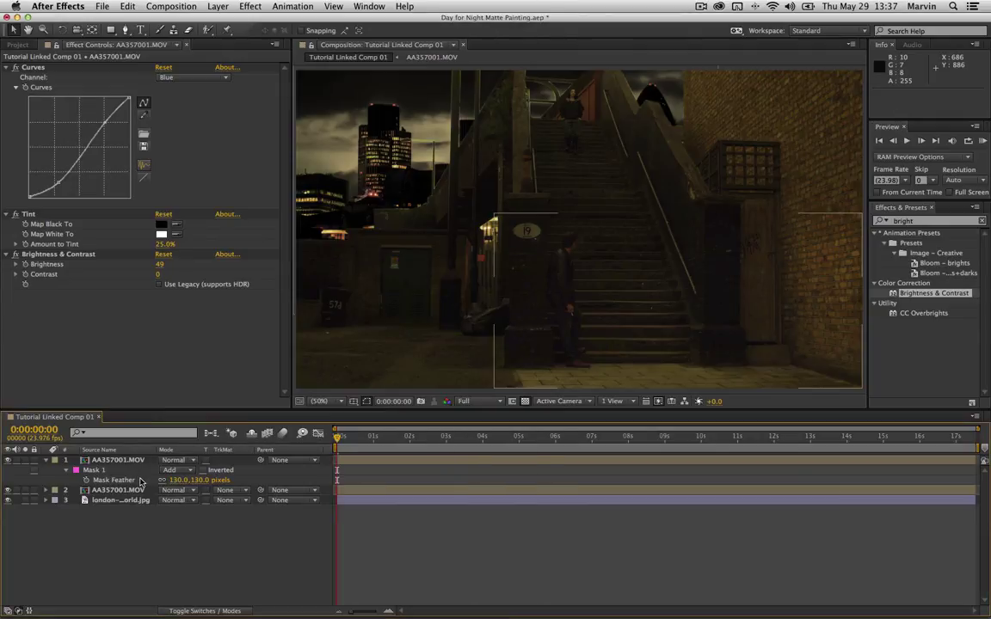
key(super+Tab)
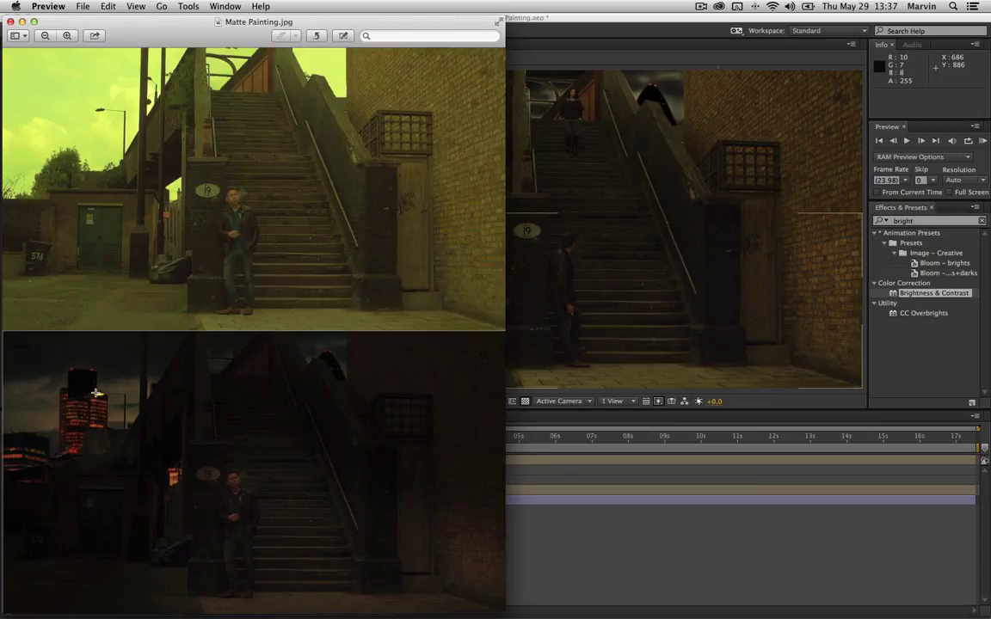
key(super+Tab)
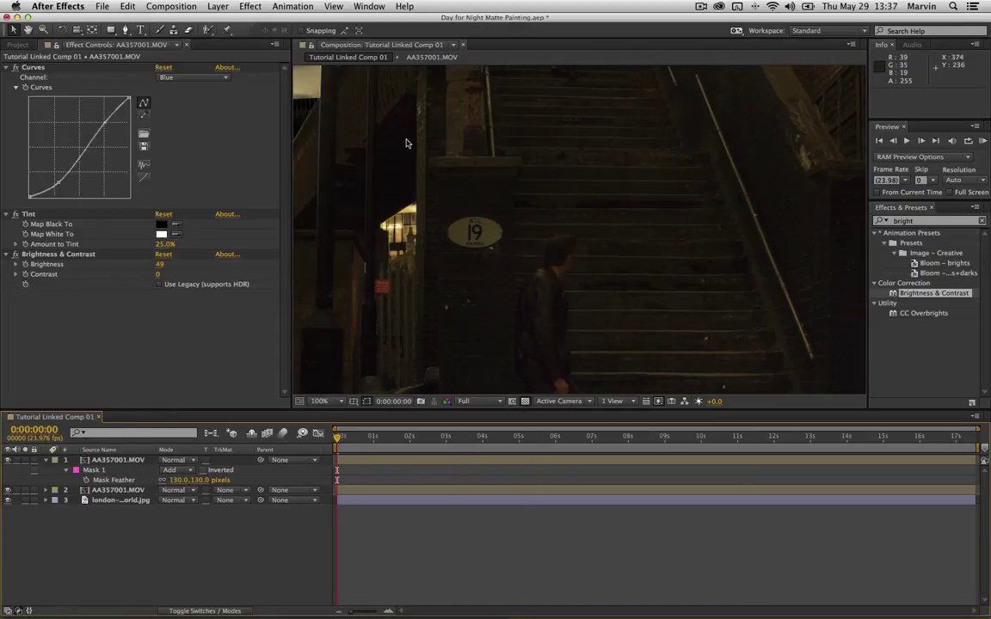
Create a new 1920 × 1080 solid coloured pale yellow (RGB 255, 238, 157) above the footage layers
key(slash)
key(space)
drag(388, 104, 619, 324)
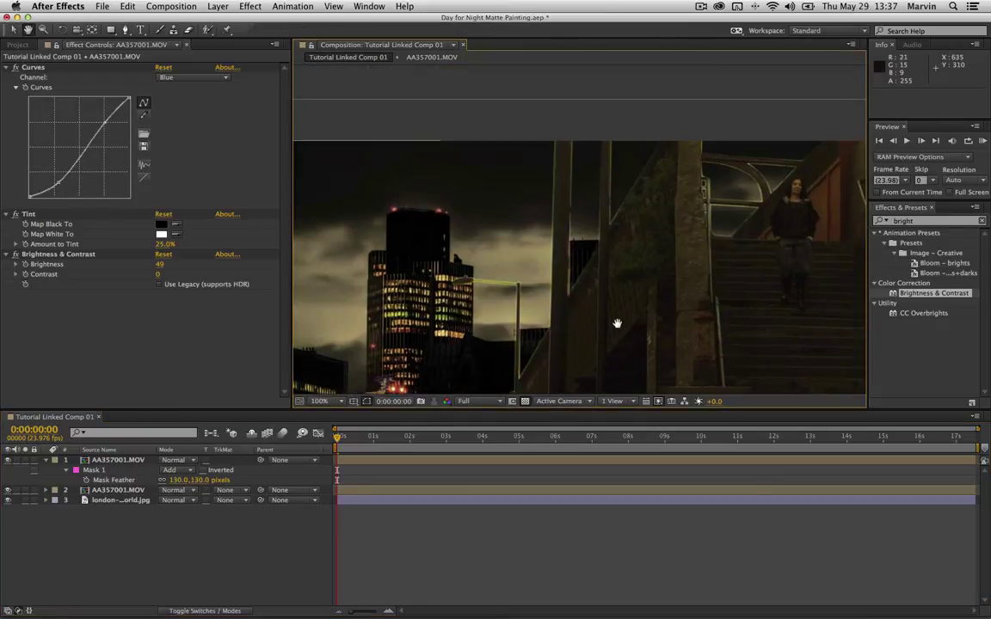
drag(454, 262, 458, 213)
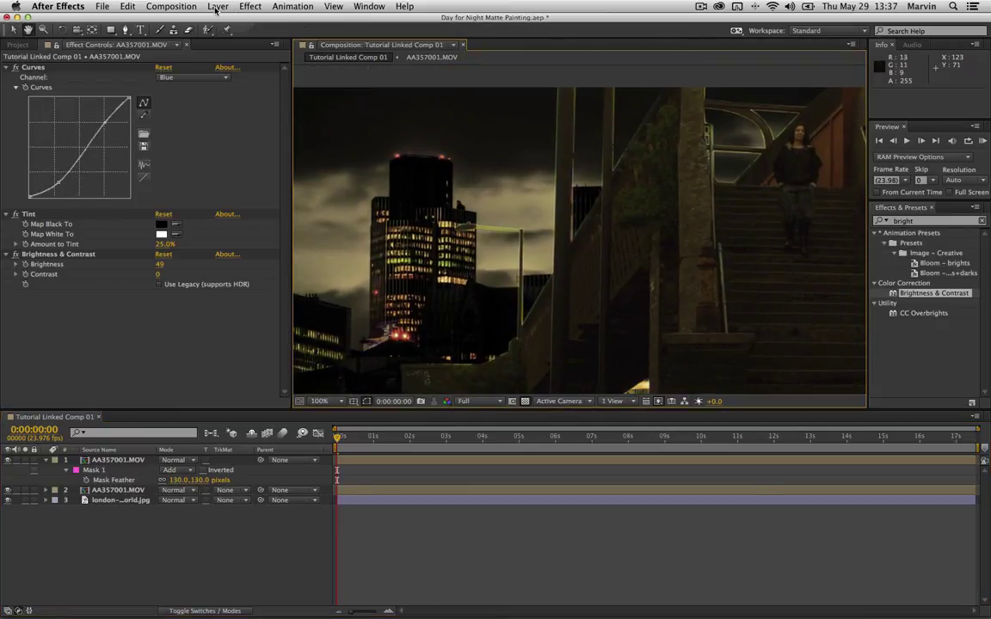
click(215, 8)
mouse_move(327, 20)
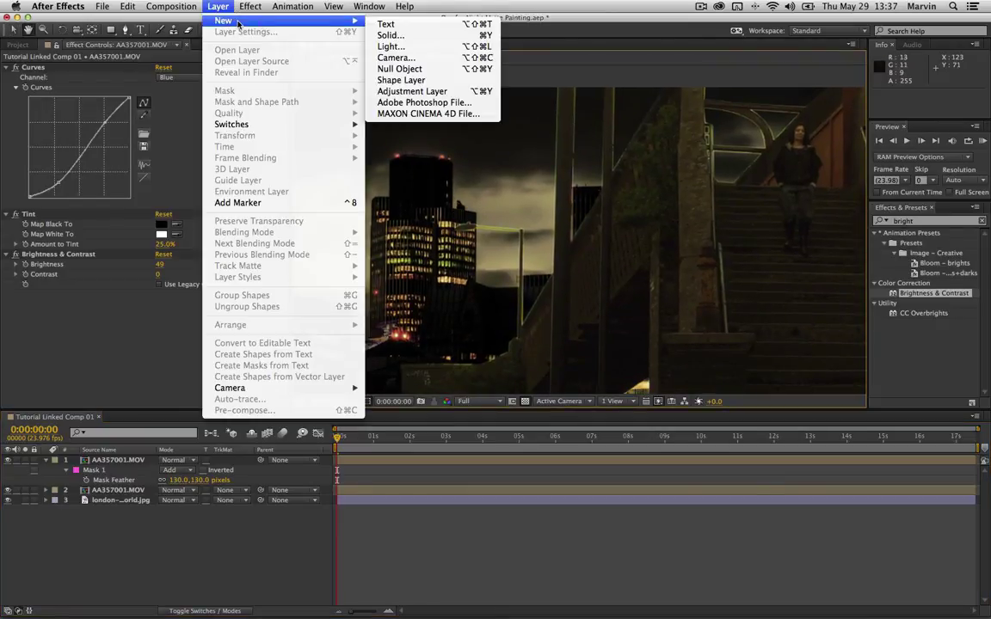
click(406, 36)
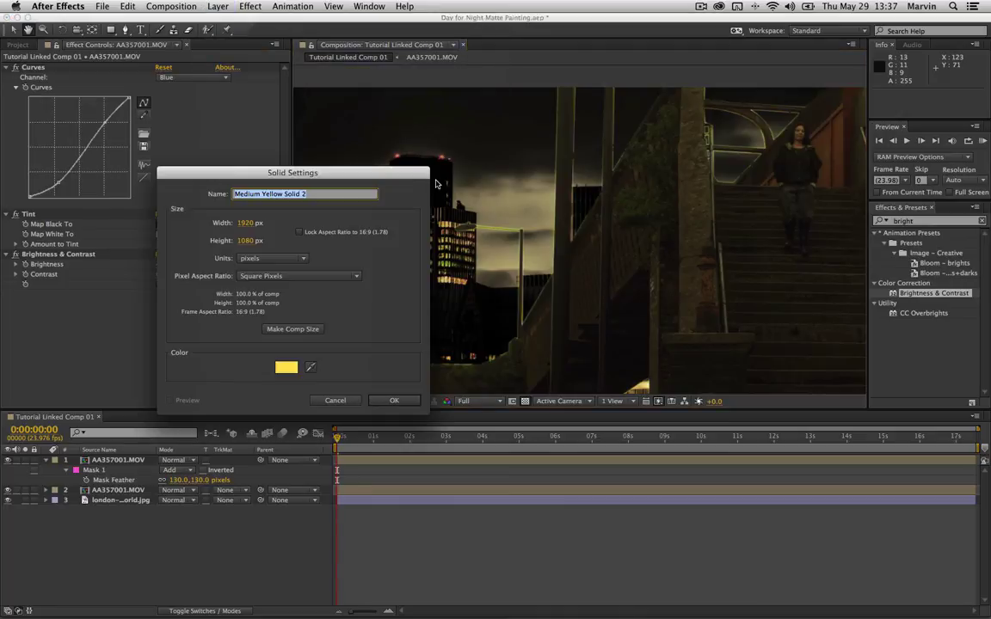
click(287, 368)
drag(410, 177, 412, 147)
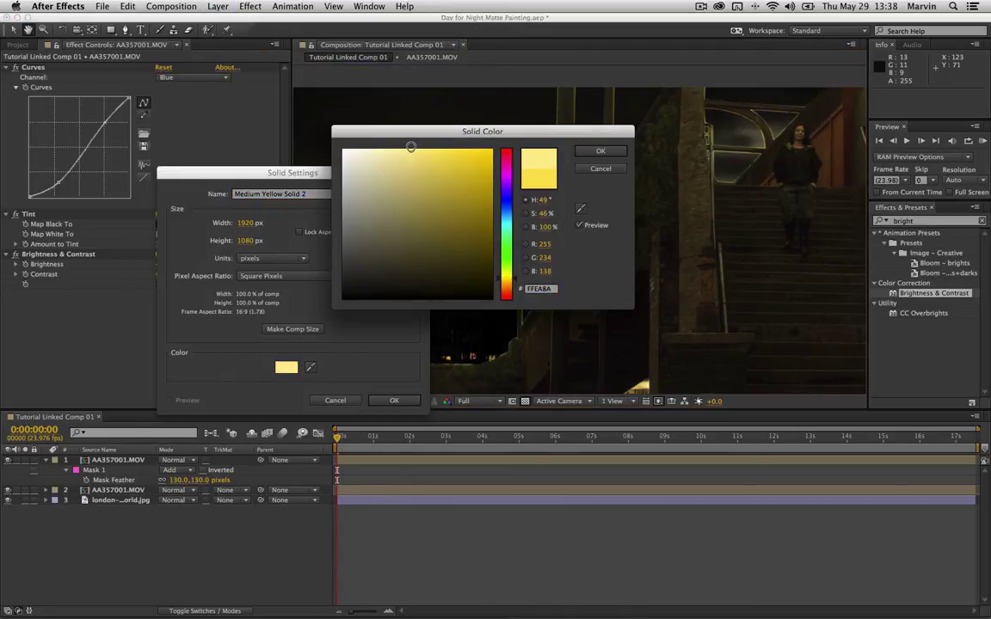
key(Return)
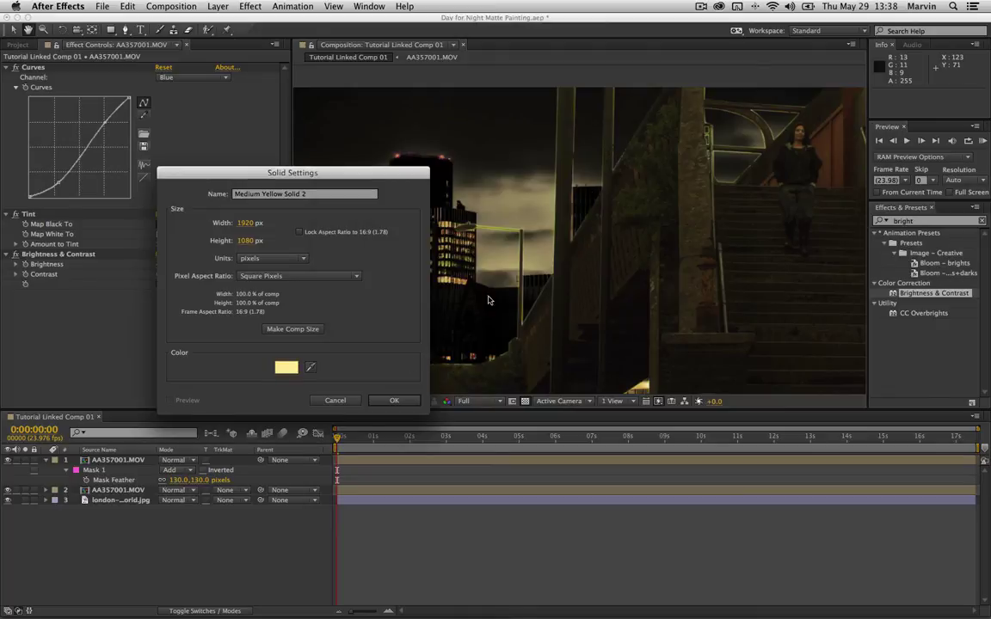
click(392, 406)
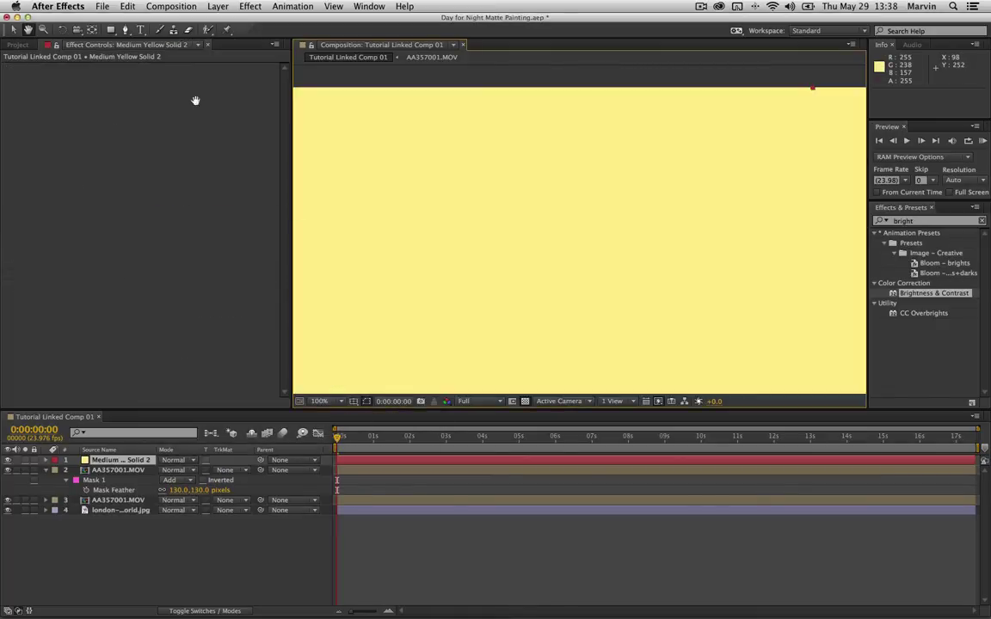
Hide the yellow solid and draw a closed Pen mask on it along the underside of the street lamp's head
click(8, 460)
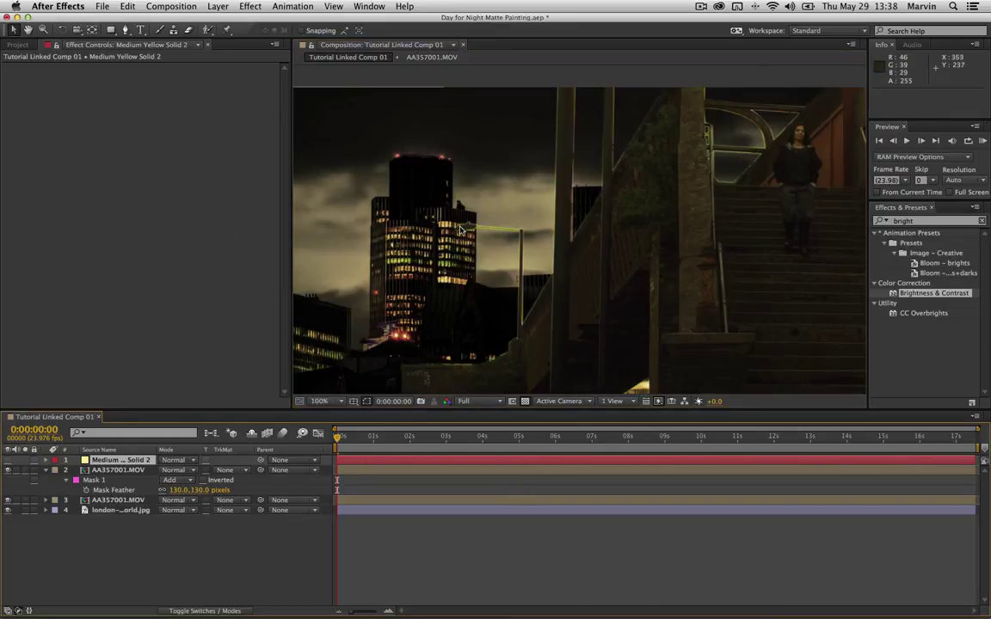
key(period)
key(period)
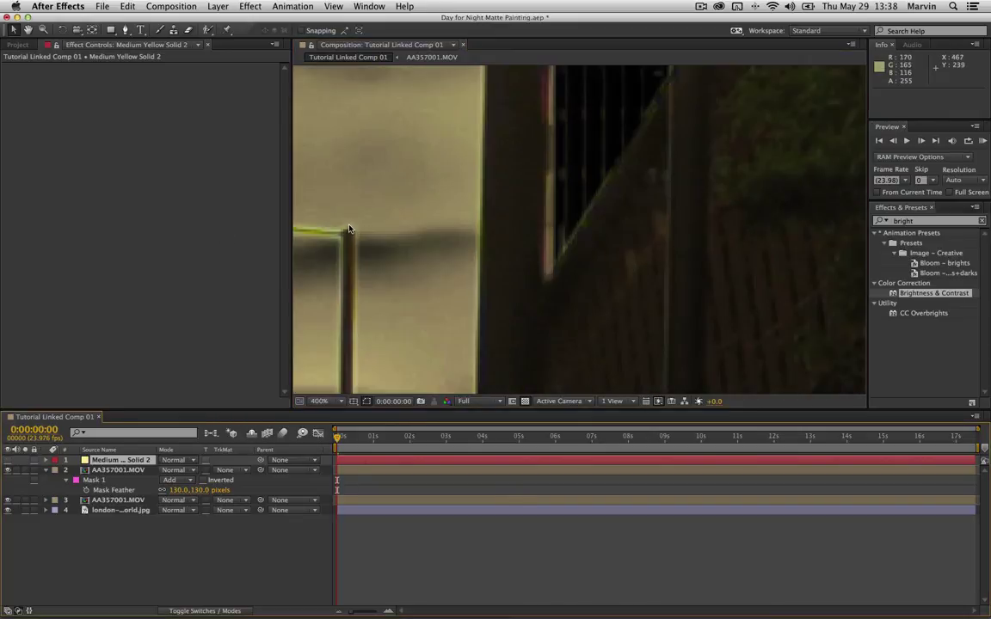
drag(437, 214, 589, 213)
scroll(589, 213, left, 3)
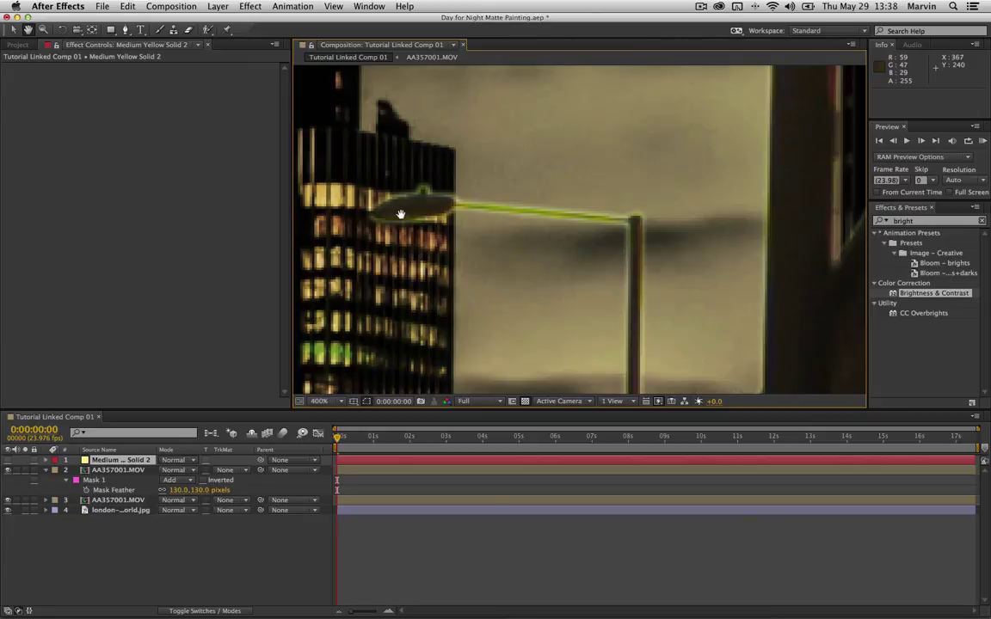
key(period)
drag(400, 215, 615, 232)
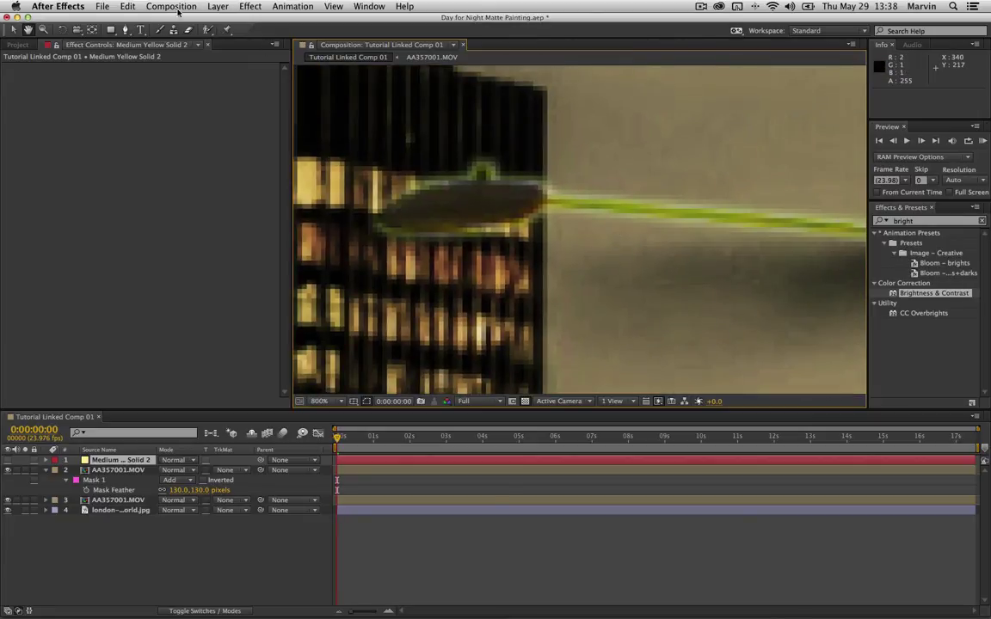
click(124, 29)
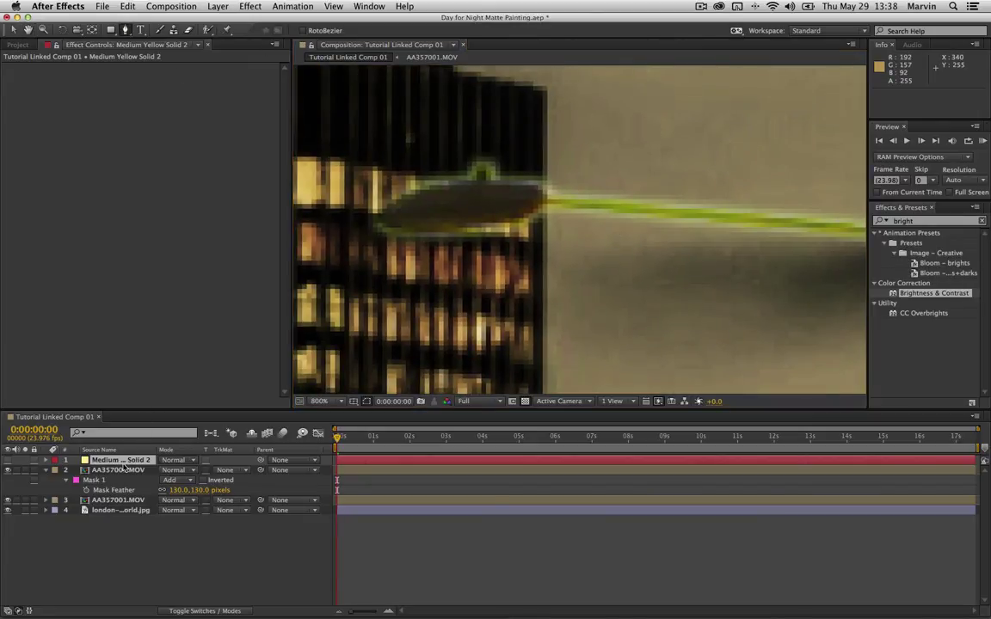
click(379, 223)
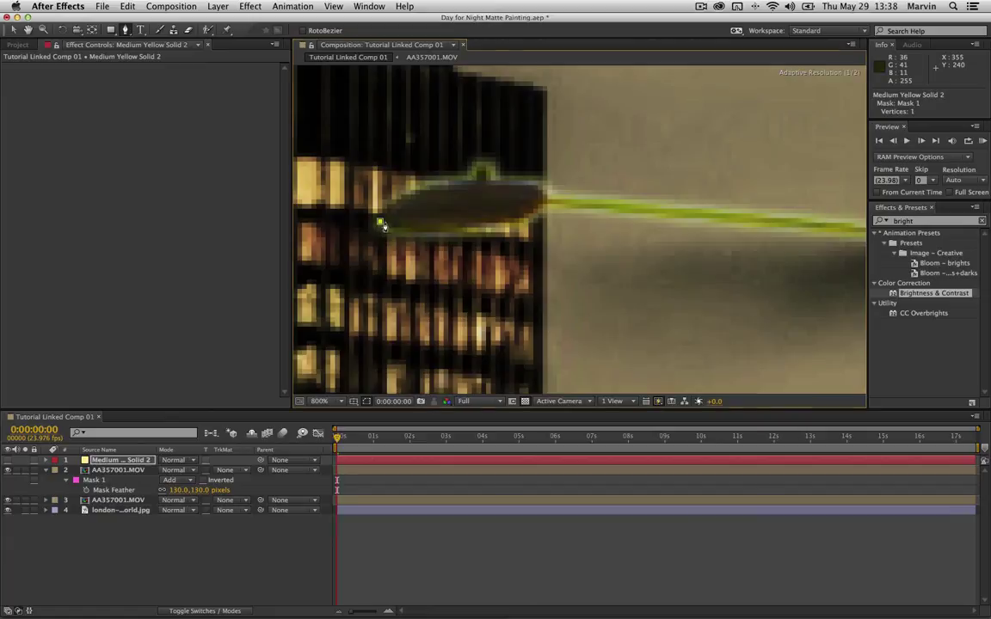
click(408, 223)
click(448, 223)
click(484, 222)
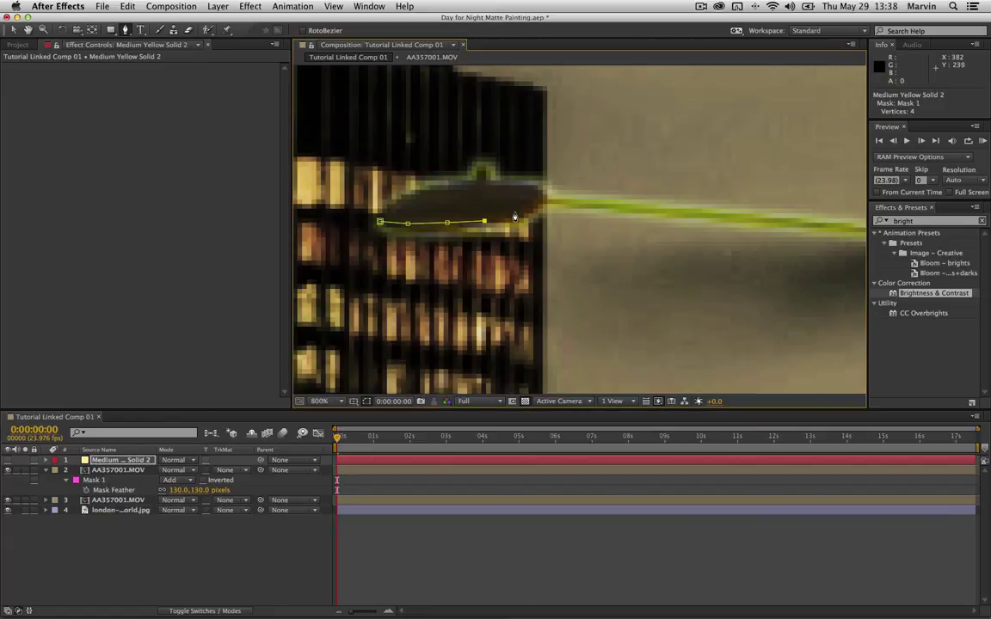
click(514, 212)
click(534, 203)
click(537, 212)
click(528, 226)
click(487, 235)
click(454, 237)
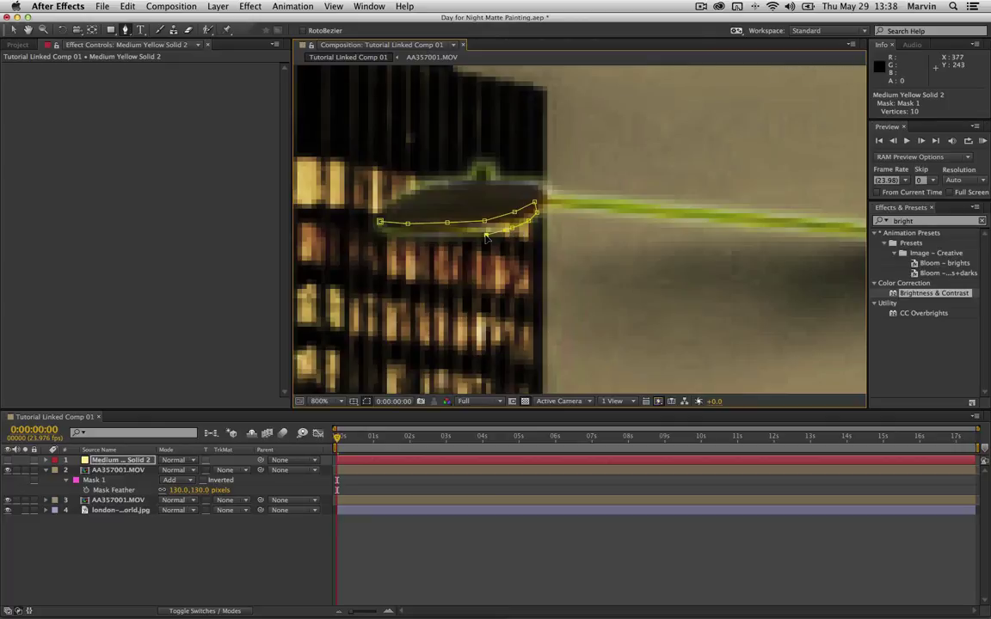
click(429, 237)
click(404, 236)
click(386, 231)
click(380, 226)
click(379, 223)
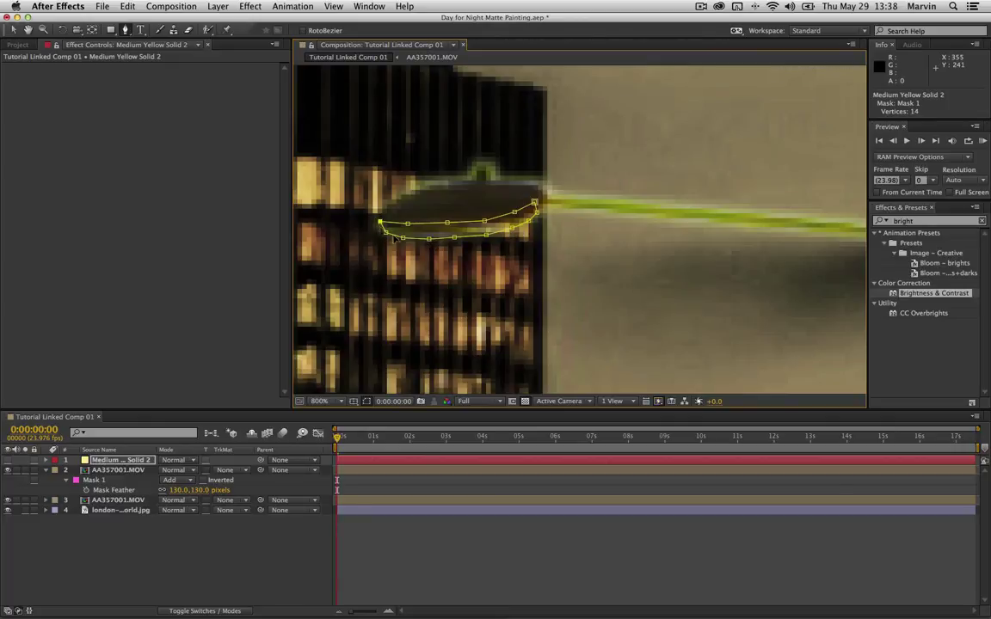
Show the yellow solid again and set the Mask Feather of its Mask 1 to 1 pixel
click(8, 461)
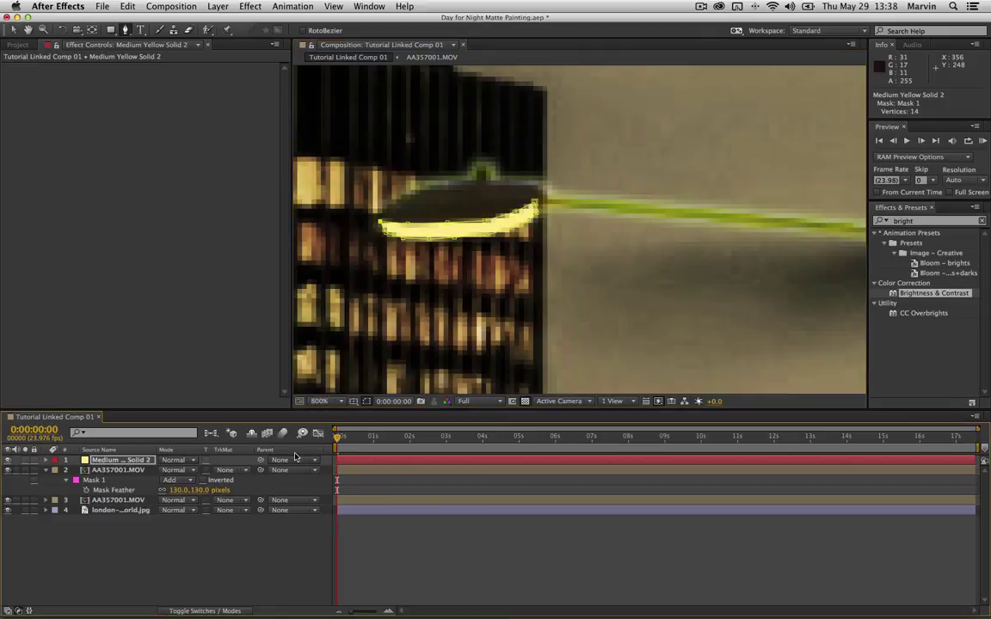
click(120, 461)
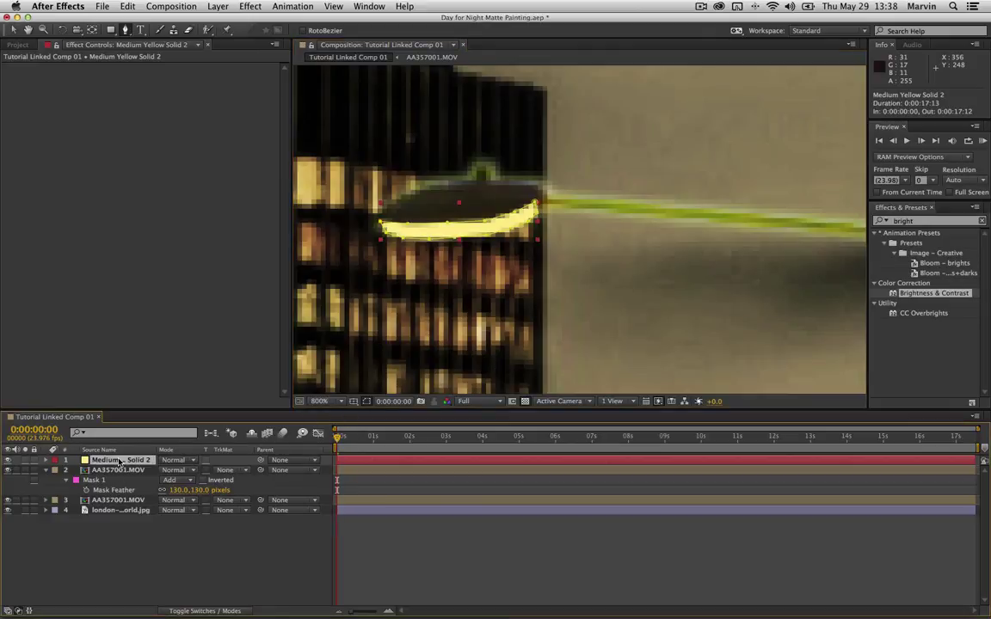
key(m)
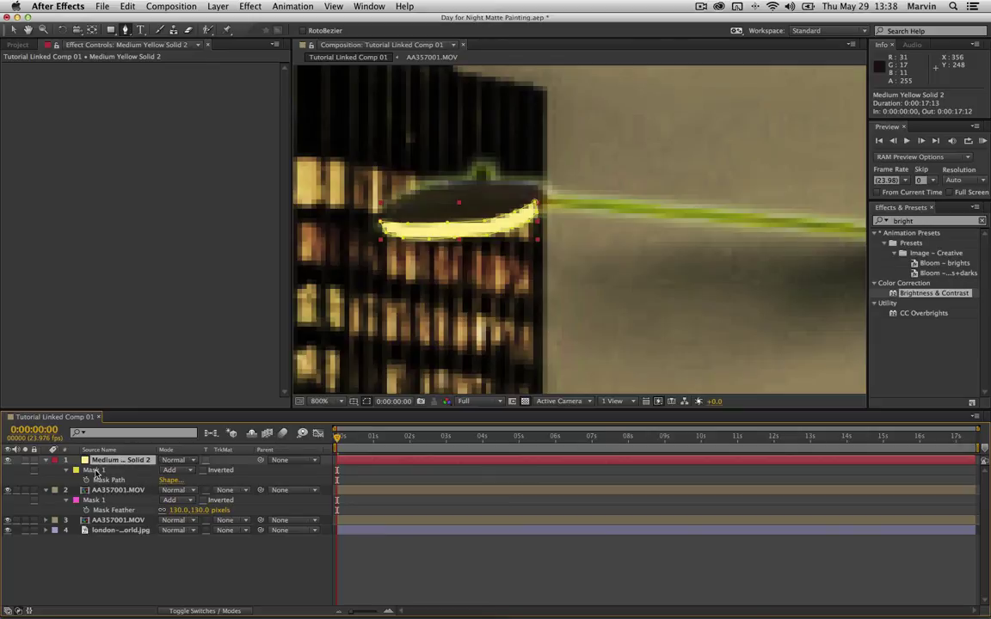
key(f)
mouse_move(177, 481)
mouse_down()
mouse_move(194, 480)
mouse_move(176, 484)
mouse_up()
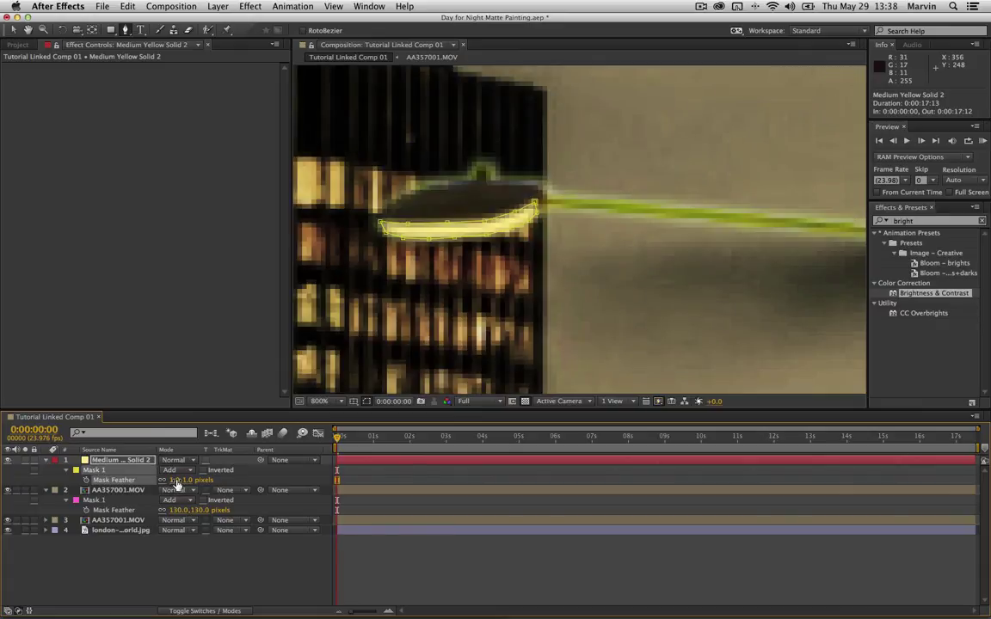
Apply the Stylize Glow effect to the lamp solid with Glow Intensity 2.9 and Glow Threshold 9.4%
click(340, 403)
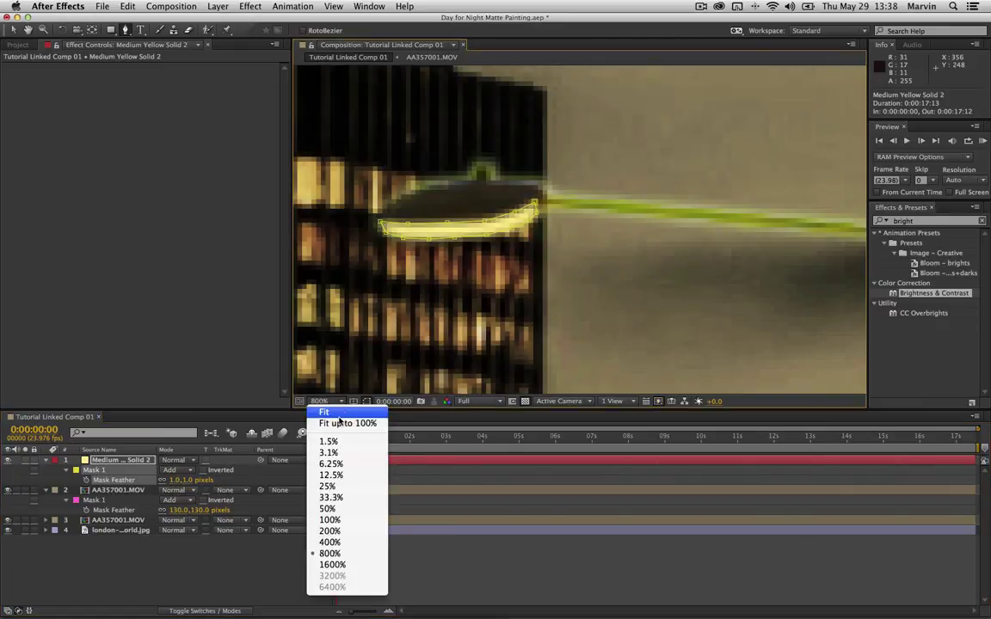
click(353, 421)
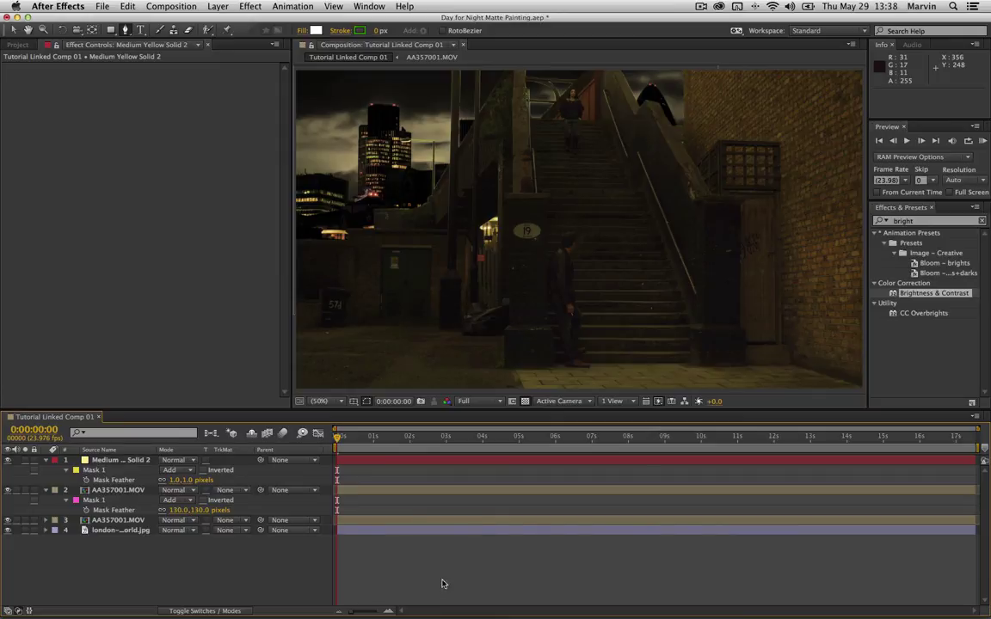
click(904, 221)
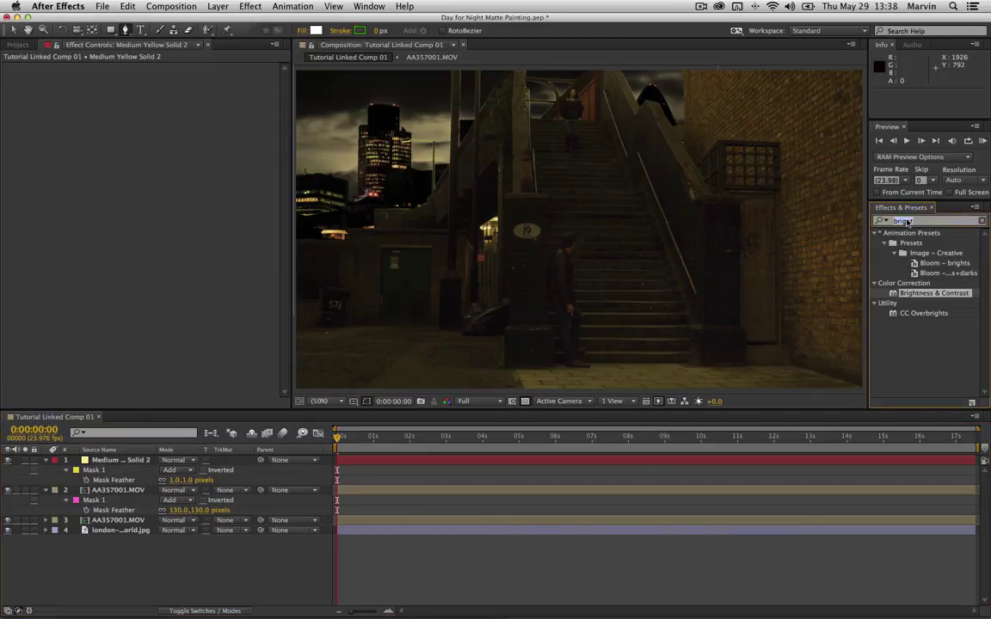
text(glow)
scroll(925, 292, down, 4)
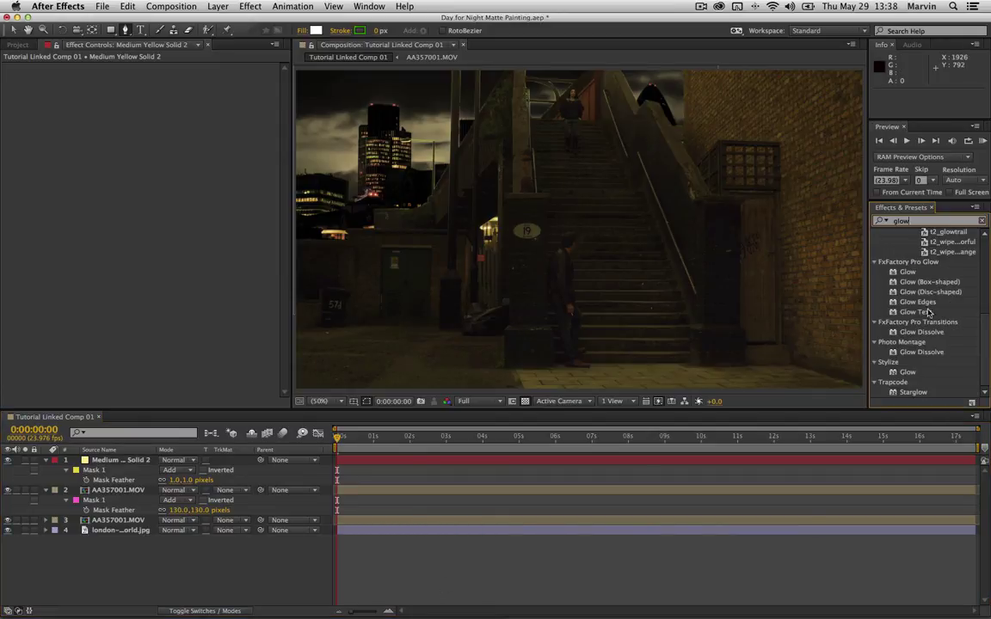
drag(908, 372, 120, 469)
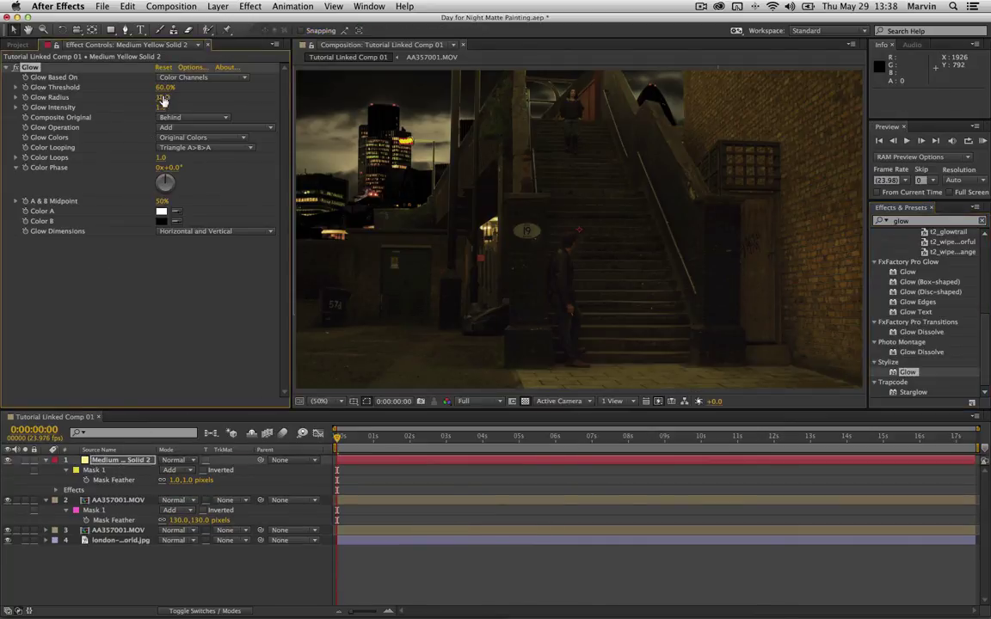
drag(160, 106, 221, 111)
drag(167, 91, 90, 88)
click(495, 570)
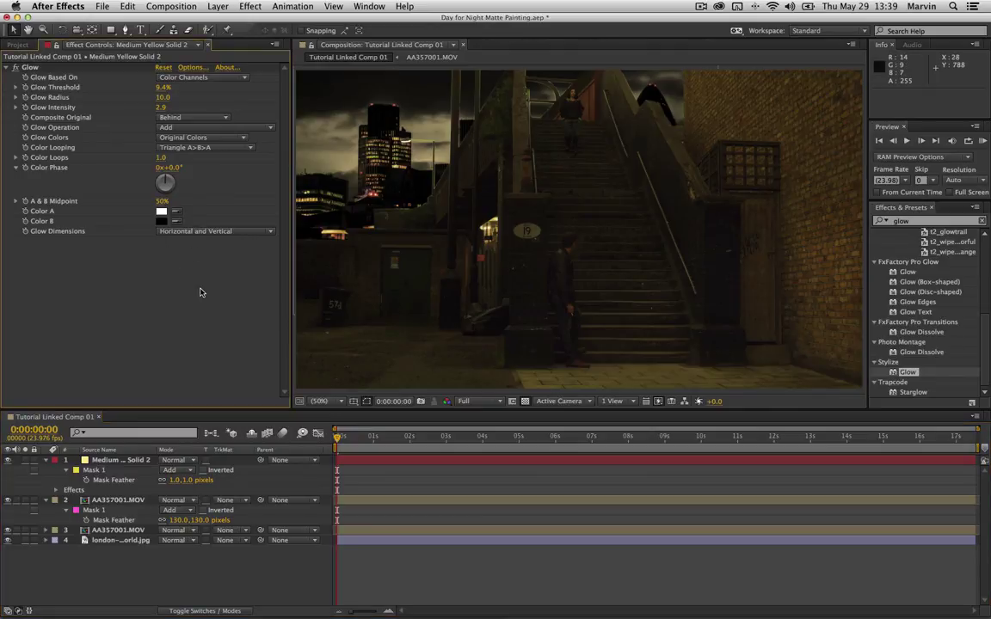
Check the Matte Painting.jpg reference in Preview, and apply Fast Blur after Glow on the lamp solid with Blurriness 2
key(super+Tab)
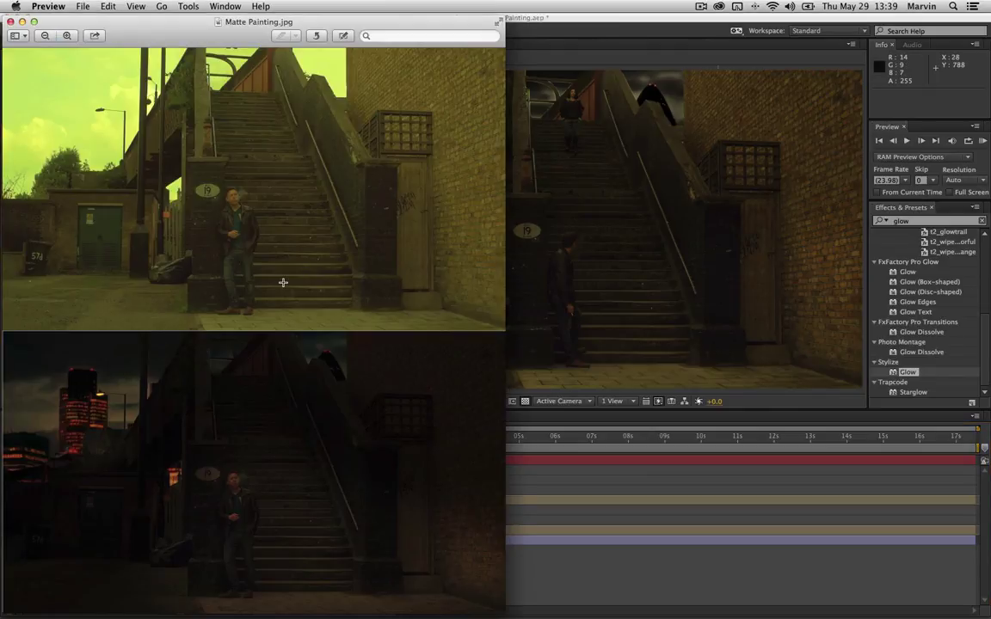
key(super+Tab)
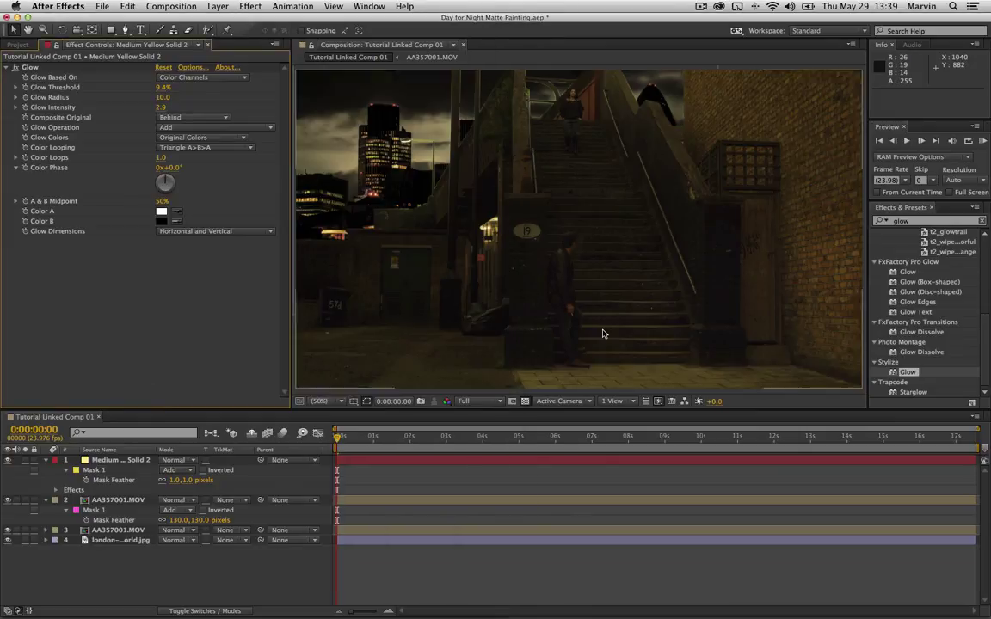
click(925, 223)
text(fast)
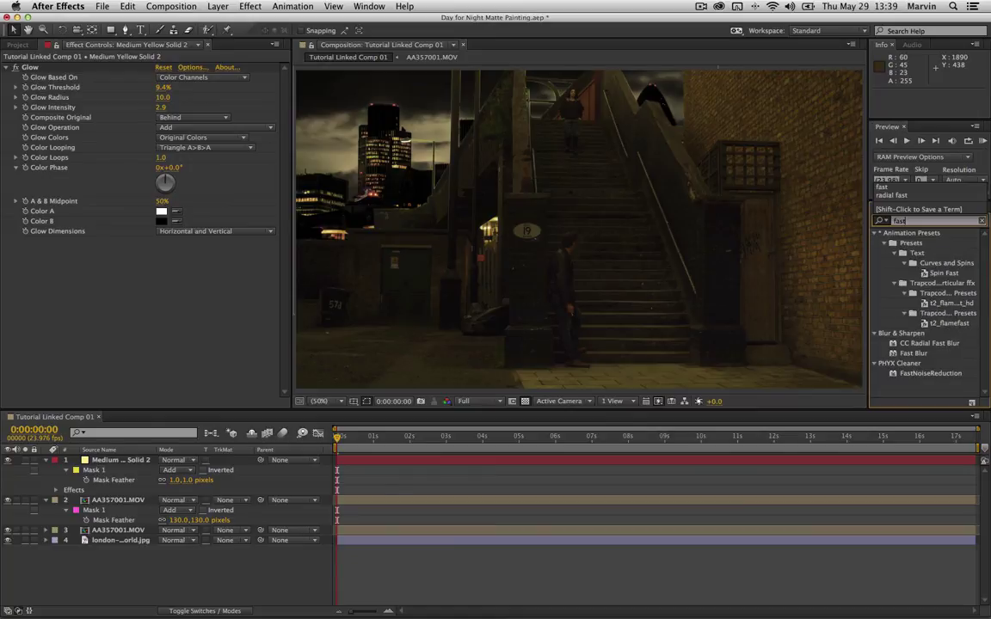
drag(913, 353, 155, 256)
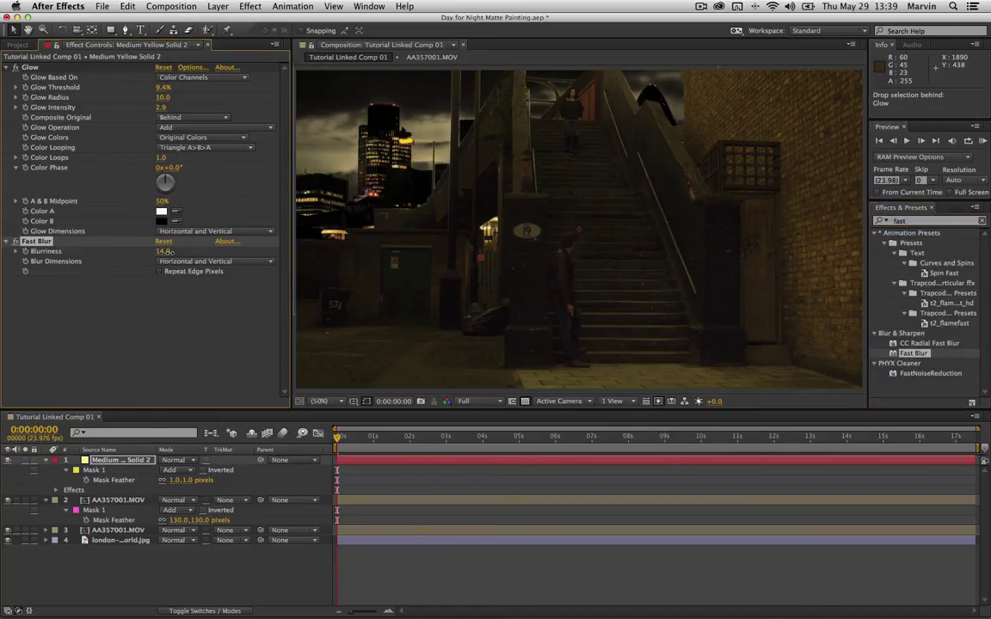
click(528, 574)
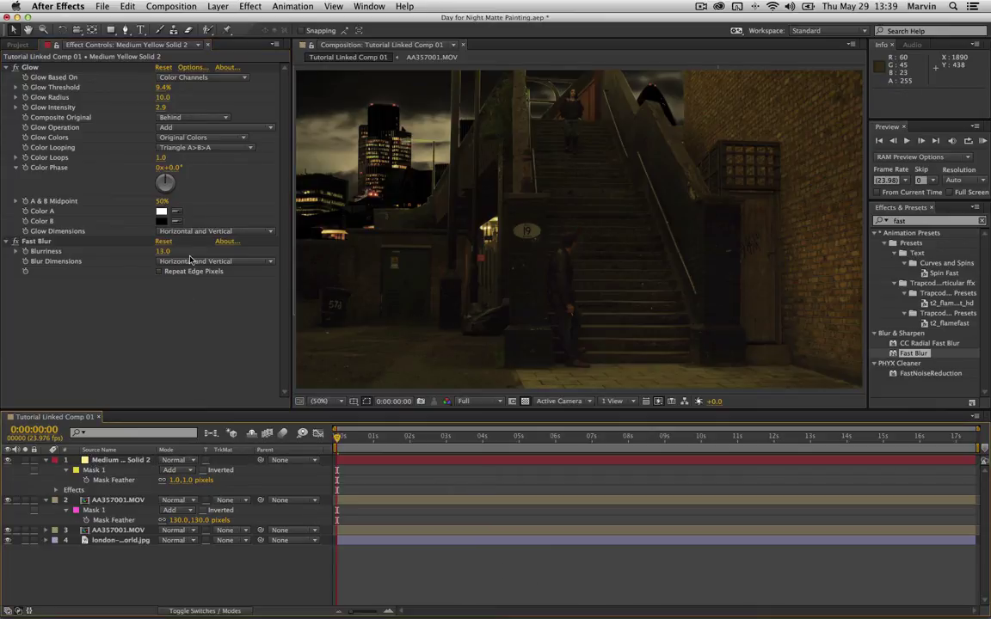
click(163, 250)
text(2)
key(Return)
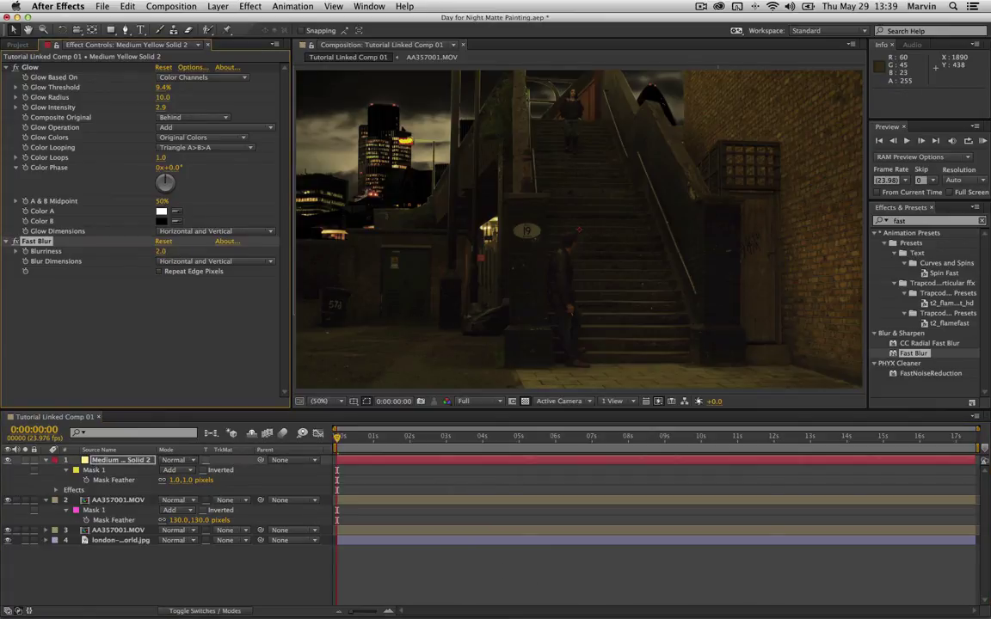
click(481, 571)
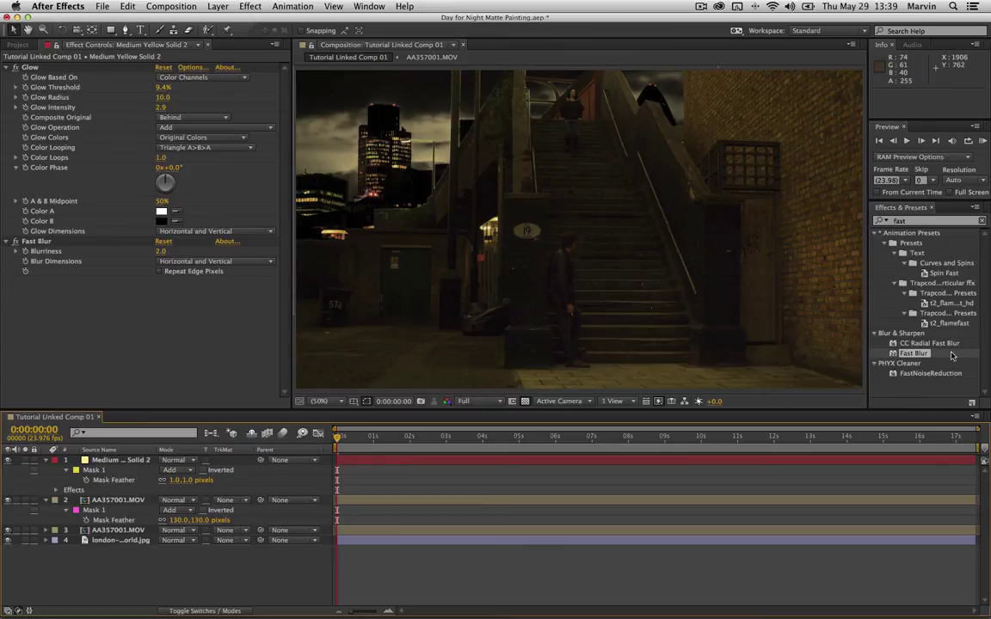
Apply Fast Blur to the London skyline image layer after its Tint effect and set Blurriness to 2
drag(921, 357, 93, 588)
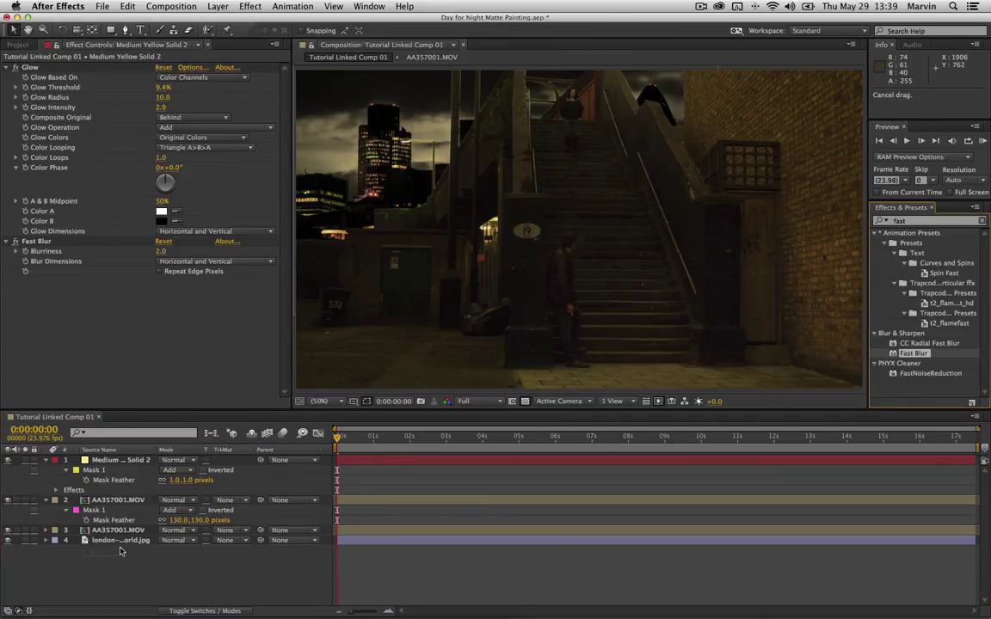
drag(120, 551, 119, 541)
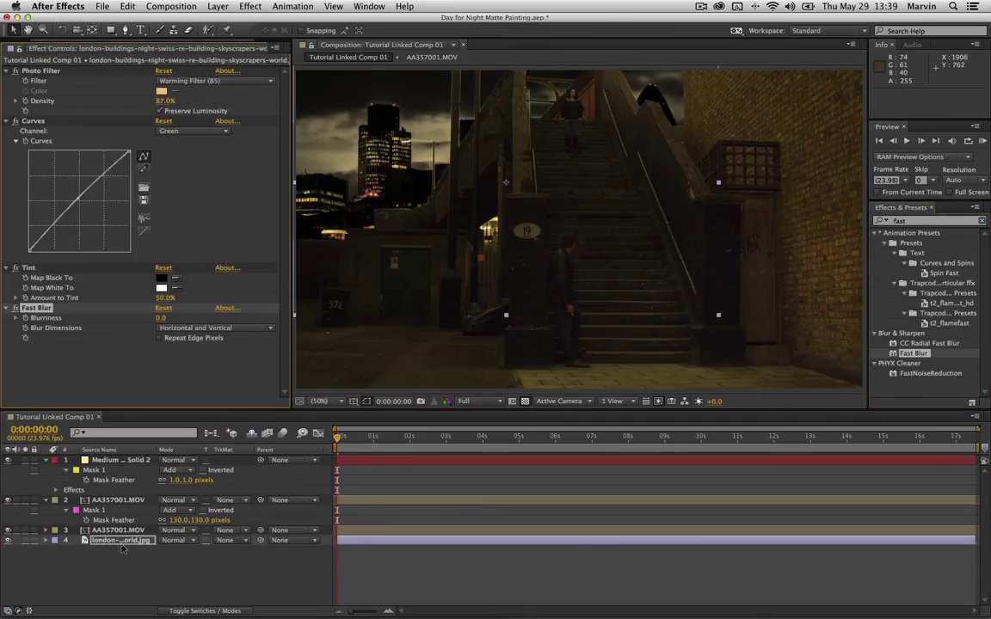
click(161, 319)
text(2)
key(Return)
click(161, 318)
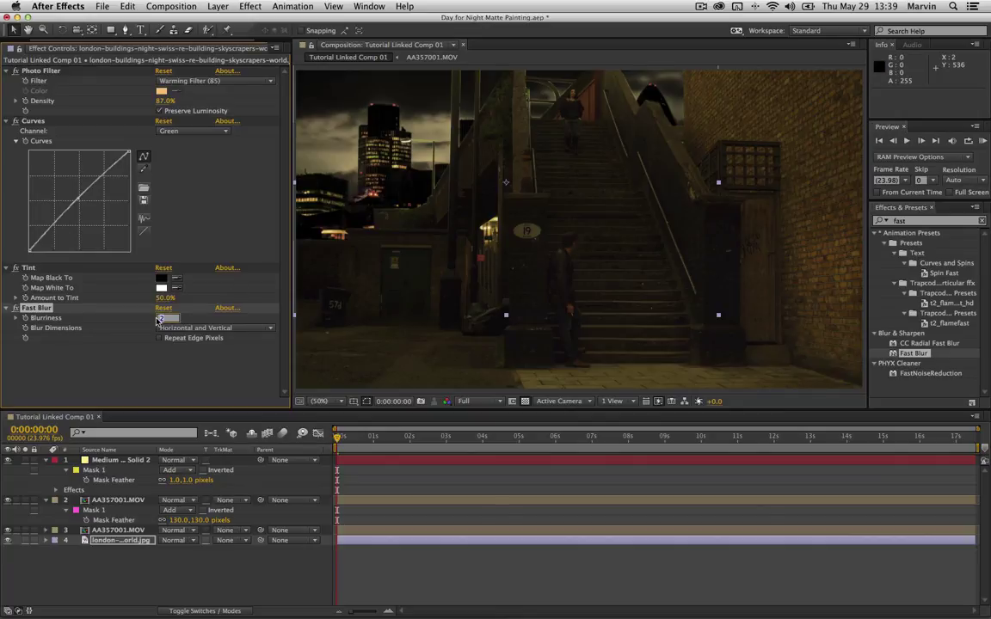
text(3)
key(Return)
click(160, 317)
text(2)
key(Return)
Add Match Grain after Fast Blur on the skyline layer, with Viewing Mode Final Output and layer 3, AA357001.MOV, as Noise Source Layer
click(925, 222)
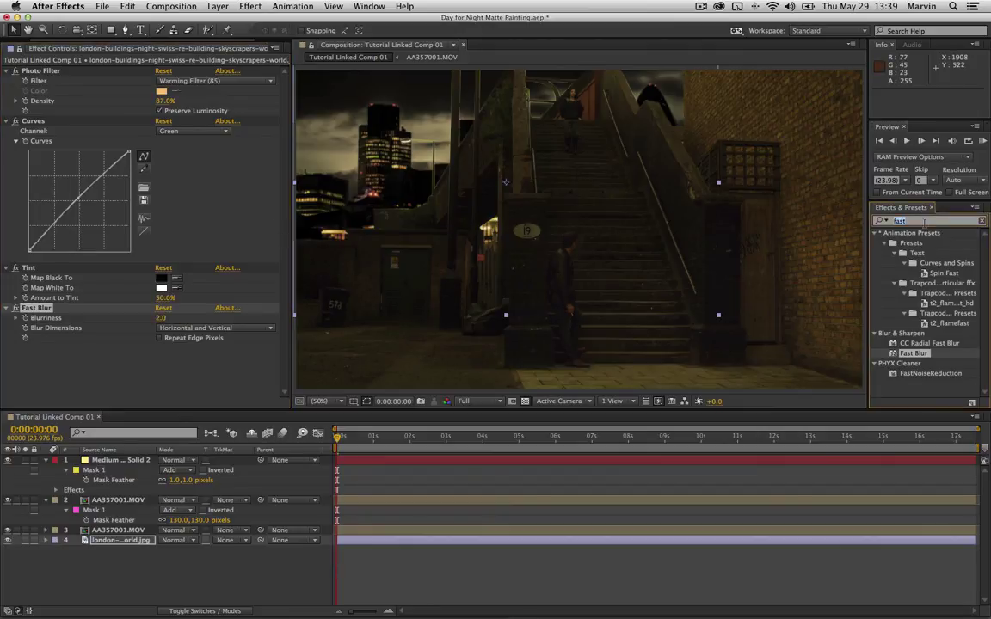
text(match)
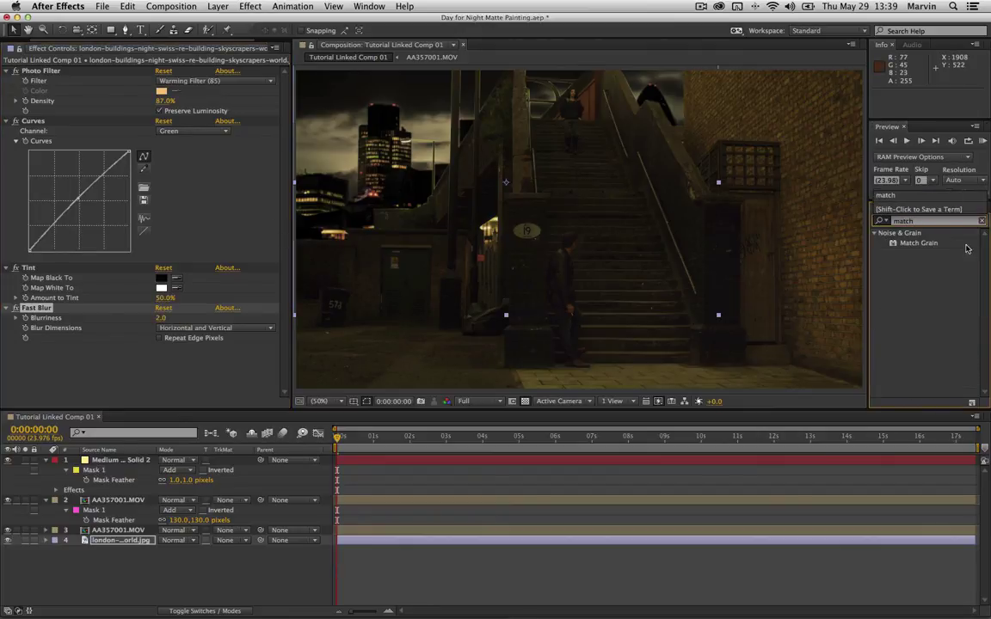
drag(919, 247, 82, 368)
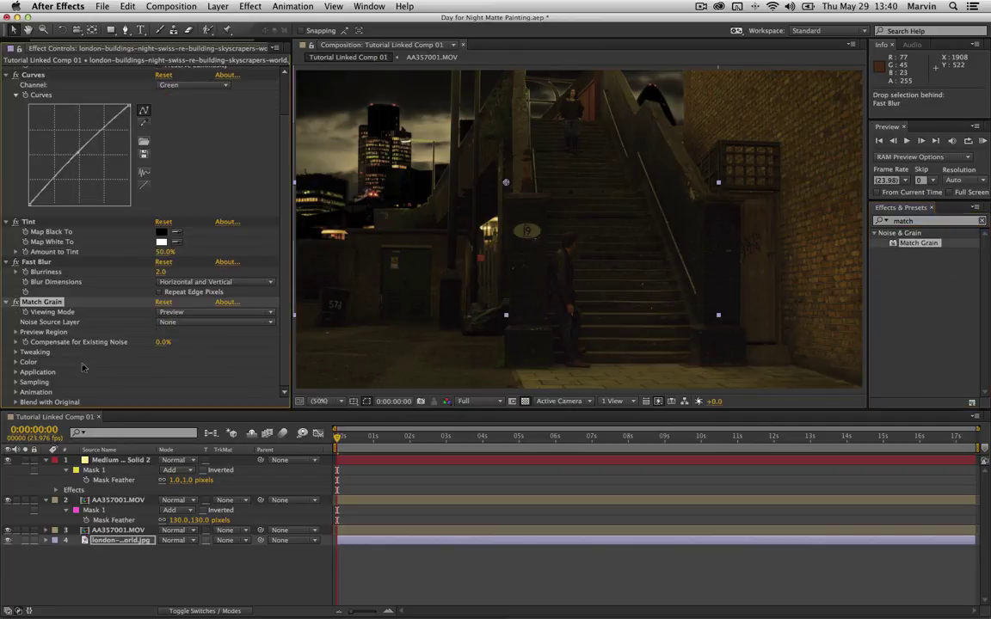
click(213, 313)
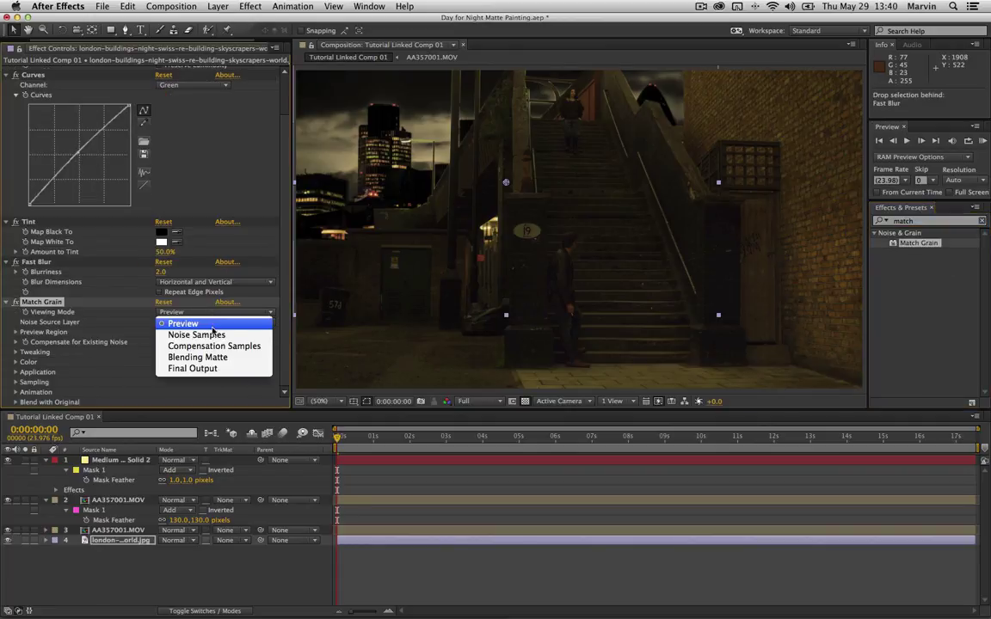
click(185, 371)
click(258, 322)
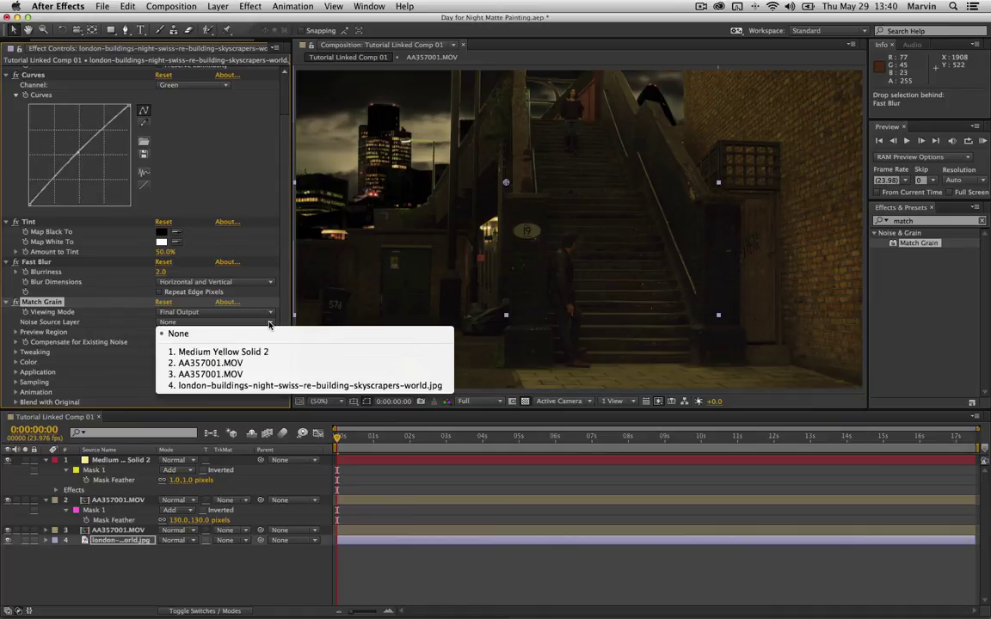
click(256, 376)
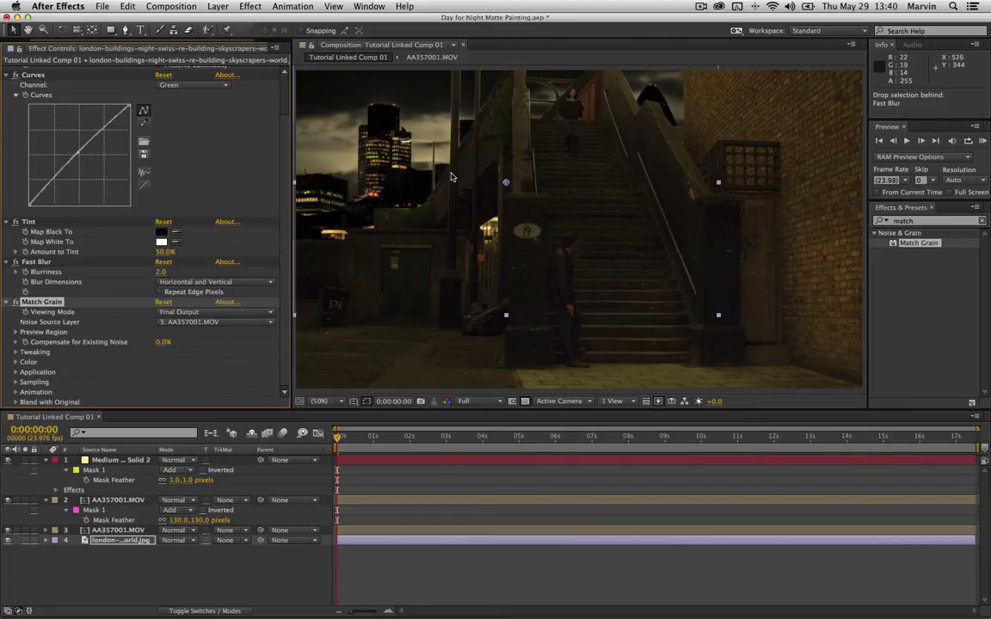
Collapse the settings of all five effects on the skyline layer, from Match Grain up to Photo Filter
click(6, 303)
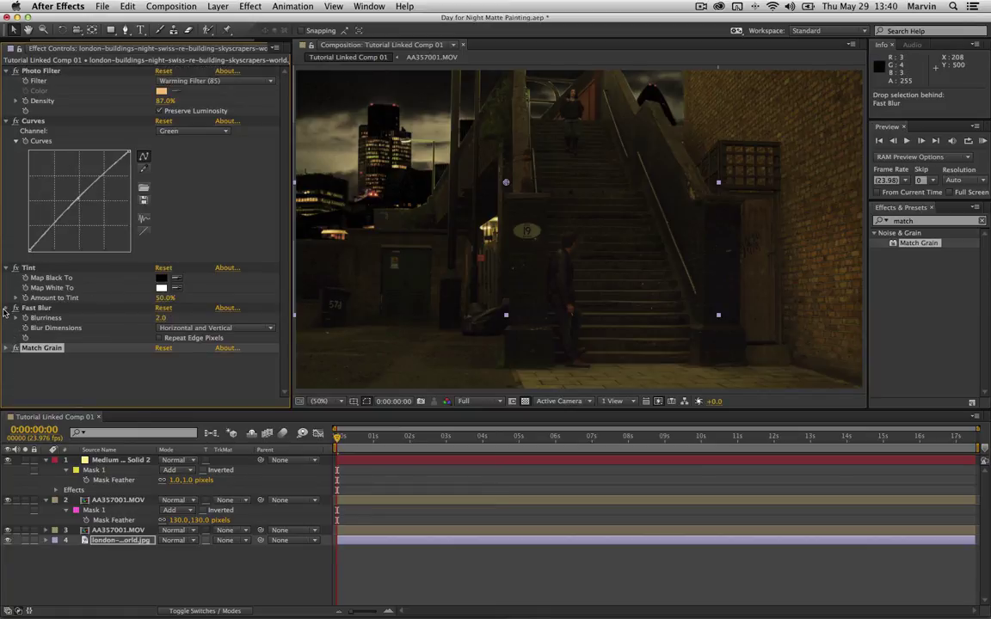
click(5, 308)
click(6, 268)
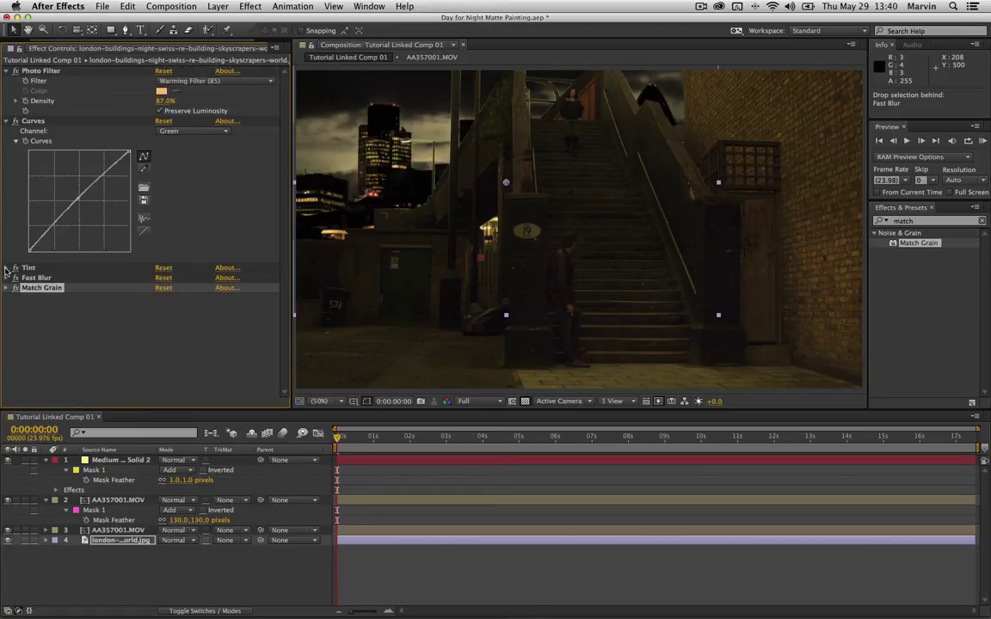
click(6, 121)
click(6, 71)
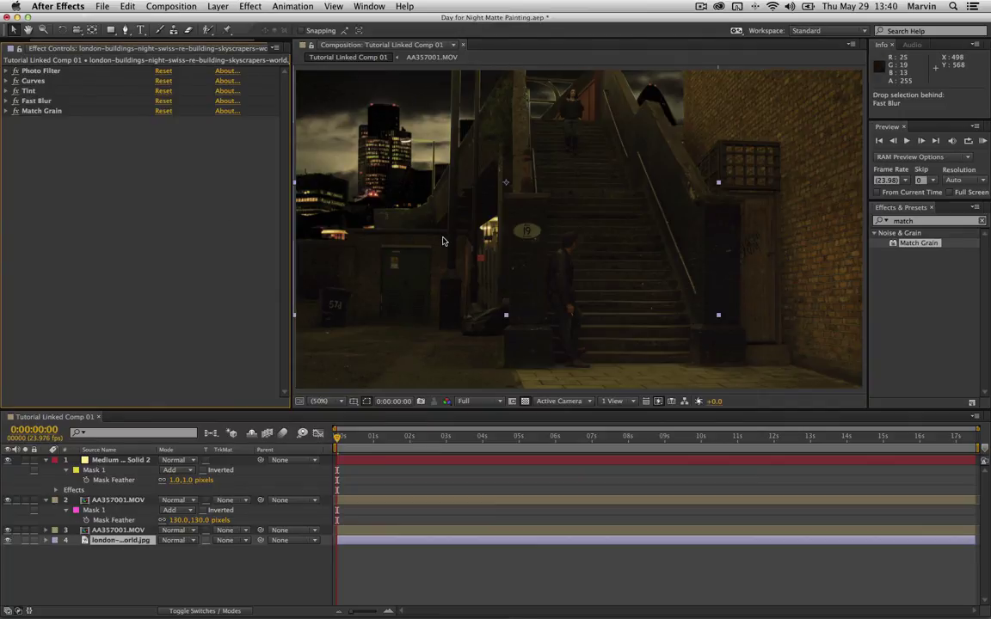
Create a new adjustment layer and move it to the top of the layer stack
click(221, 6)
mouse_move(282, 21)
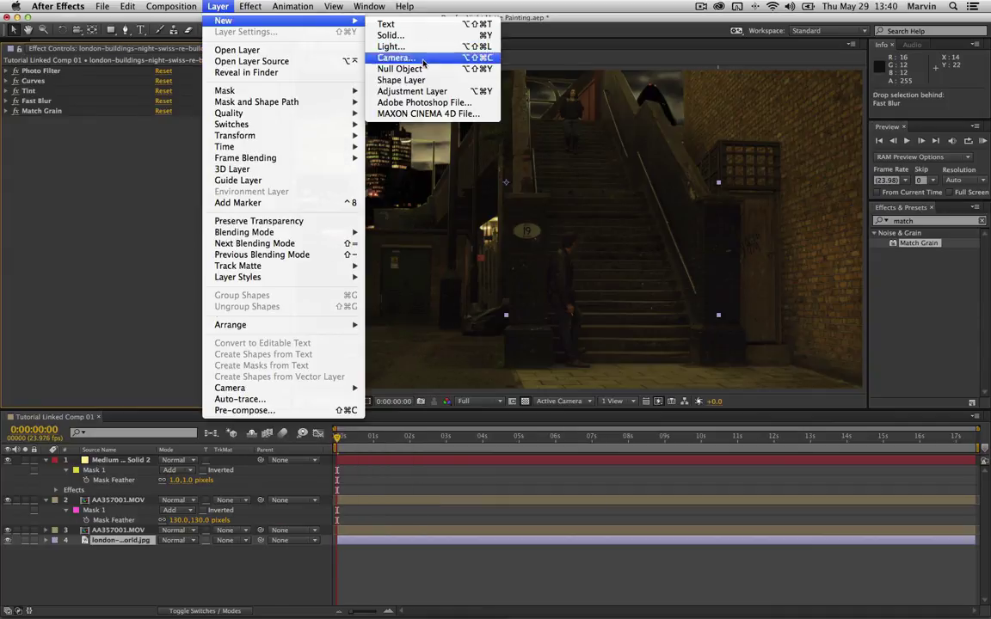
click(429, 91)
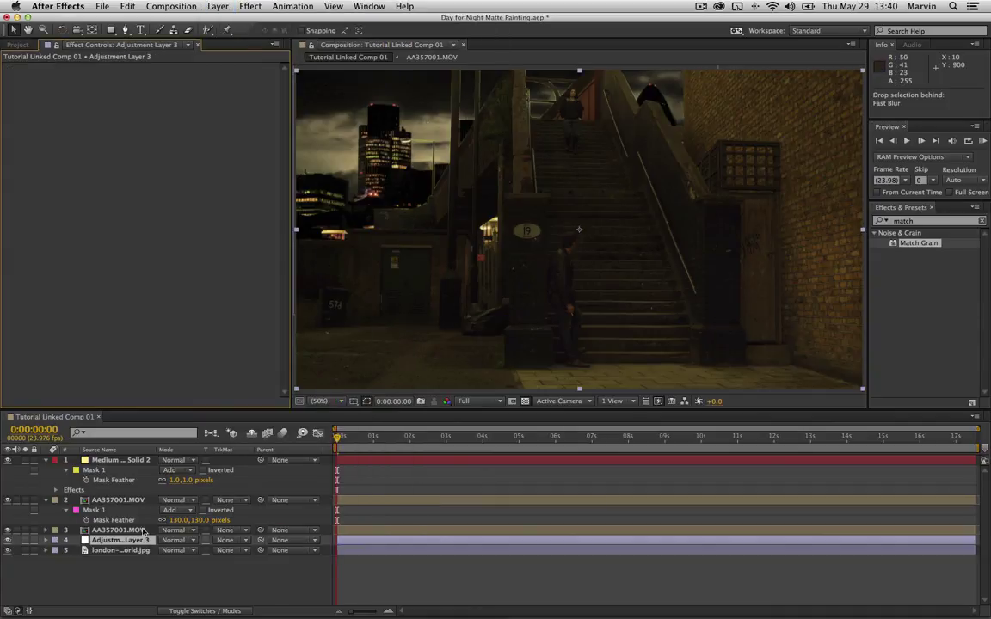
drag(124, 541, 128, 413)
Apply Curves to the adjustment layer and shape an RGB S-curve with lowered shadows and raised highlights
click(933, 220)
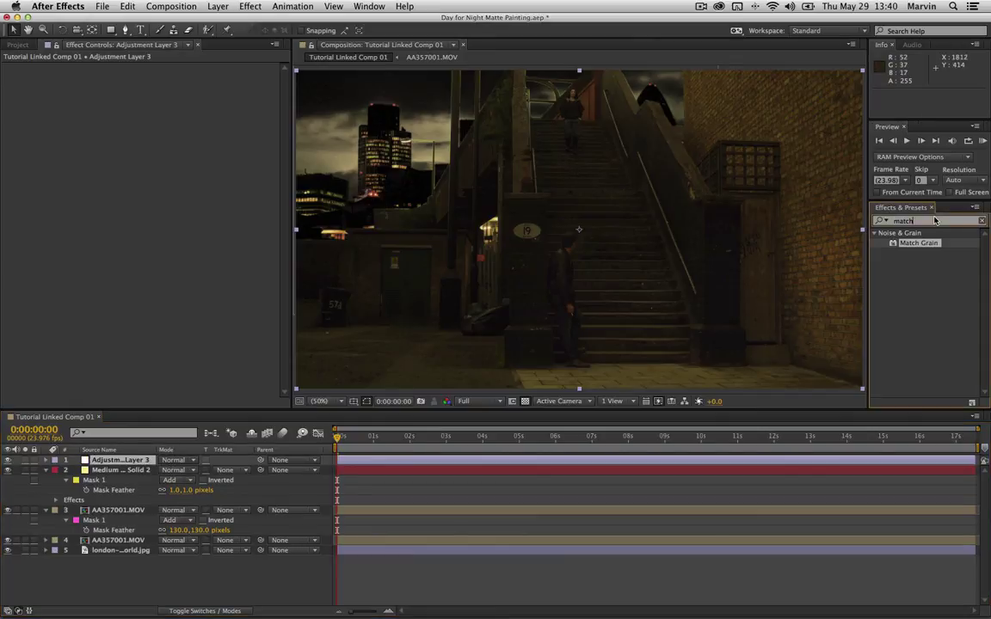
text(curves)
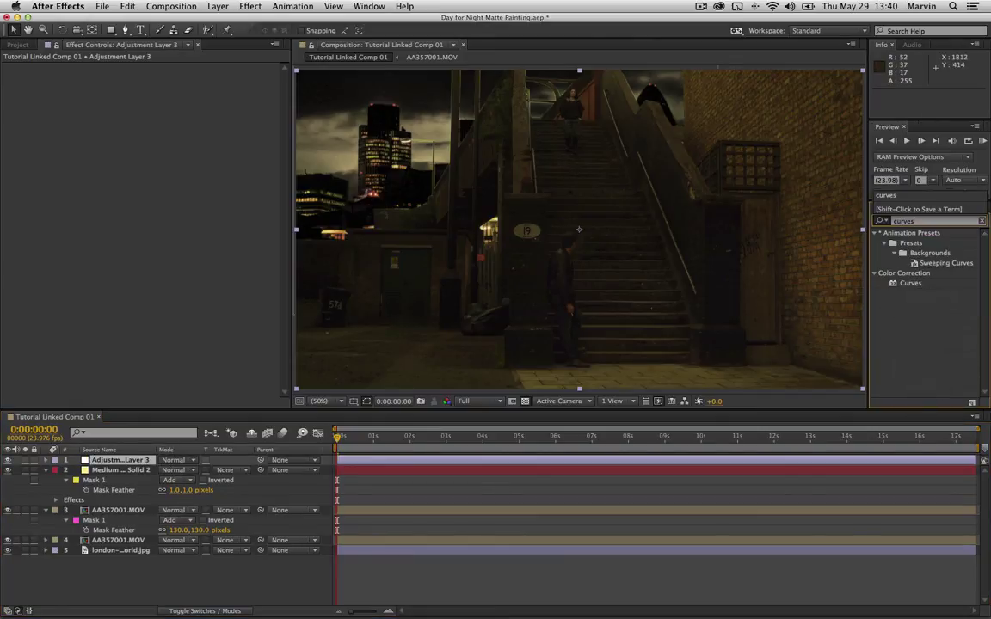
drag(903, 284, 223, 201)
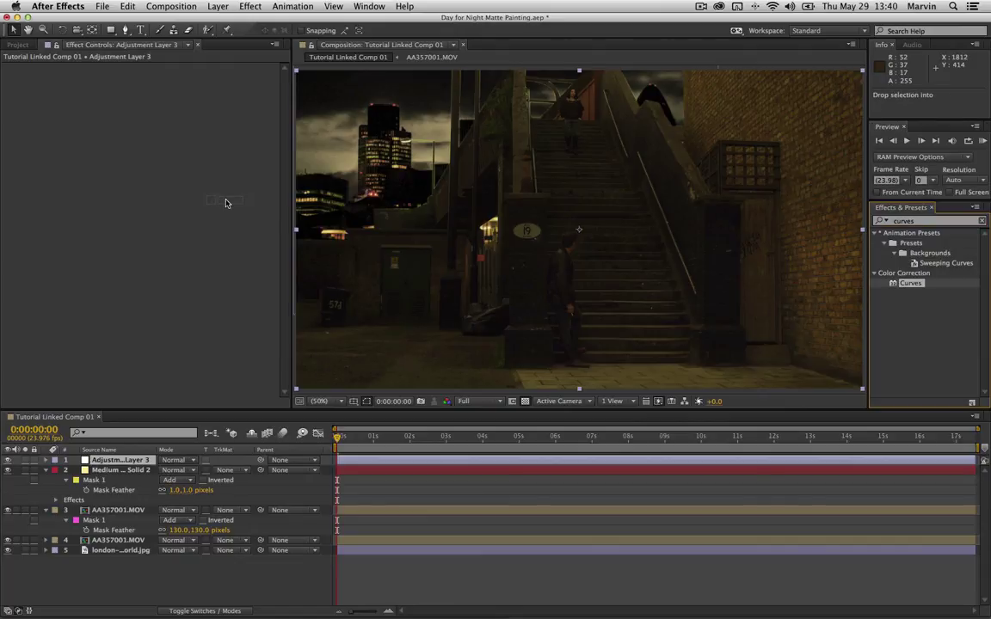
drag(52, 172, 59, 182)
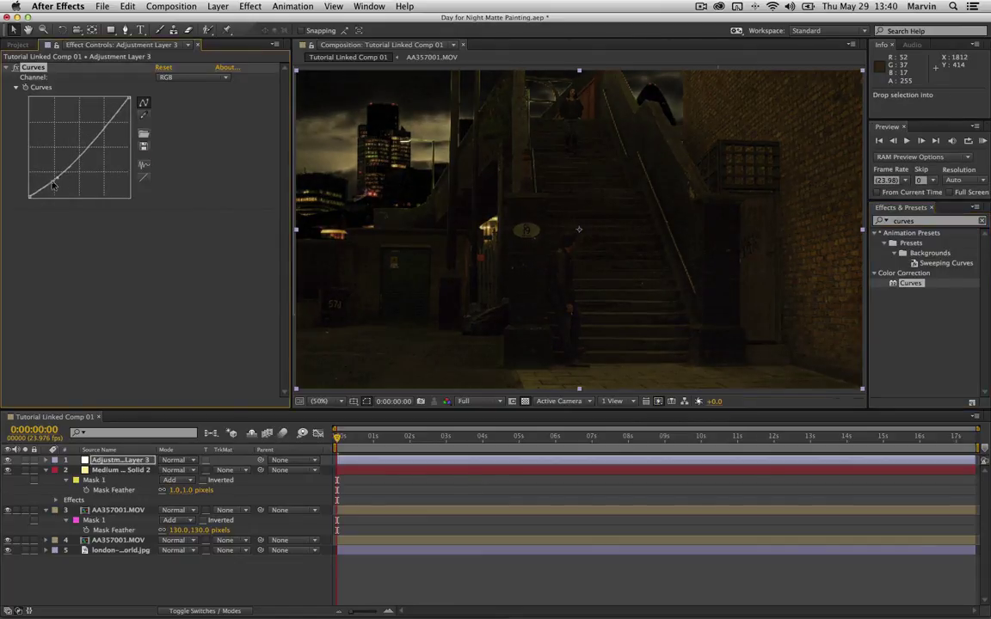
drag(86, 148, 94, 112)
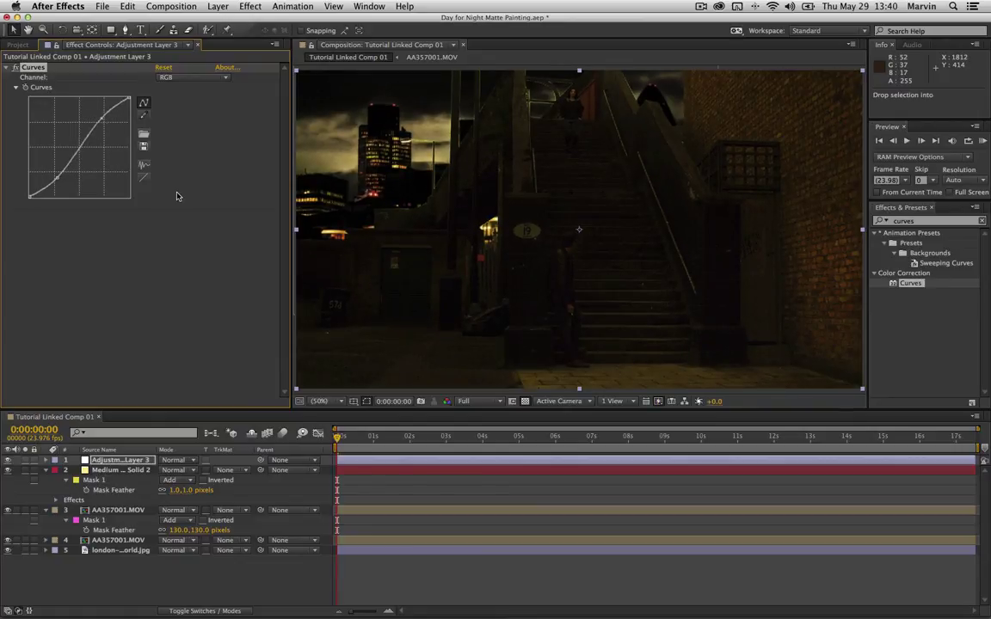
Add the Tint effect after Curves on the adjustment layer and set Amount to Tint to 25%
click(912, 221)
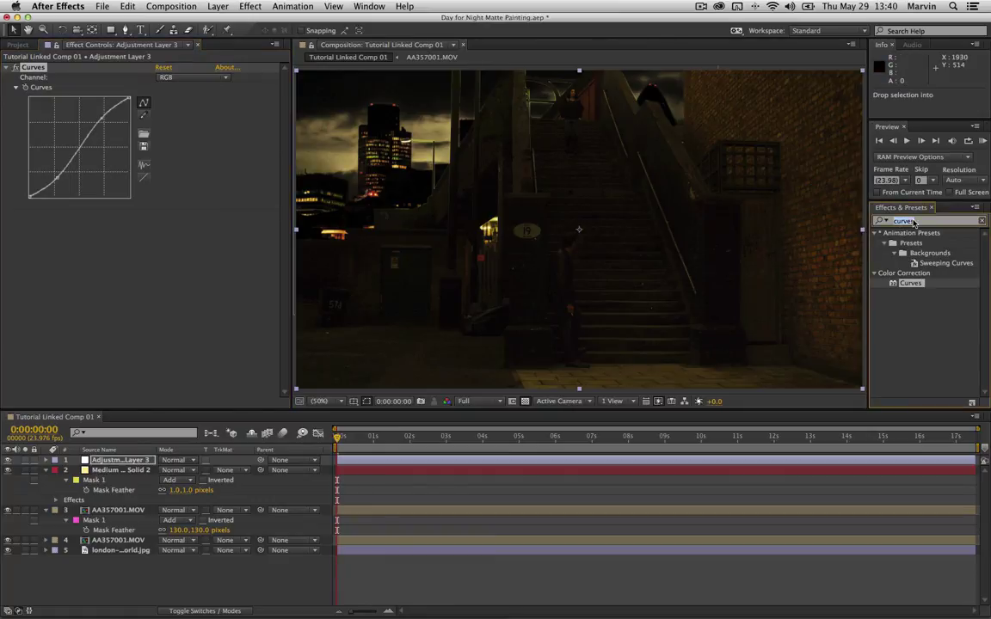
text(tint)
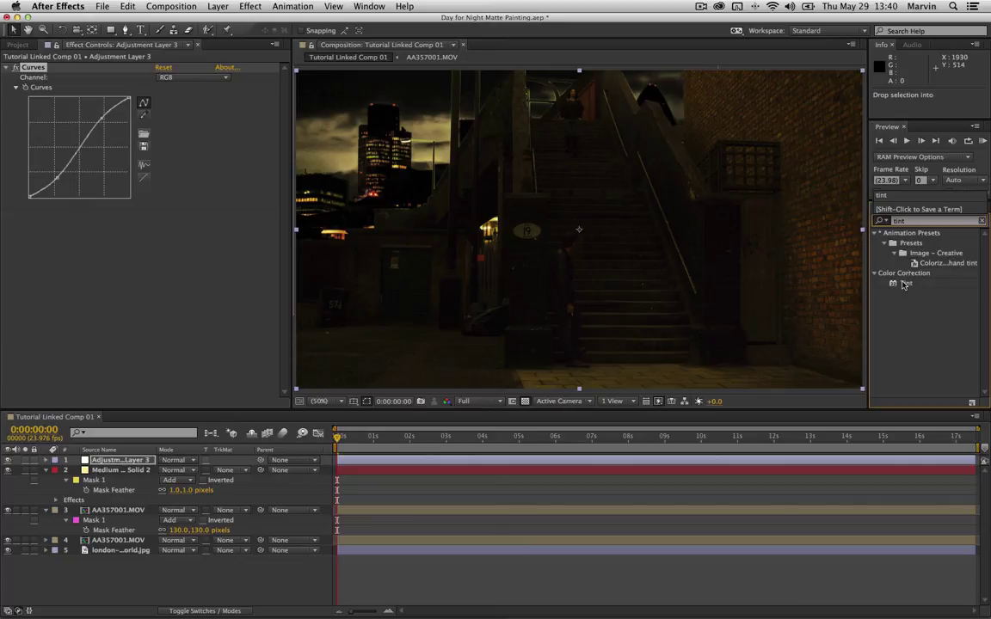
drag(903, 285, 116, 270)
click(163, 244)
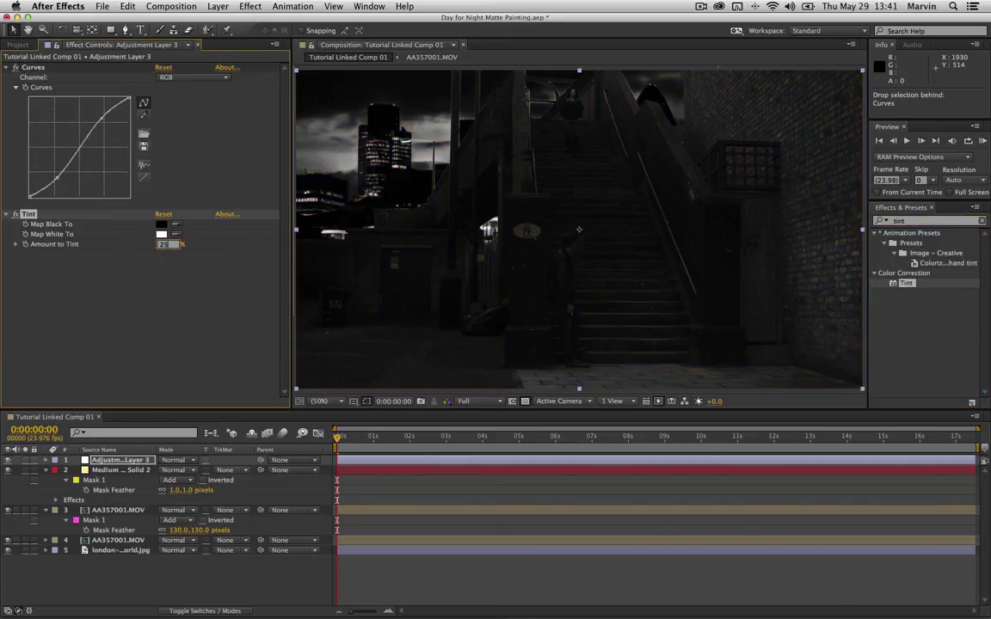
text(25)
key(Return)
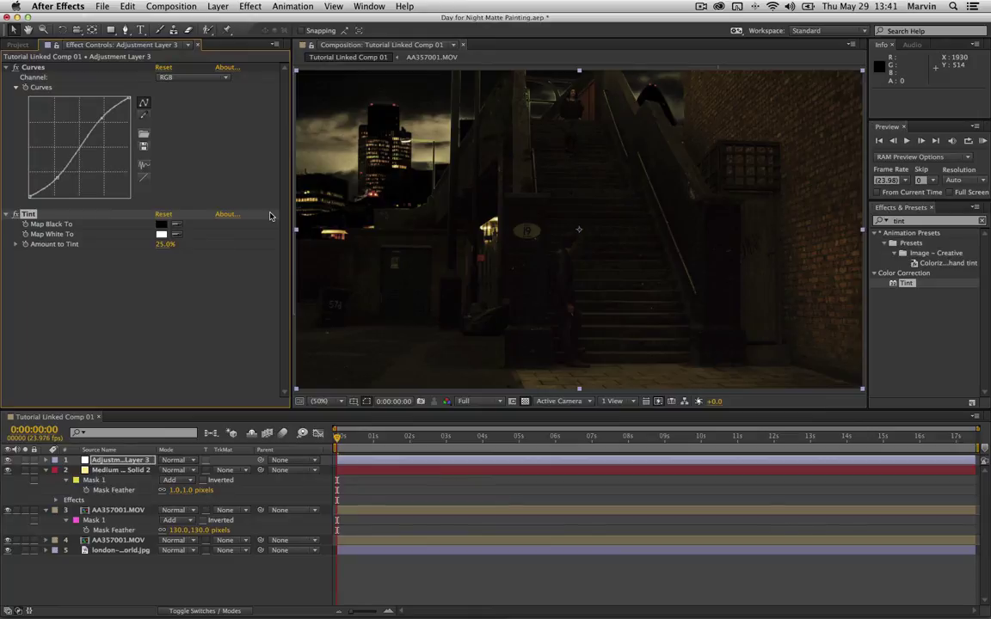
Check the Matte Painting.jpg reference in Preview, and apply the Red Giant Mojo effect after Tint on the adjustment layer
key(super+Tab)
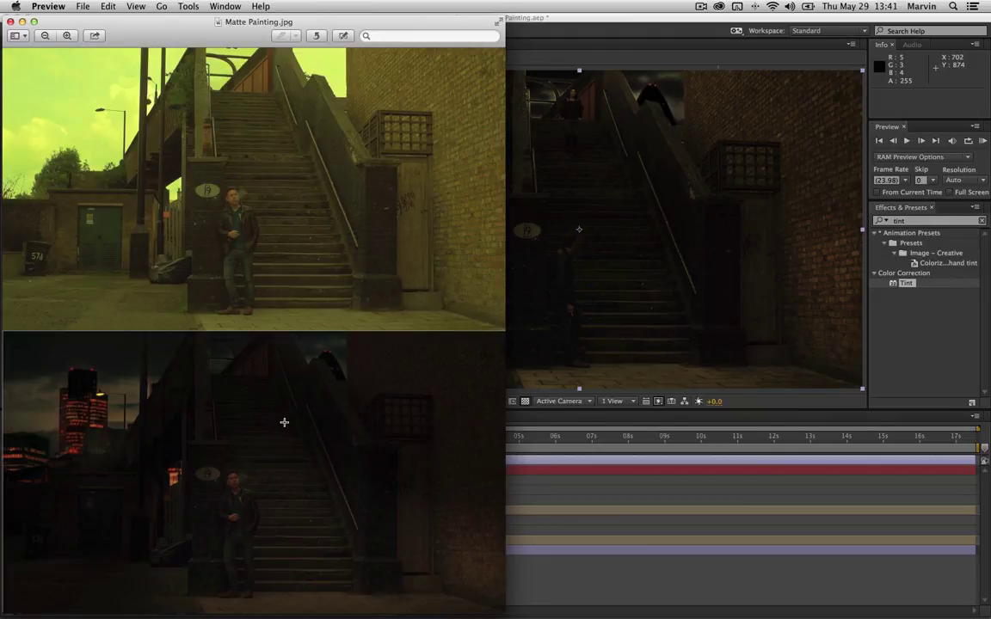
key(super+Tab)
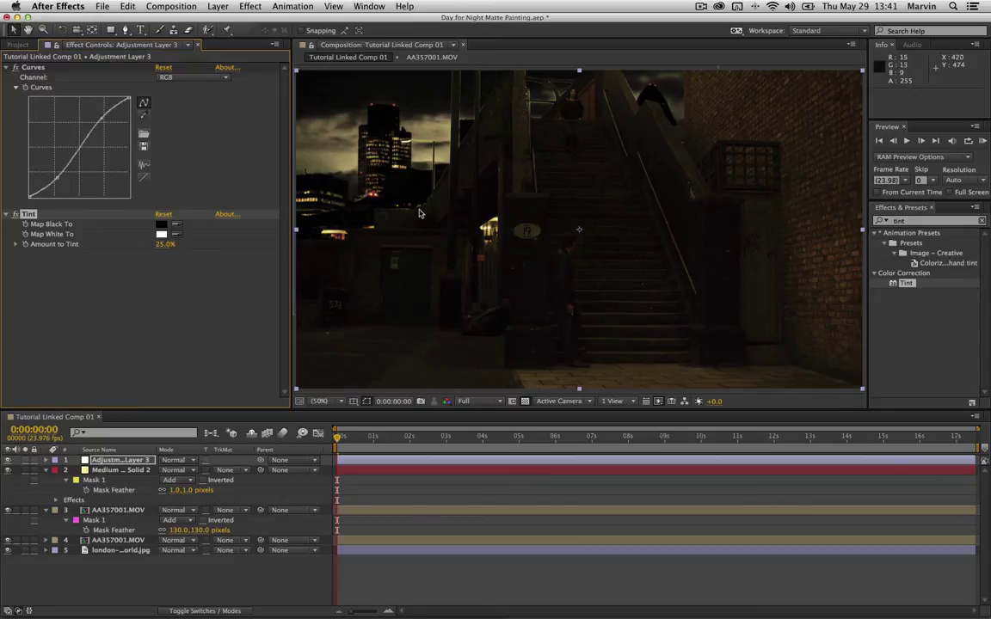
double_click(916, 222)
text(mojo)
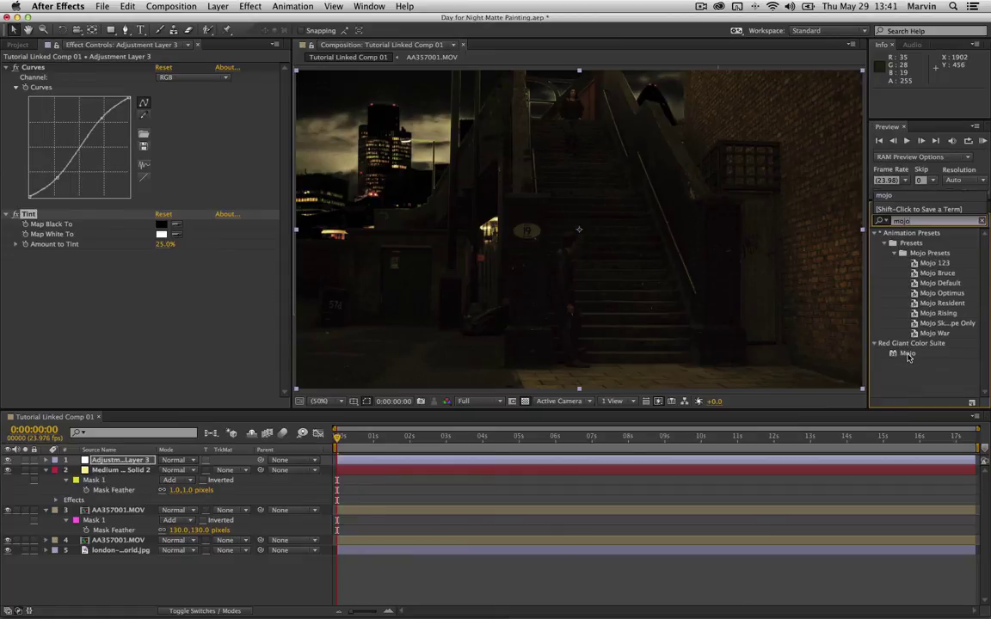
drag(907, 357, 396, 336)
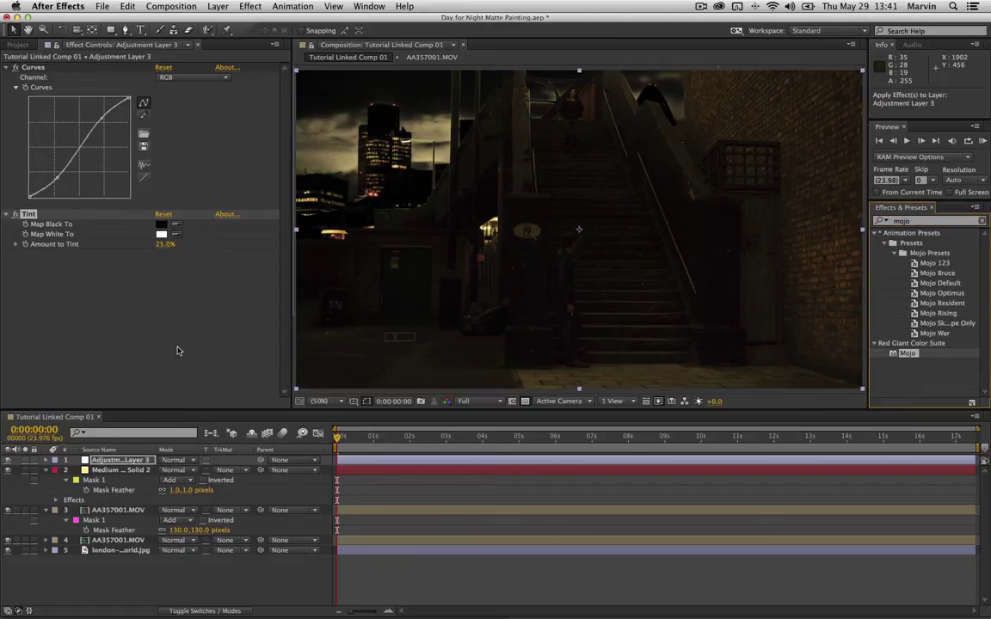
drag(178, 350, 168, 342)
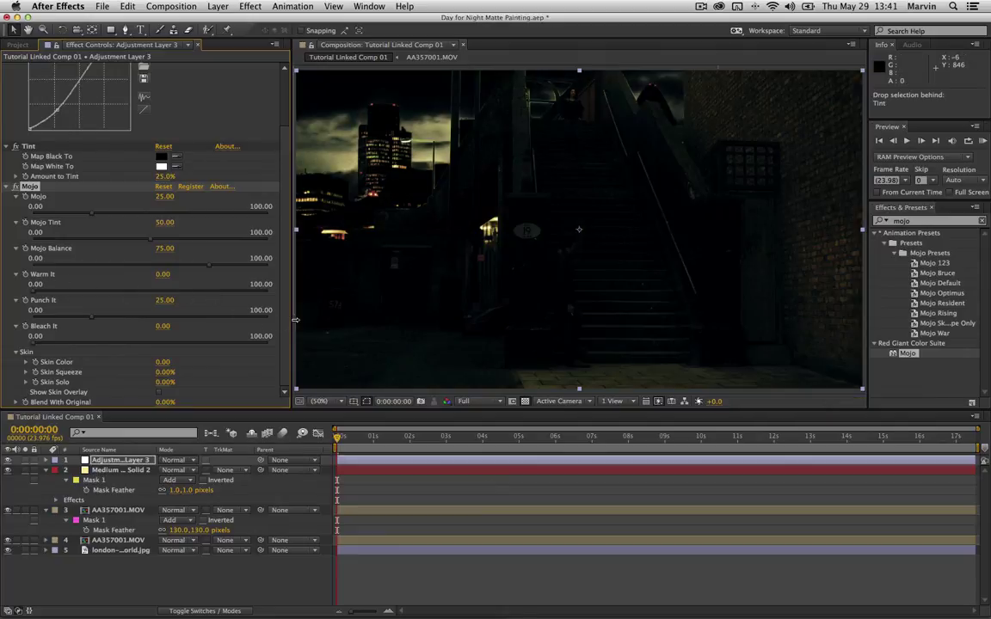
Set Mojo Balance to 50, Mojo to about 2.3, Warm It to about 9 and Bleach It to about 10 in the Mojo effect
click(165, 249)
text(50)
key(Return)
drag(90, 216, 50, 221)
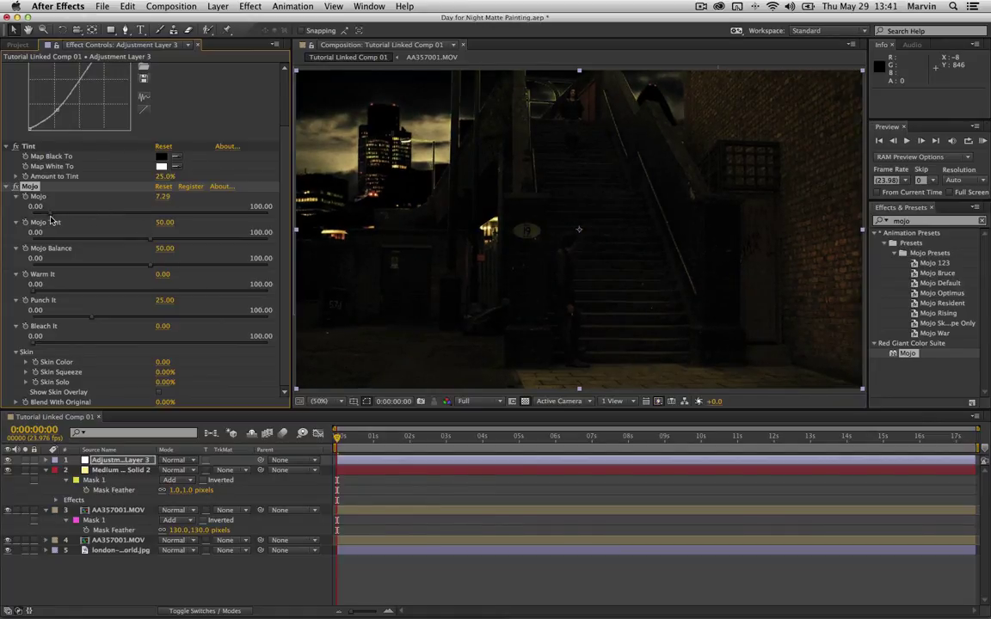
drag(30, 290, 53, 297)
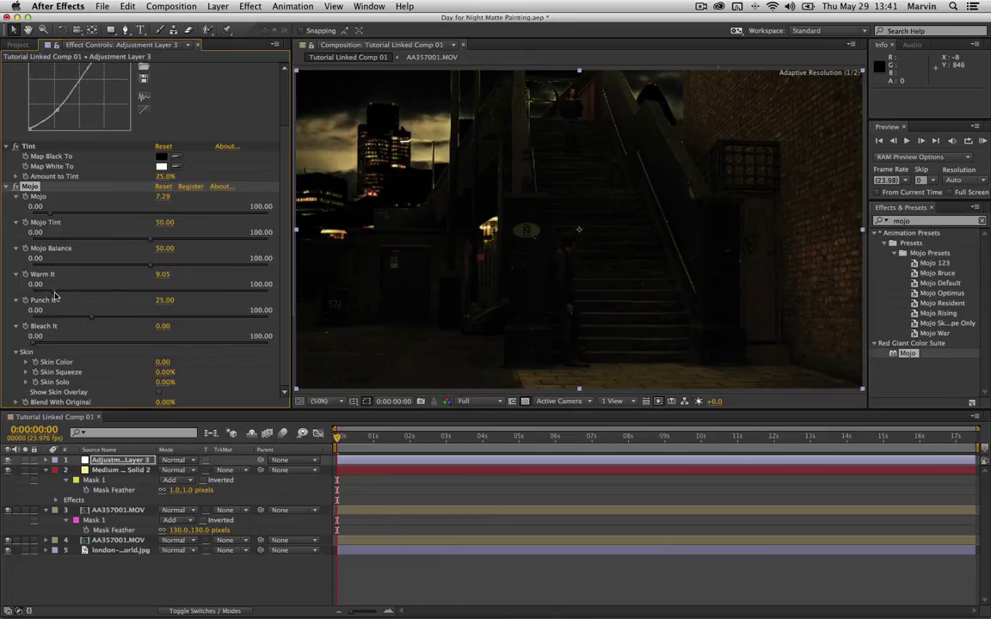
drag(31, 342, 52, 348)
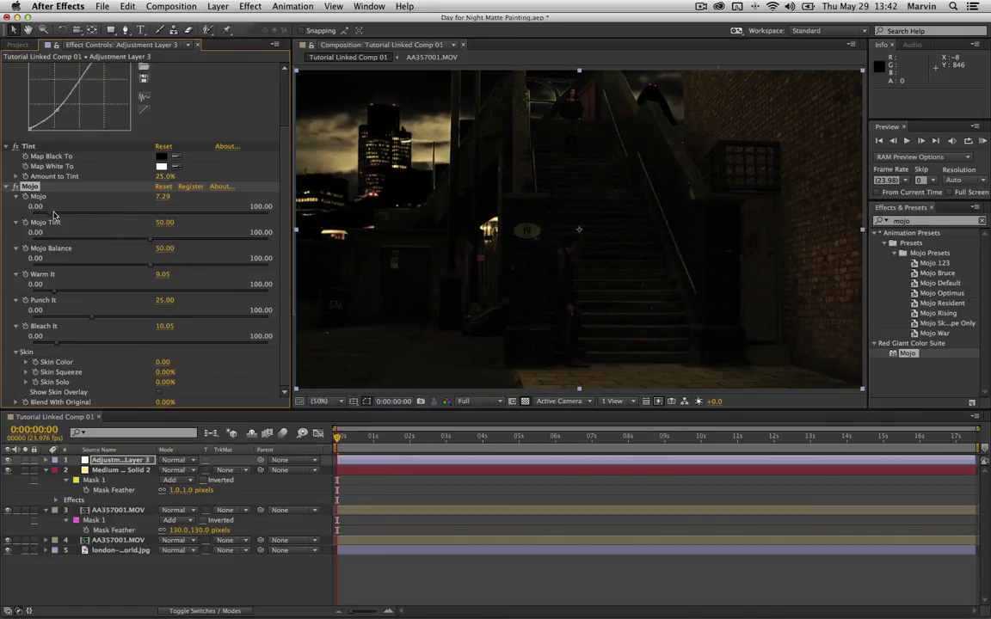
mouse_move(49, 219)
mouse_down()
mouse_move(29, 219)
mouse_move(38, 221)
mouse_up()
Raise the shadow point of the adjustment layer's RGB curve slightly, and compare the composite with Matte Painting.jpg in Preview
drag(56, 110, 55, 107)
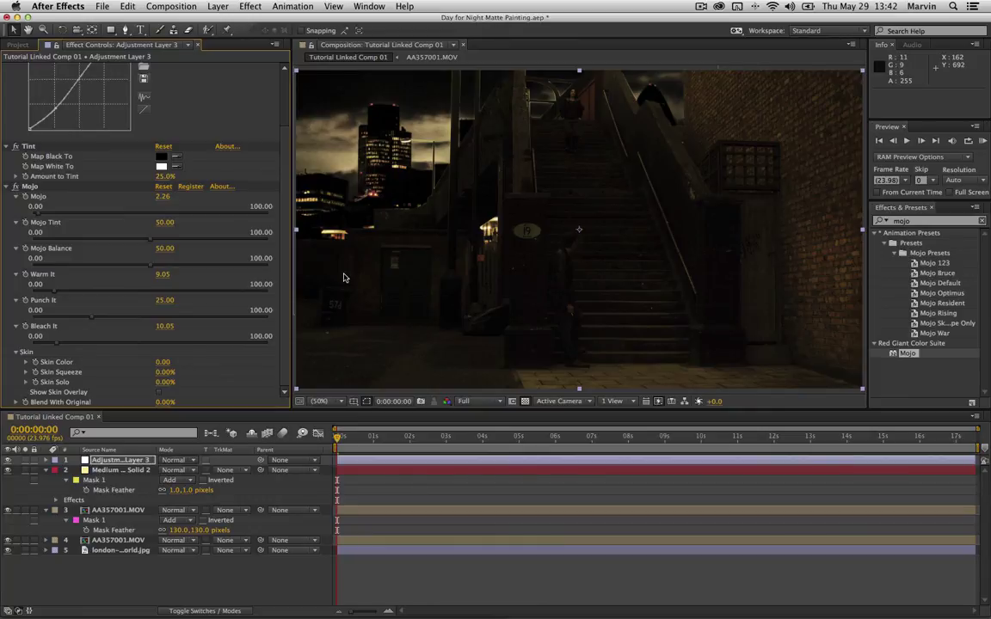
key(super+Tab)
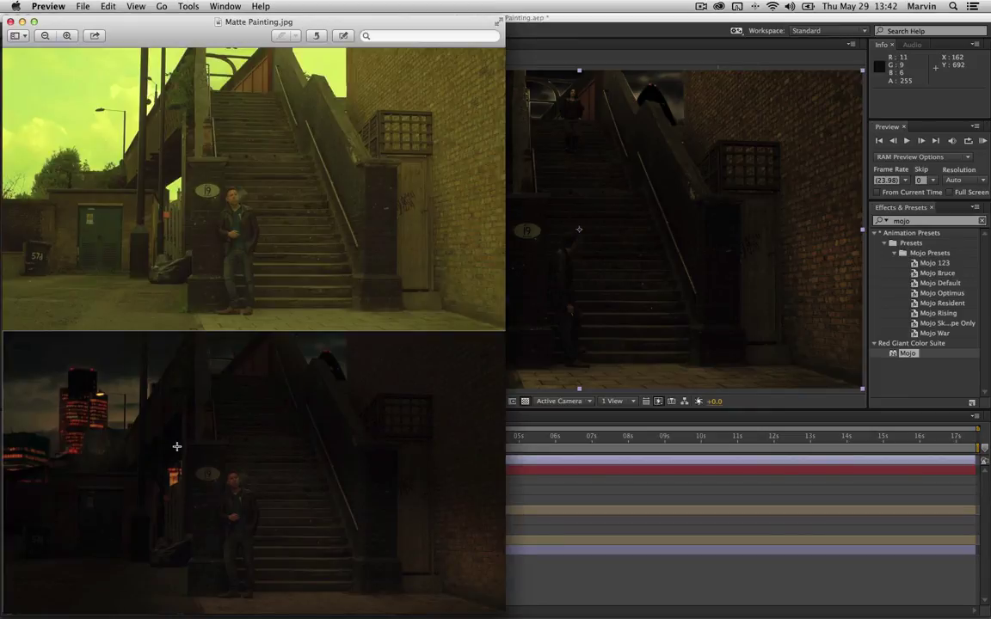
key(super+Tab)
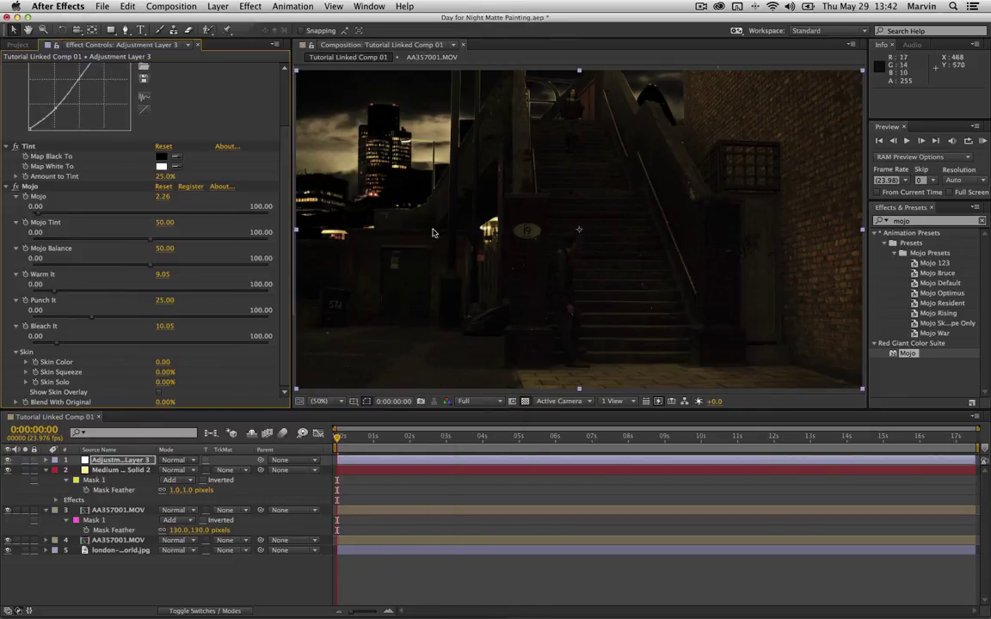
key(super+Tab)
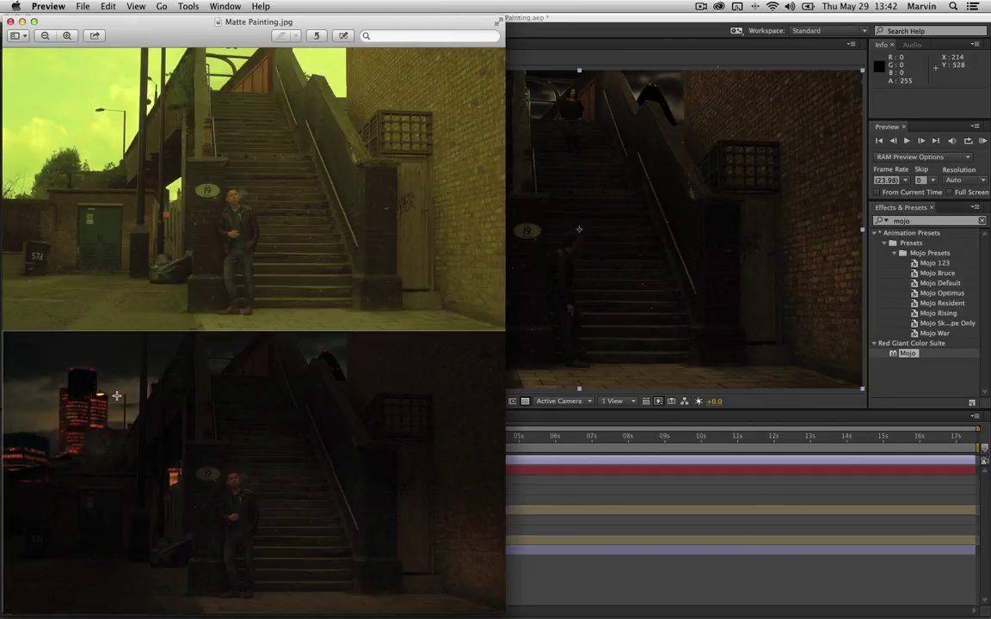
Return to After Effects, select the brightened AA357001.MOV layer (layer 3), and start a second mask on the wall's upper edge below the skyline
key(super+Tab)
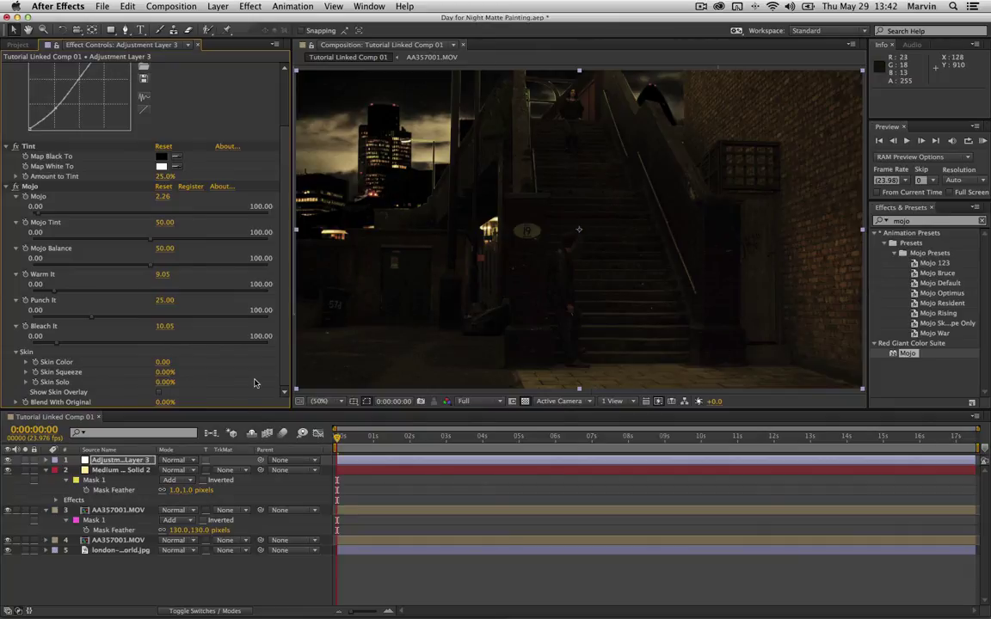
click(106, 528)
click(117, 511)
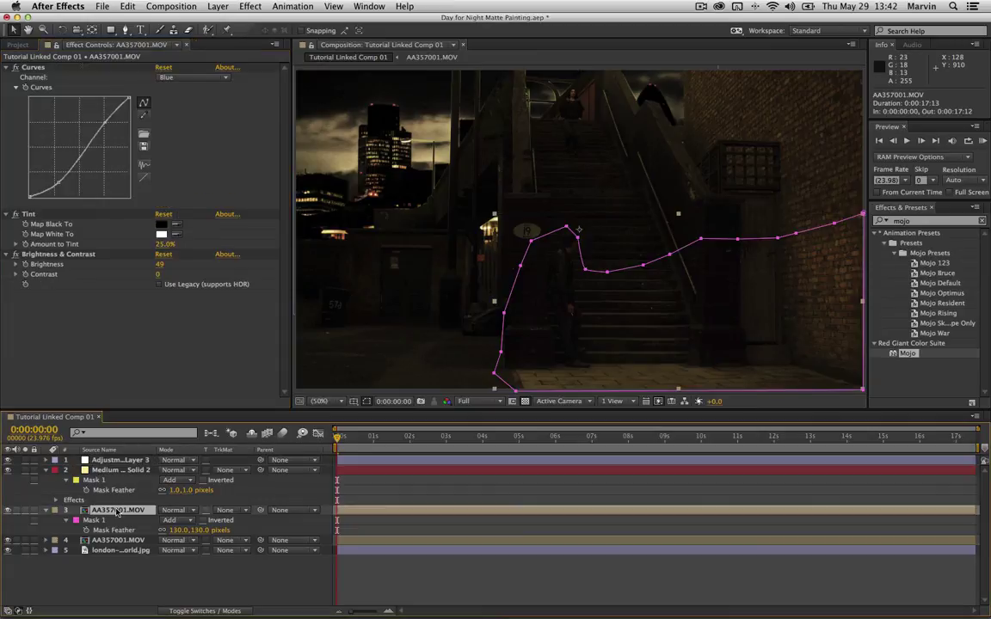
click(124, 30)
scroll(392, 216, up, 6)
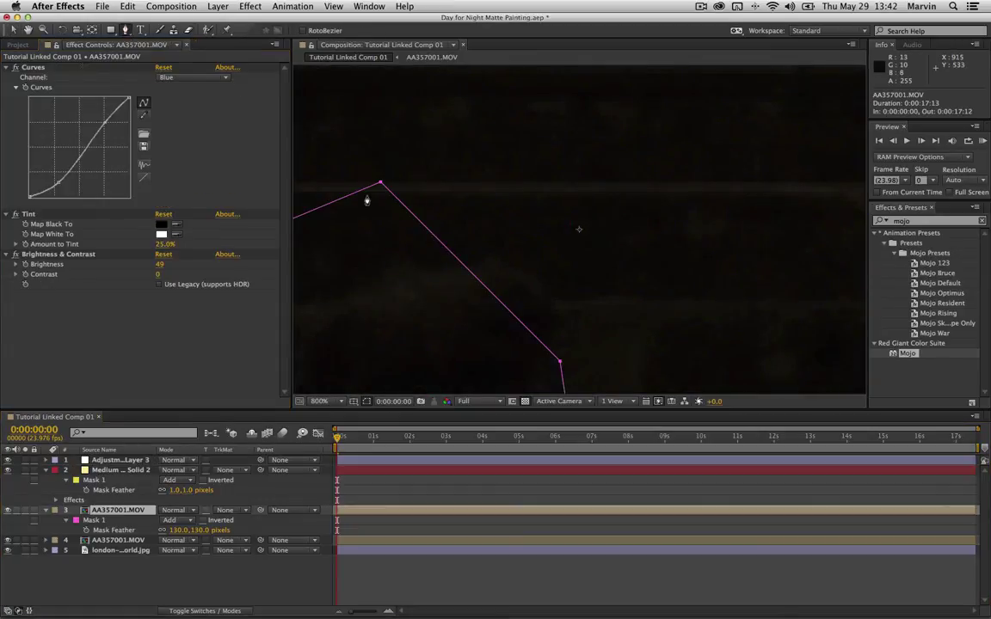
drag(367, 164, 496, 230)
scroll(508, 234, down, 2)
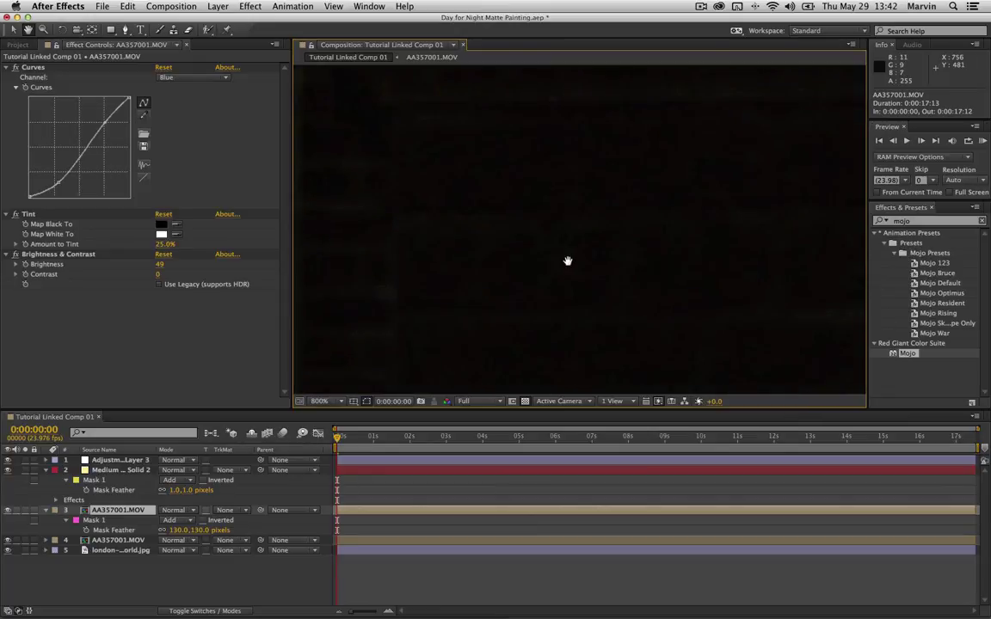
drag(416, 226, 607, 135)
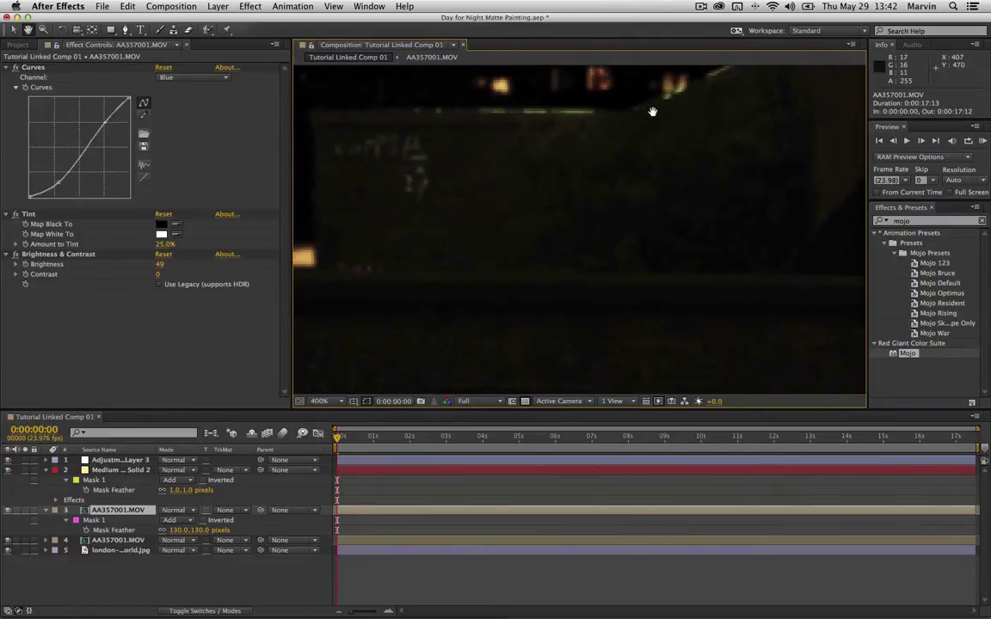
scroll(635, 161, down, 2)
drag(633, 161, 570, 207)
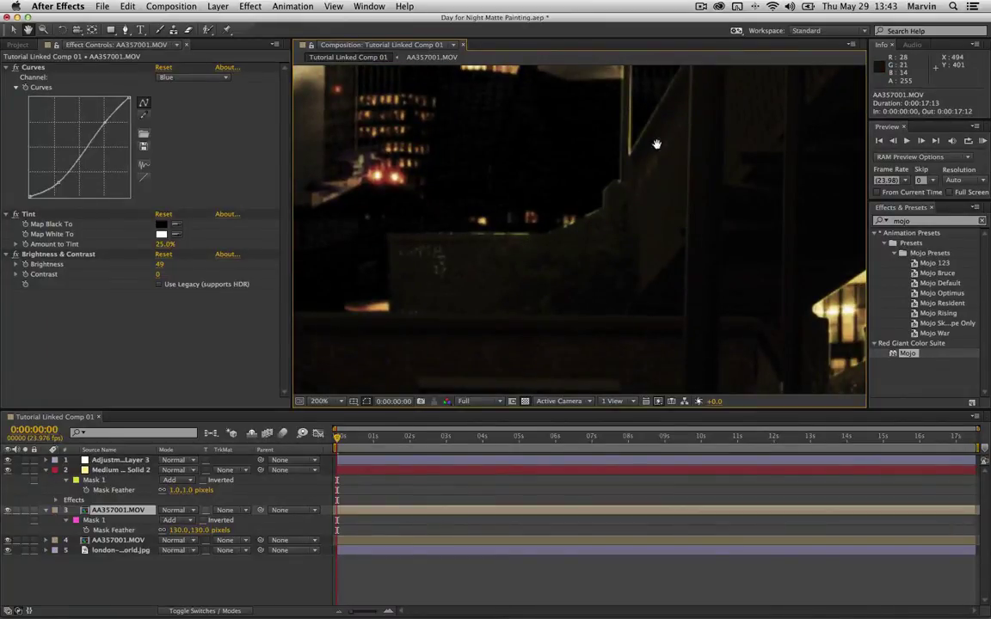
click(126, 31)
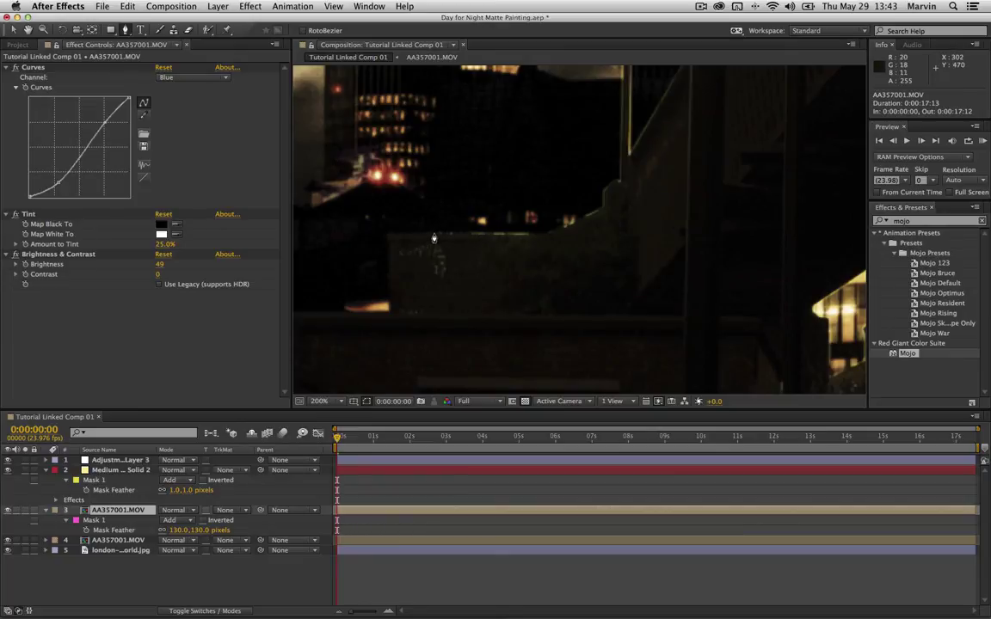
key(h)
drag(424, 172, 482, 275)
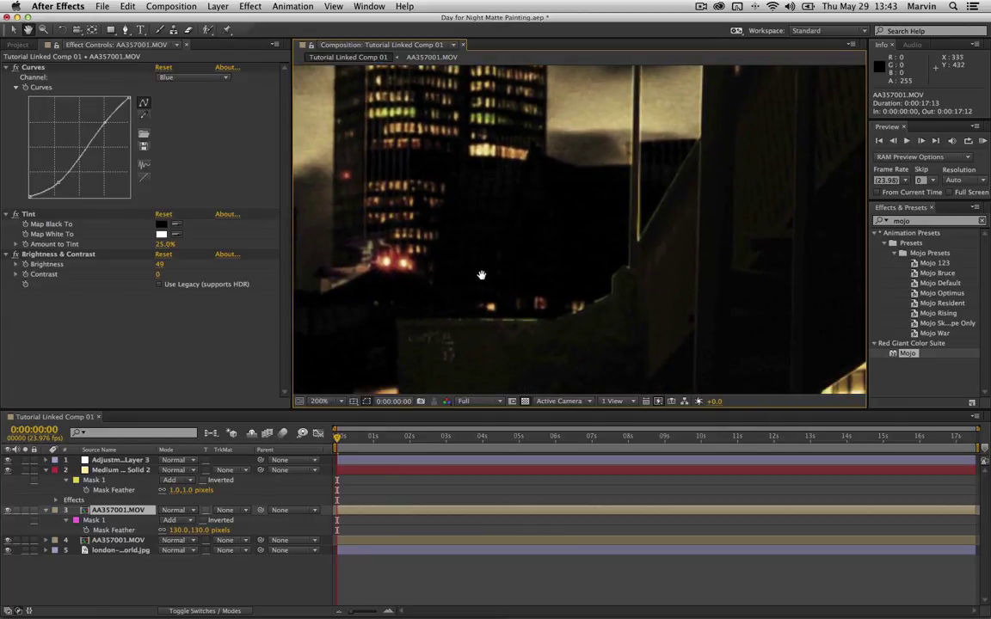
key(g)
click(452, 324)
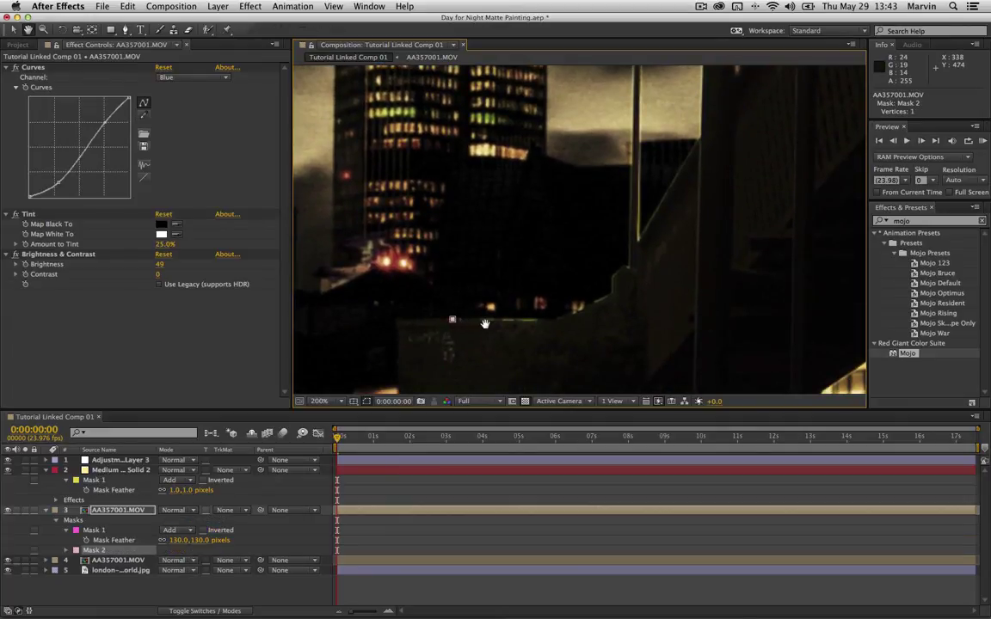
Complete the eight-point mask around the dark wall and the sloping side of the staircase, closing it at its first point
scroll(423, 301, down, 5)
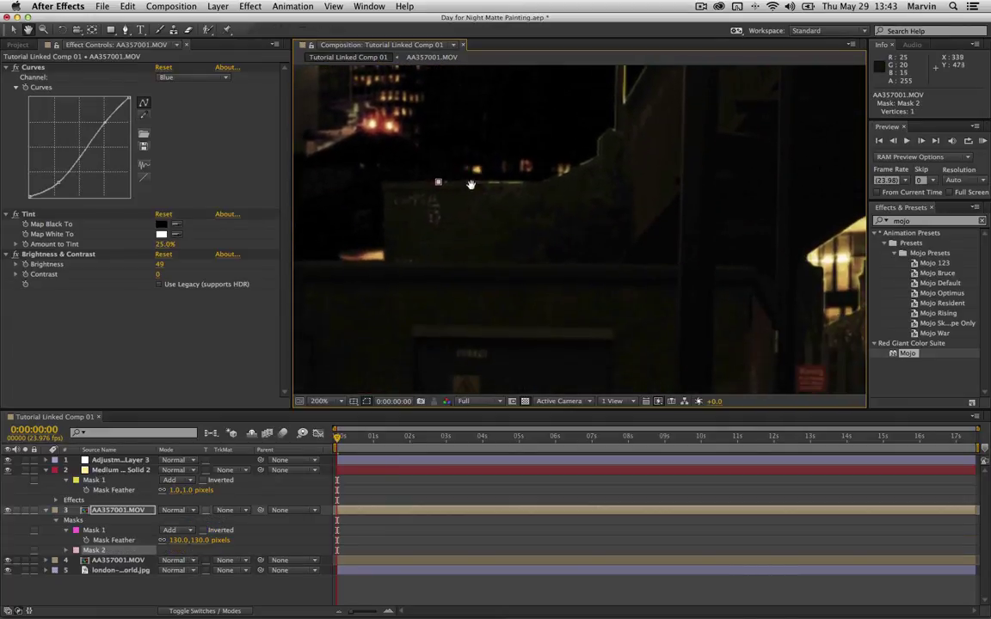
click(385, 259)
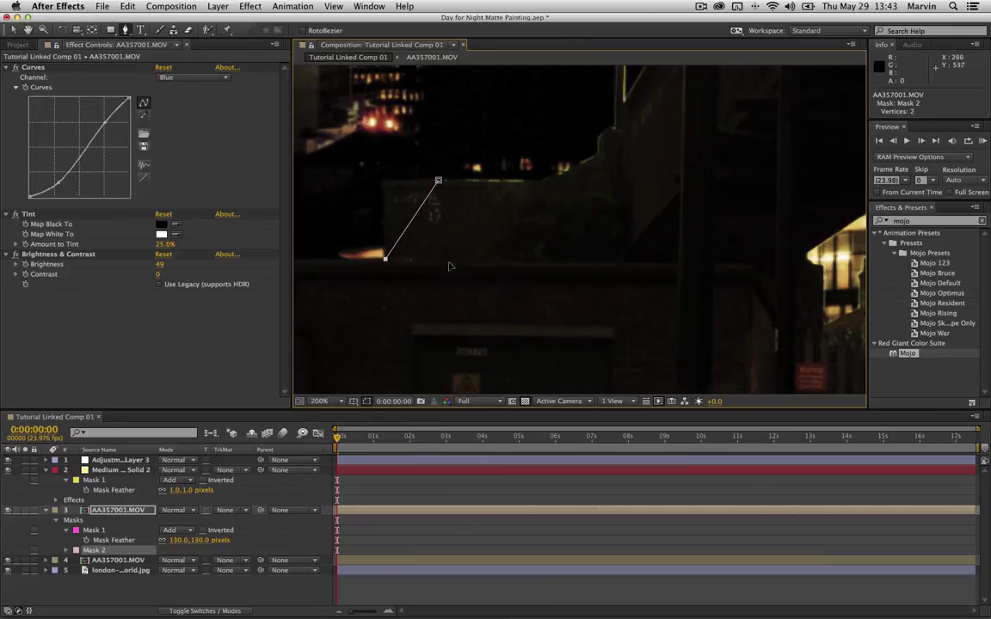
click(618, 261)
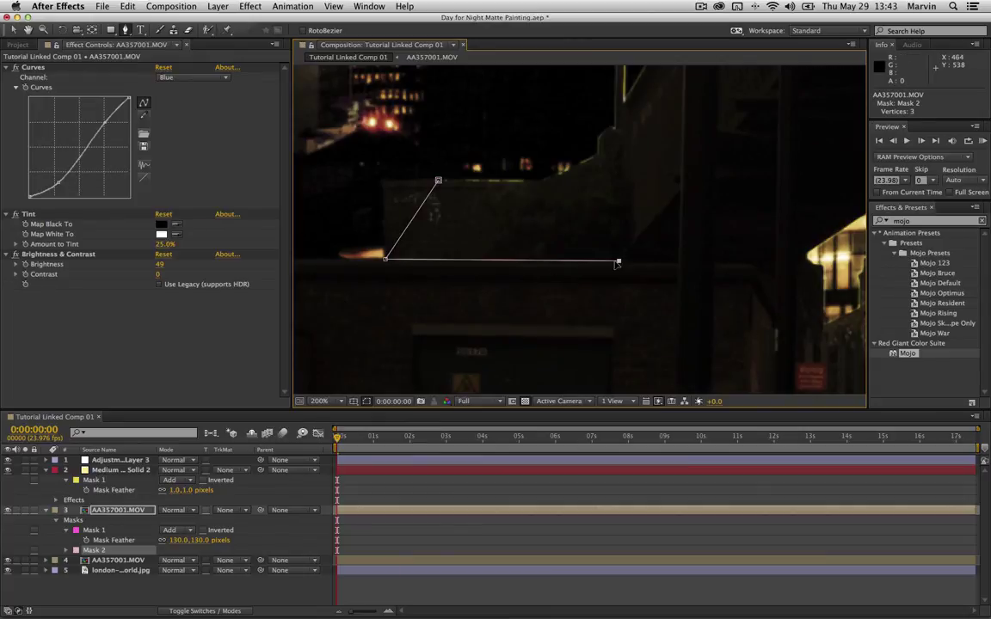
click(680, 197)
scroll(675, 151, up, 3)
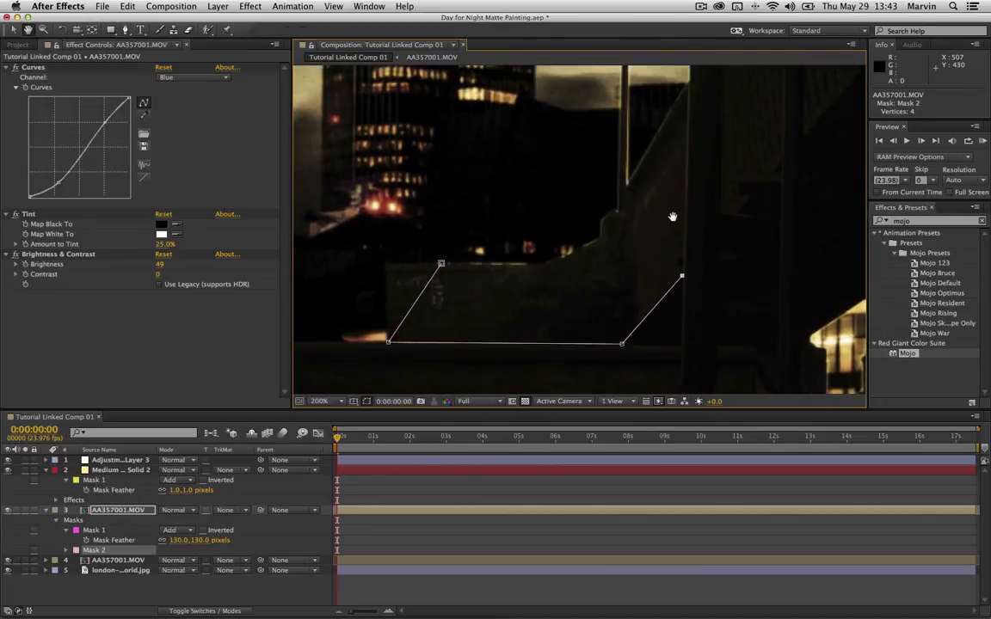
click(688, 83)
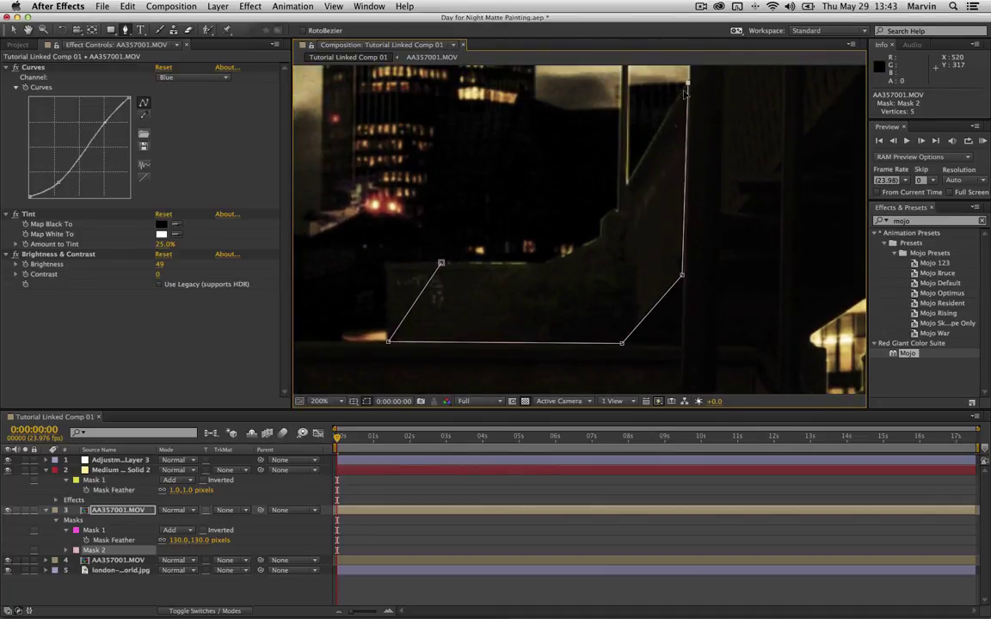
click(602, 222)
click(599, 236)
click(544, 263)
click(440, 265)
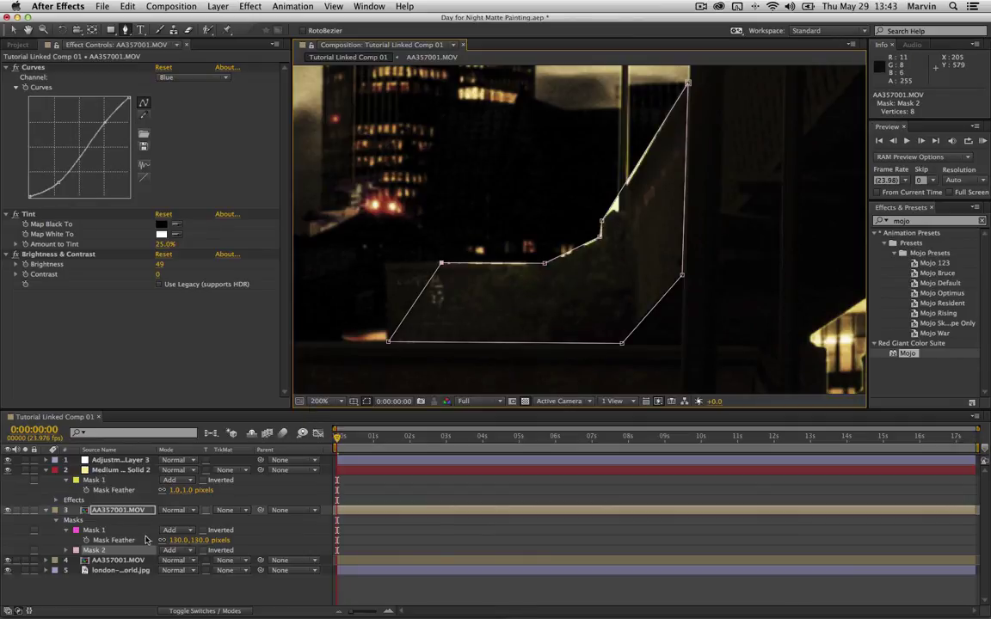
Set Mask 2's feather to 17 pixels and its expansion to -6 pixels, then collapse layers 2 and 3 and deselect everything
key(f)
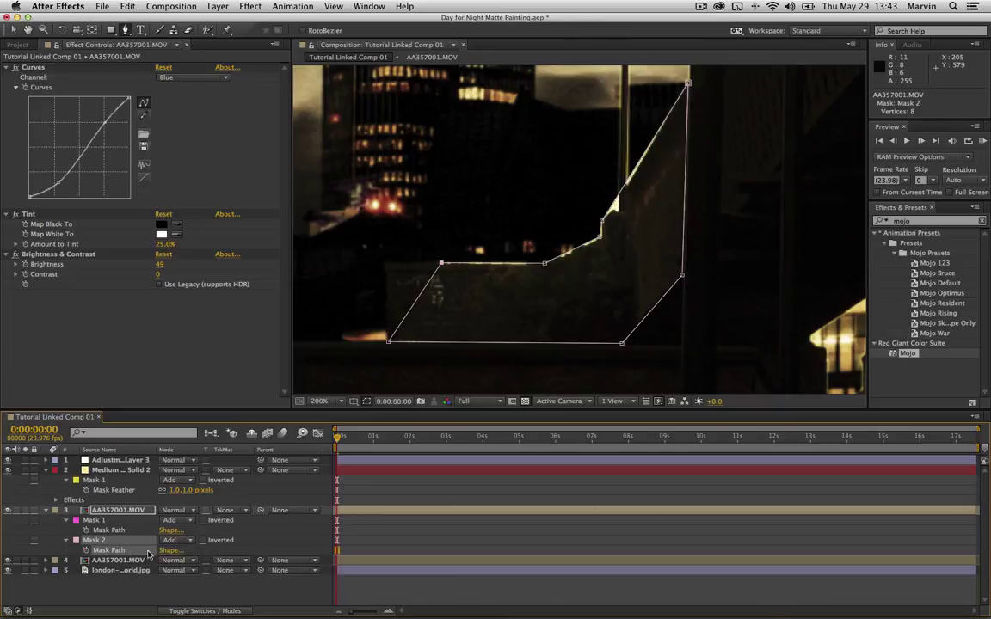
drag(175, 555, 204, 551)
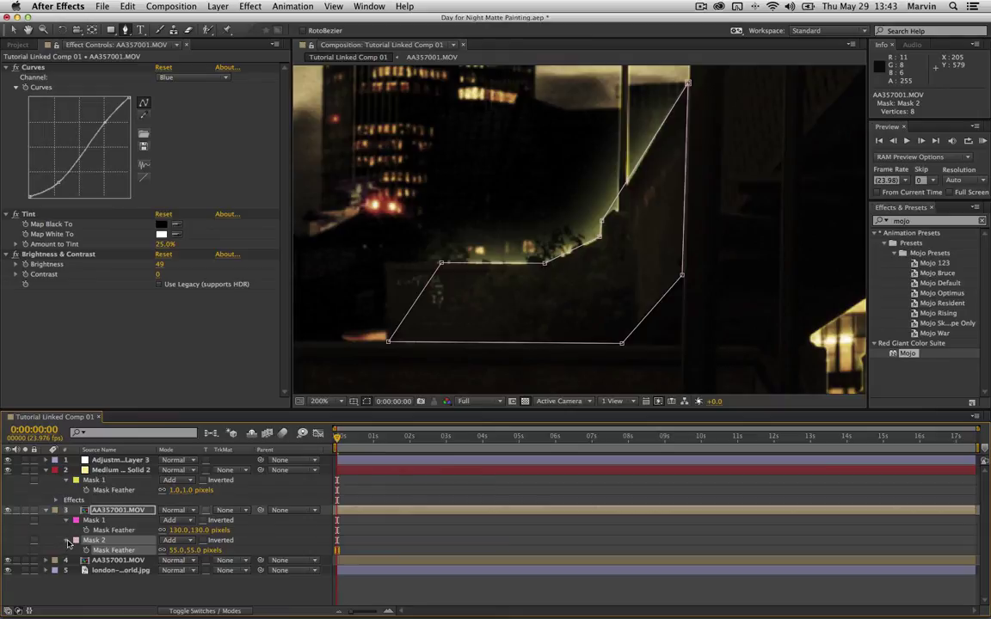
click(67, 540)
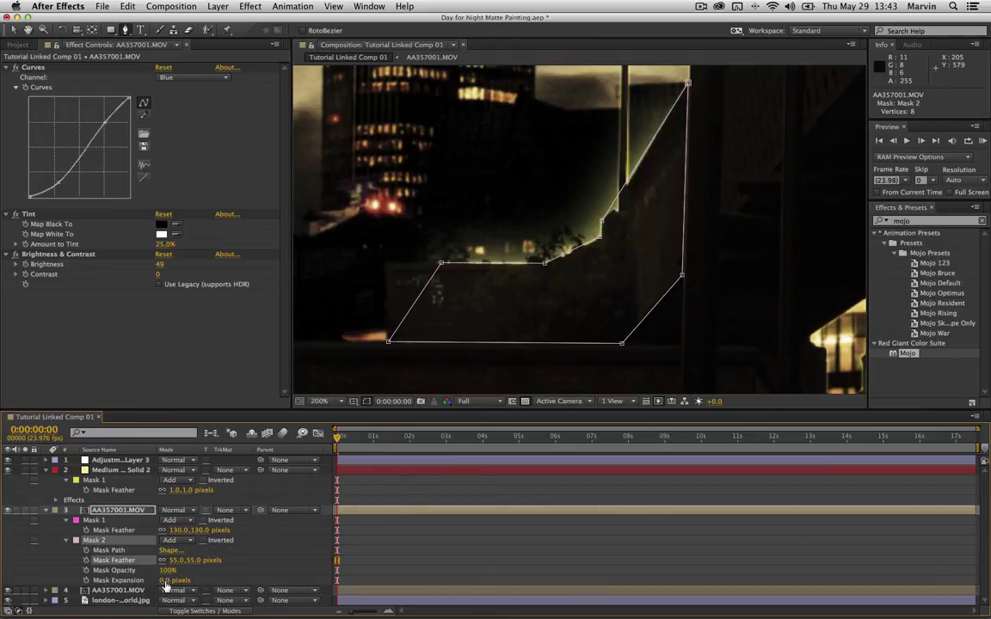
drag(163, 582, 156, 580)
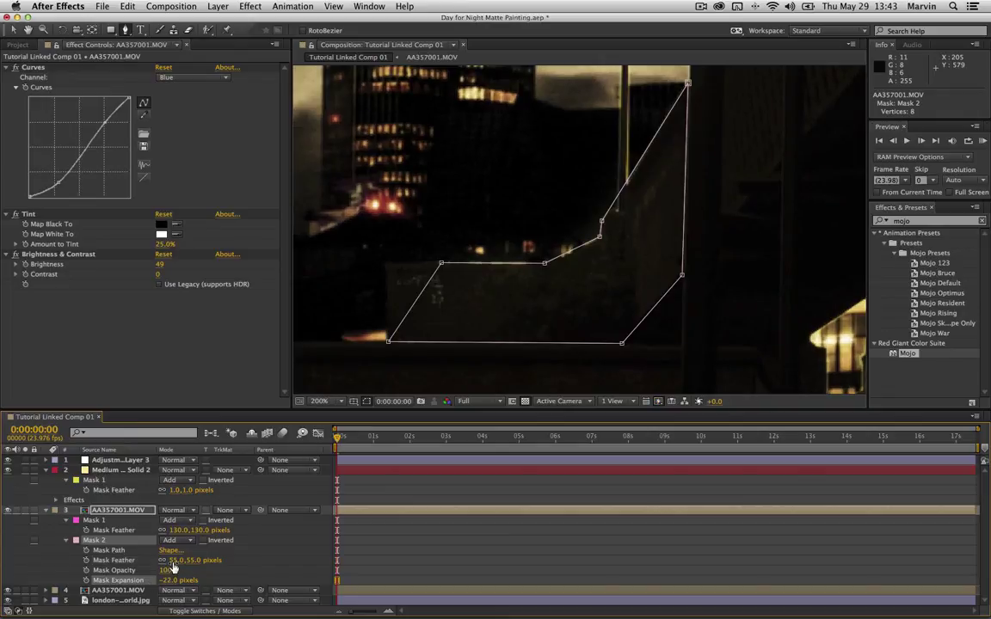
drag(172, 564, 137, 565)
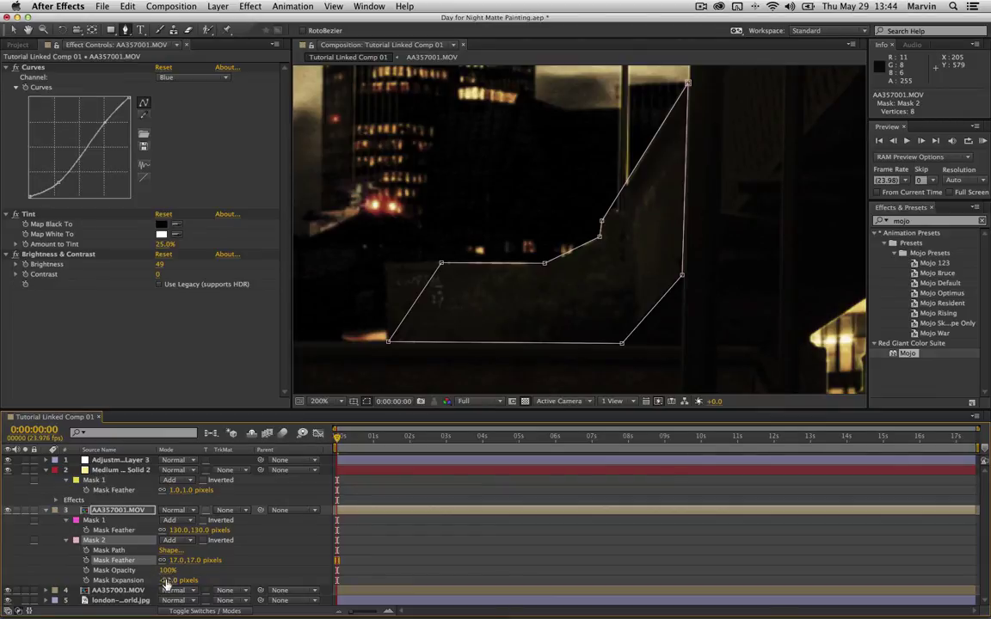
drag(166, 583, 176, 581)
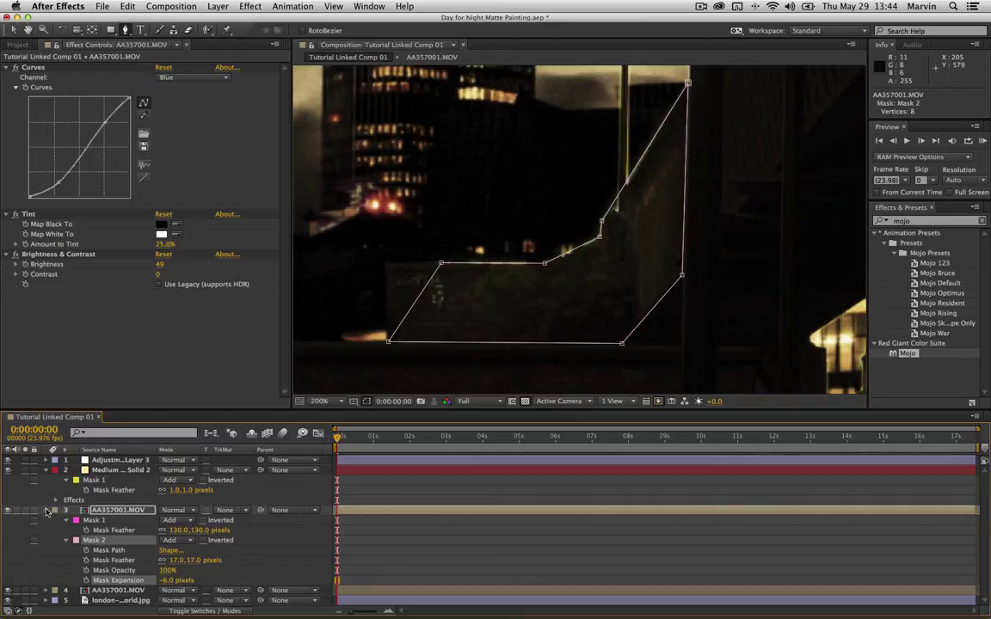
click(47, 511)
click(46, 470)
click(483, 580)
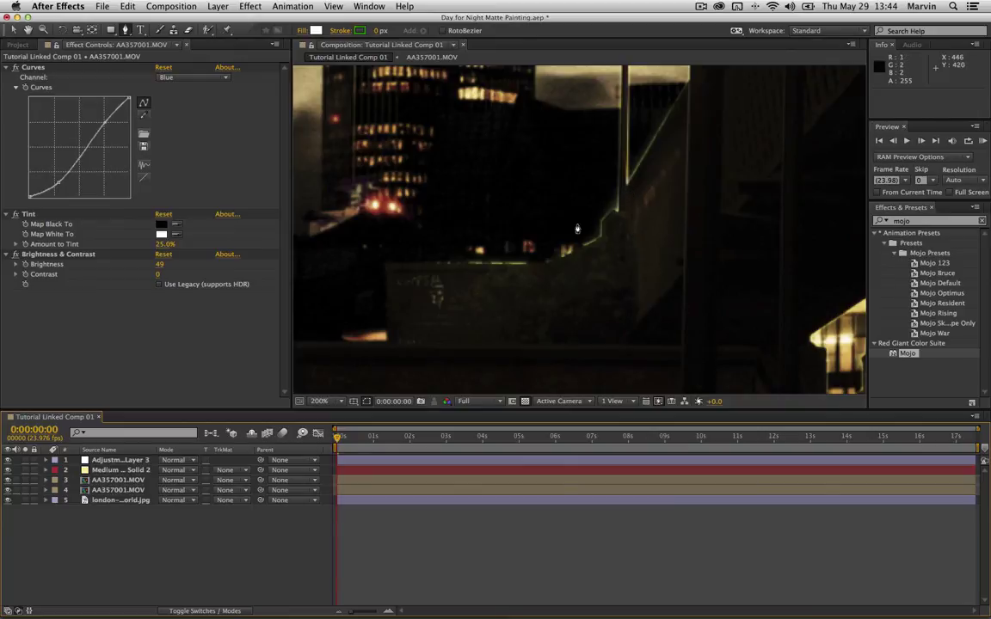
Nudge the lower AA357001.MOV layer's mask points slightly downward along the wall's upper edge to trim the bright fringe
click(139, 490)
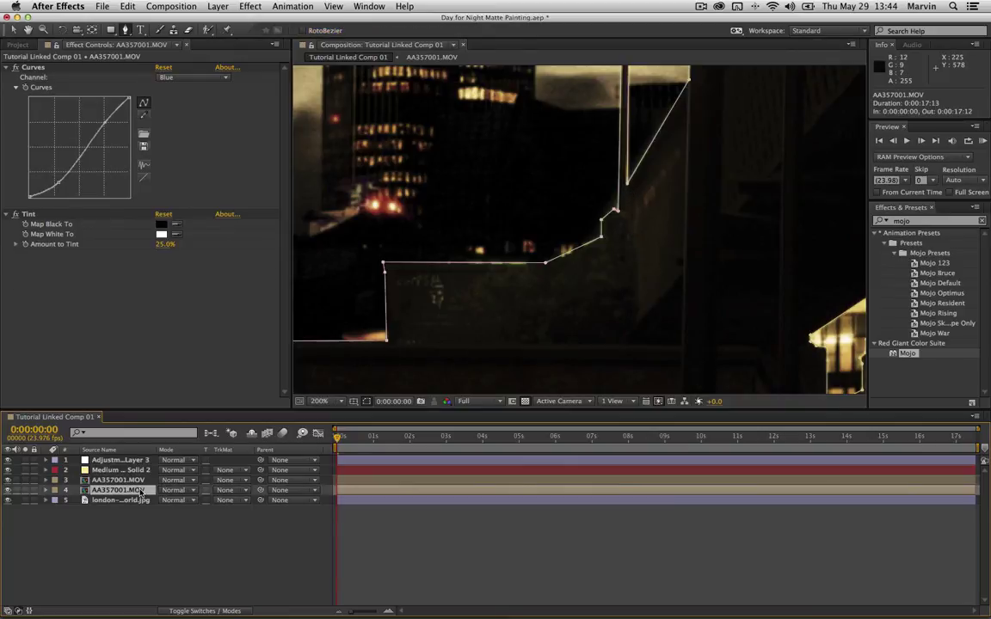
click(602, 239)
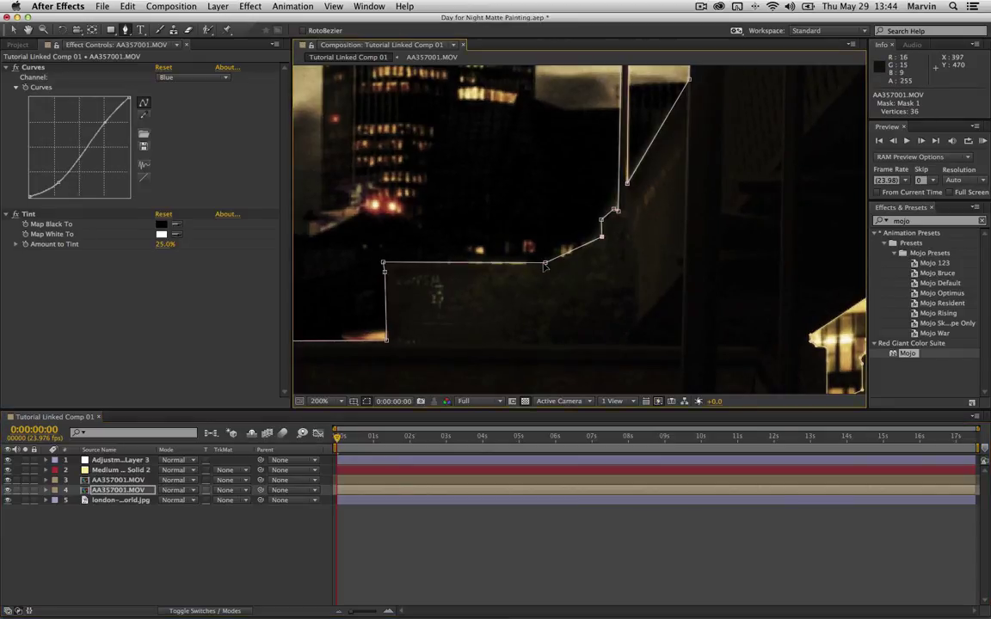
drag(546, 263, 545, 267)
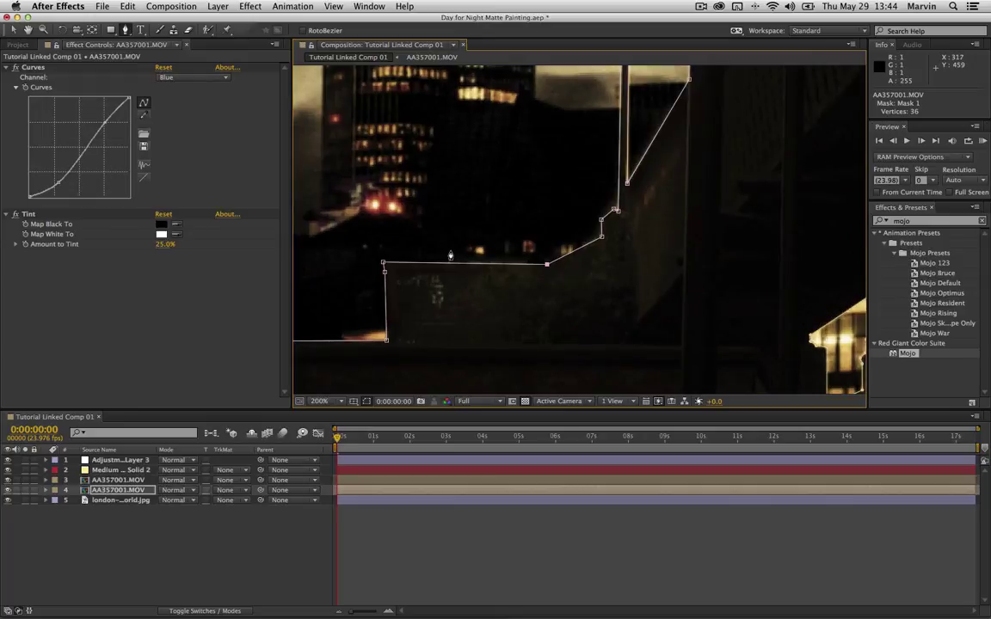
drag(383, 262, 383, 263)
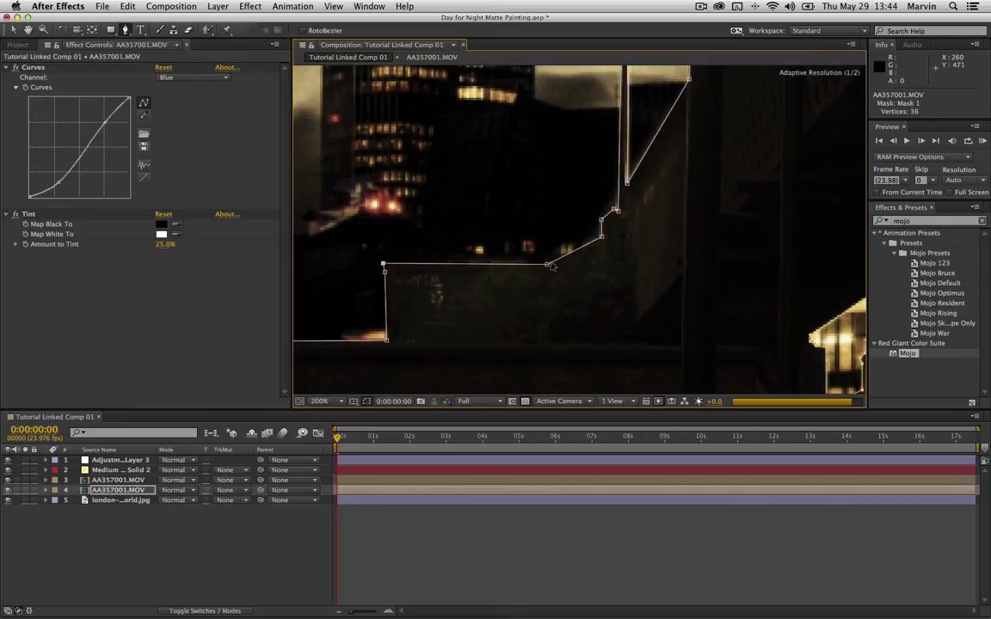
click(645, 551)
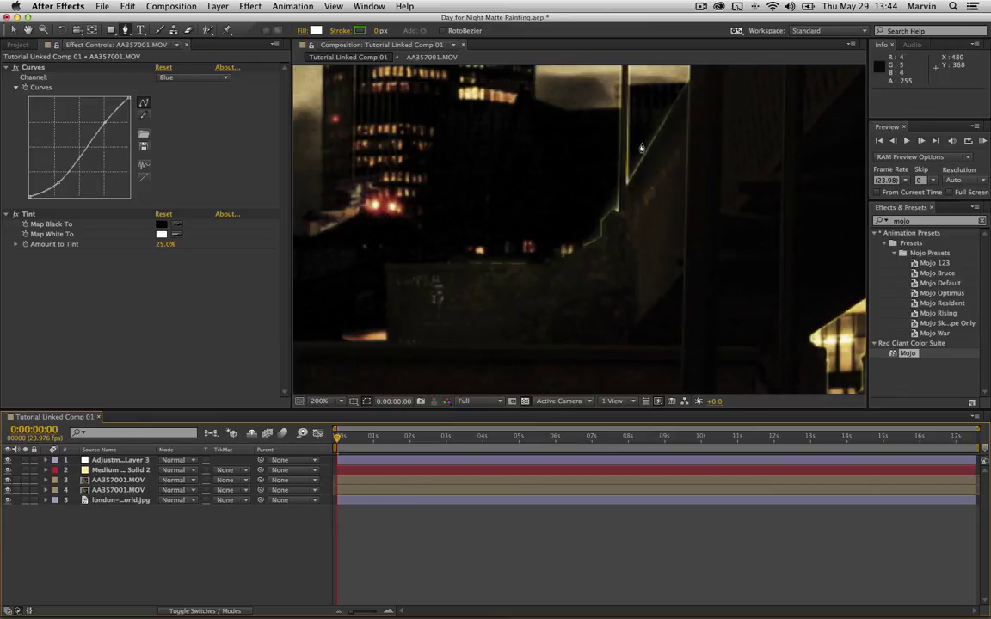
Shift the mask vertex at the foot of the post on the lower AA357001.MOV layer slightly to tighten the bright edge
click(119, 490)
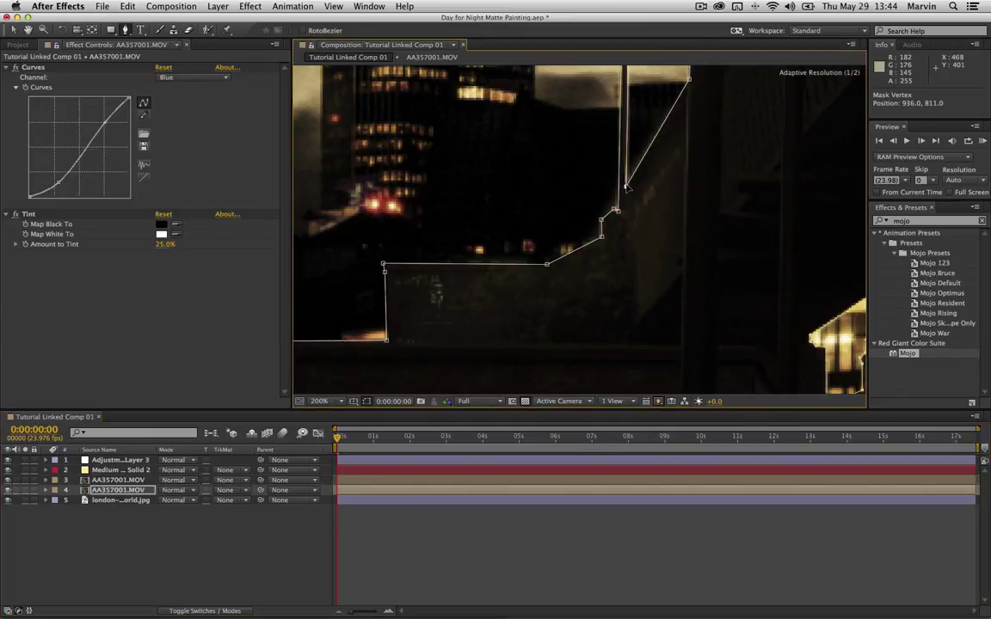
drag(627, 188, 624, 188)
click(753, 581)
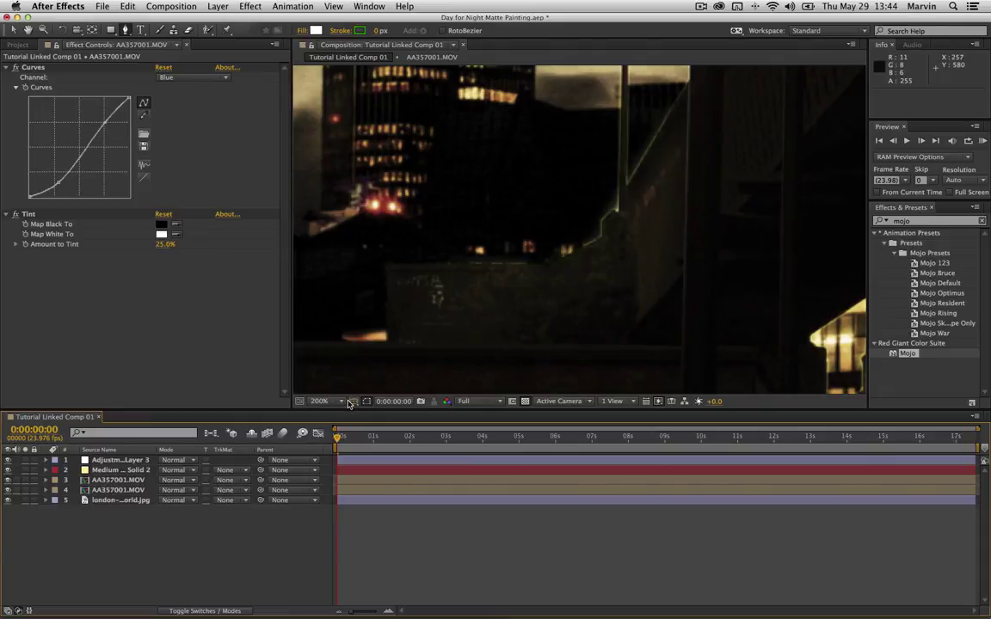
Select all 14 masks on the lower AA357001.MOV layer and set their Mask Expansion to 1 pixel
click(110, 491)
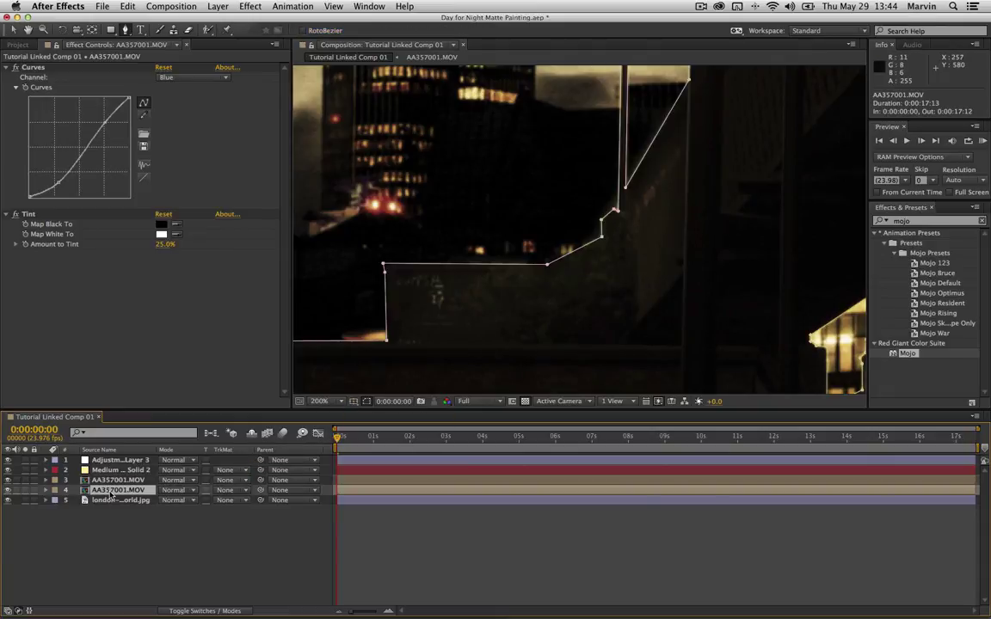
key(m)
click(94, 501)
scroll(97, 516, down, 5)
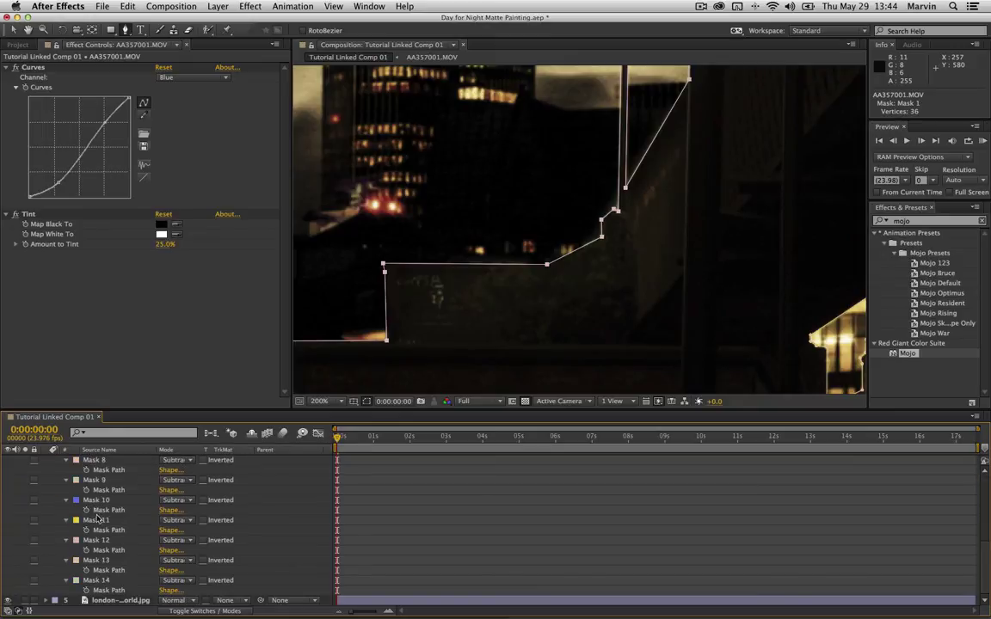
shift+click(96, 582)
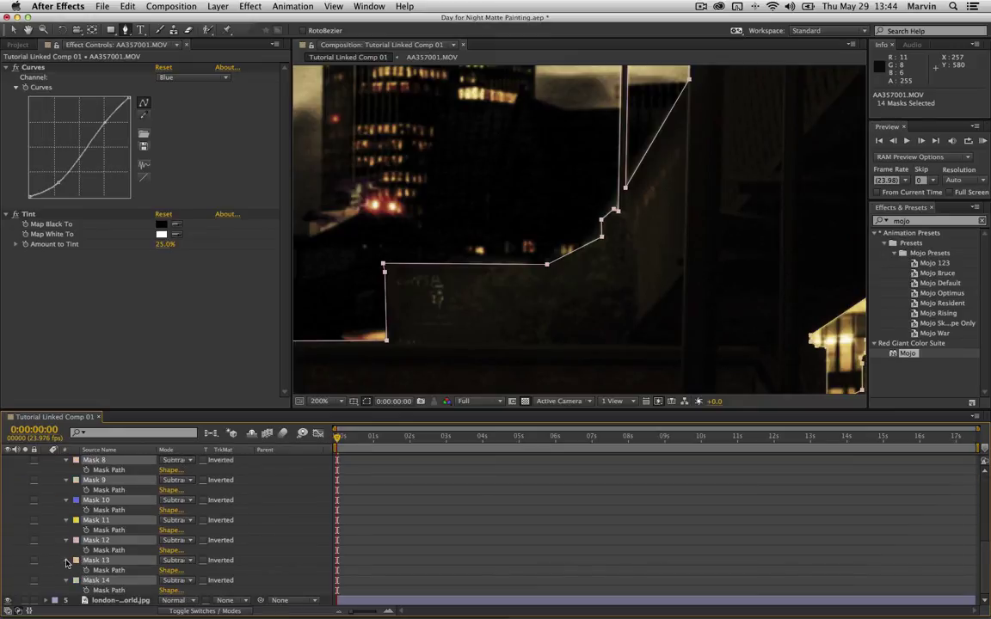
key(m)
key(m)
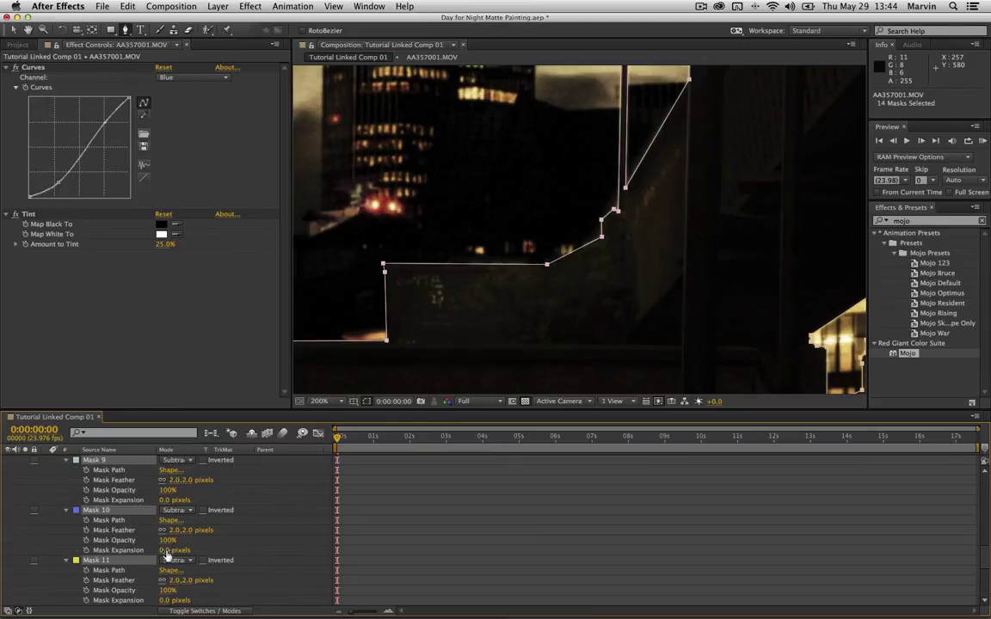
mouse_move(163, 549)
mouse_down()
mouse_move(207, 549)
mouse_move(166, 549)
mouse_up()
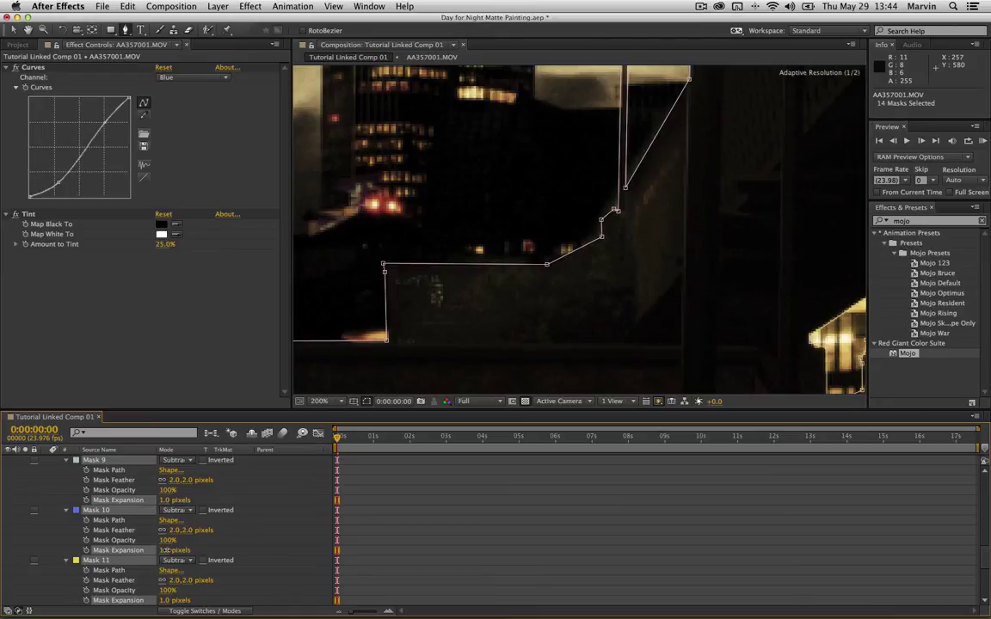
drag(166, 550, 165, 551)
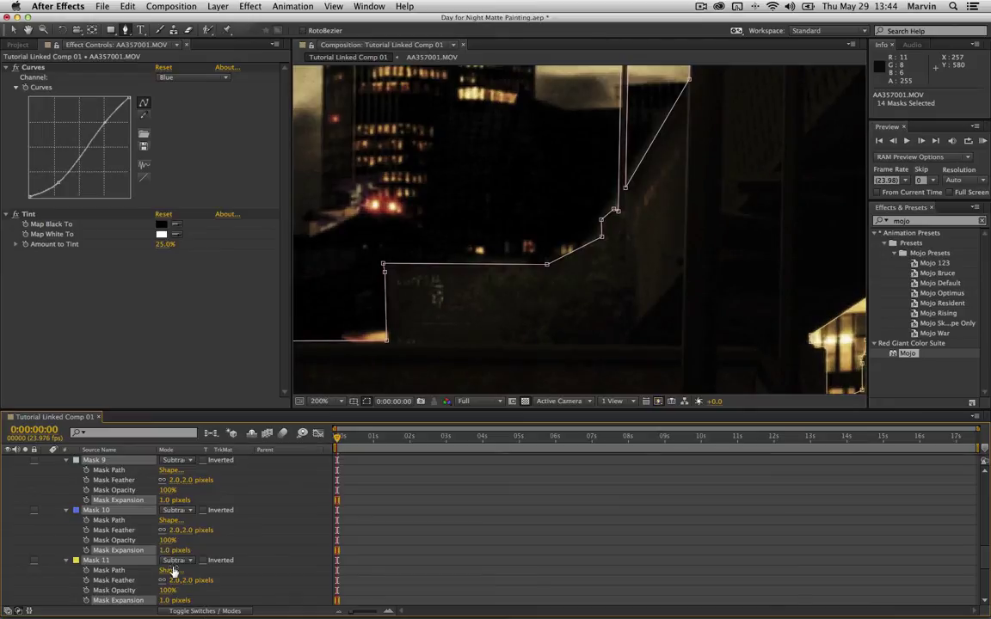
Set the Mask Expansion of all selected masks on the lower AA357001.MOV layer to 2 pixels, then collapse the layer and deselect everything
click(166, 549)
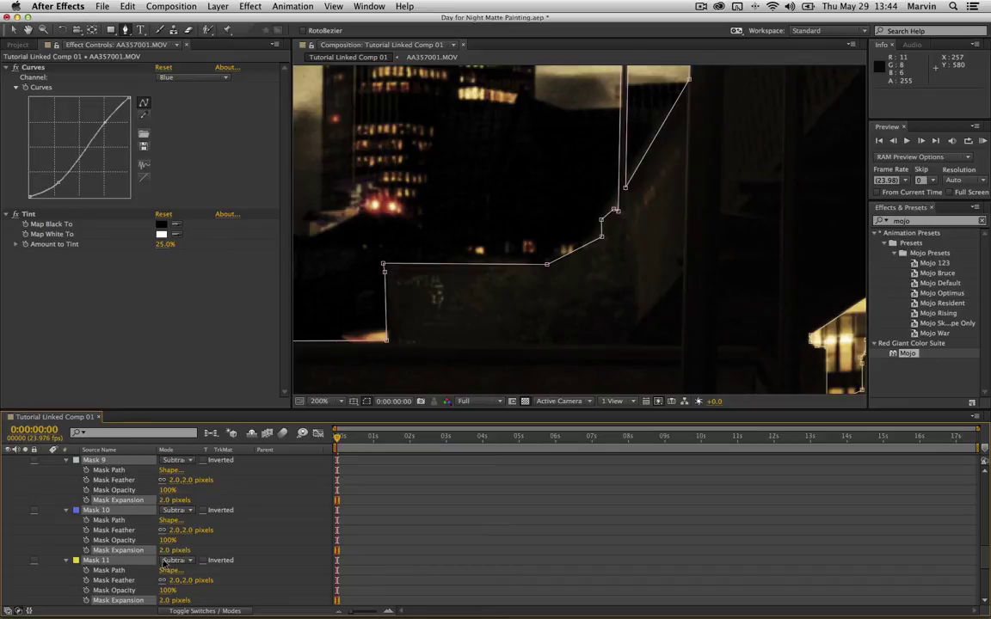
scroll(58, 482, up, 10)
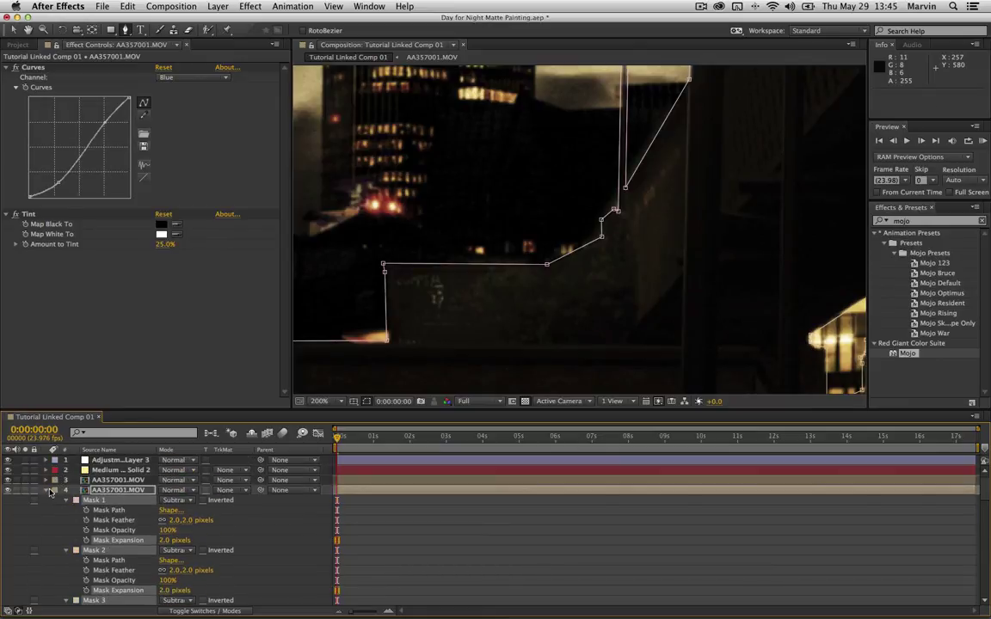
click(48, 490)
click(454, 525)
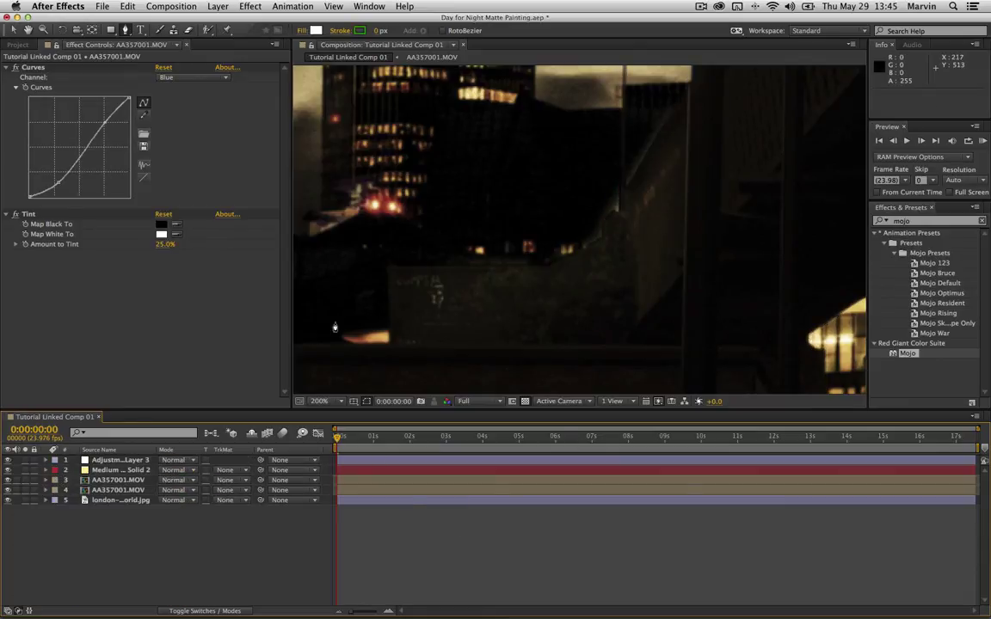
Examine the skyline, lamp and staircase mask edges at full-frame and close-up magnification, finishing with the whole composition fitted in view
click(342, 401)
click(348, 423)
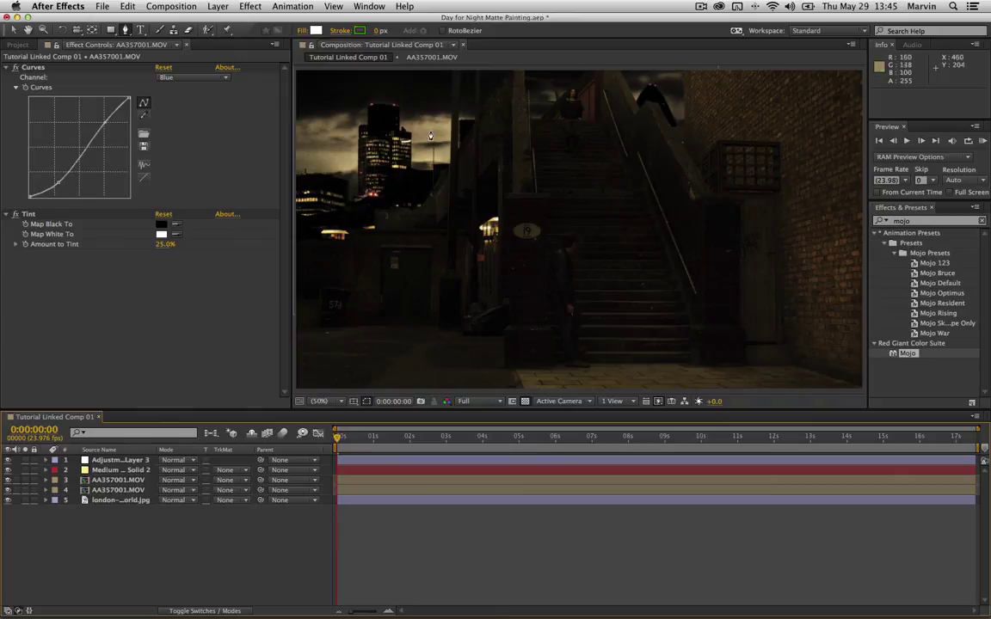
key(period)
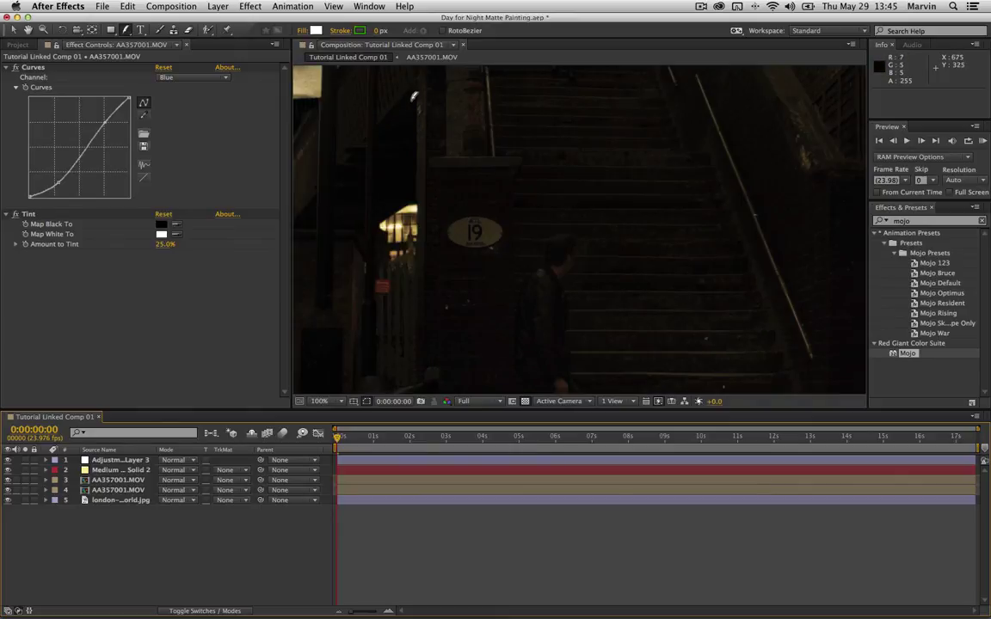
key(super+Up)
key(h)
drag(485, 227, 517, 249)
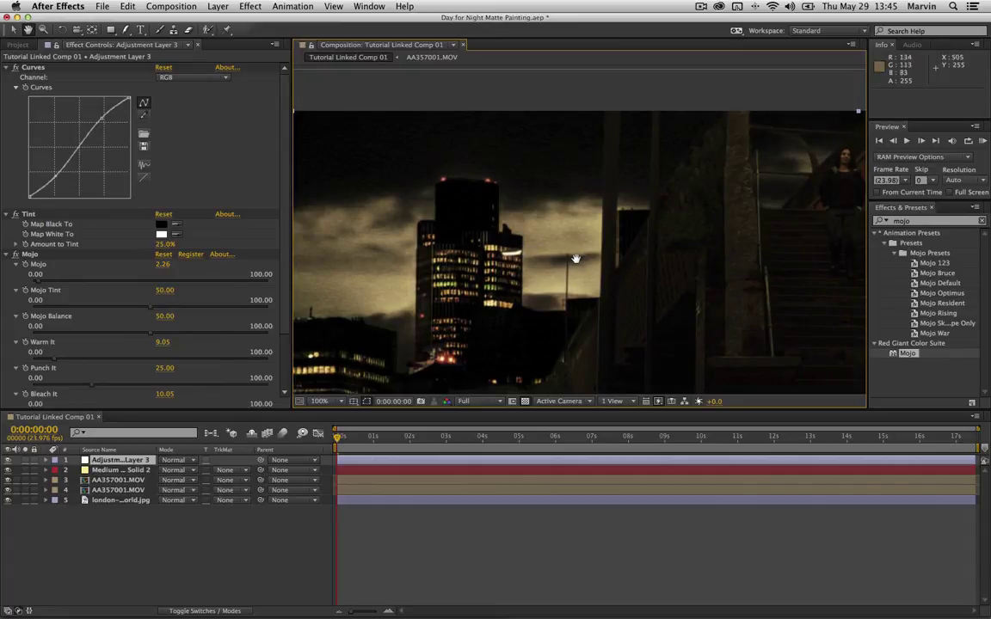
key(g)
key(v)
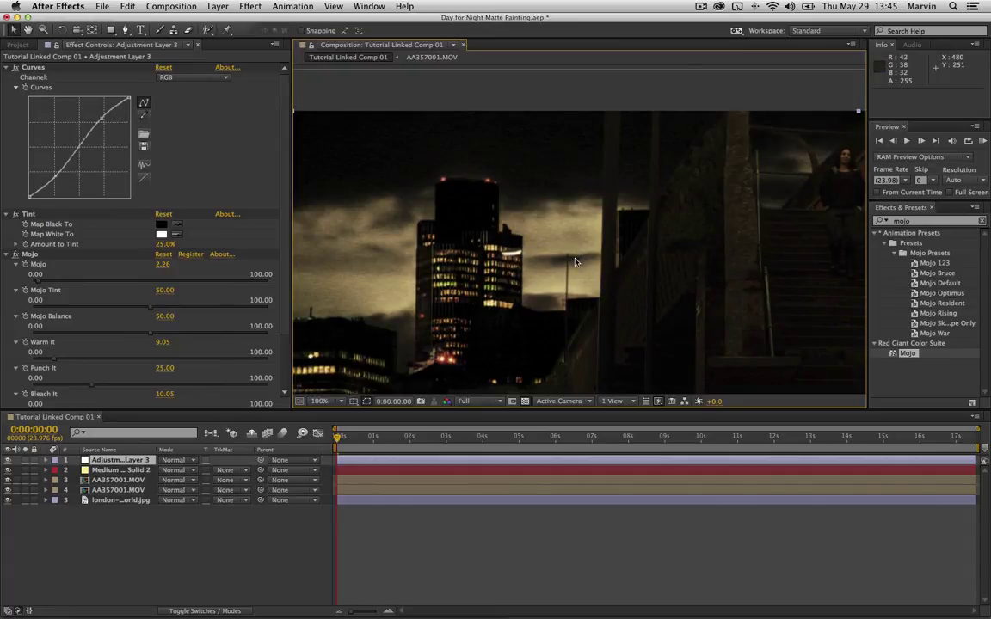
scroll(568, 261, down, 4)
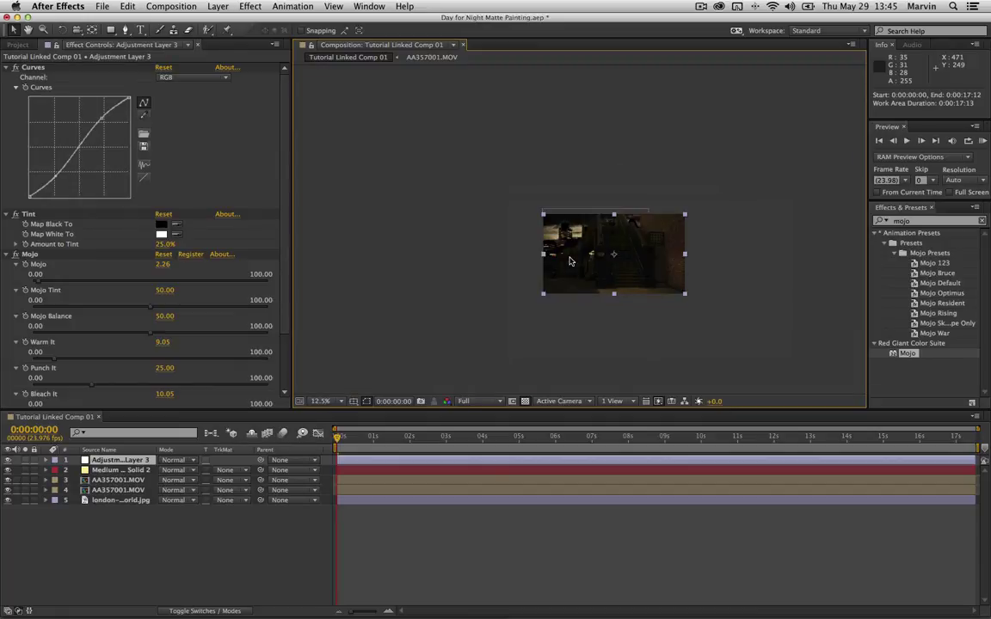
click(340, 401)
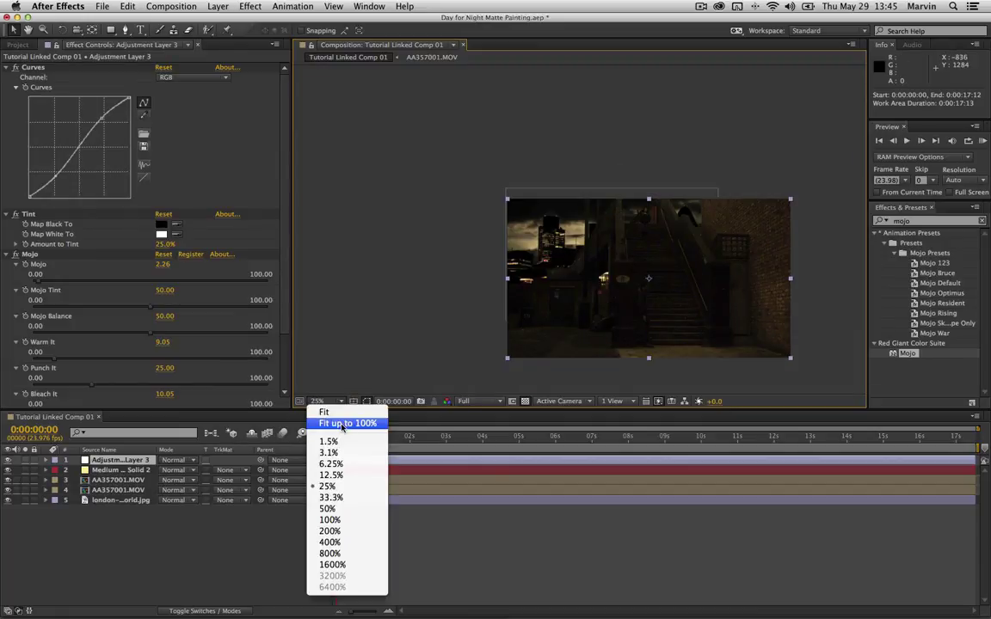
click(348, 423)
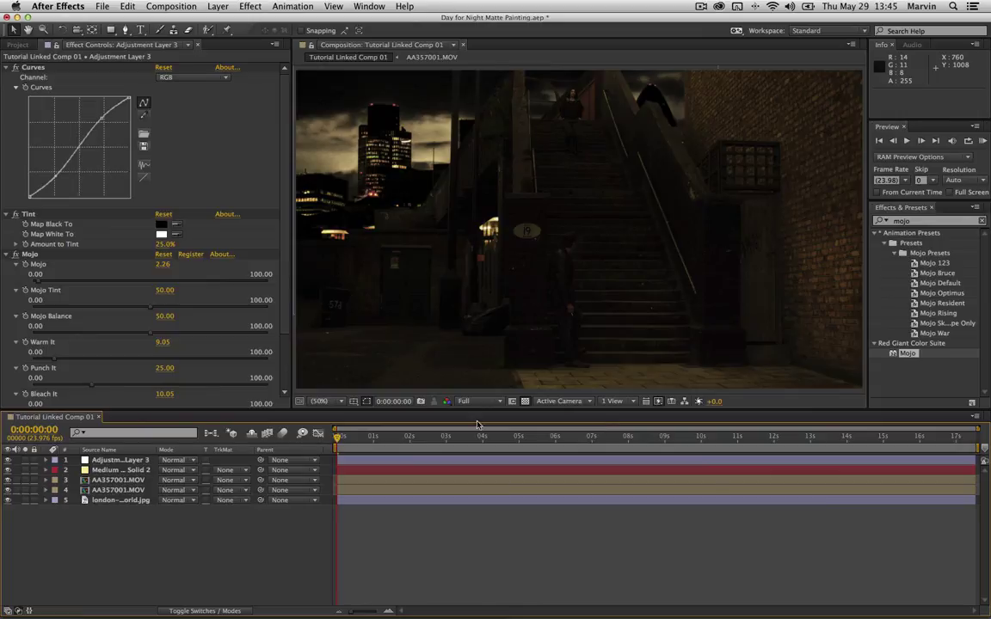
Compare the grade with the reference Matte Painting.jpg in Preview, then return to After Effects and check the frames at 0:00:11:18 and 0:00:15:13
key(super+Tab)
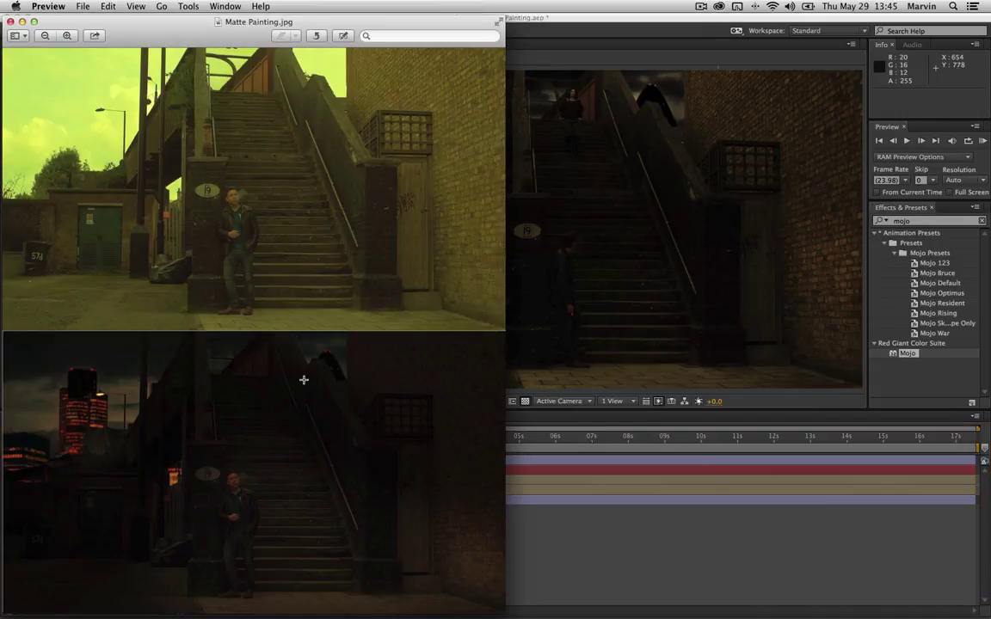
key(super+Tab)
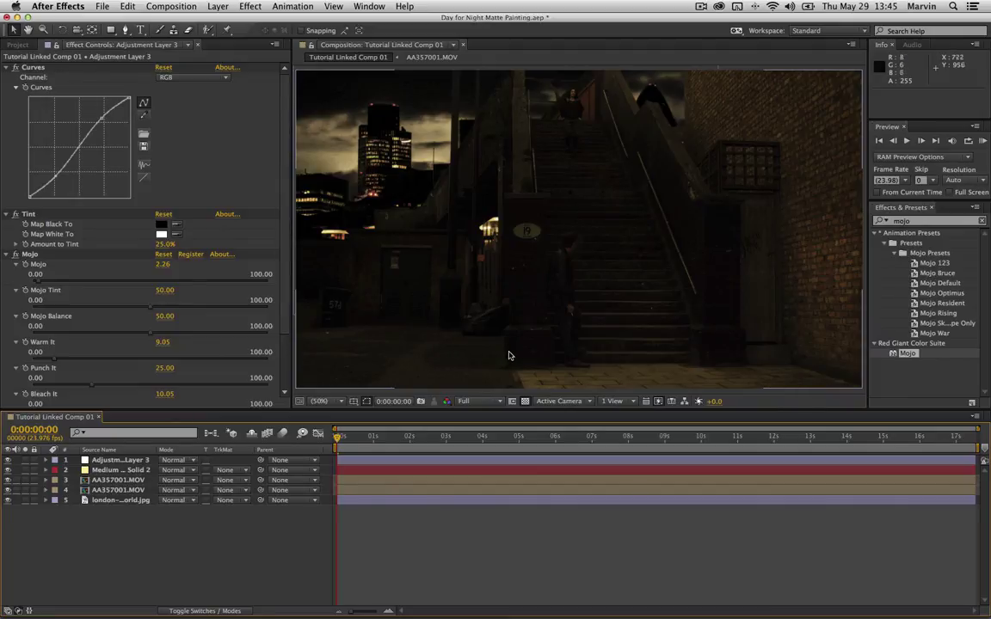
click(766, 436)
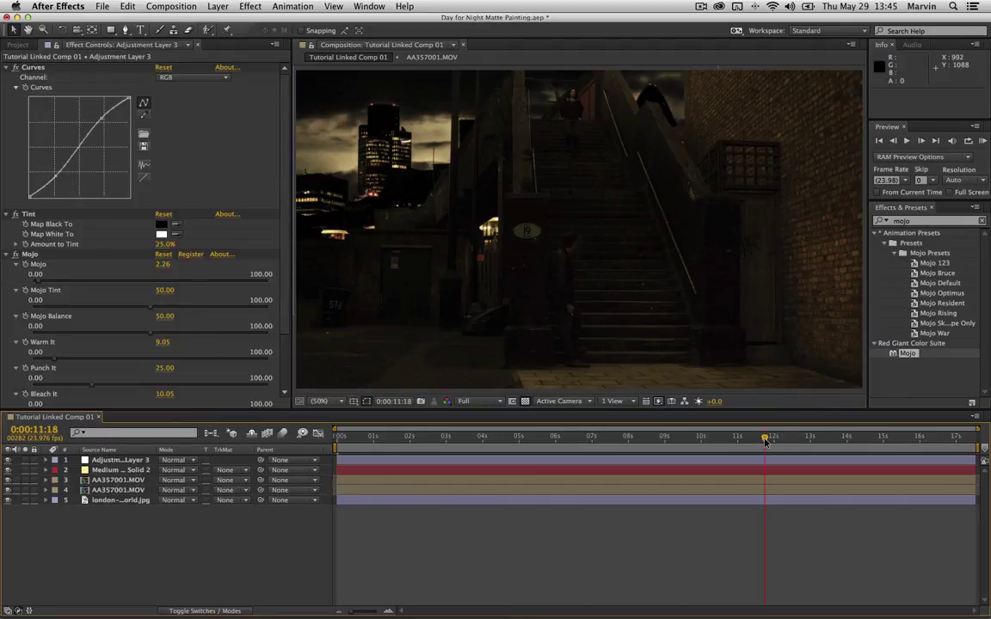
click(903, 439)
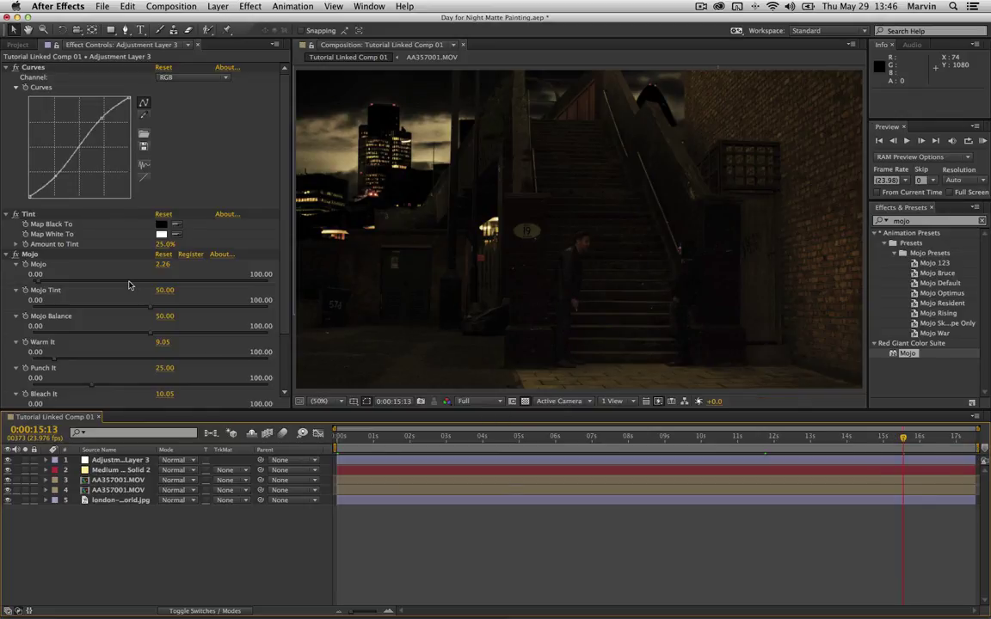
Collapse the effects on Adjustment Layer 3, then reopen Curves and slightly raise the lower point of the RGB curve to lift the shadows
click(6, 67)
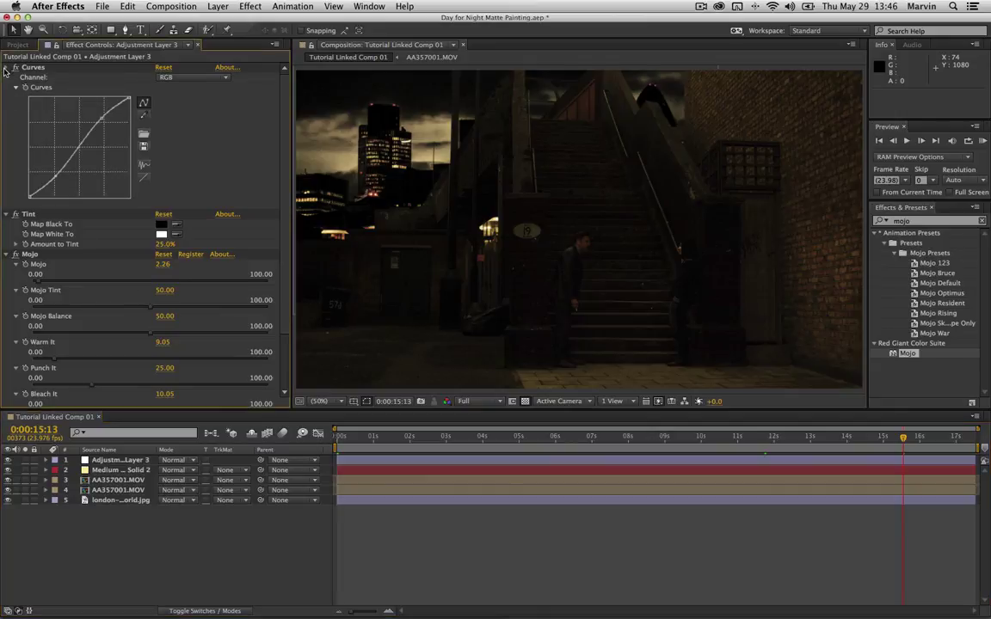
click(7, 78)
click(6, 87)
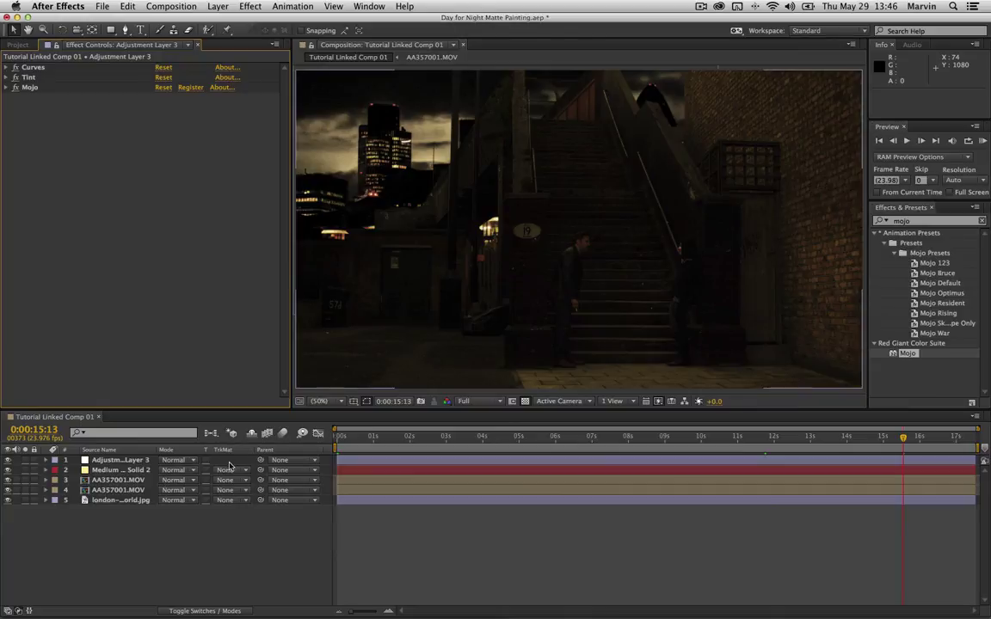
click(138, 462)
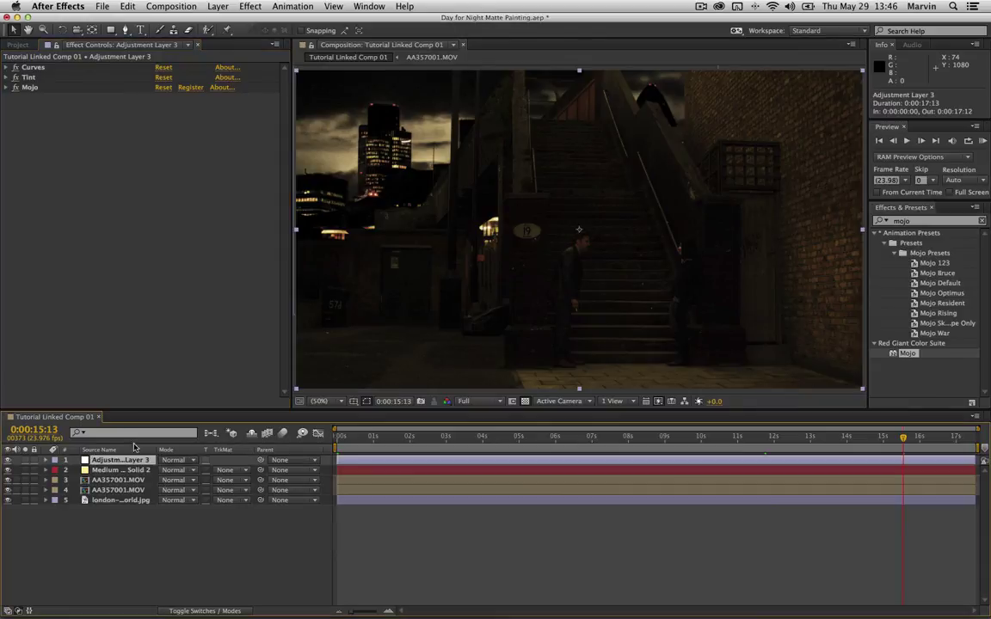
click(6, 67)
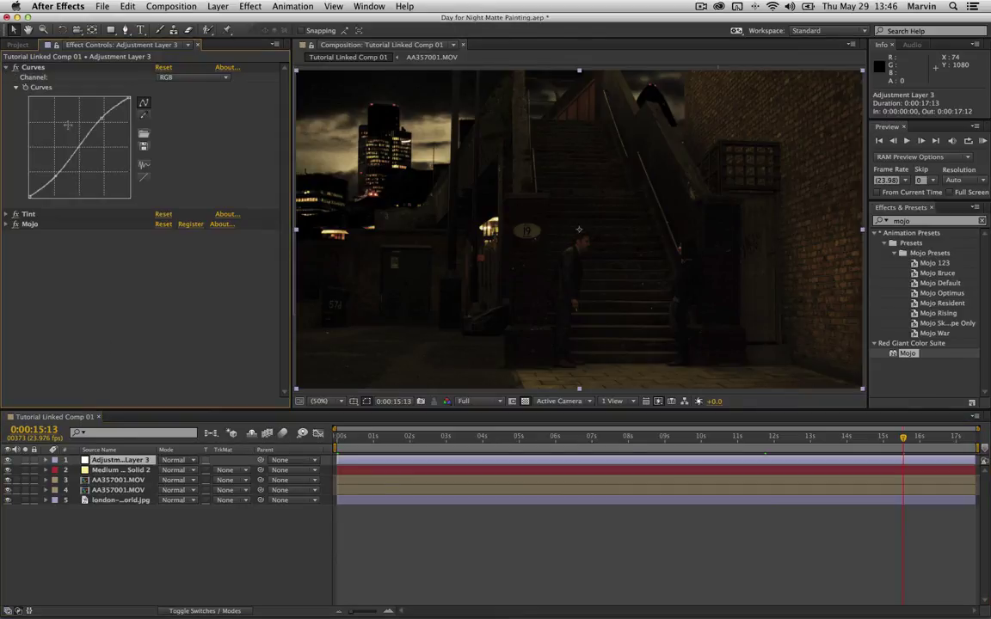
drag(56, 176, 55, 175)
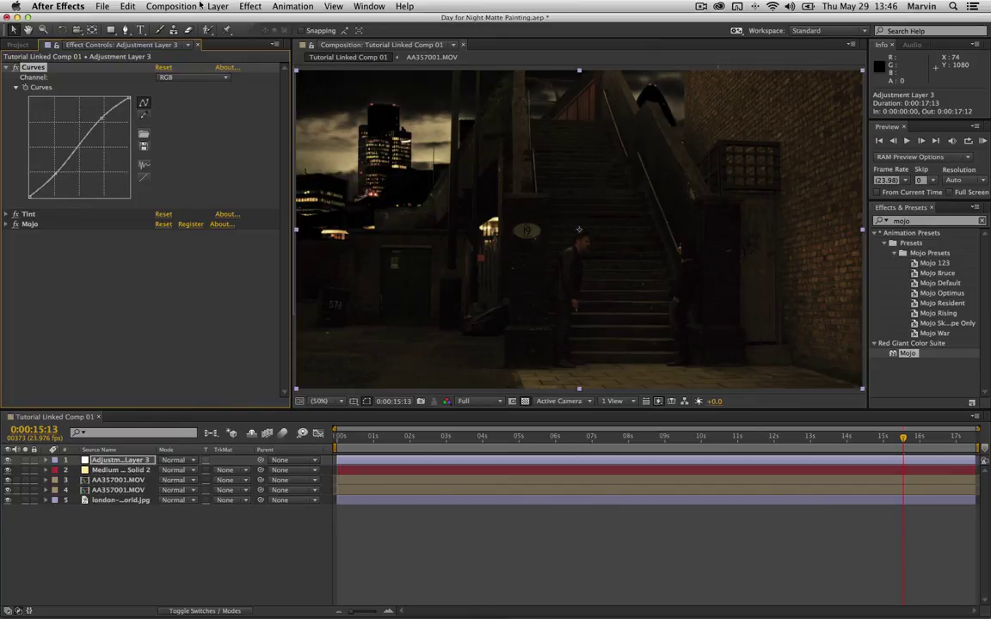
Import the recently used film grain clip 35mm_G3_DIRTY_v1.mp4 into the project
click(101, 6)
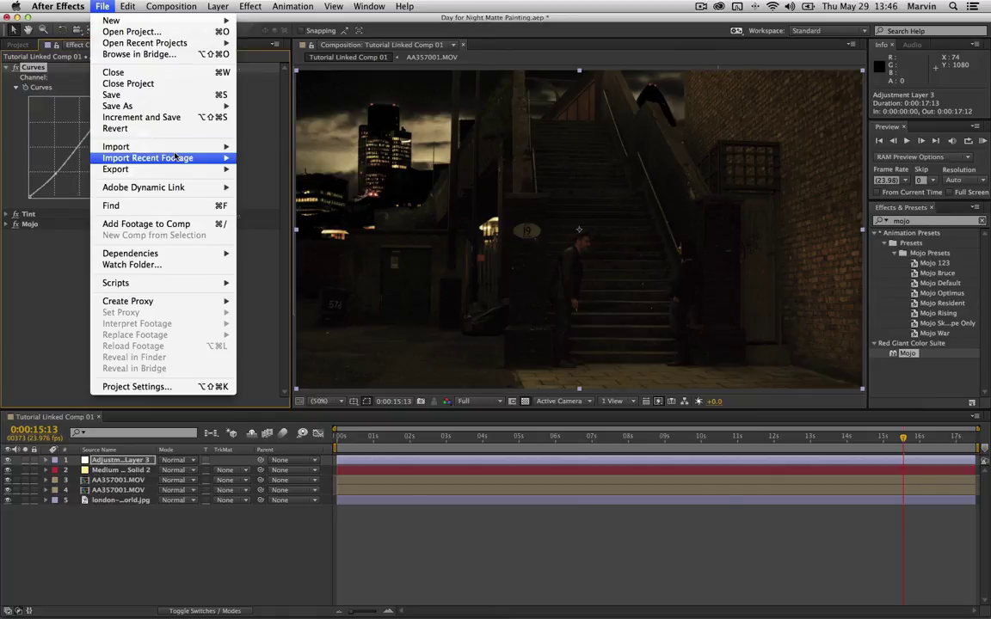
mouse_move(198, 157)
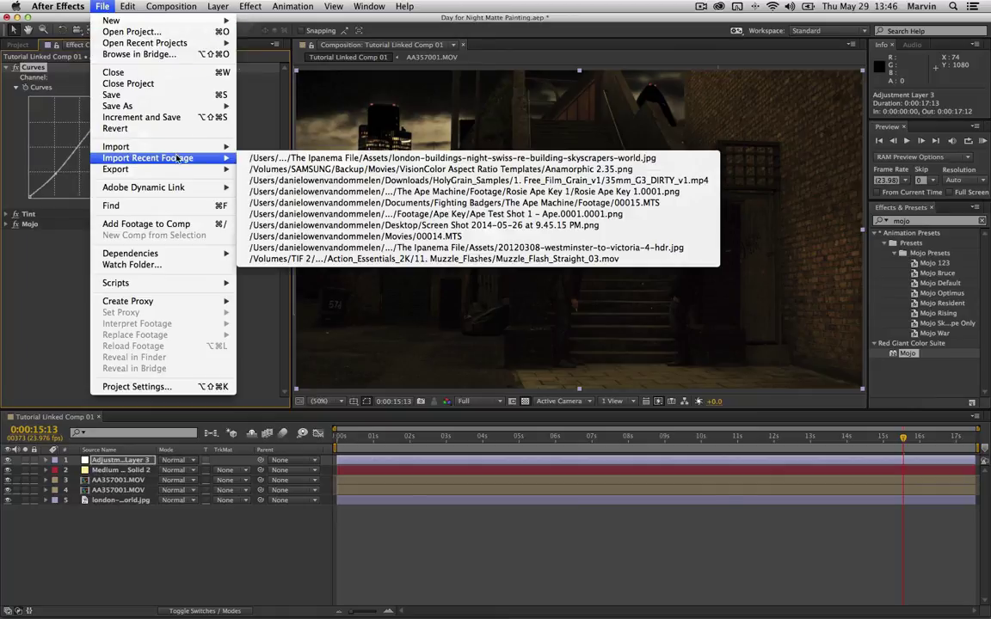
click(346, 182)
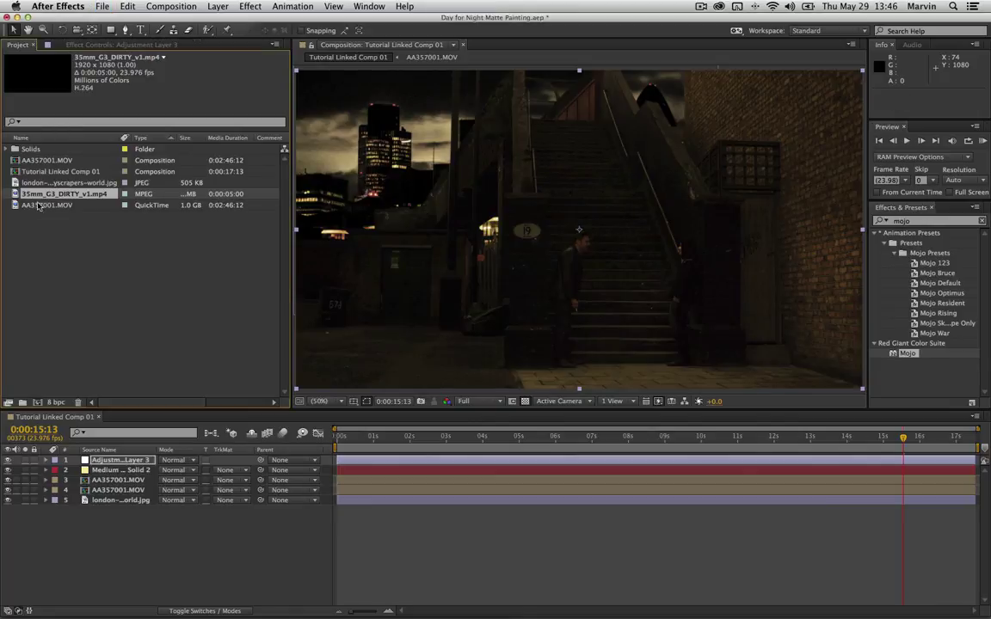
Interpret the 35mm_G3_DIRTY_v1.mp4 footage so that it loops 100 times
right_click(41, 198)
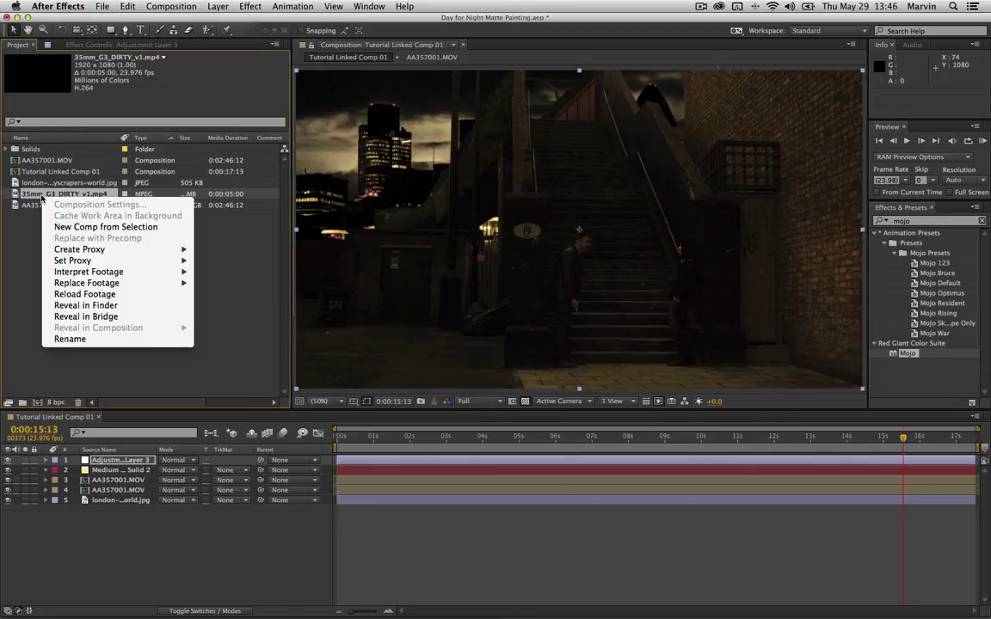
mouse_move(120, 272)
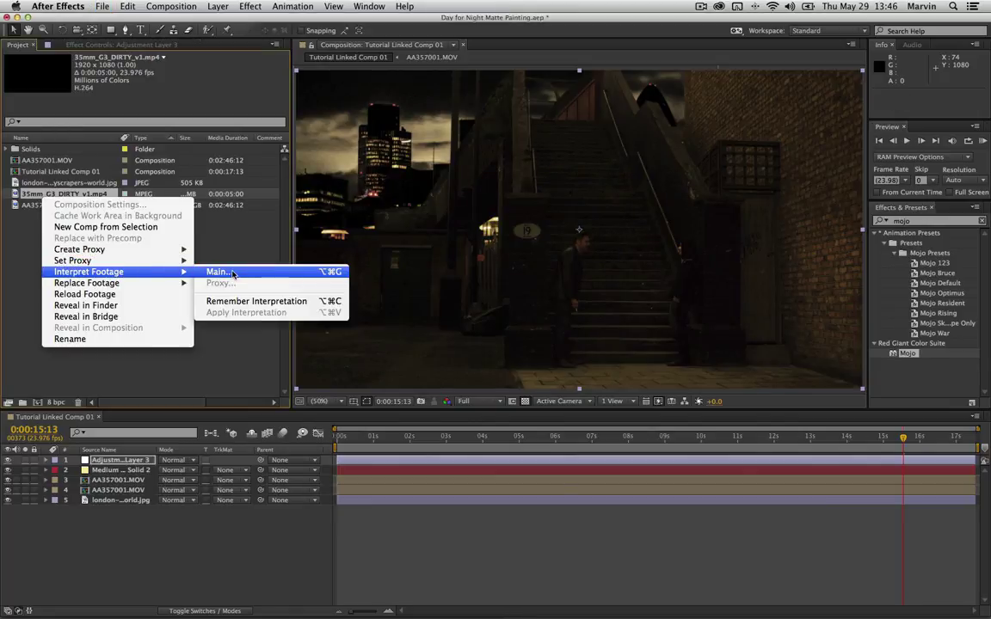
click(216, 272)
click(501, 484)
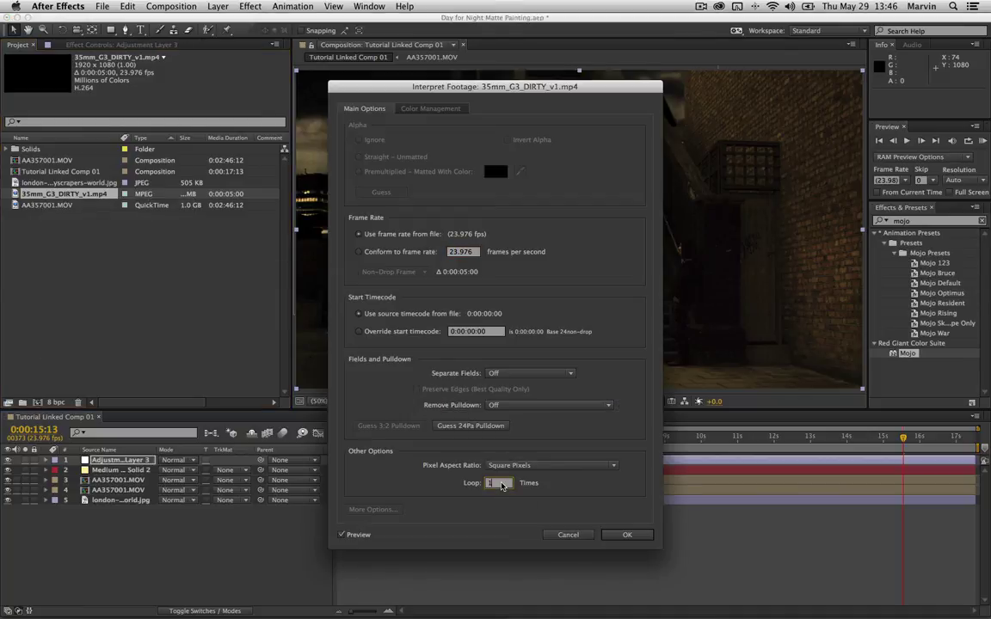
text(100)
click(627, 534)
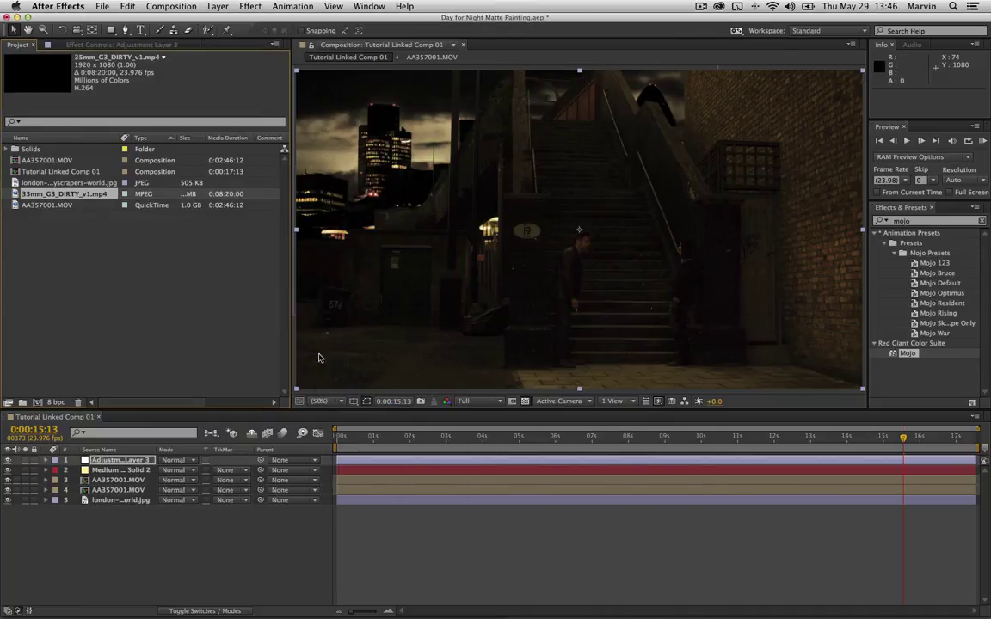
Place 35mm_G3_DIRTY_v1.mp4 above all other layers in Tutorial Linked Comp 01 and set its blending mode to Overlay
drag(64, 193, 129, 458)
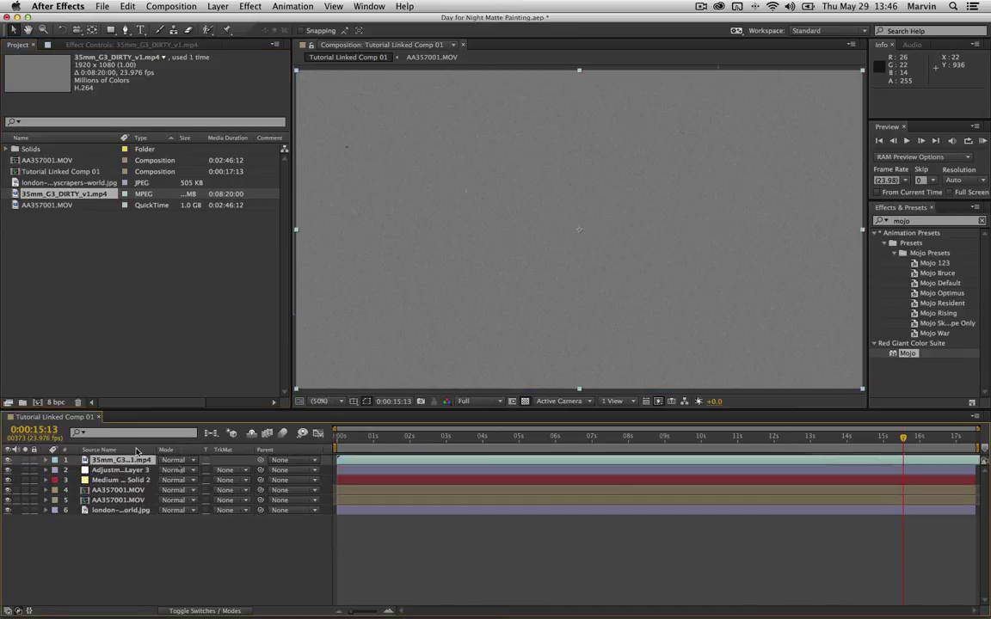
click(194, 465)
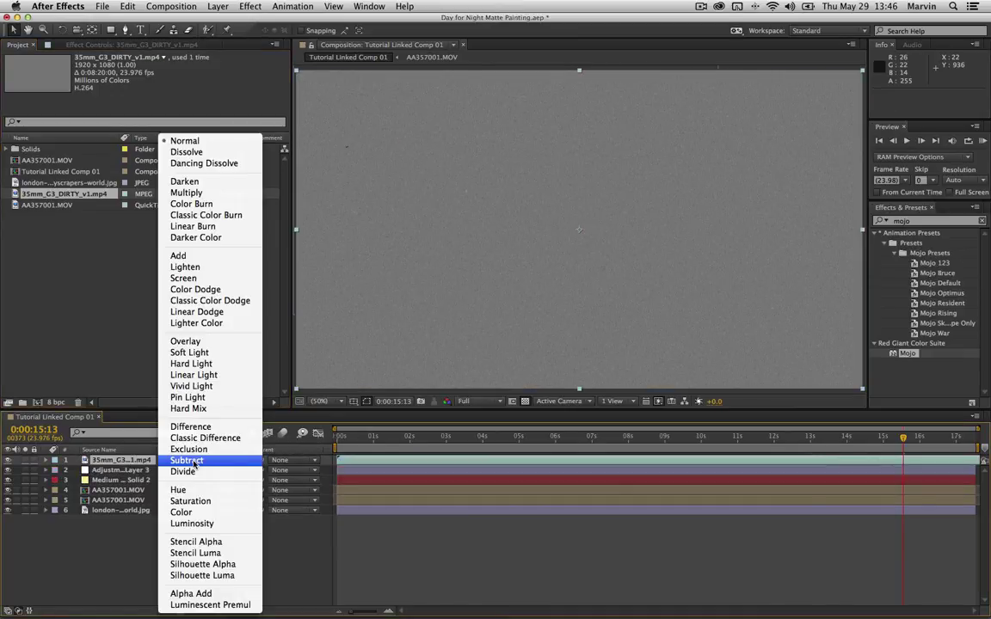
click(186, 342)
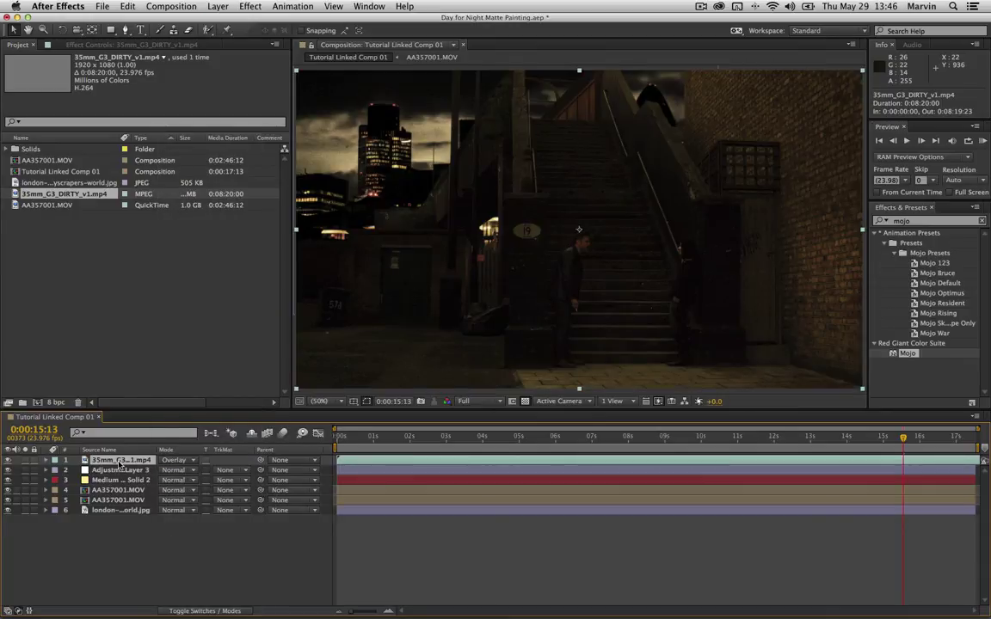
Set the film grain layer's opacity to 20% and deselect it
key(t)
click(170, 471)
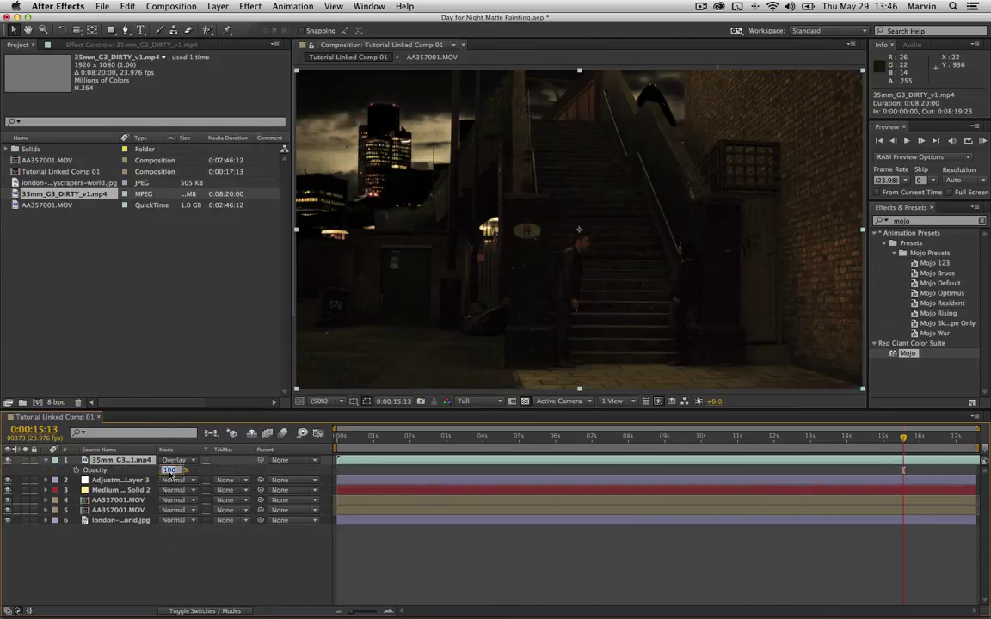
text(20)
key(Return)
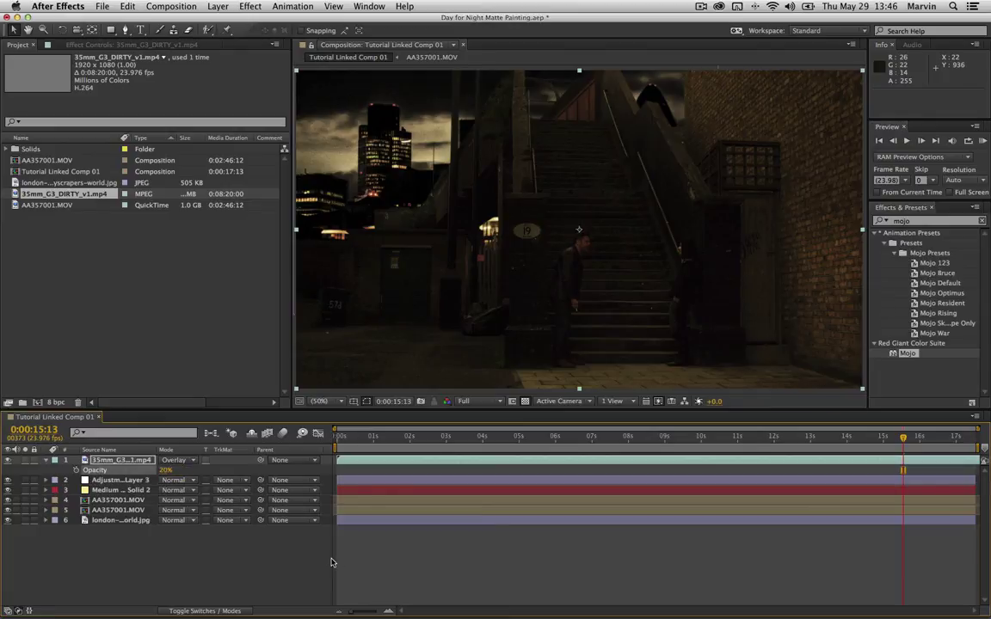
click(432, 585)
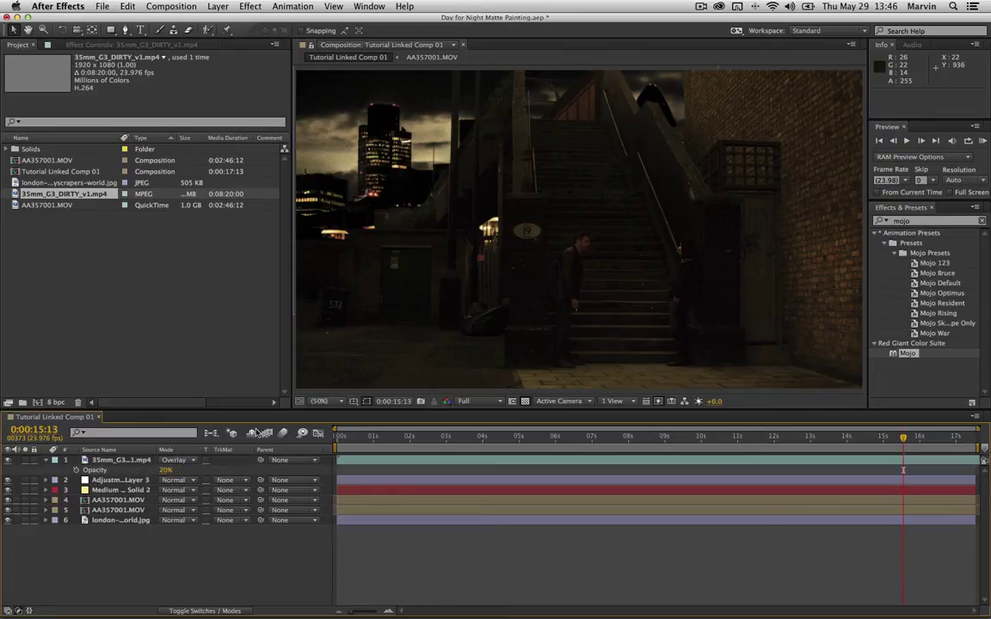
Return to the first frame, import the recent Anamorphic 2.35.png and place it as the uppermost layer to letterbox the shot
key(Home)
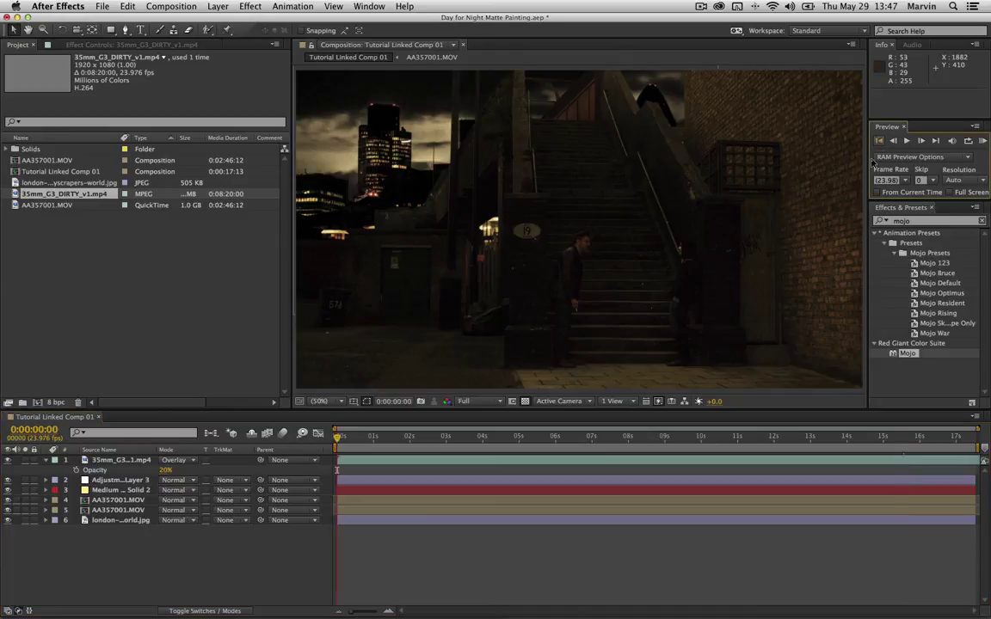
click(101, 6)
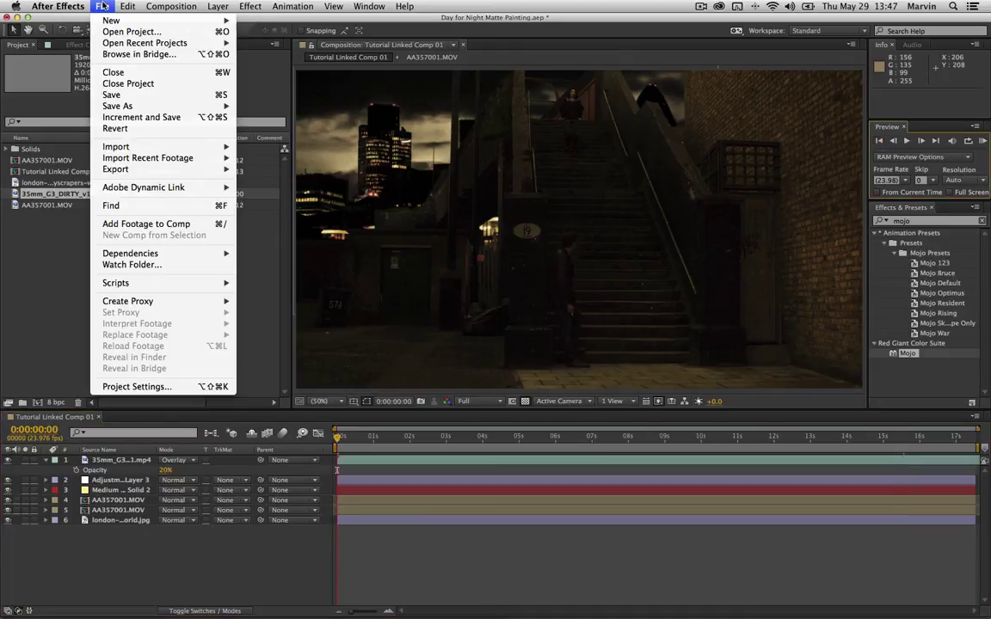
mouse_move(184, 157)
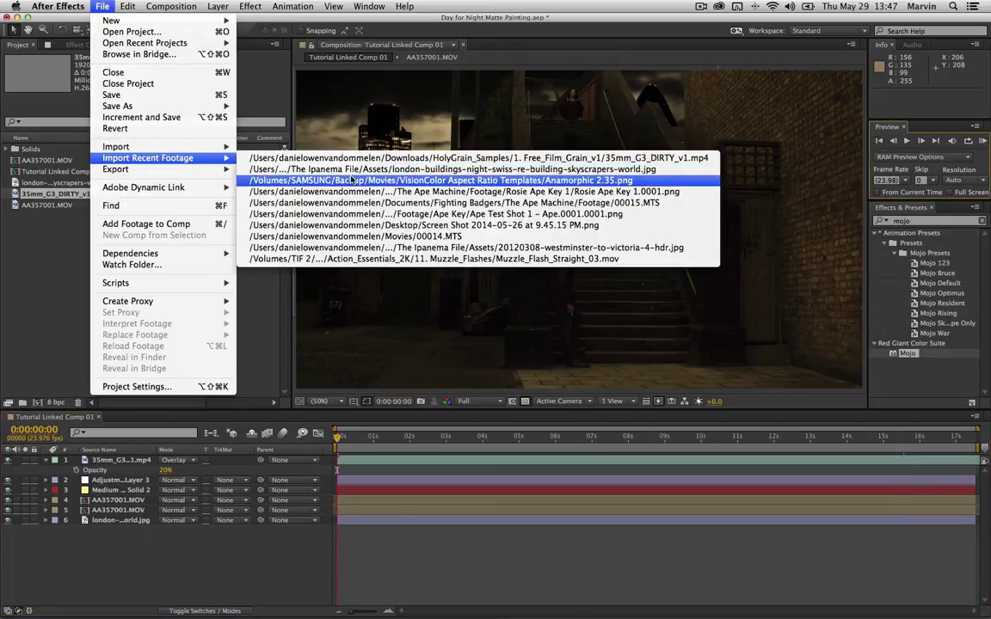
click(357, 182)
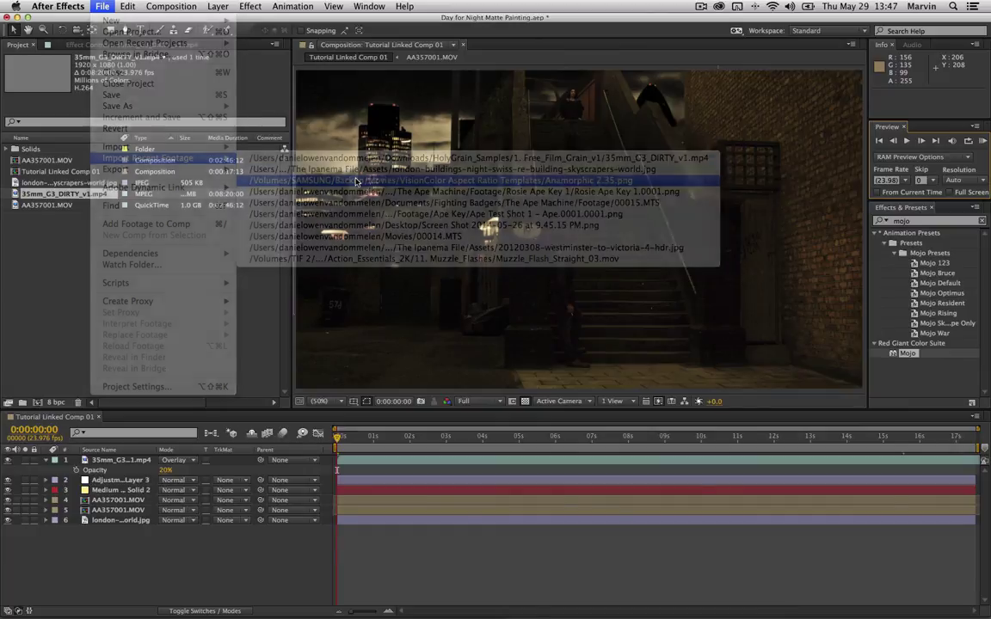
drag(49, 204, 146, 456)
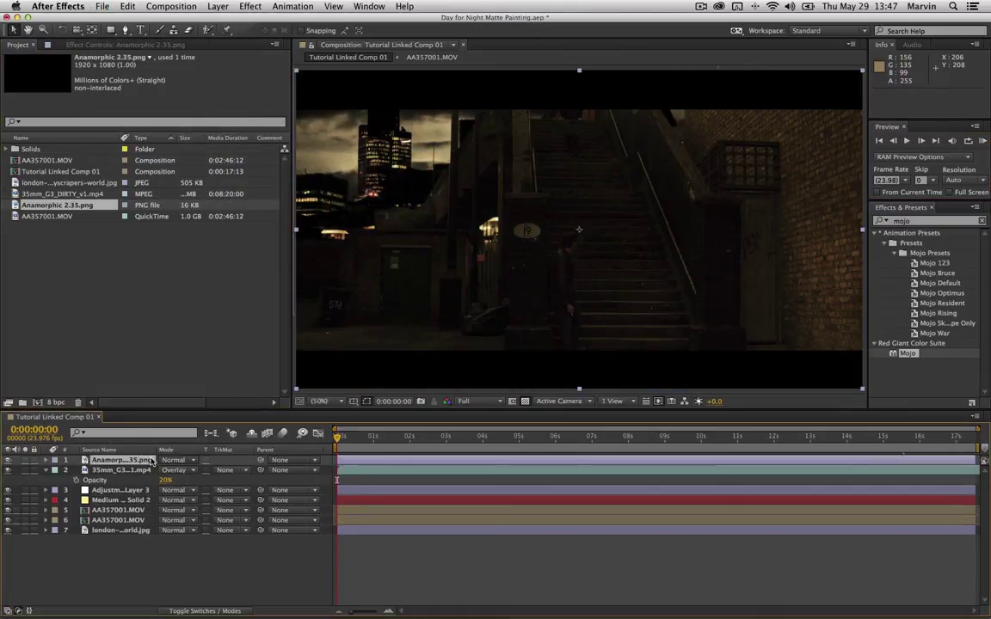
Clear the layer selection and check the letterboxed composite at 0:00:09:01
drag(140, 549, 116, 478)
click(116, 472)
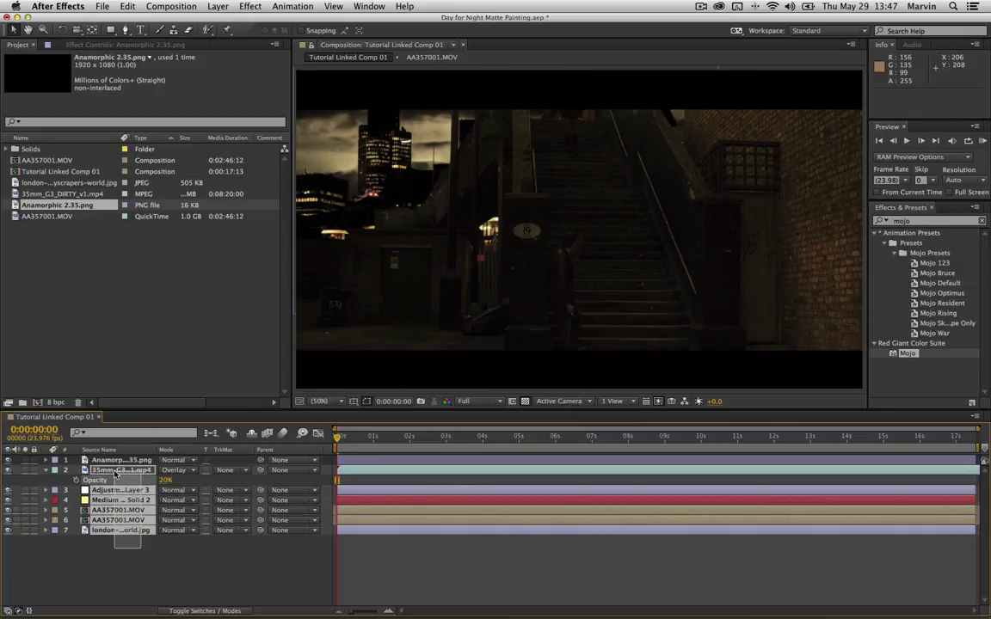
click(144, 564)
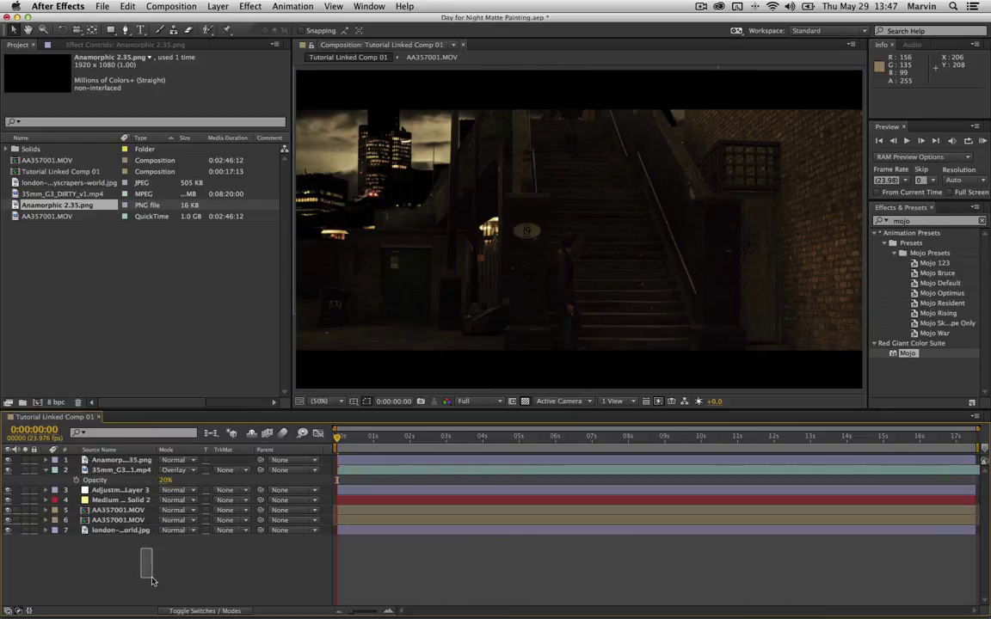
click(665, 438)
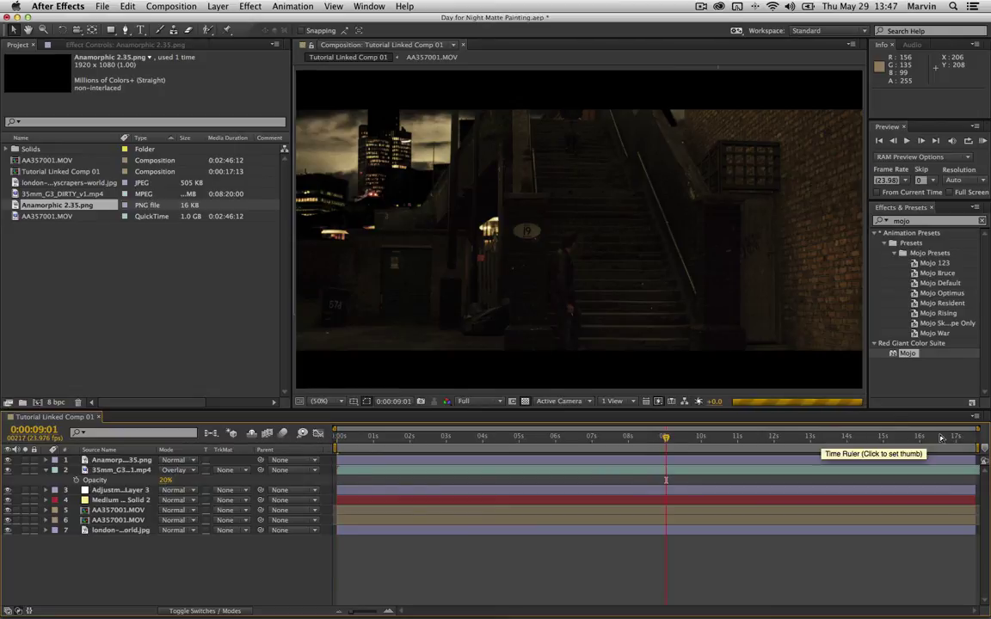